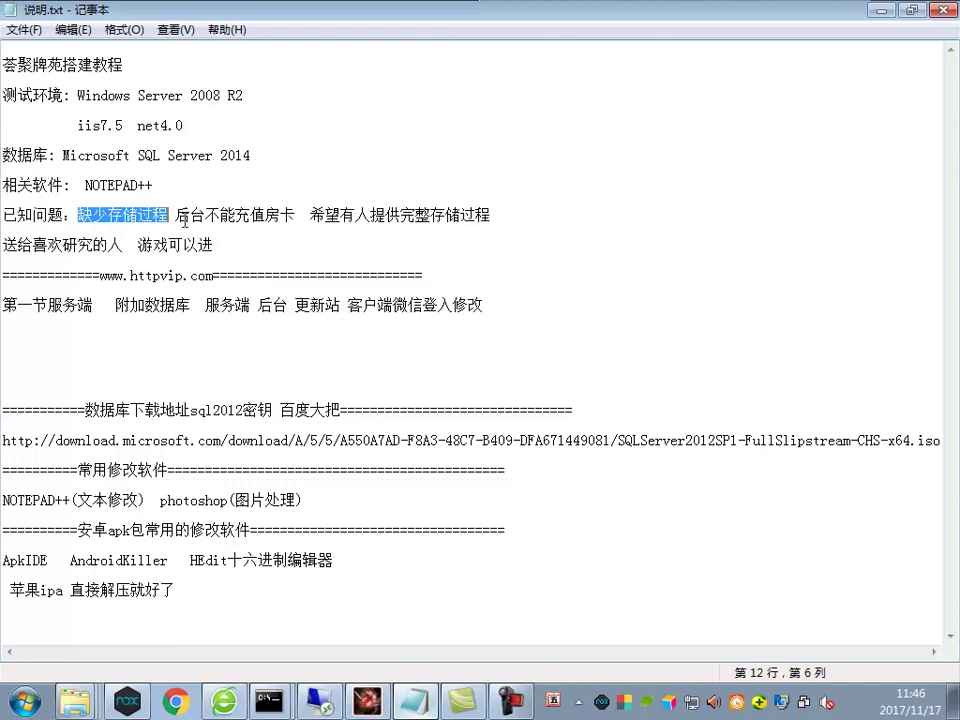
# Highlight the known issues in 说明.txt: room cards can't be recharged, stored procedures requested, game playable
pyautogui.moveTo(303, 216); pyautogui.dragTo(197, 208)
pyautogui.moveTo(310, 215); pyautogui.dragTo(489, 214)
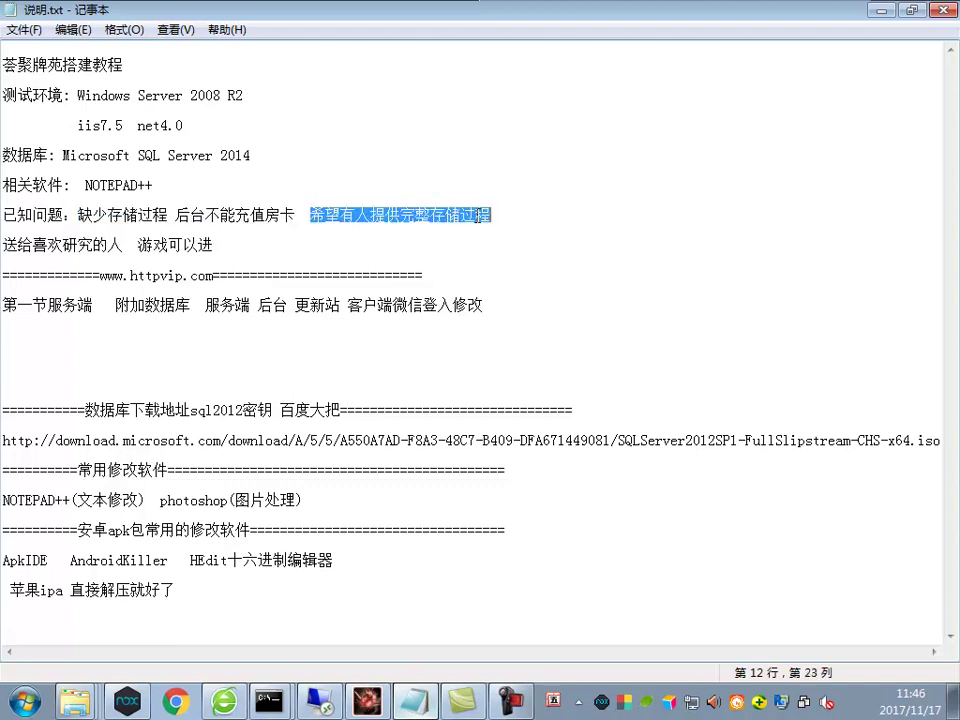
pyautogui.moveTo(200, 244); pyautogui.dragTo(138, 256)
pyautogui.click(228, 246)
# Review the lesson one outline line about attaching databases, then minimize Notepad for the remote session
pyautogui.moveTo(520, 305); pyautogui.dragTo(96, 305)
pyautogui.click(235, 305)
pyautogui.moveTo(518, 303); pyautogui.dragTo(111, 305)
pyautogui.click(160, 305)
pyautogui.click(193, 303)
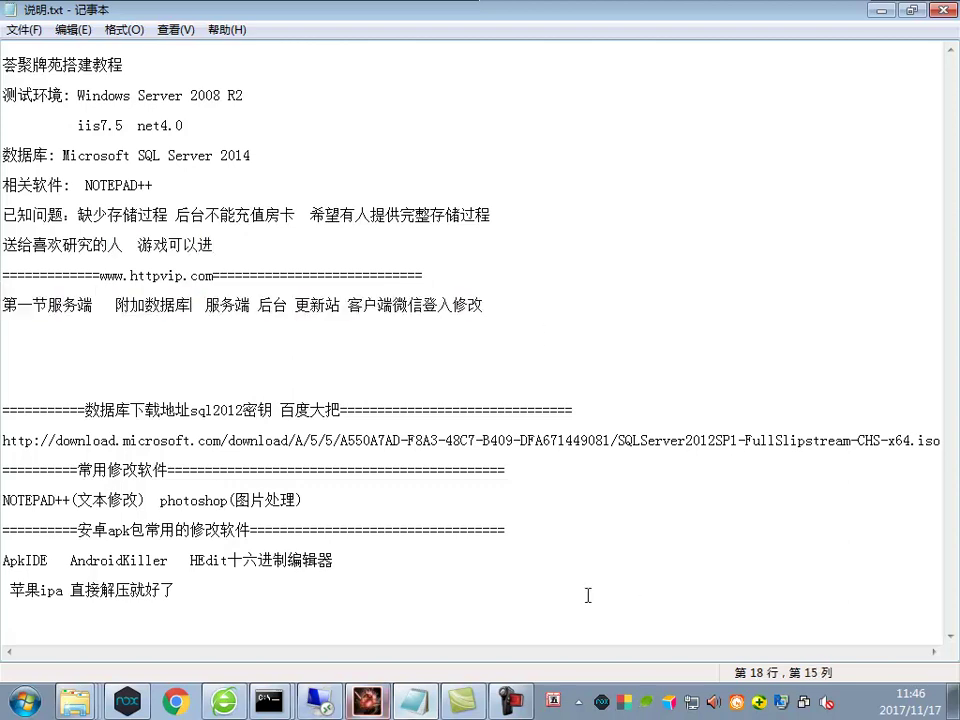
pyautogui.click(882, 12)
pyautogui.click(320, 700)
# Go up to the 芸聚 project folder and select the 服务端7-20.rar archive
pyautogui.hotkey('ctrl', 'a')
pyautogui.click(536, 446)
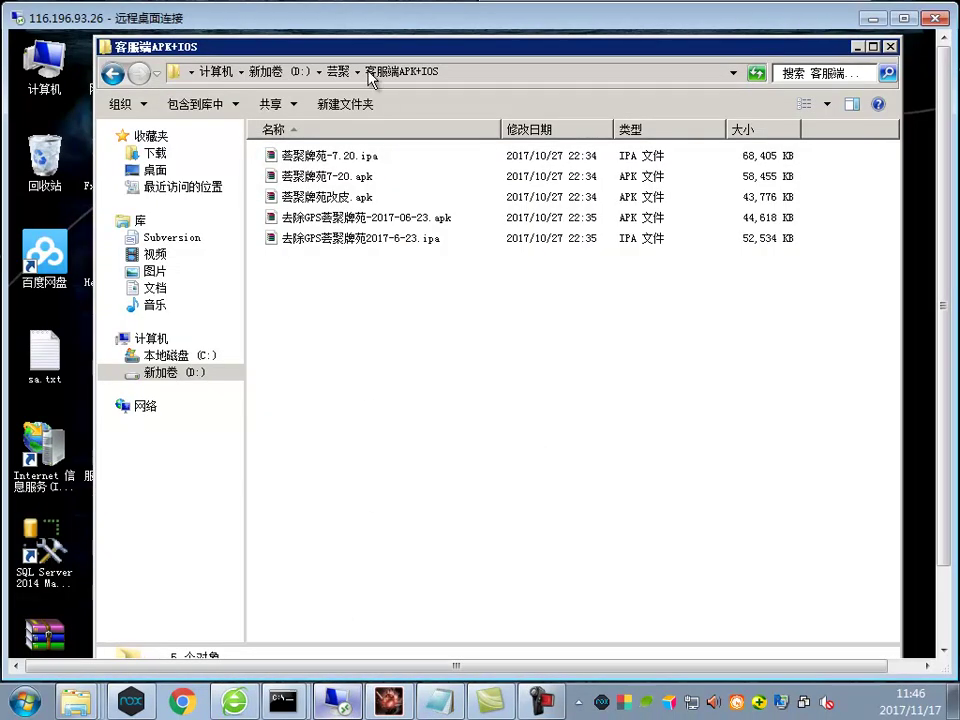
pyautogui.click(338, 71)
pyautogui.moveTo(508, 450); pyautogui.dragTo(279, 215)
pyautogui.click(463, 461)
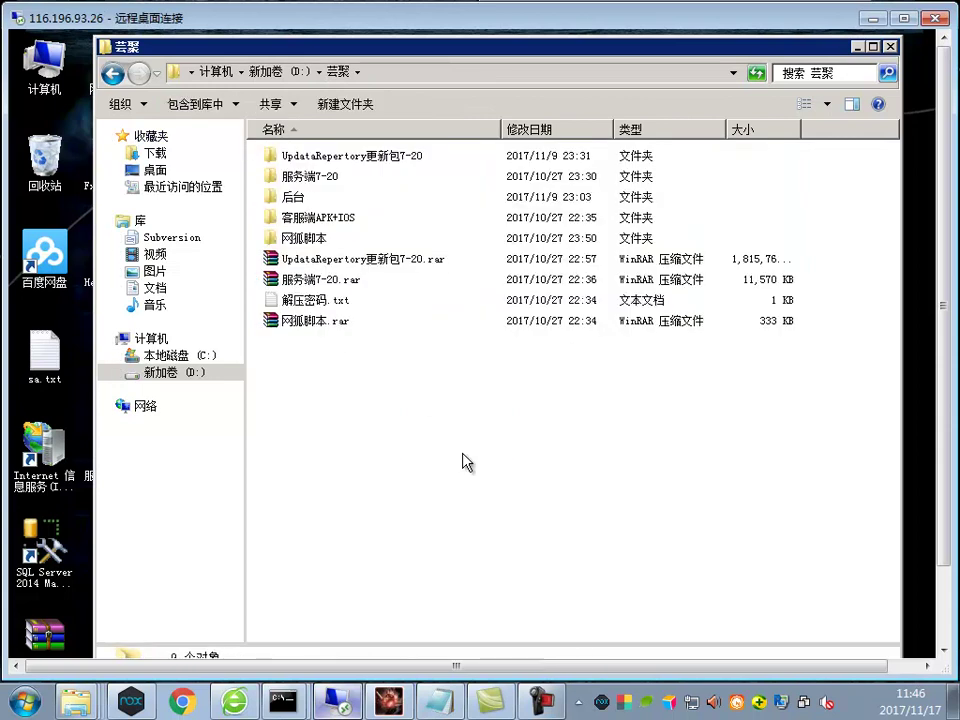
pyautogui.click(300, 279)
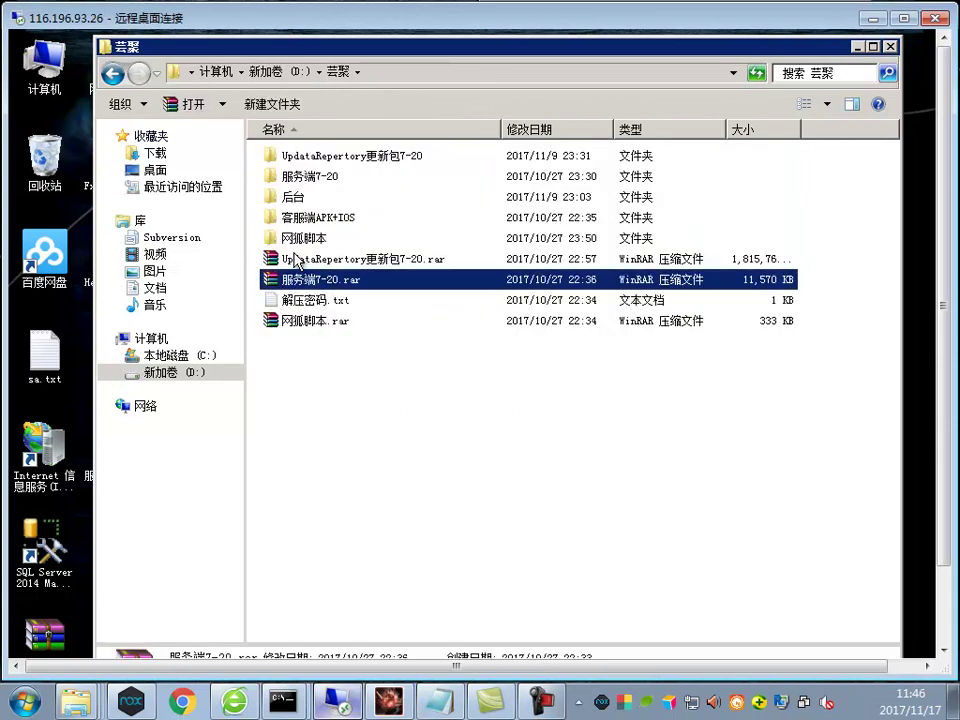
# Check the attach-database step in the notes, then select 网狐脚本.rar on the server
pyautogui.hotkey('alt', 'Tab')
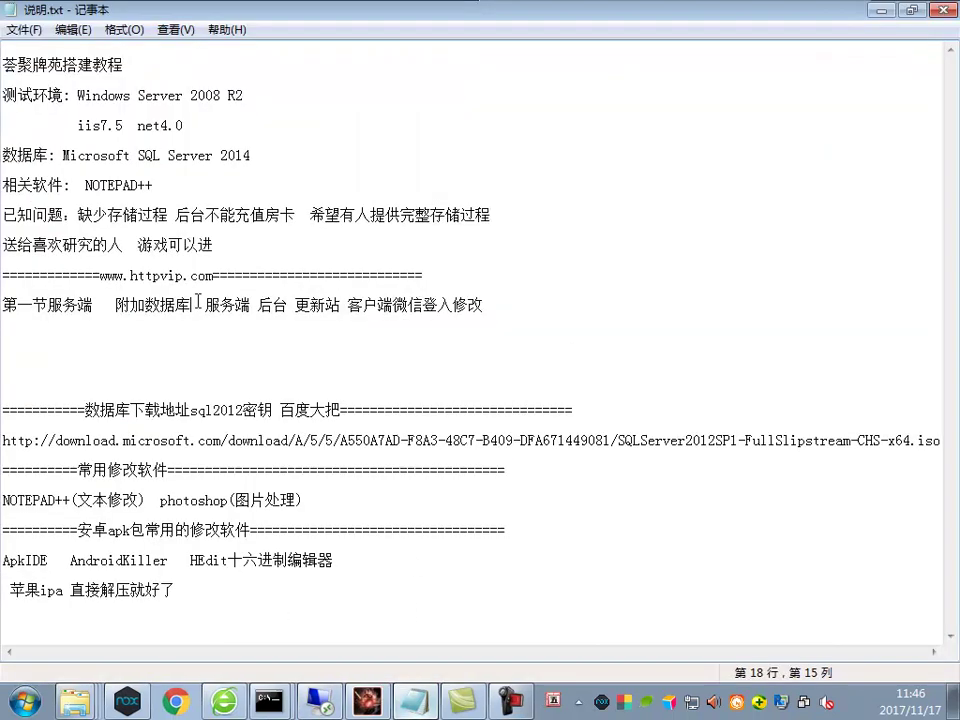
pyautogui.moveTo(130, 306); pyautogui.dragTo(177, 306)
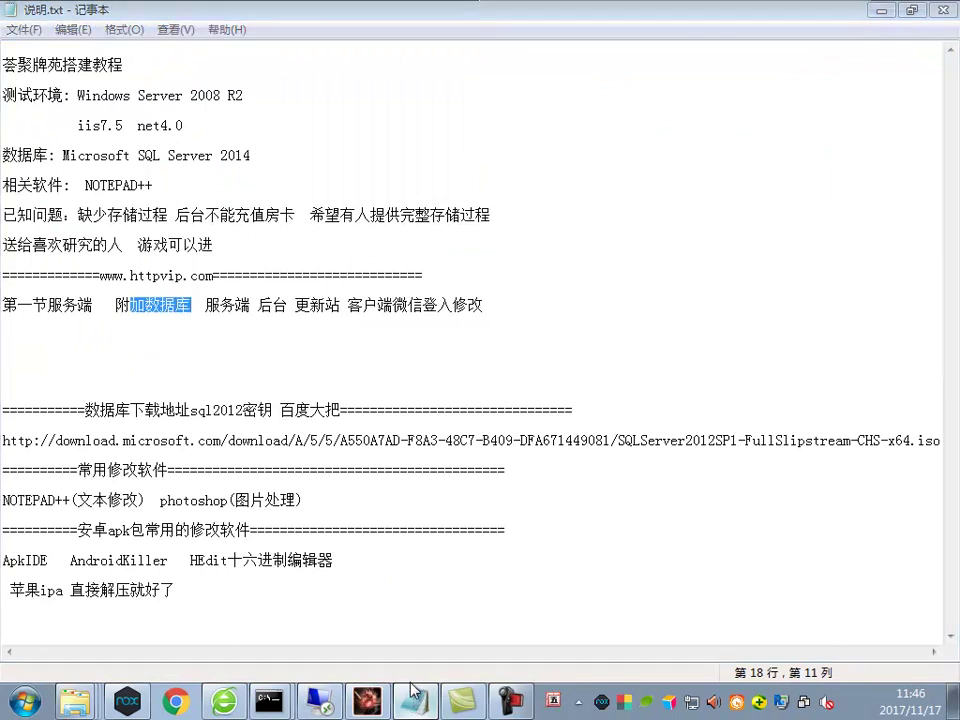
pyautogui.hotkey('alt', 'Tab')
pyautogui.click(330, 315)
pyautogui.moveTo(947, 316); pyautogui.dragTo(947, 390)
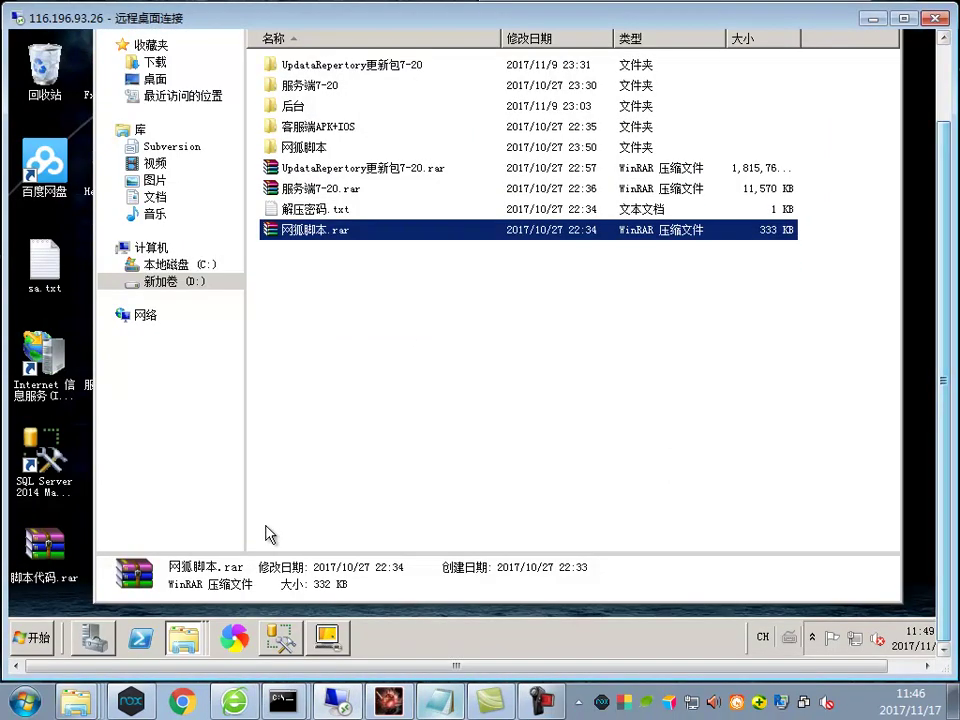
pyautogui.click(280, 637)
# Start a Restore Files and Filegroups on Databases and open the 芸聚 folder from the jump list
pyautogui.rightClick(85, 75)
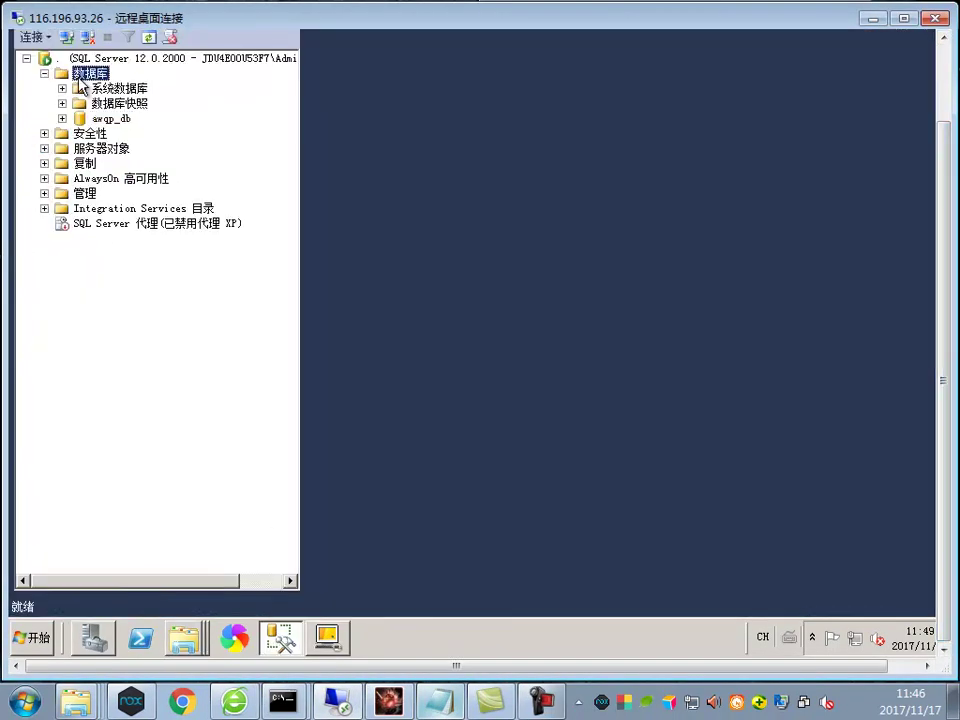
pyautogui.click(102, 155)
pyautogui.rightClick(183, 645)
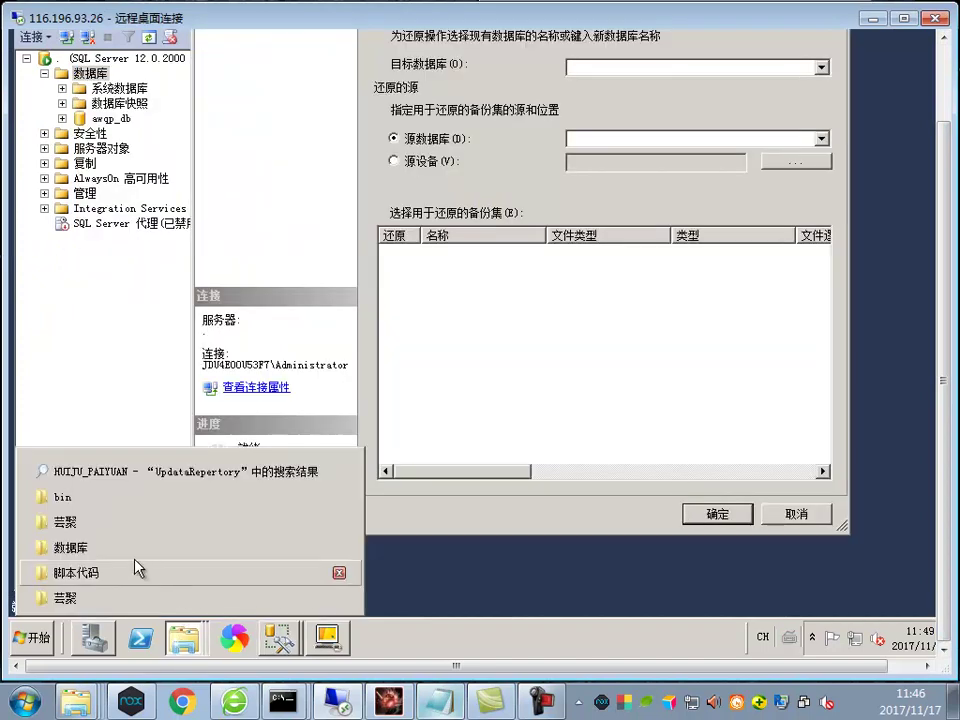
pyautogui.click(66, 598)
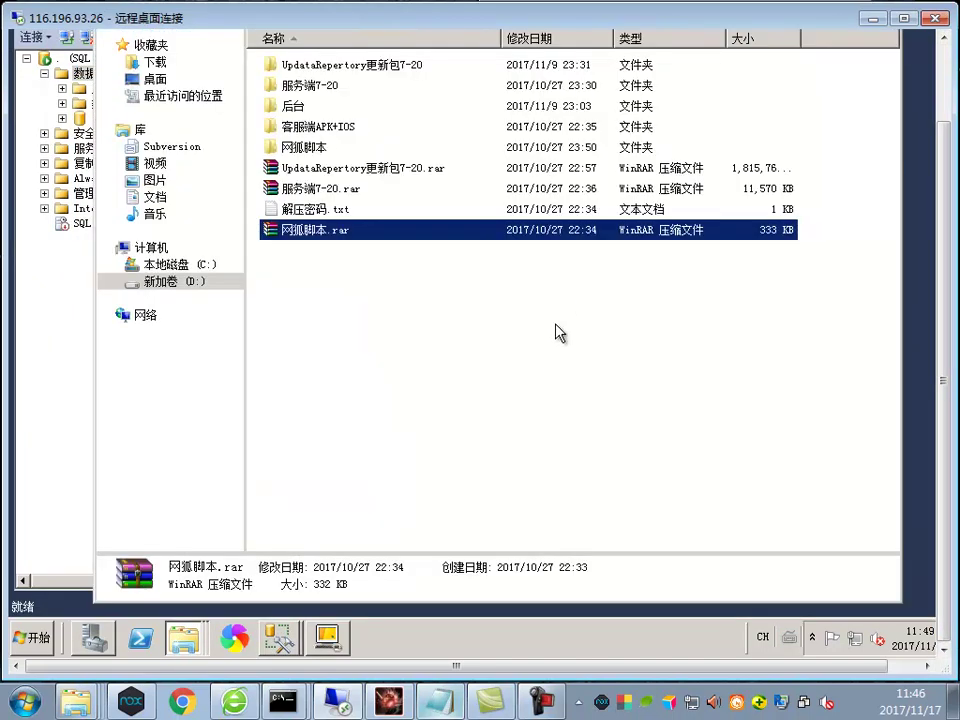
pyautogui.moveTo(947, 388); pyautogui.dragTo(941, 316)
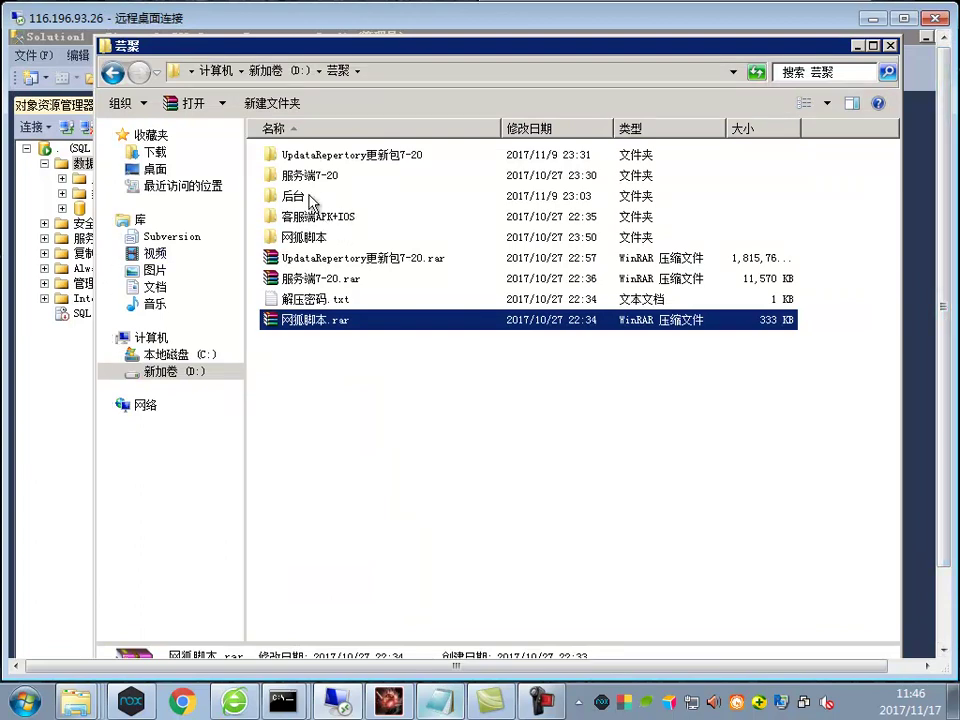
# Browse into 服务端7-20 > 服务端7-20 > 数据库data > 数据库, then back up to 服务端7-20
pyautogui.doubleClick(308, 178)
pyautogui.doubleClick(300, 156)
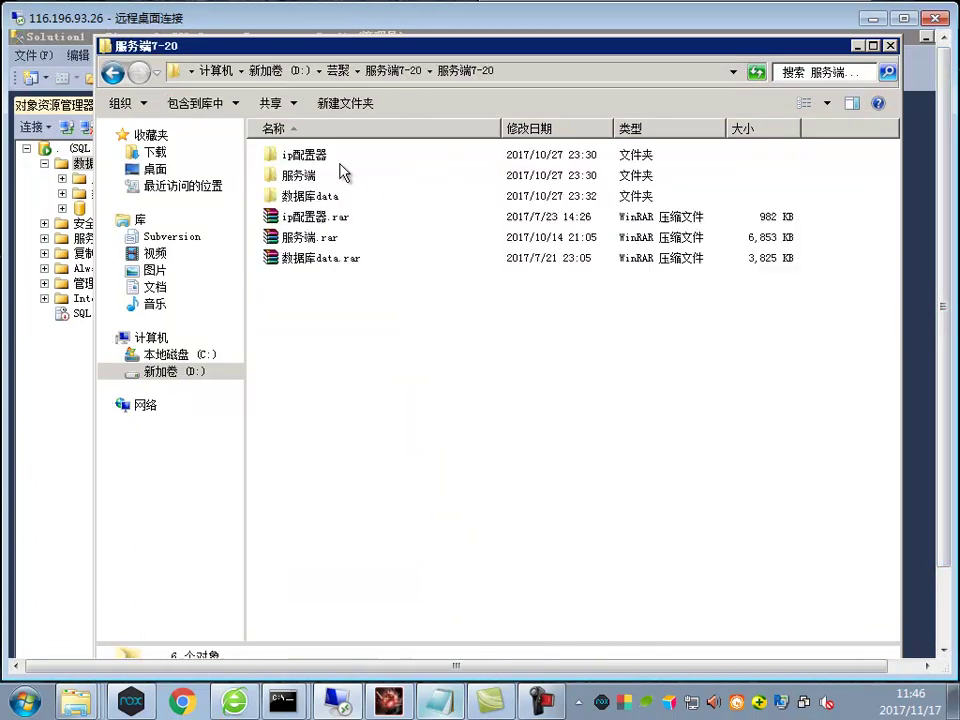
pyautogui.doubleClick(296, 197)
pyautogui.doubleClick(296, 160)
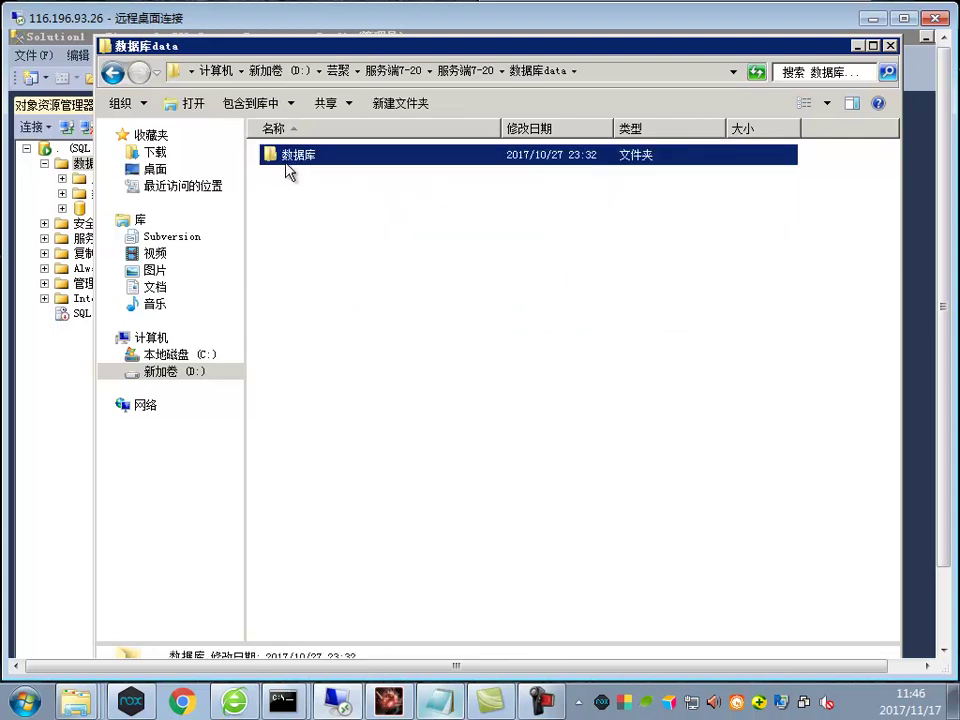
pyautogui.click(489, 72)
# Inspect 数据库data.rar's 数据库 folder in WinRAR: QPAccountsDB, QPGameScoreDB, QPRecordDB
pyautogui.doubleClick(321, 256)
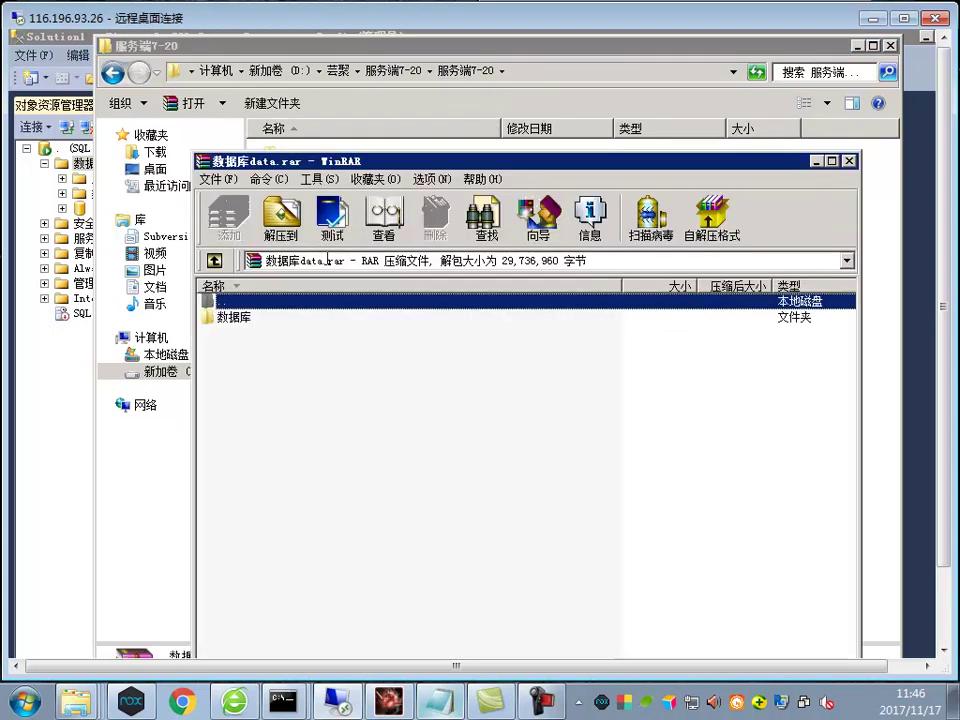
pyautogui.doubleClick(235, 317)
pyautogui.click(250, 396)
pyautogui.click(240, 364)
pyautogui.click(240, 333)
pyautogui.click(849, 161)
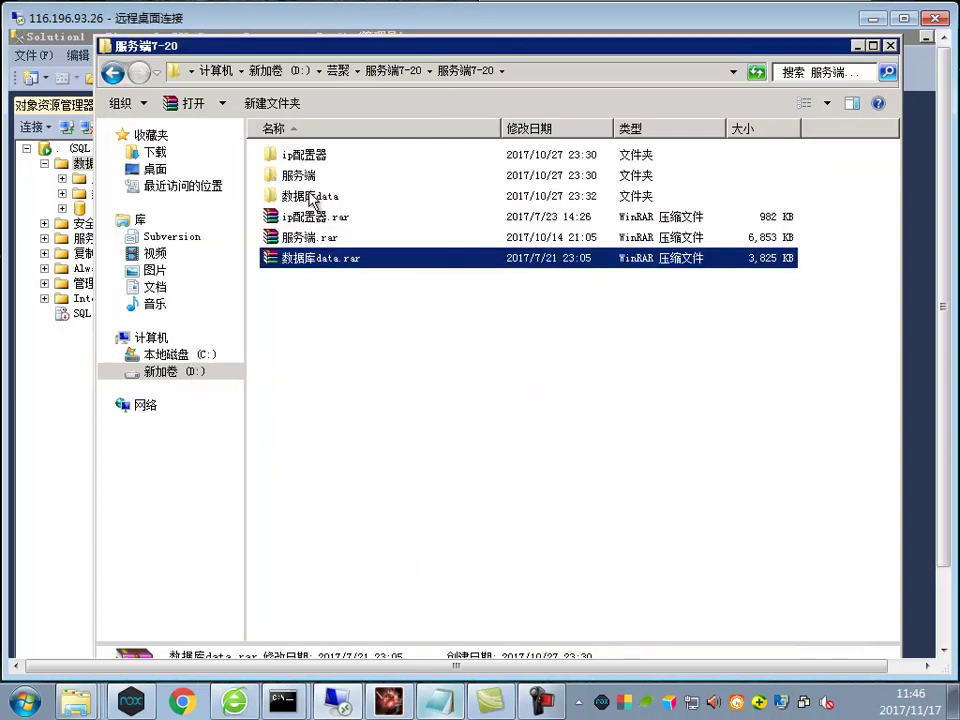
# Open 数据库data\数据库 with the seven backups and try copying the jeefwtwo file name
pyautogui.doubleClick(285, 193)
pyautogui.doubleClick(295, 157)
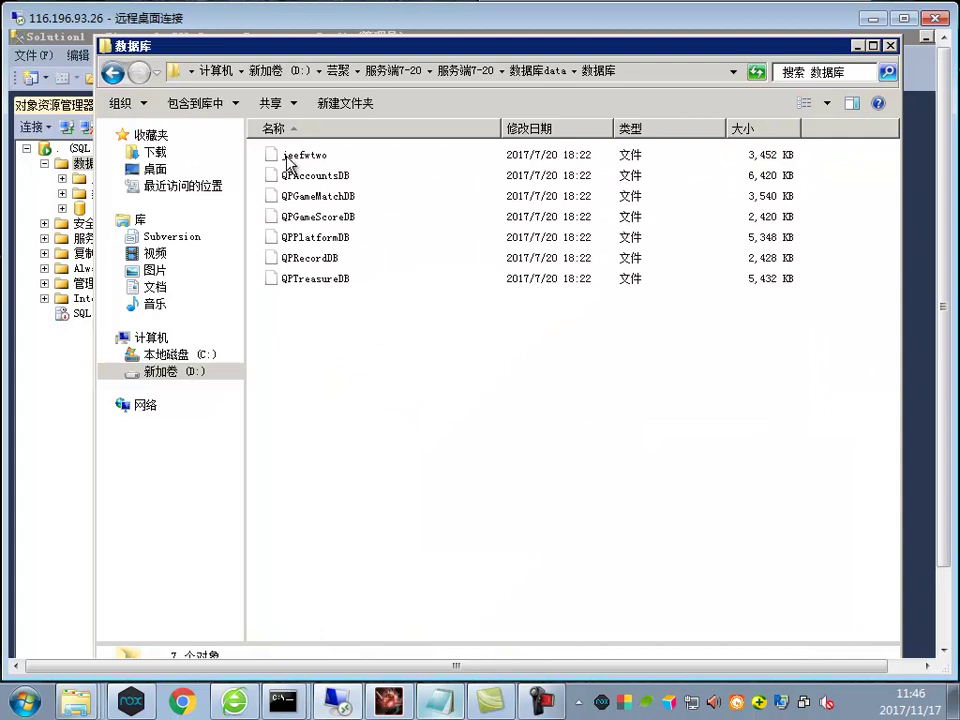
pyautogui.click(334, 161)
pyautogui.click(325, 166)
pyautogui.rightClick(280, 157)
pyautogui.press('Escape')
pyautogui.click(287, 304)
# Return to Management Studio's Databases node and maximize the Remote Desktop window
pyautogui.click(85, 163)
pyautogui.rightClick(87, 163)
pyautogui.click(664, 358)
pyautogui.click(902, 20)
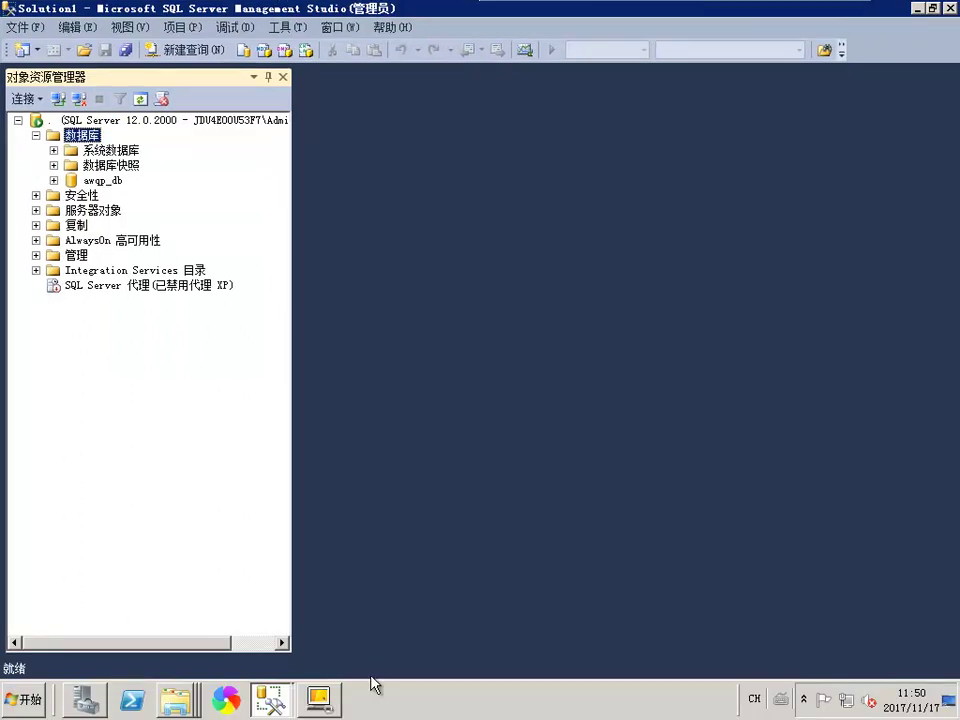
# Bring the restore dialog back and choose Source device as the restore source
pyautogui.click(302, 697)
pyautogui.click(302, 697)
pyautogui.rightClick(175, 699)
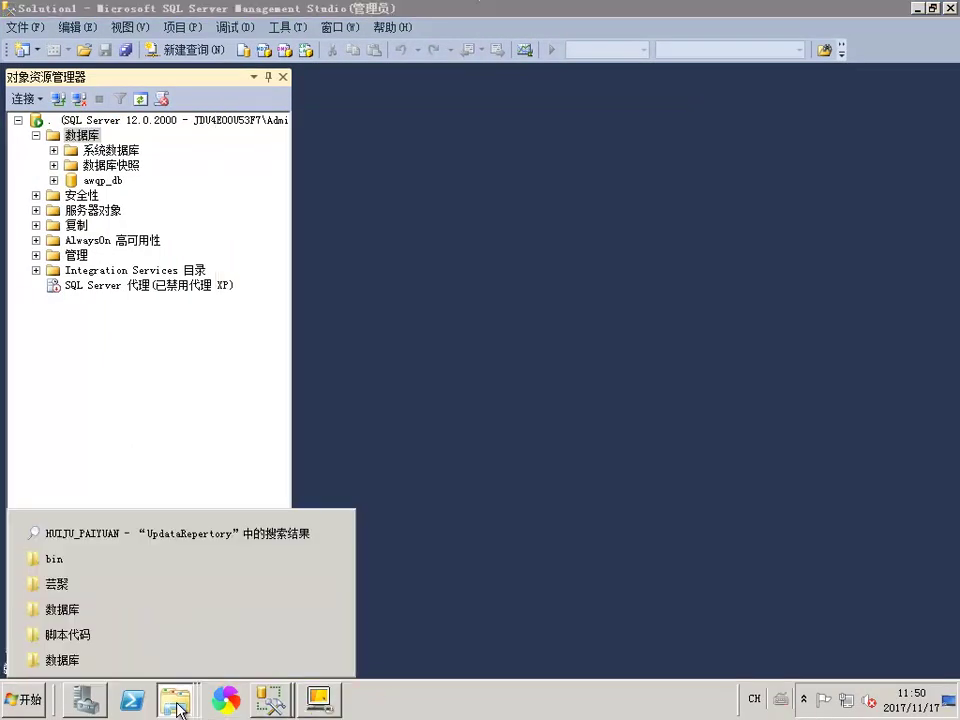
pyautogui.moveTo(270, 683)
pyautogui.click(240, 660)
pyautogui.click(783, 226)
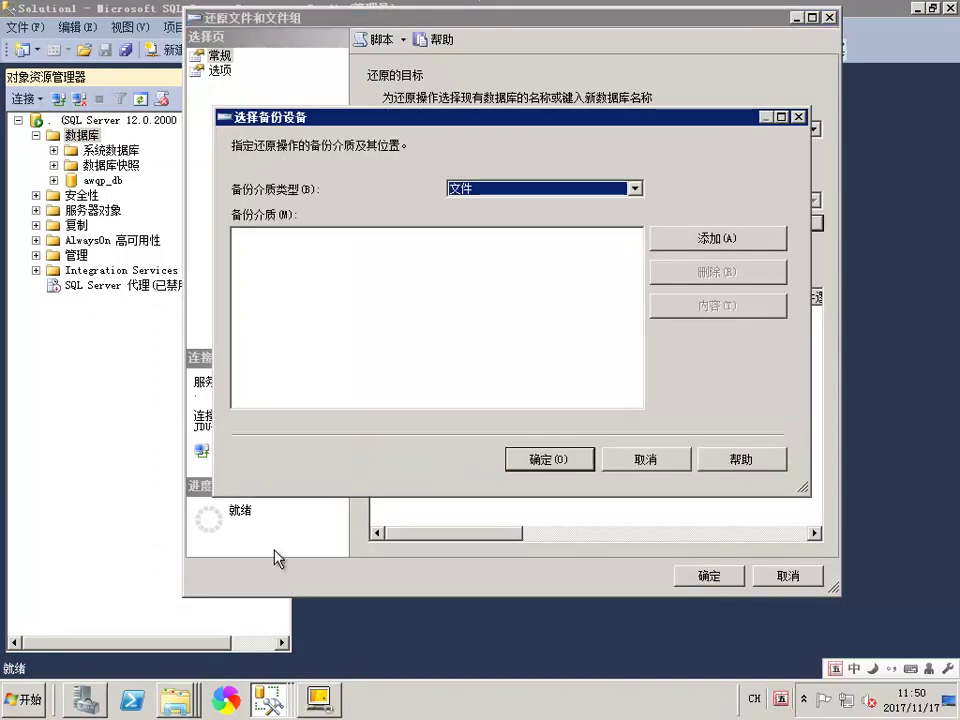
# Copy the 数据库 folder address and add a backup file to the media list
pyautogui.moveTo(170, 705)
pyautogui.click(90, 656)
pyautogui.rightClick(652, 52)
pyautogui.click(690, 55)
pyautogui.moveTo(268, 700)
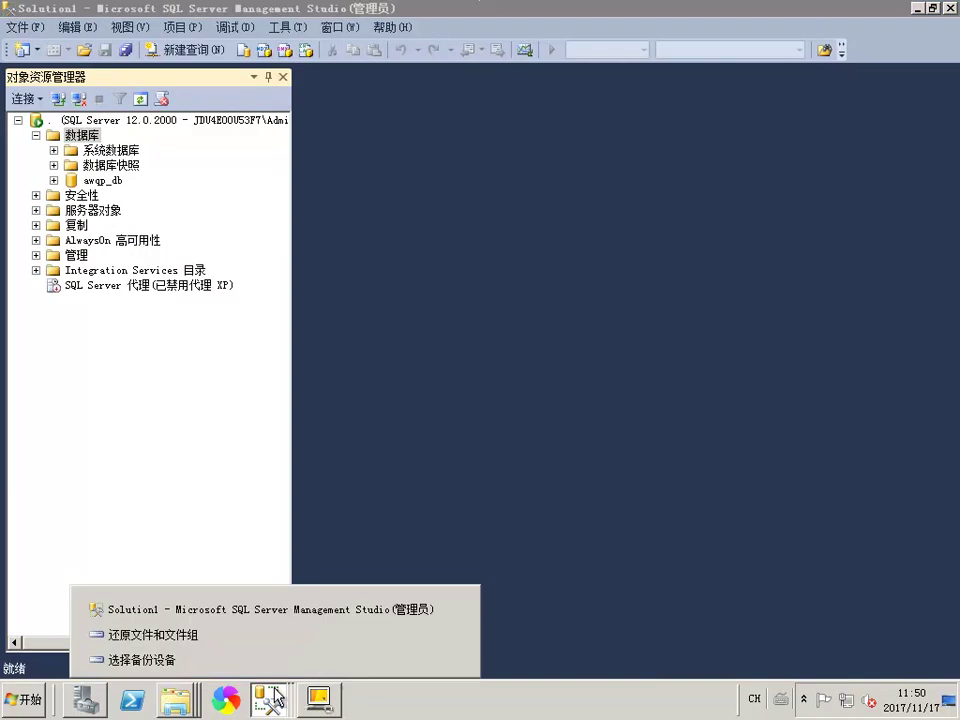
pyautogui.click(276, 660)
pyautogui.click(703, 178)
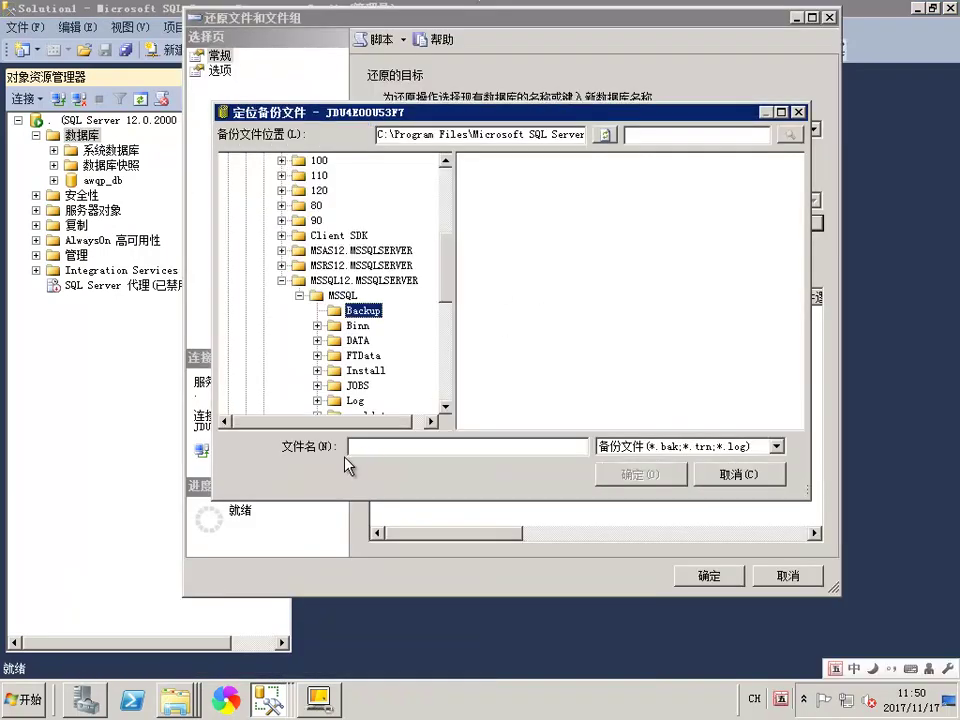
pyautogui.rightClick(520, 453)
pyautogui.click(468, 447)
# Copy the 数据库 folder address as text and jump to it in the backup file locator
pyautogui.rightClick(174, 700)
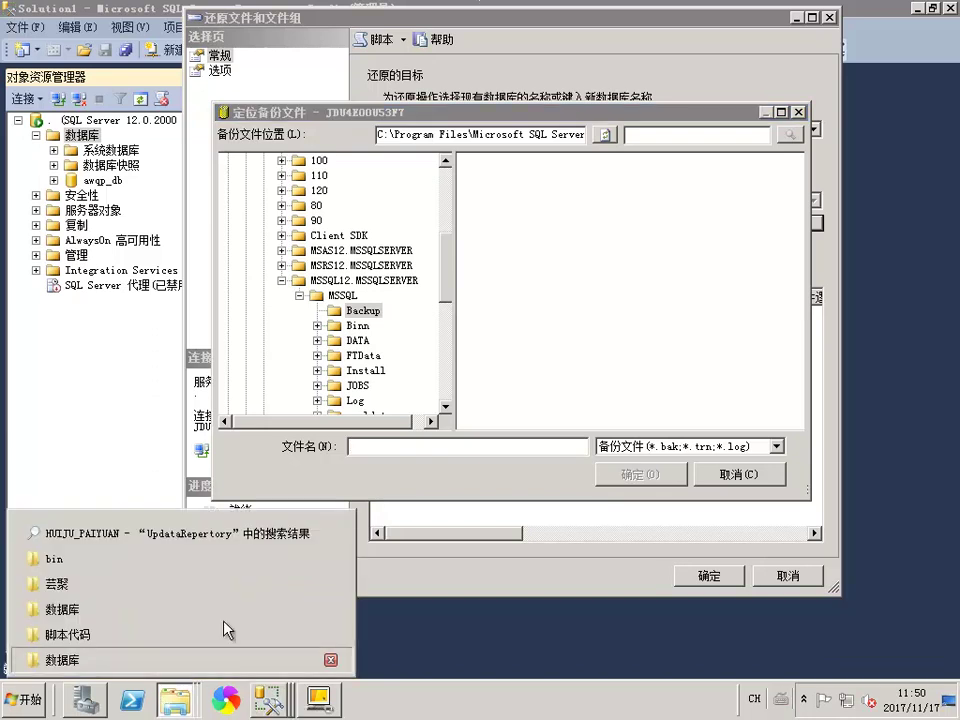
pyautogui.click(200, 664)
pyautogui.rightClick(573, 50)
pyautogui.click(640, 66)
pyautogui.hotkey('alt', 'F4')
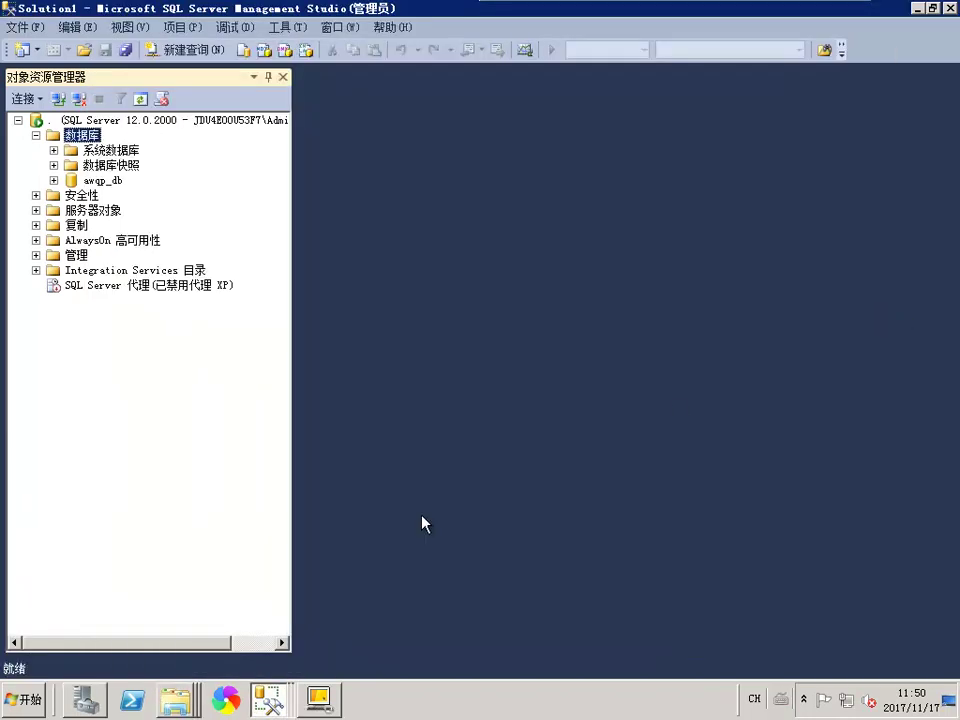
pyautogui.click(258, 690)
pyautogui.click(264, 667)
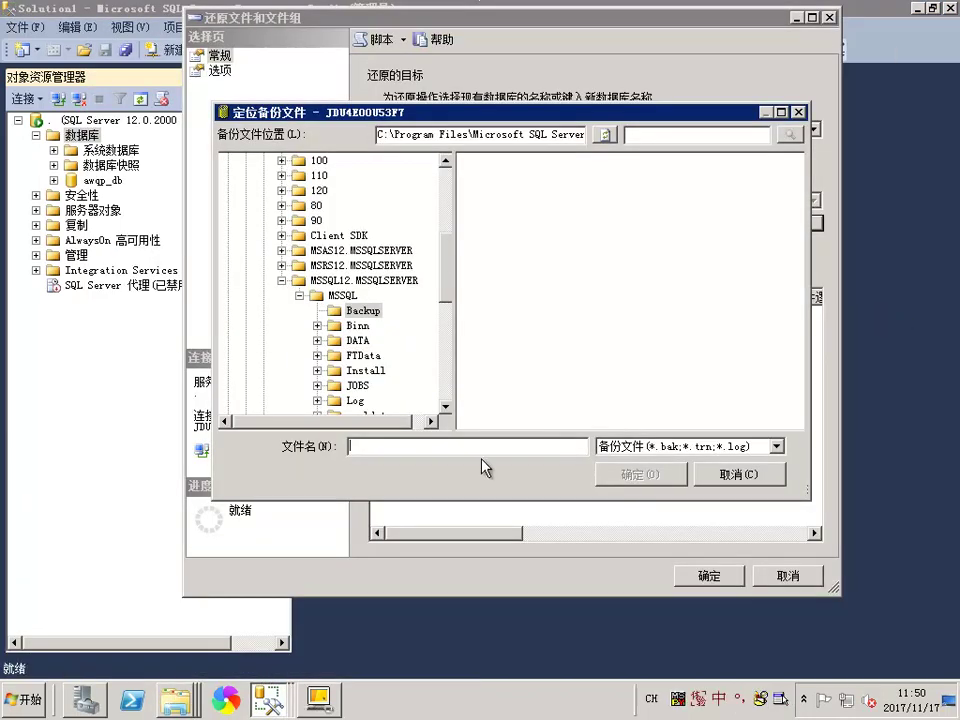
pyautogui.click(619, 475)
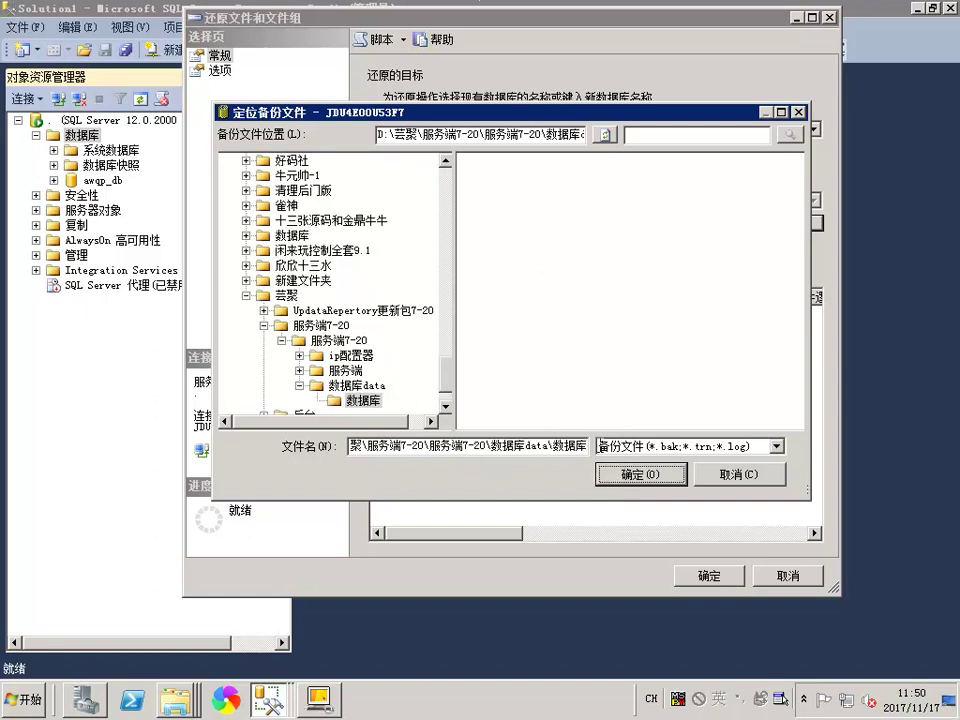
# Pick the jeefwtwo backup under the All files filter, run the restore and confirm success
pyautogui.click(620, 446)
pyautogui.click(617, 474)
pyautogui.doubleClick(485, 161)
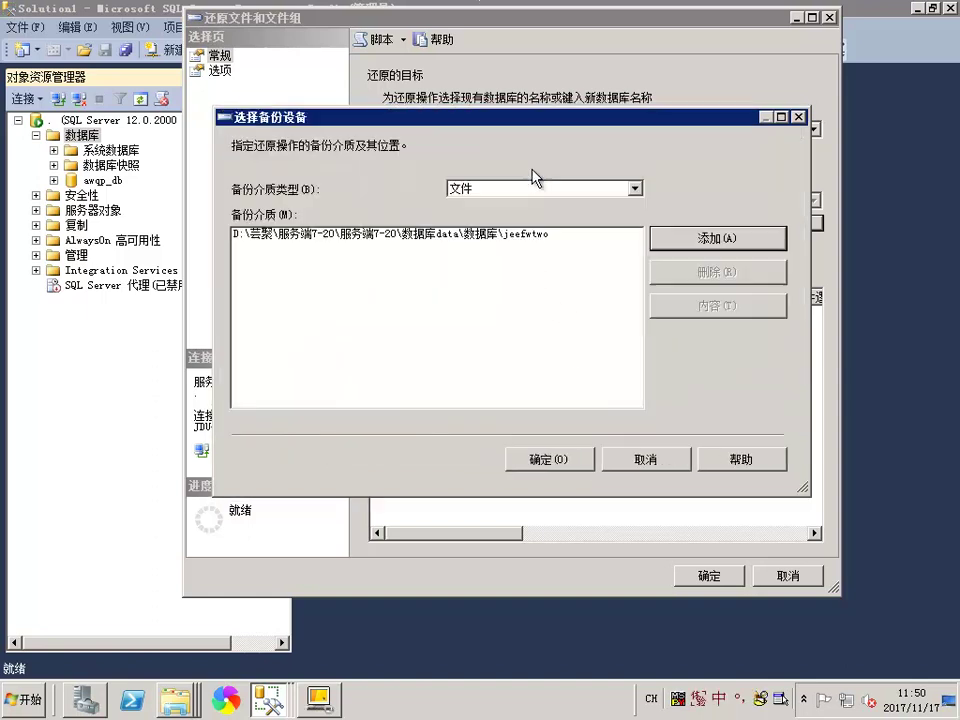
pyautogui.click(553, 452)
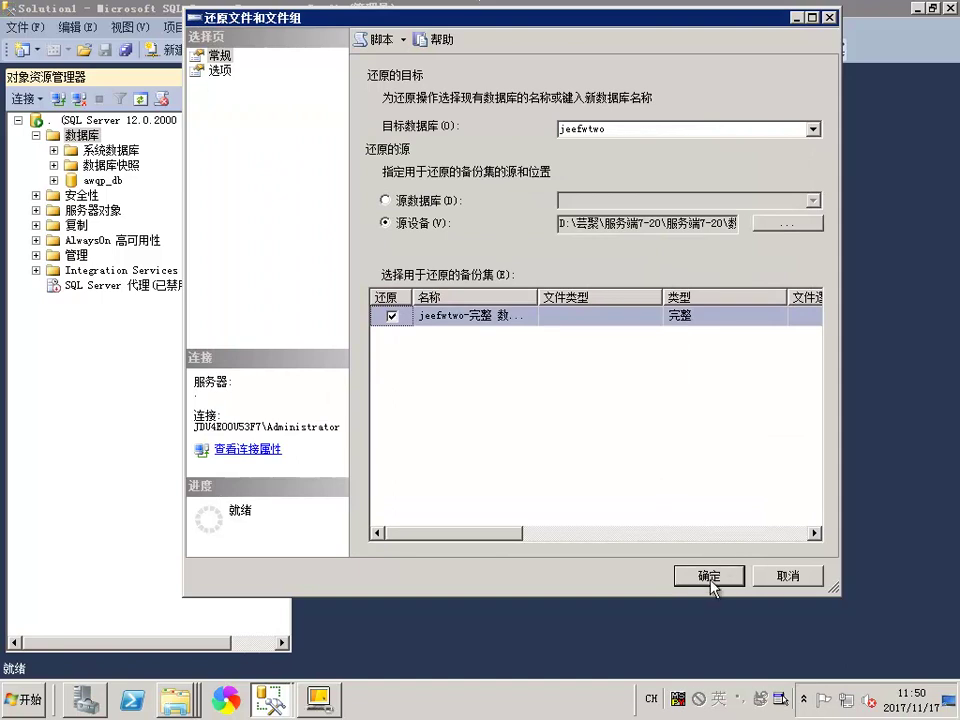
pyautogui.click(714, 575)
pyautogui.click(760, 338)
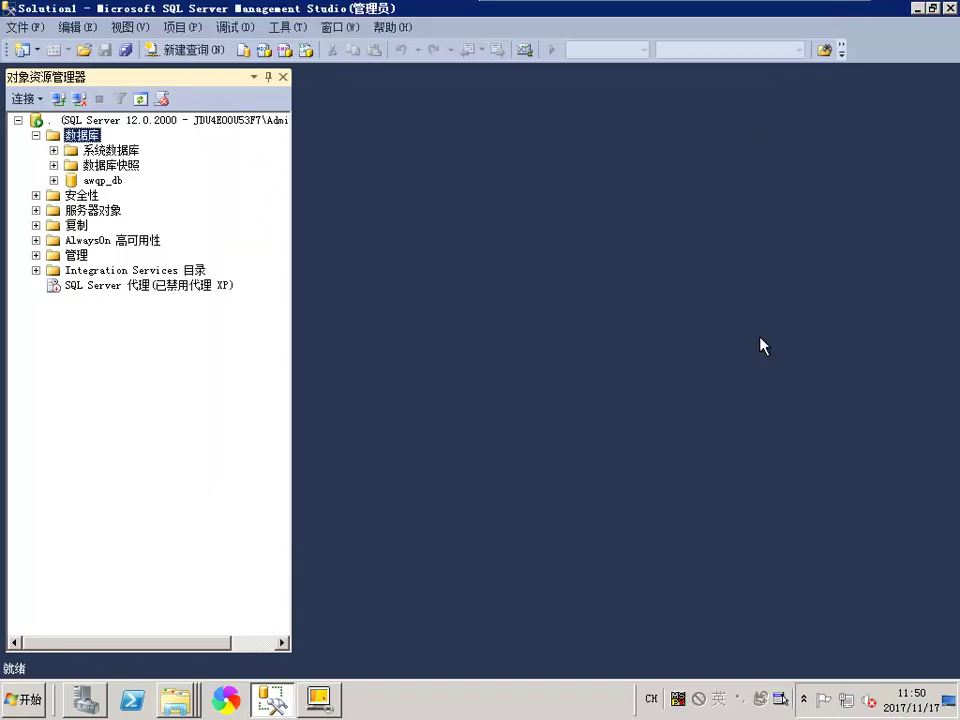
# Open the 数据库 backup folder and select the QPAccountsDB file name for copying
pyautogui.rightClick(186, 690)
pyautogui.click(139, 665)
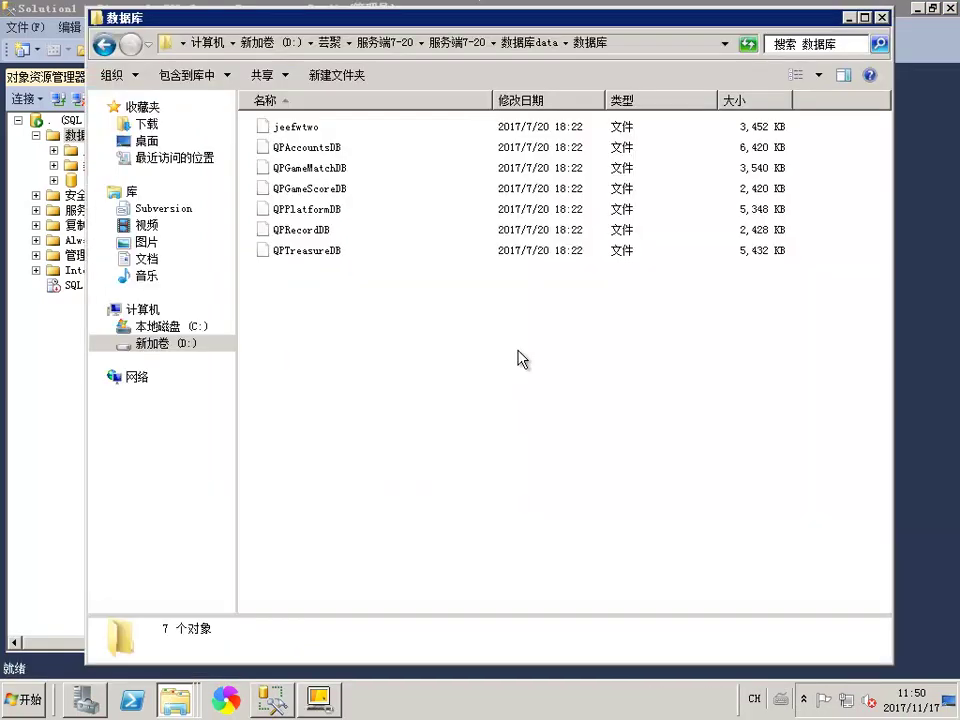
pyautogui.click(289, 152)
pyautogui.press('F2')
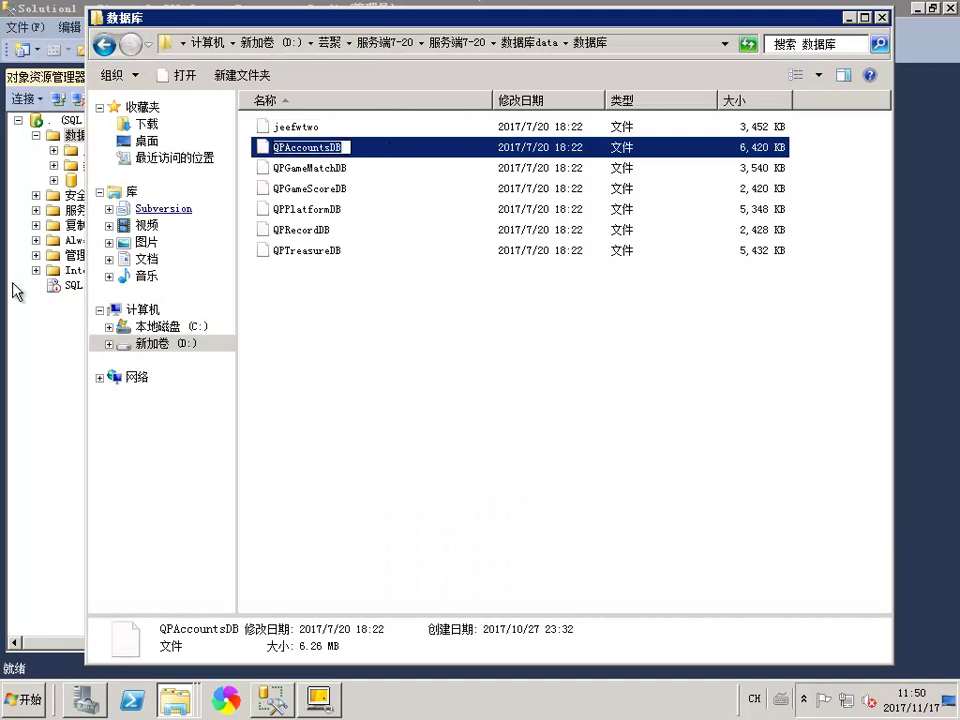
# Start Restore Files and Filegroups from Databases with a backup device as source
pyautogui.click(72, 135)
pyautogui.rightClick(86, 131)
pyautogui.click(250, 208)
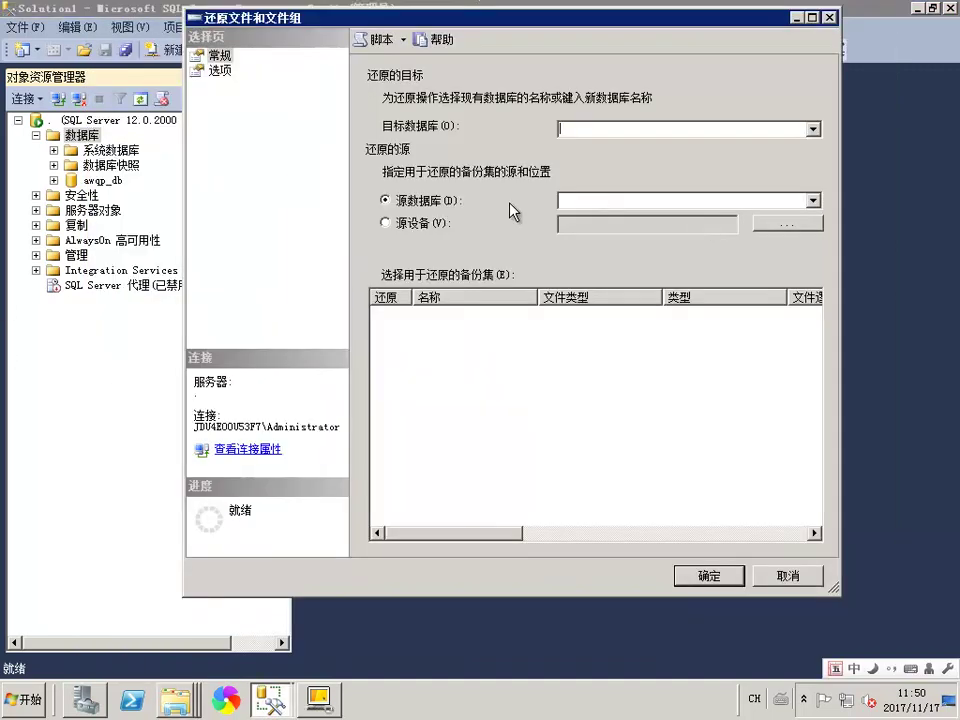
pyautogui.click(387, 224)
pyautogui.click(788, 223)
# Copy the 数据库 folder address and paste it into the Add backup file locator
pyautogui.rightClick(175, 700)
pyautogui.click(140, 660)
pyautogui.rightClick(586, 40)
pyautogui.click(322, 592)
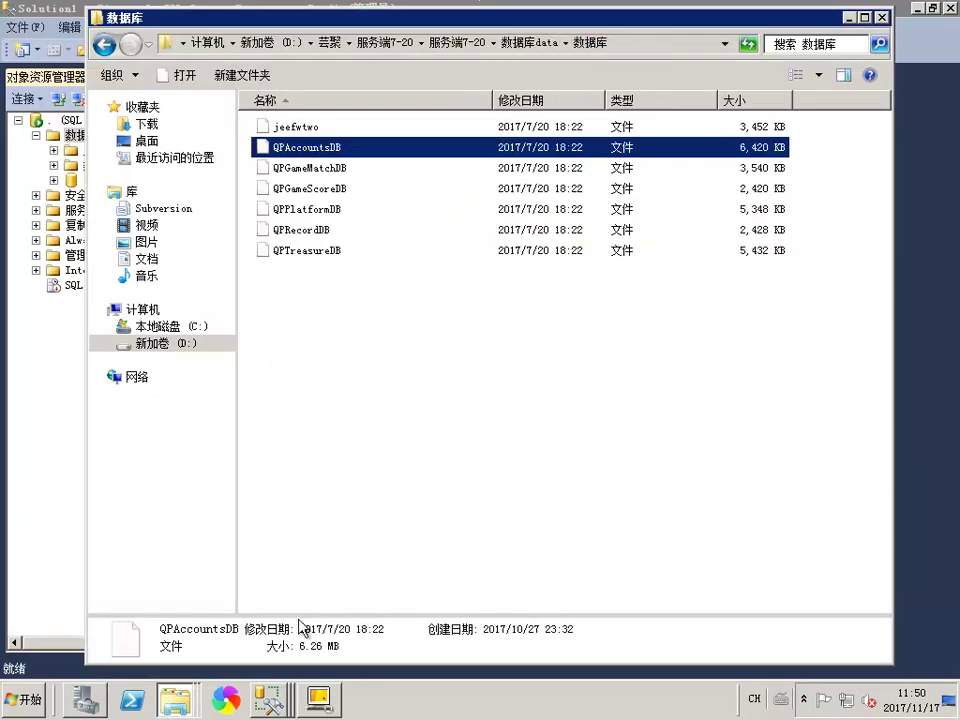
pyautogui.click(288, 705)
pyautogui.click(250, 662)
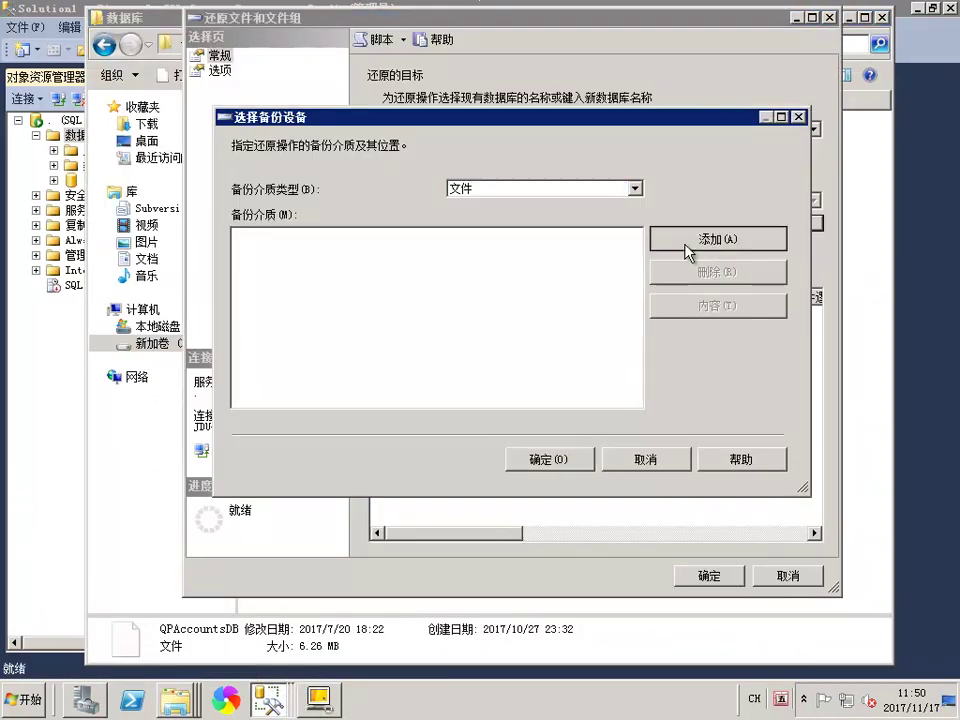
pyautogui.click(708, 238)
pyautogui.write('D:\\芸聚\\服务端7-20\\服务端7-20\\数据库data\\数据库')
pyautogui.click(645, 474)
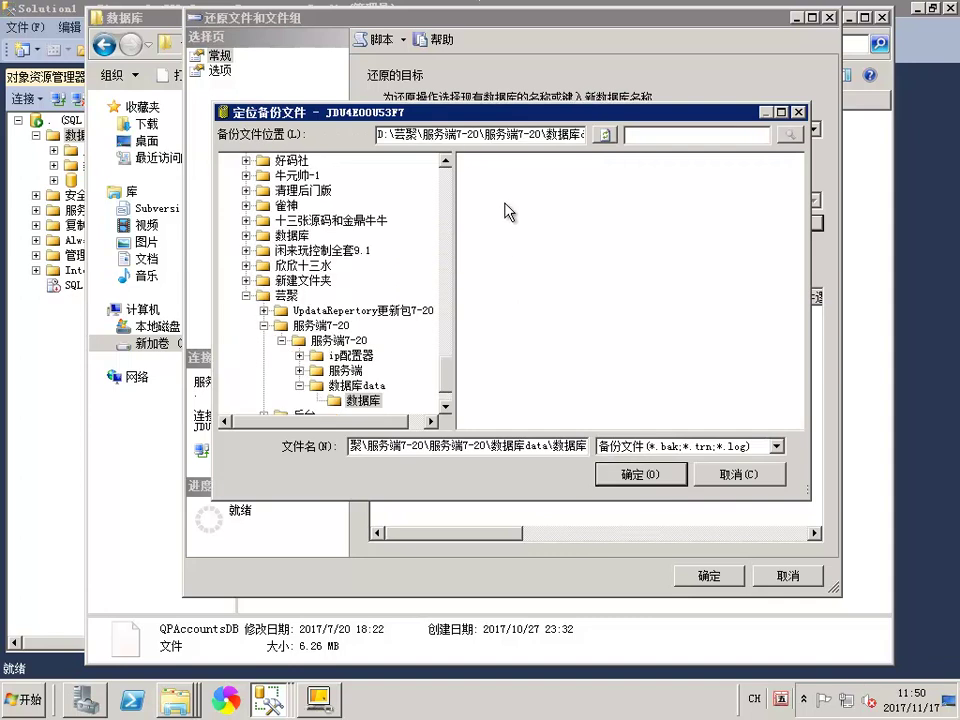
# Pick the QPAccountsDB backup with All files filter, tick its set, restore and confirm
pyautogui.click(620, 447)
pyautogui.click(640, 474)
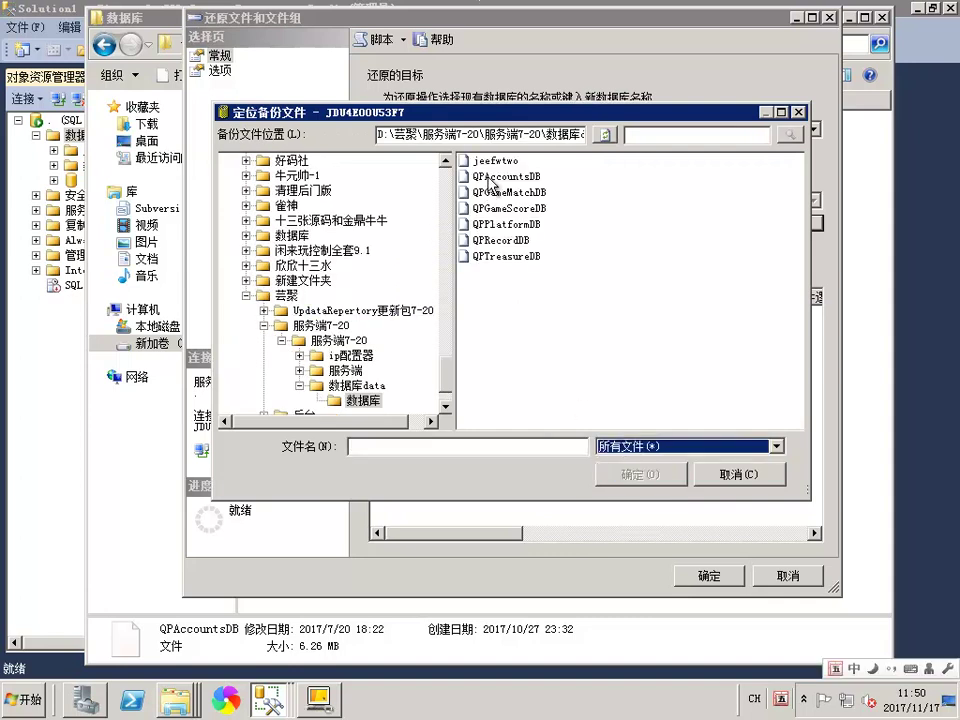
pyautogui.doubleClick(548, 226)
pyautogui.press('Return')
pyautogui.click(391, 316)
pyautogui.click(710, 576)
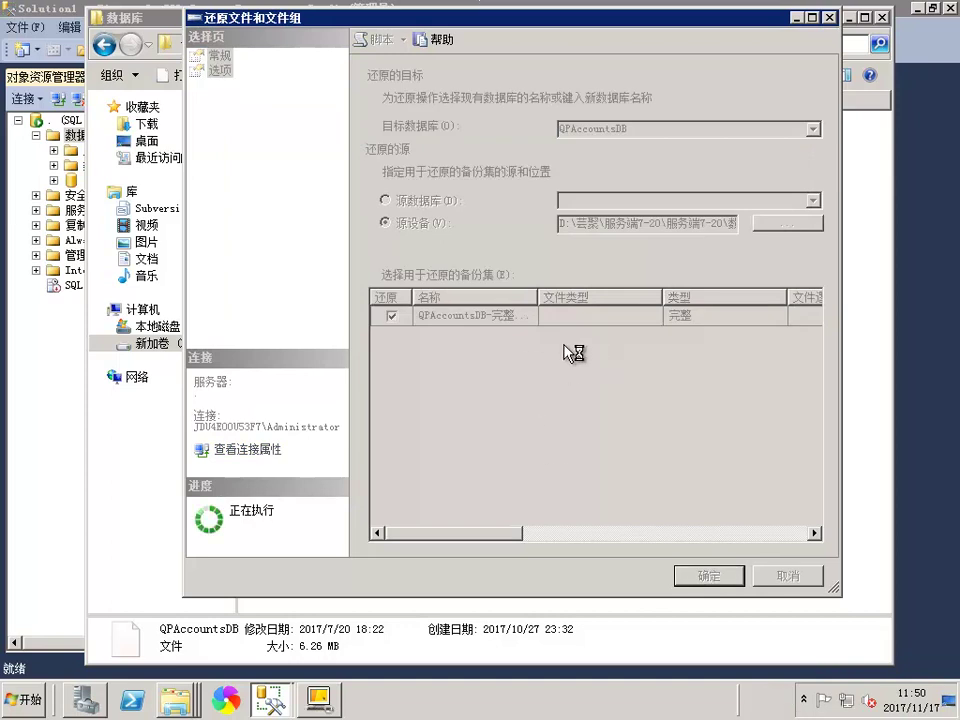
pyautogui.press('Return')
# Select the QPGameMatchDB backup file in the 数据库 folder
pyautogui.rightClick(175, 700)
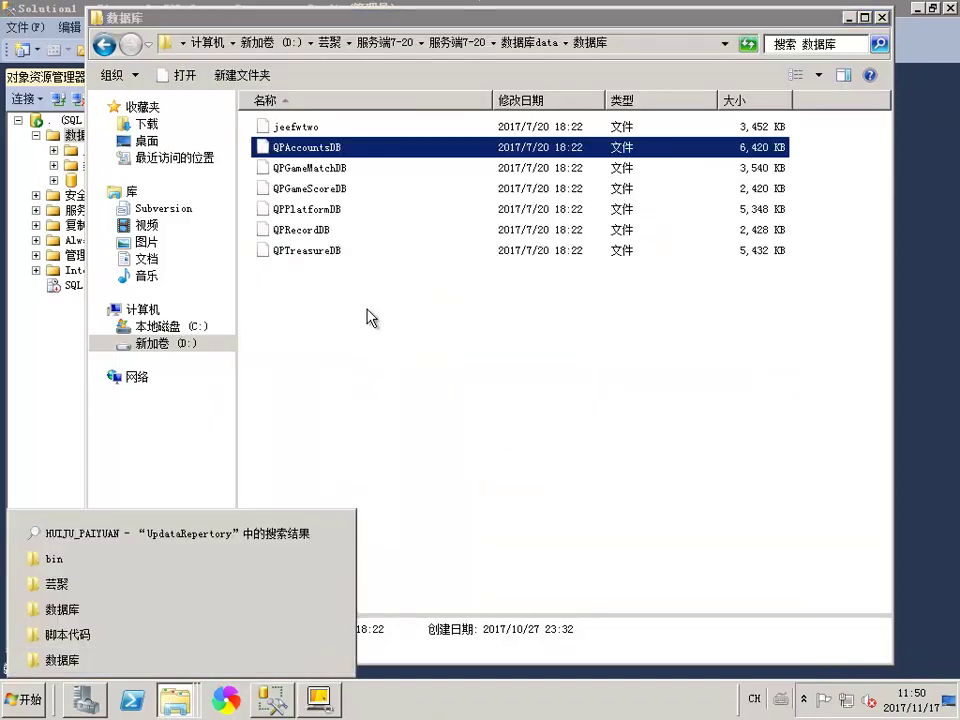
pyautogui.click(333, 170)
pyautogui.click(85, 300)
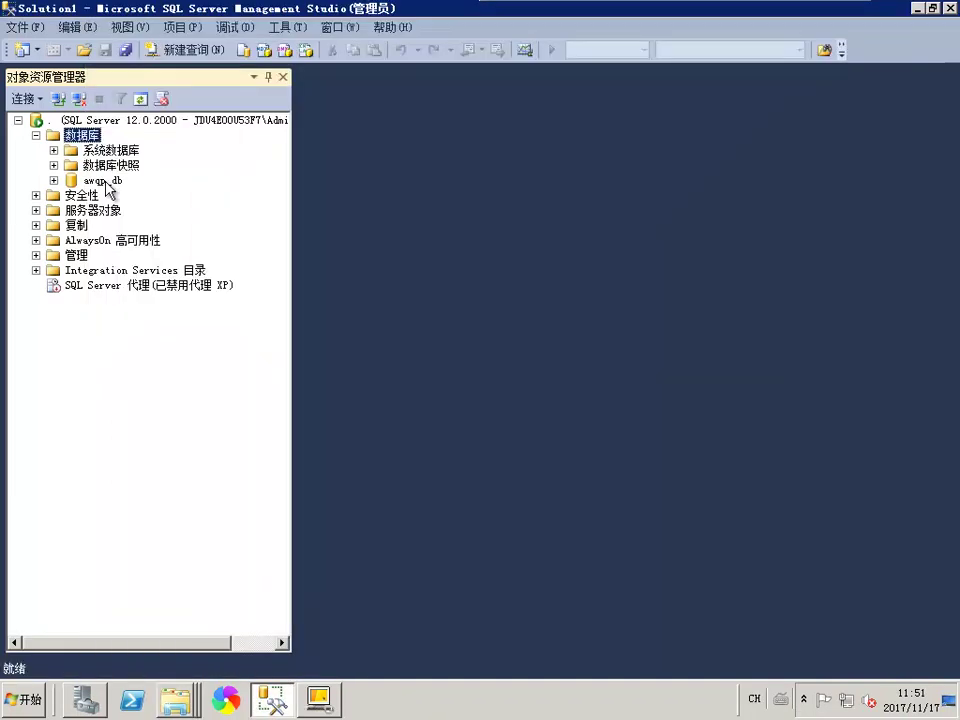
# Start a files-and-filegroups restore with QPGameMatchDB pasted as the target database
pyautogui.rightClick(58, 140)
pyautogui.click(118, 160)
pyautogui.write('QPGameMatchDB')
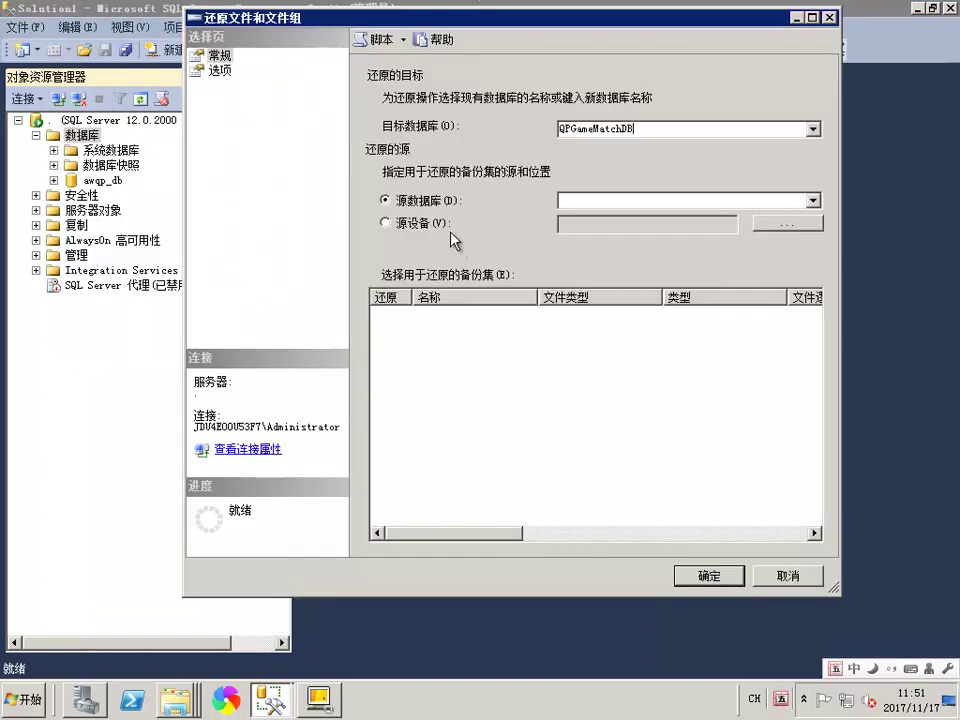
pyautogui.click(788, 223)
# Copy the 数据库 backup folder's address from Explorer
pyautogui.rightClick(175, 700)
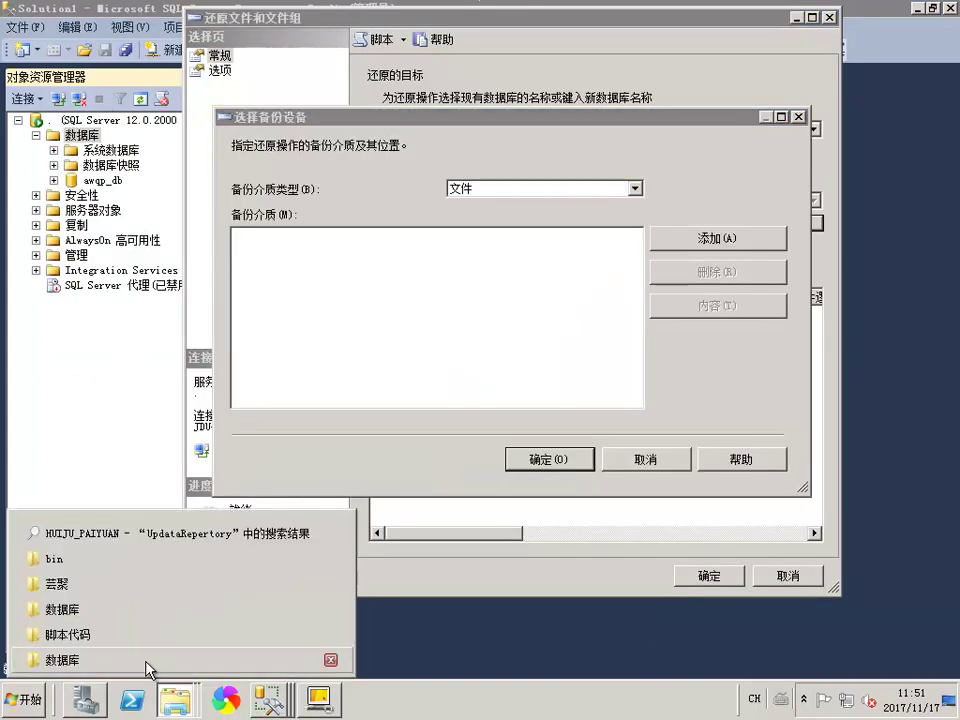
pyautogui.click(148, 666)
pyautogui.rightClick(557, 26)
pyautogui.click(521, 40)
pyautogui.rightClick(537, 48)
pyautogui.click(590, 69)
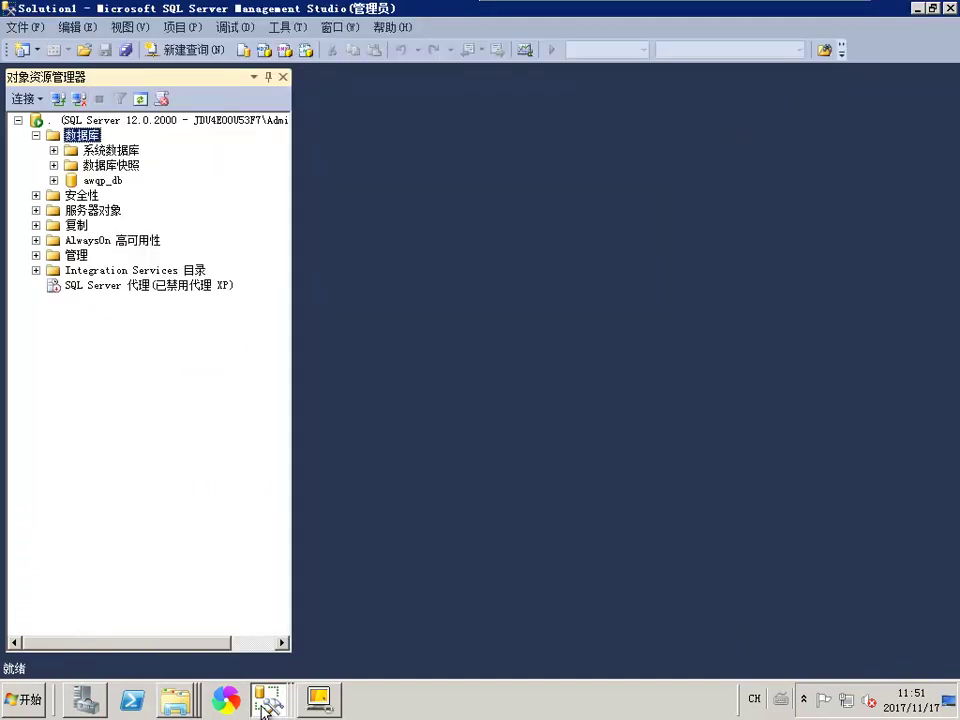
pyautogui.click(262, 700)
pyautogui.click(170, 657)
# Add the QPGameMatchDB backup from the pasted 数据库 path under All files, tick it, and restore
pyautogui.click(742, 236)
pyautogui.click(478, 446)
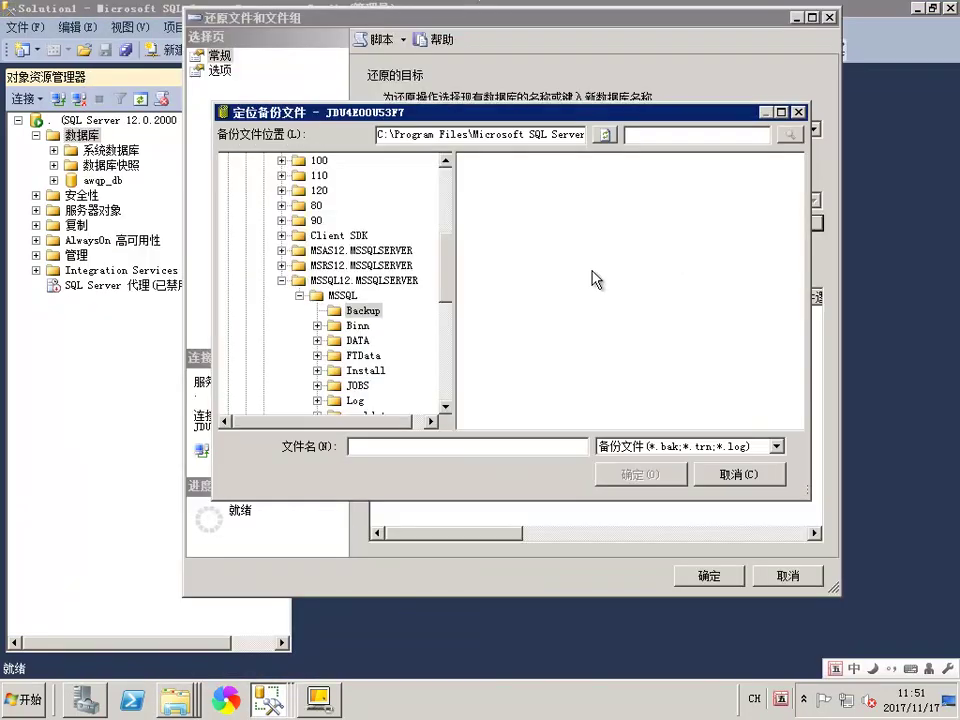
pyautogui.write('D:\\芸聚\\服务端7-20\\服务端7-20\\数据库data\\数据库')
pyautogui.click(628, 473)
pyautogui.click(645, 446)
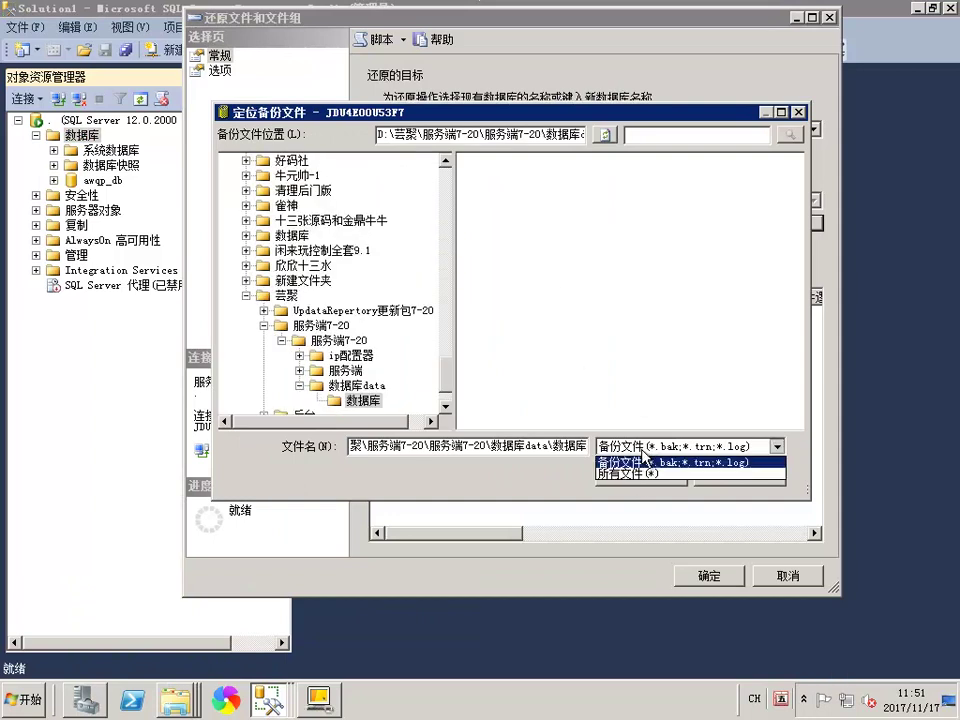
pyautogui.click(620, 474)
pyautogui.click(500, 177)
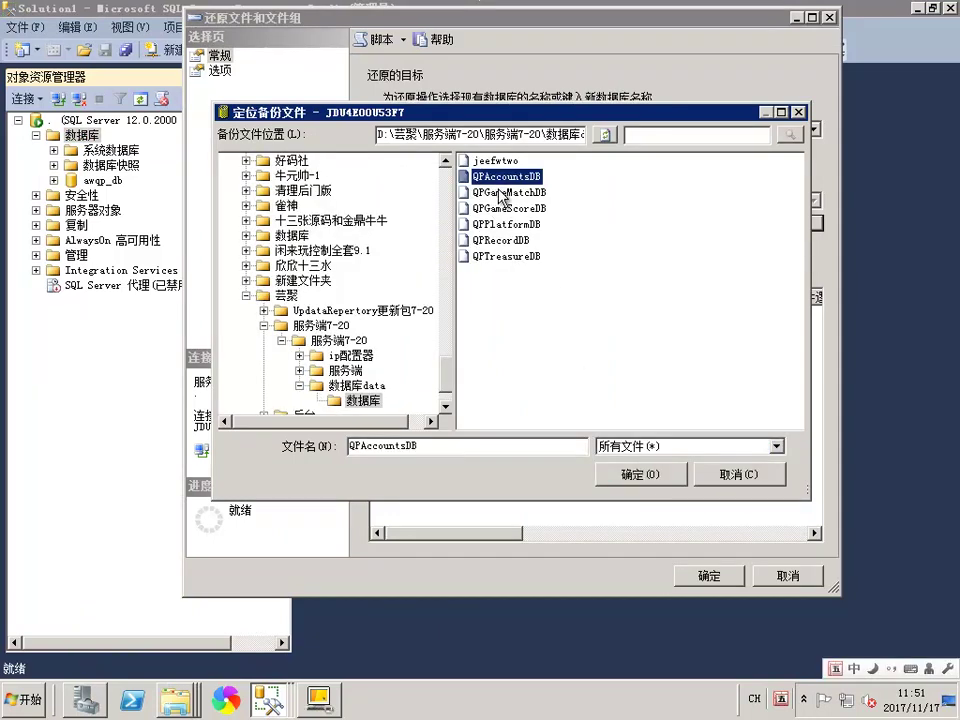
pyautogui.doubleClick(498, 191)
pyautogui.click(553, 462)
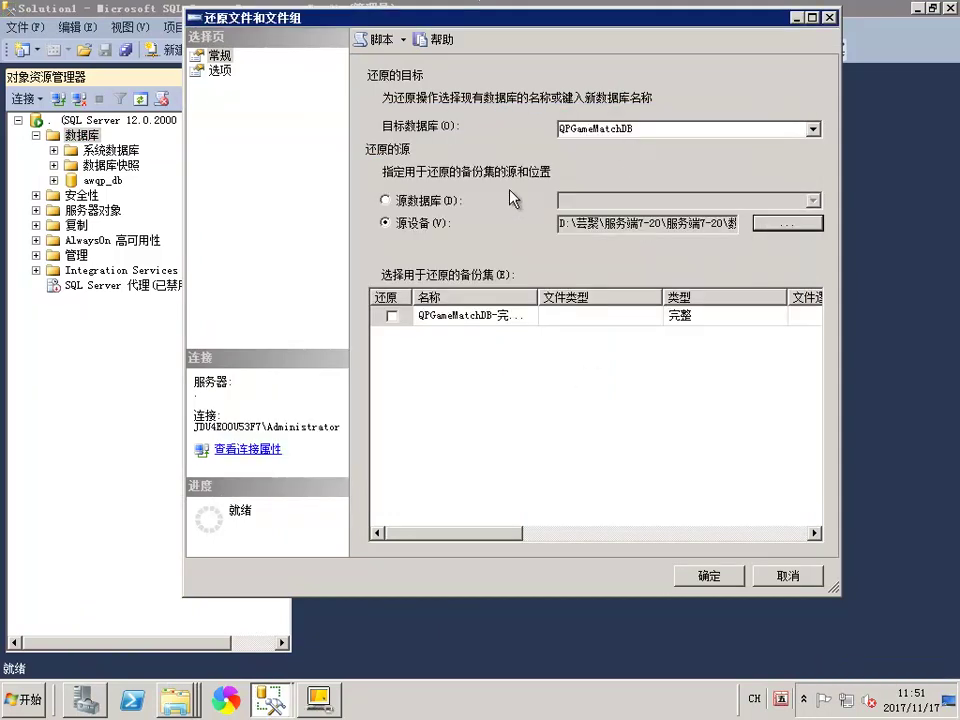
pyautogui.click(391, 315)
pyautogui.click(707, 575)
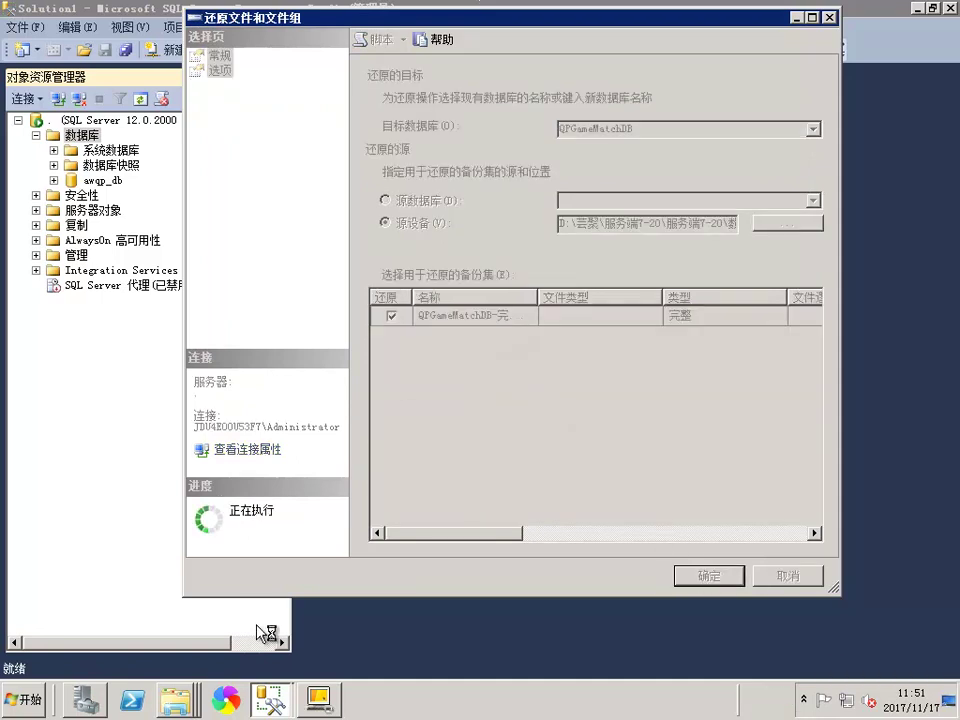
# Select the QPGameScoreDB file name for copying and dismiss the QPGameMatchDB success message
pyautogui.rightClick(175, 700)
pyautogui.click(161, 658)
pyautogui.click(288, 190)
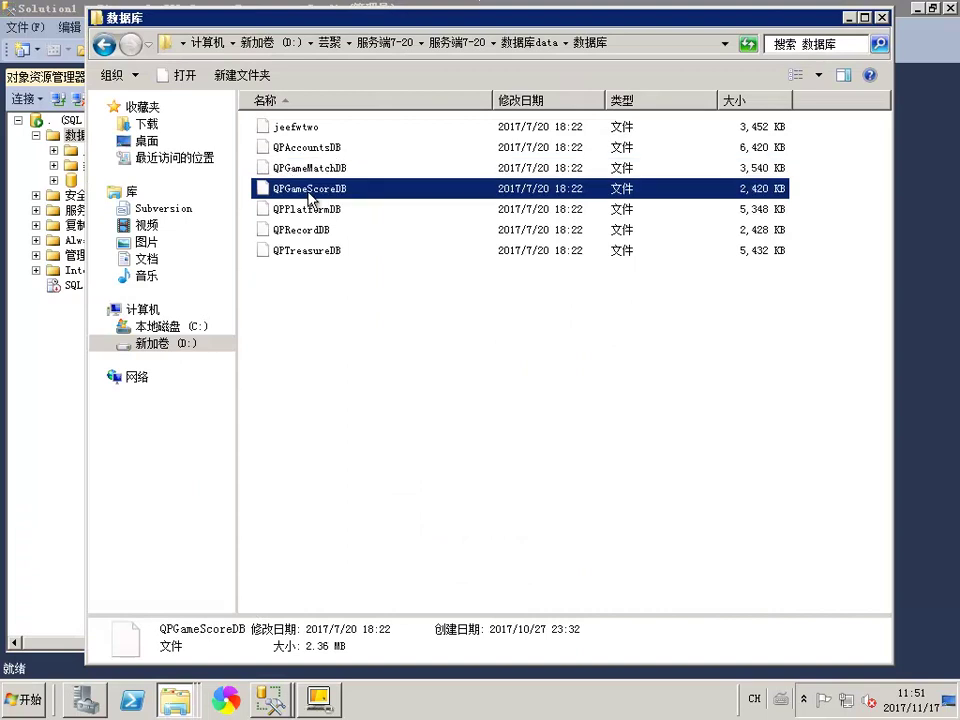
pyautogui.click(310, 189)
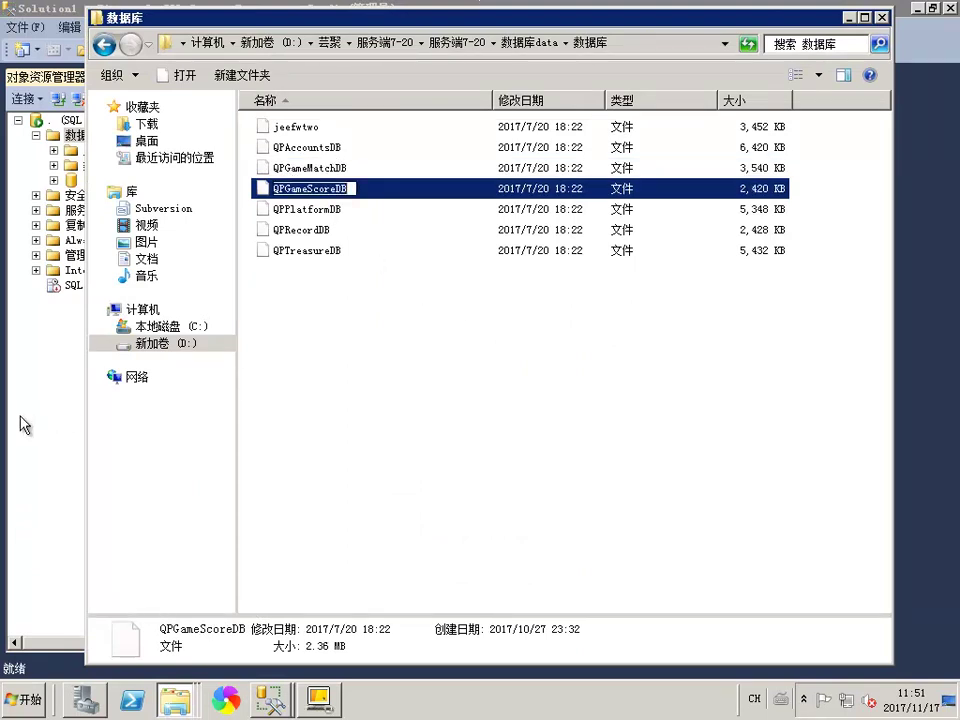
pyautogui.click(24, 425)
pyautogui.moveTo(252, 710)
pyautogui.click(253, 666)
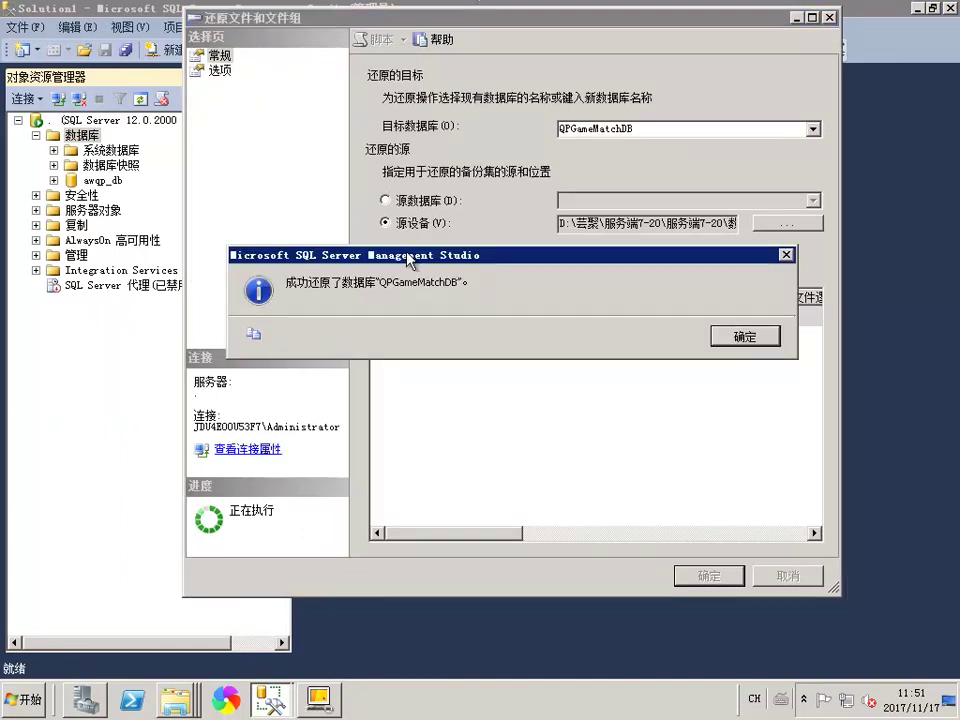
pyautogui.click(757, 337)
# Start a Restore Files and Filegroups from device and copy the 数据库 backup folder path
pyautogui.rightClick(70, 137)
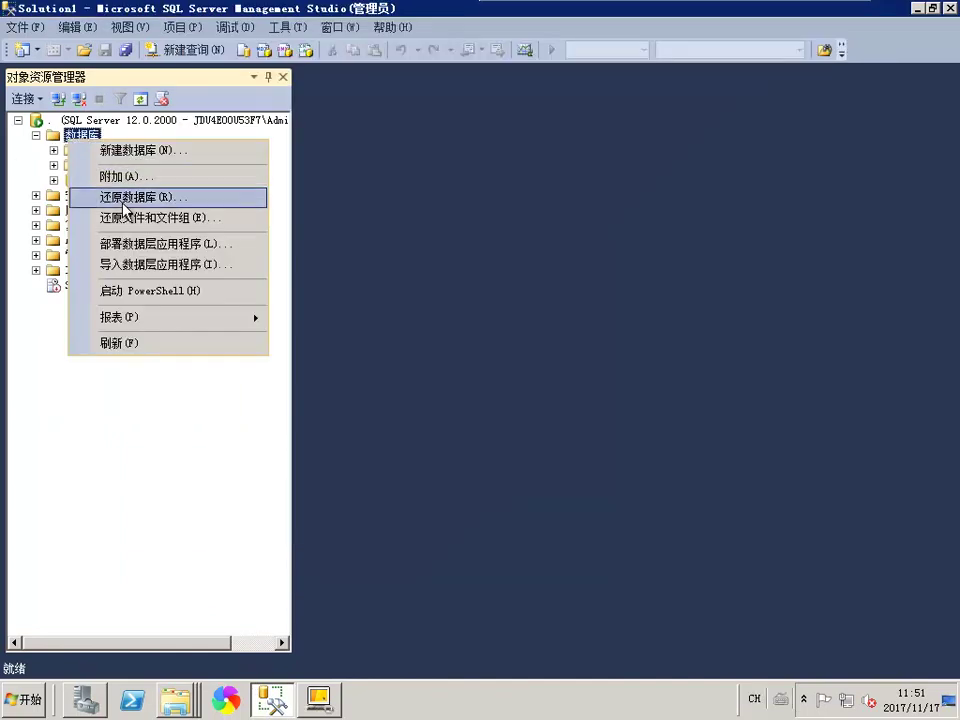
pyautogui.click(138, 220)
pyautogui.click(420, 221)
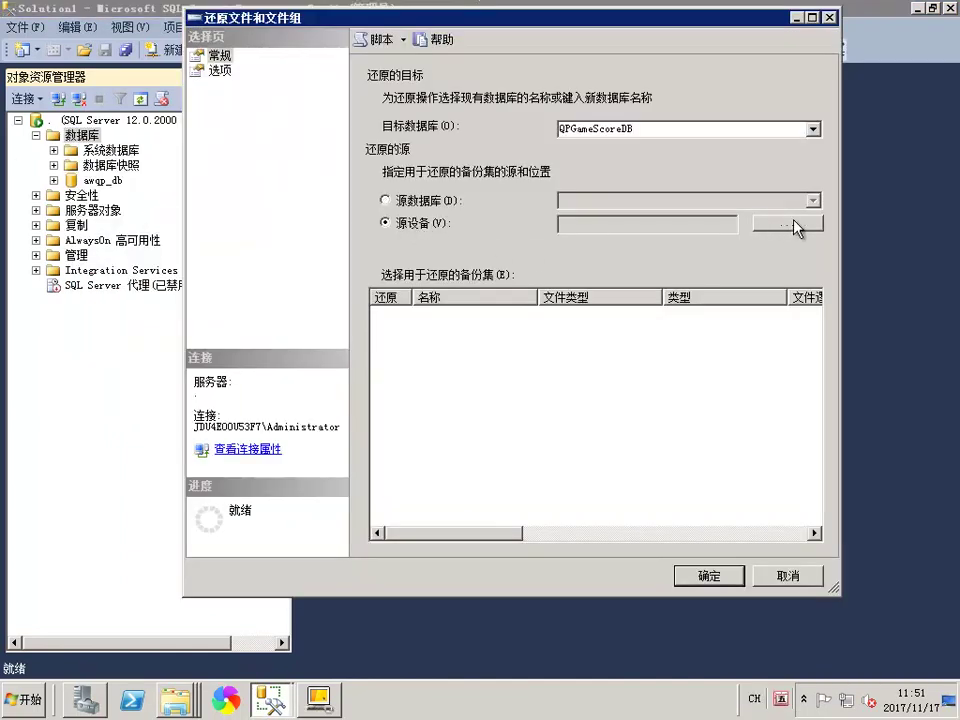
pyautogui.click(777, 221)
pyautogui.rightClick(175, 700)
pyautogui.click(161, 655)
pyautogui.rightClick(556, 47)
pyautogui.click(578, 62)
pyautogui.moveTo(826, 22); pyautogui.dragTo(872, 468)
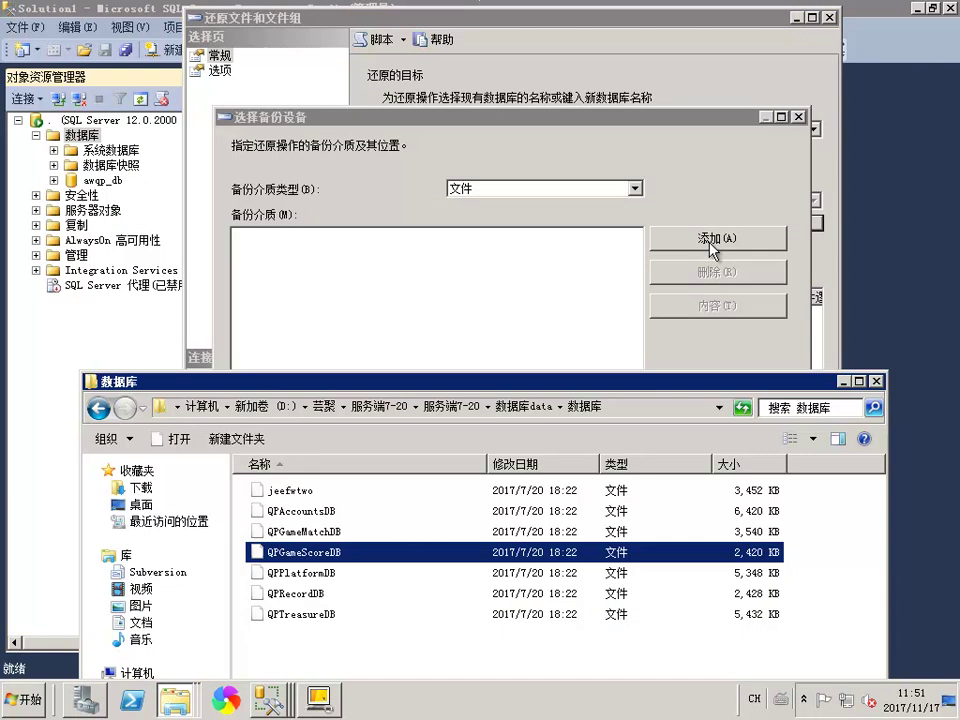
# Add the QPGameScoreDB backup file from the pasted folder path using the All files filter
pyautogui.click(711, 242)
pyautogui.write('D:\\芸聚\\服务端7-20\\服务端7-20\\数据库data\\数据库')
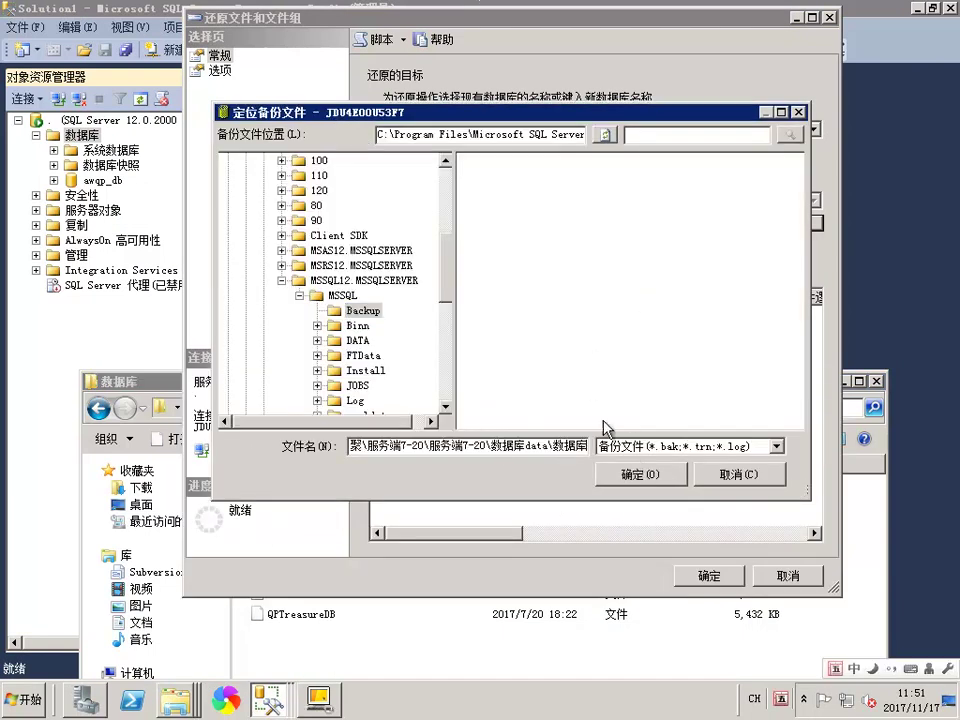
pyautogui.press('Return')
pyautogui.click(615, 447)
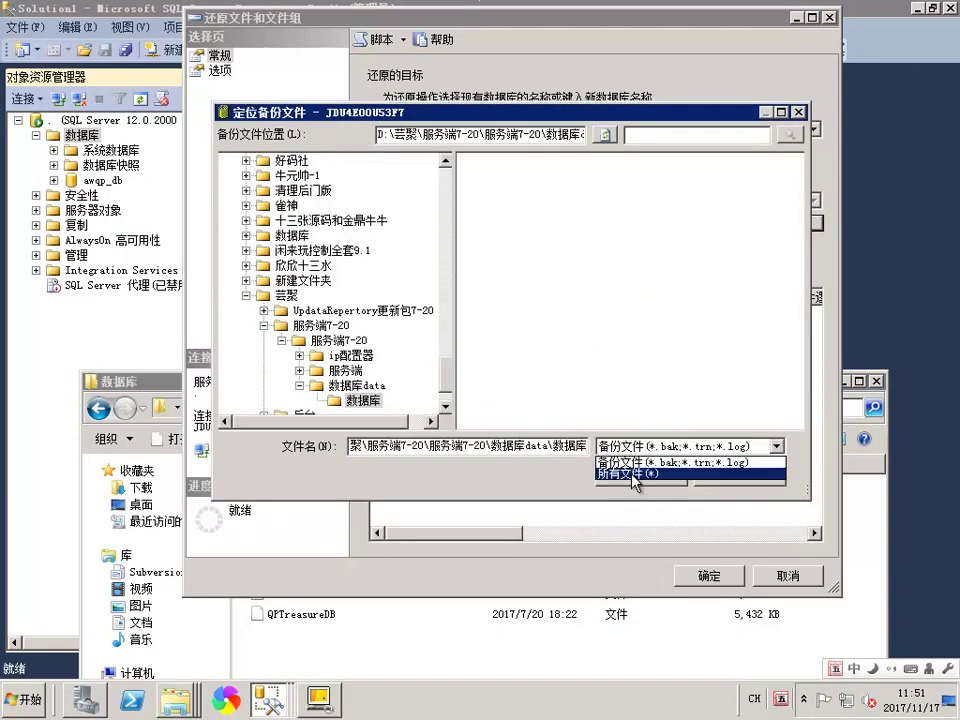
pyautogui.click(640, 474)
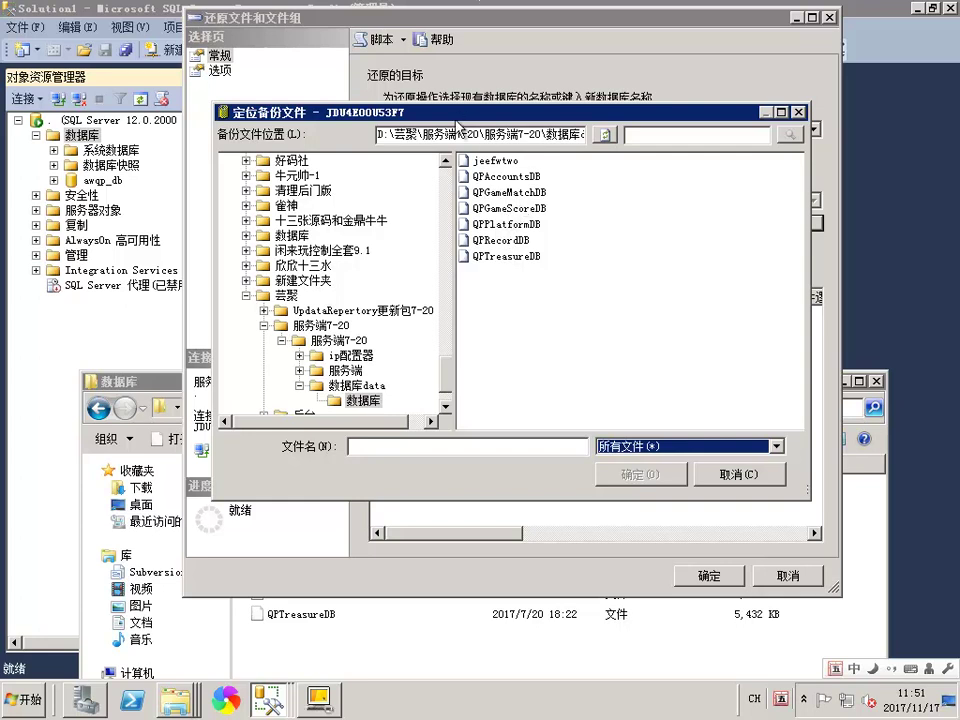
pyautogui.click(422, 639)
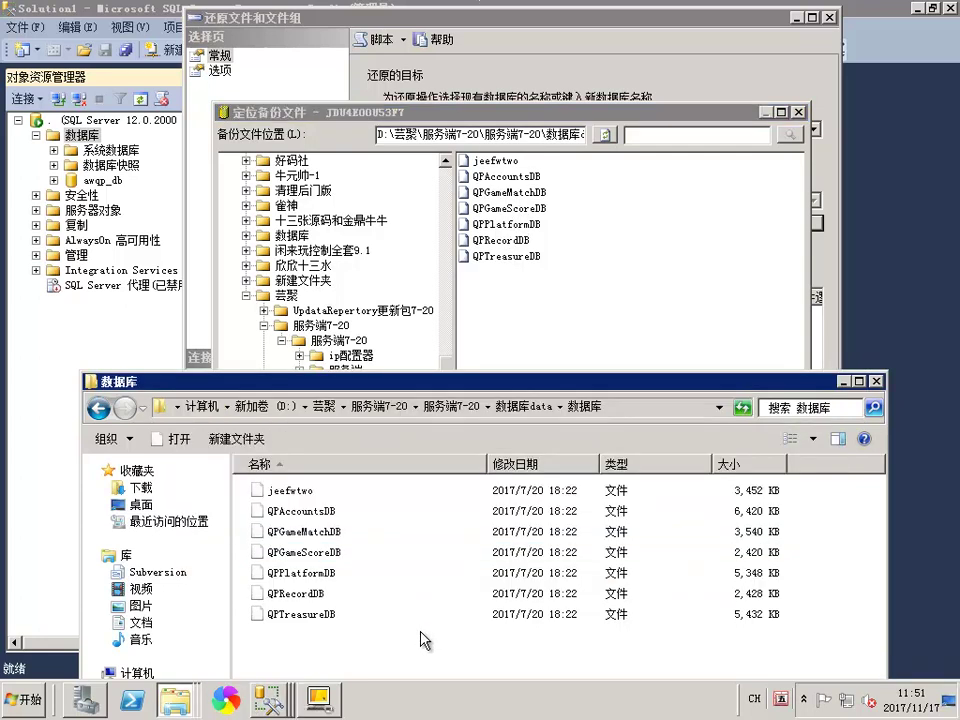
pyautogui.doubleClick(505, 213)
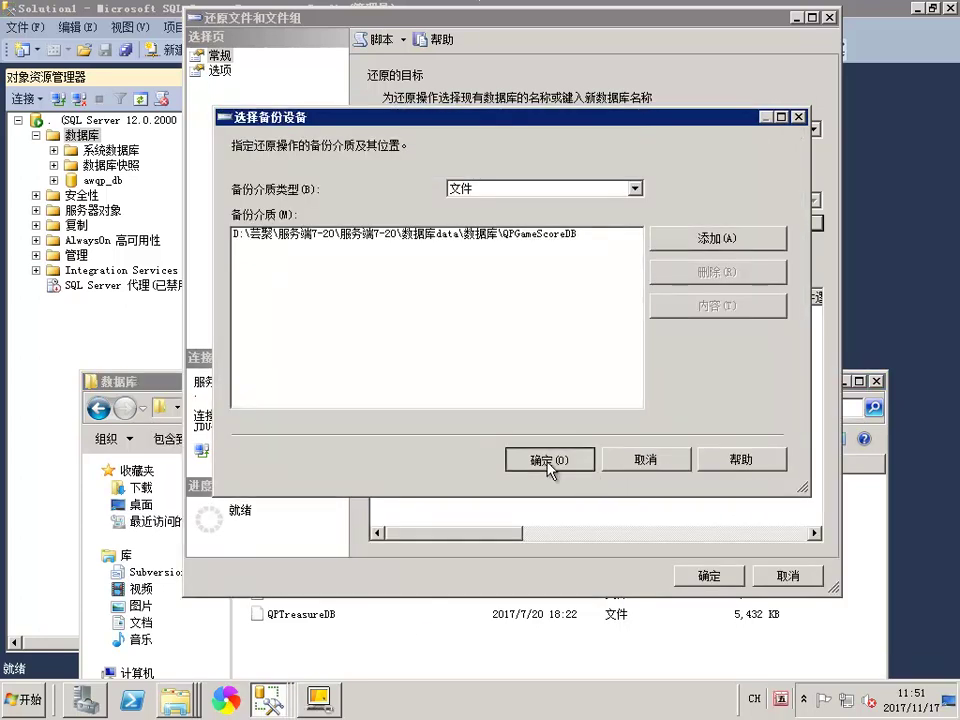
# Tick the QPGameScoreDB backup set, run the restore and dismiss the success message
pyautogui.click(580, 456)
pyautogui.click(709, 576)
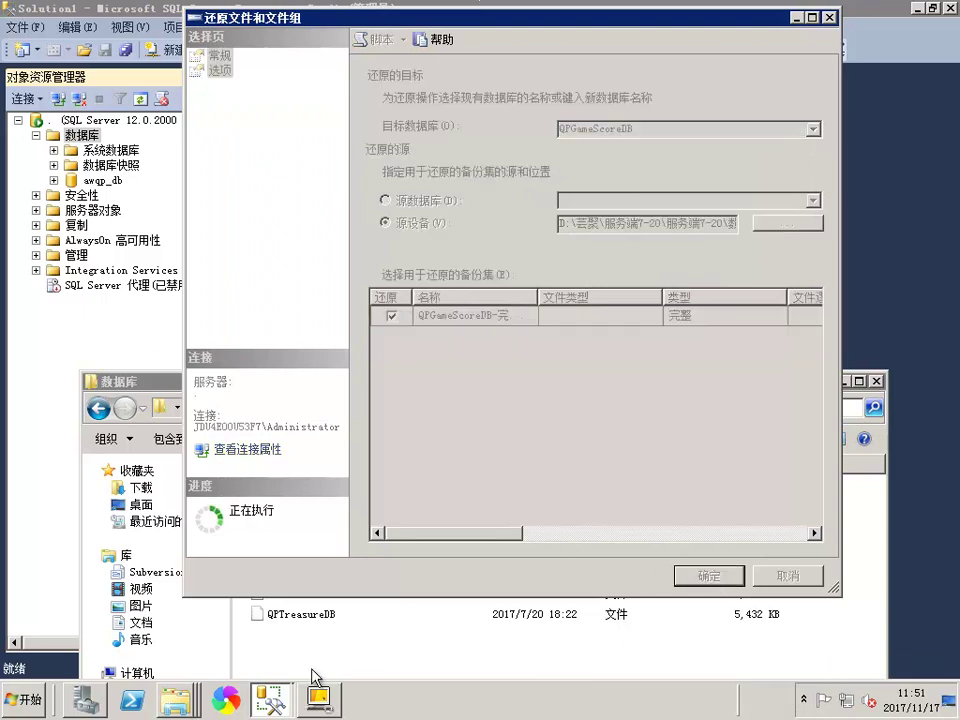
pyautogui.click(360, 647)
pyautogui.click(300, 573)
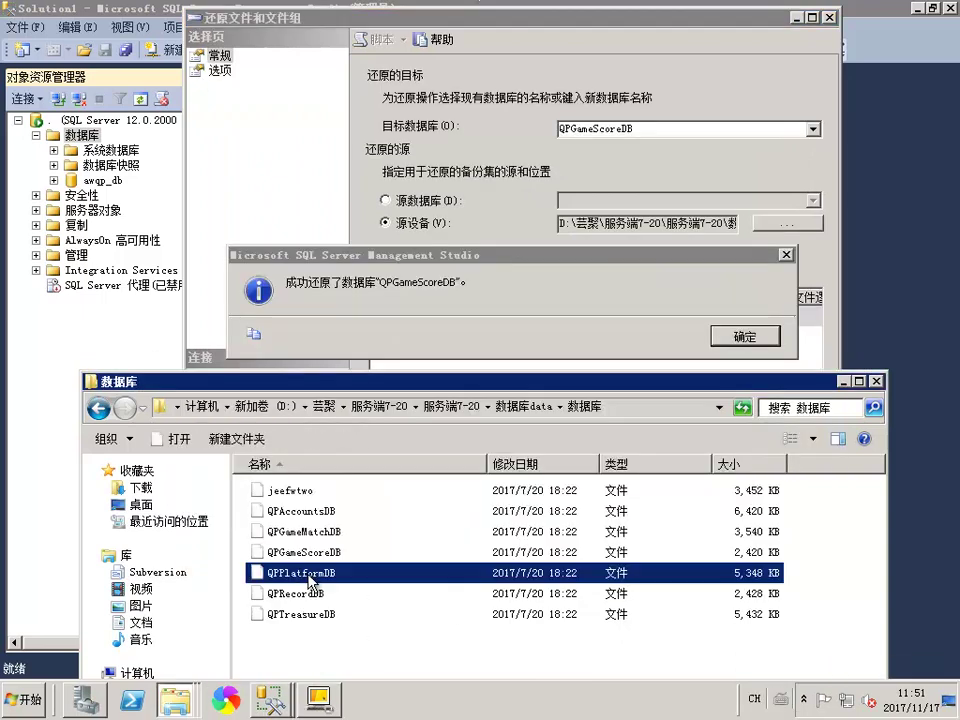
pyautogui.press('F2')
pyautogui.click(745, 336)
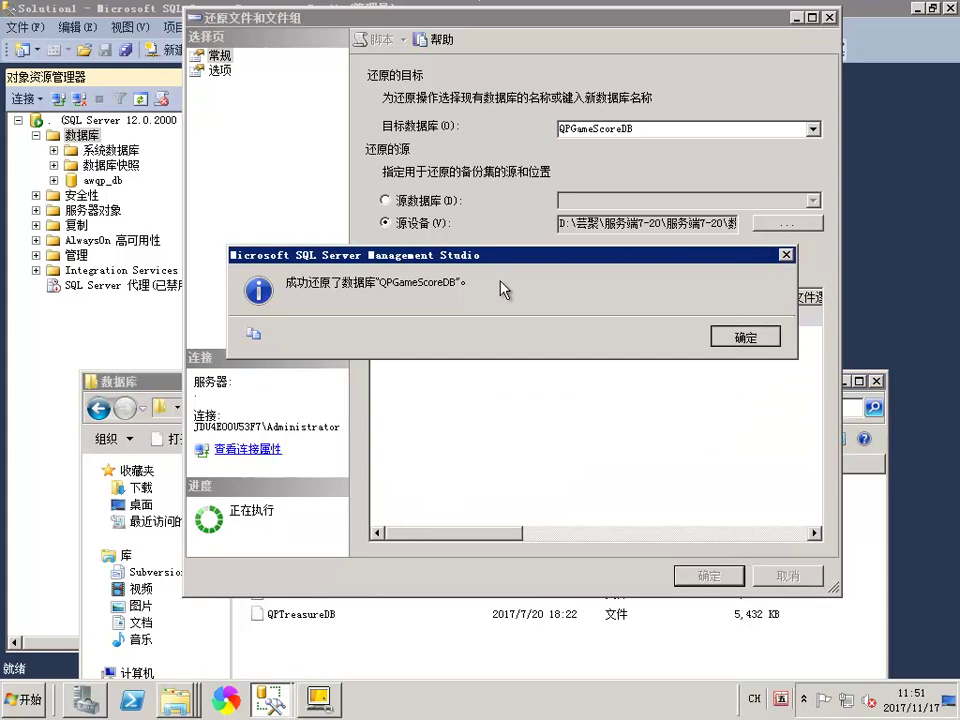
pyautogui.rightClick(82, 136)
# Begin a files-and-filegroups restore, add a backup device, and copy the 数据库 folder path
pyautogui.click(140, 218)
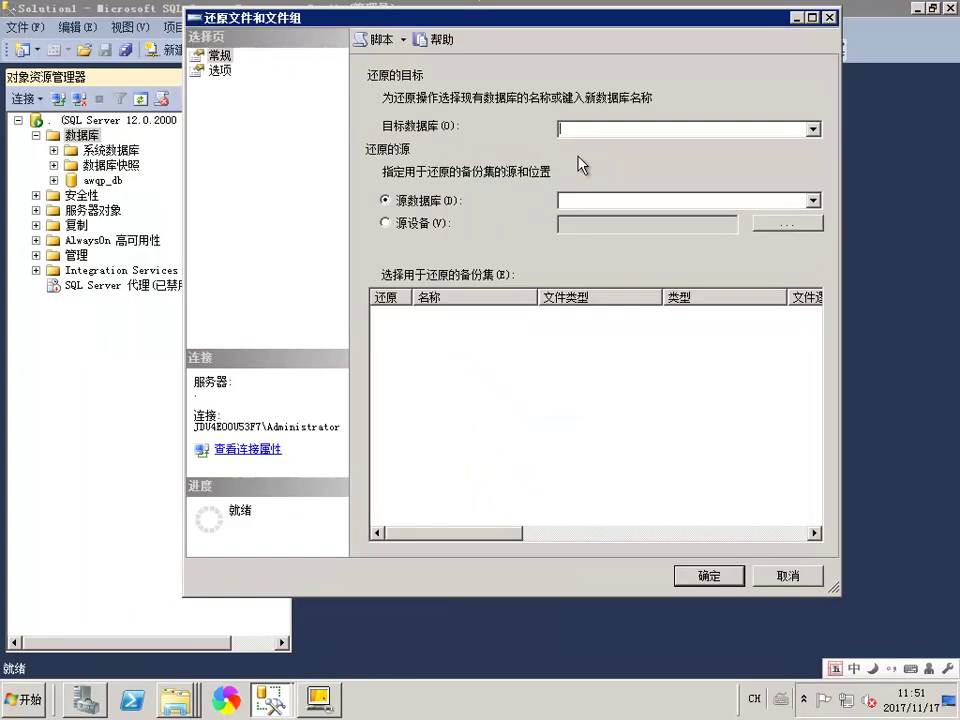
pyautogui.click(770, 223)
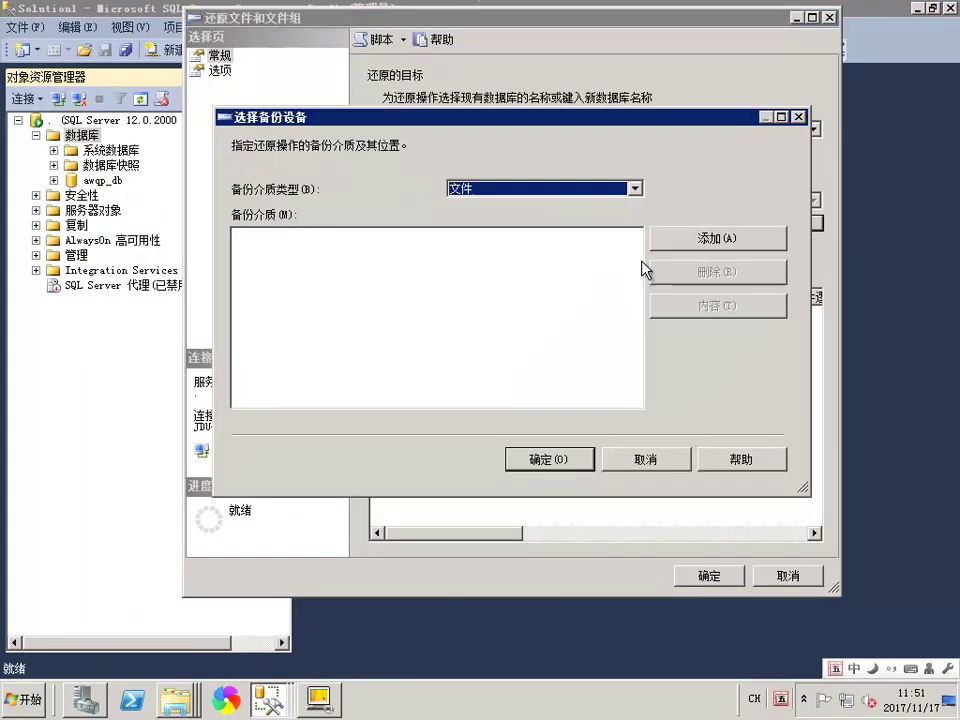
pyautogui.click(660, 240)
pyautogui.click(132, 700)
pyautogui.rightClick(174, 707)
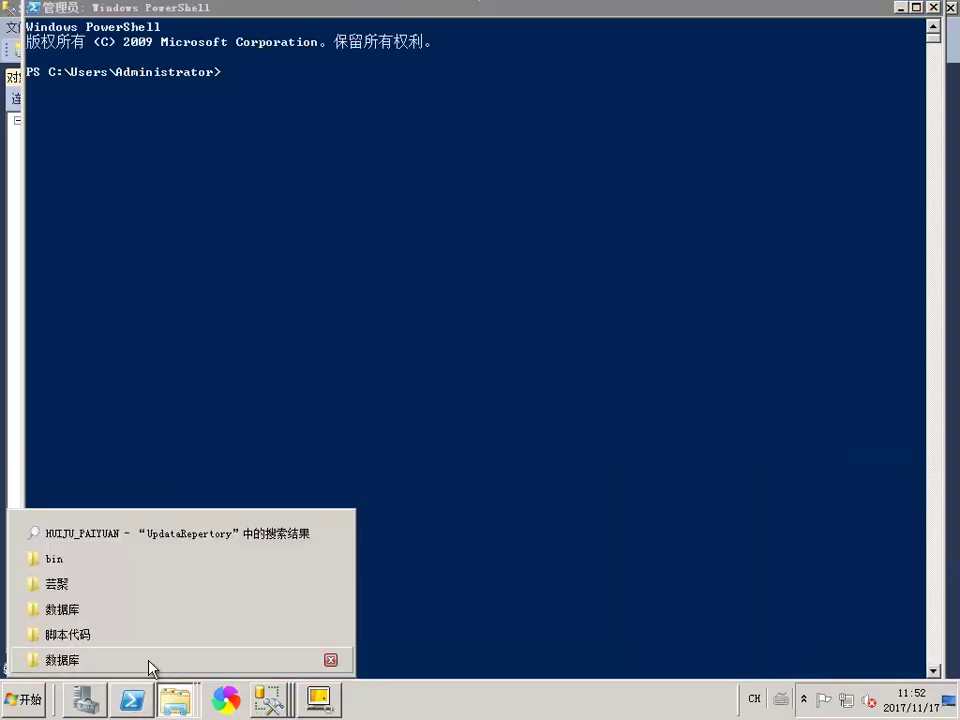
pyautogui.click(150, 658)
pyautogui.click(934, 8)
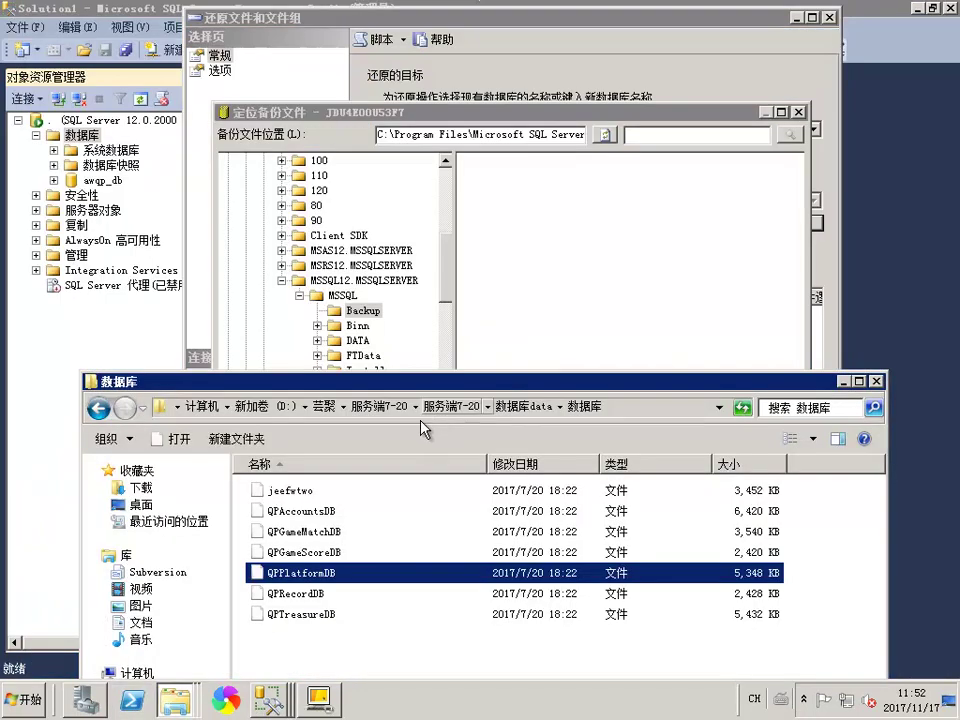
pyautogui.rightClick(528, 412)
pyautogui.click(560, 422)
# Pick the QPPlatformDB backup file from the 数据库 folder with the All files filter
pyautogui.write('D:\\芸聚\\服务端7-20\\服务端7-20\\数据库data\\数据库')
pyautogui.click(655, 466)
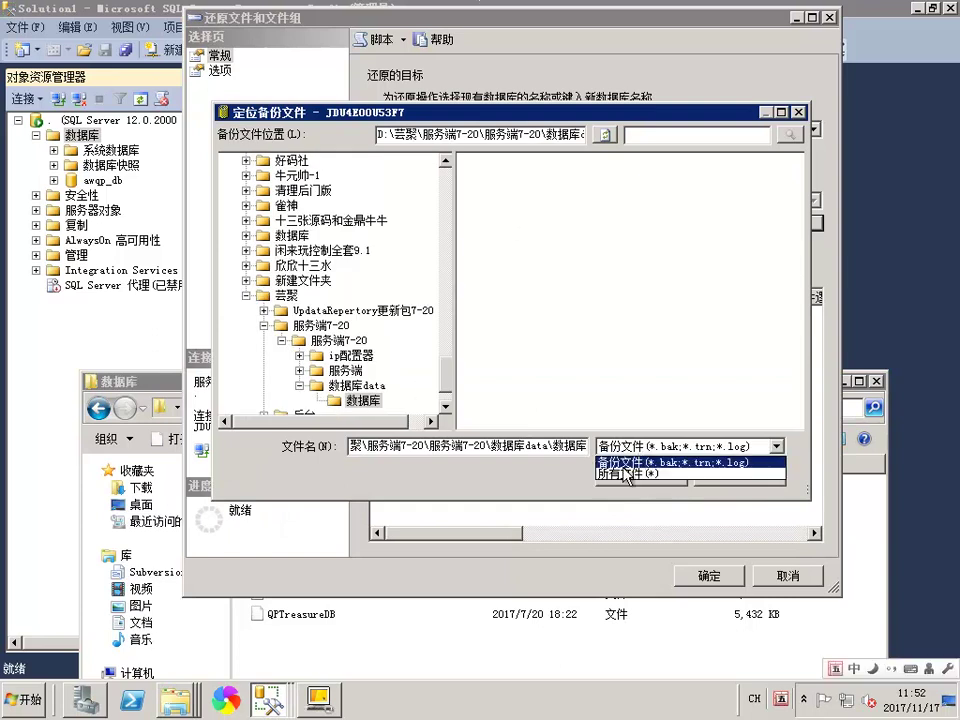
pyautogui.click(622, 446)
pyautogui.click(630, 473)
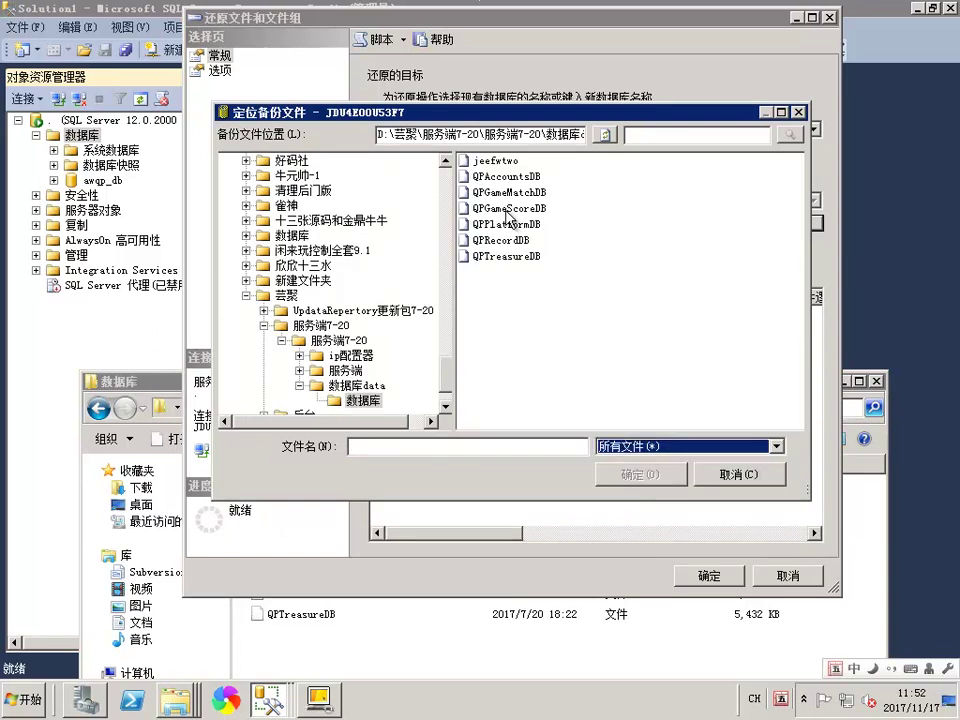
pyautogui.doubleClick(504, 228)
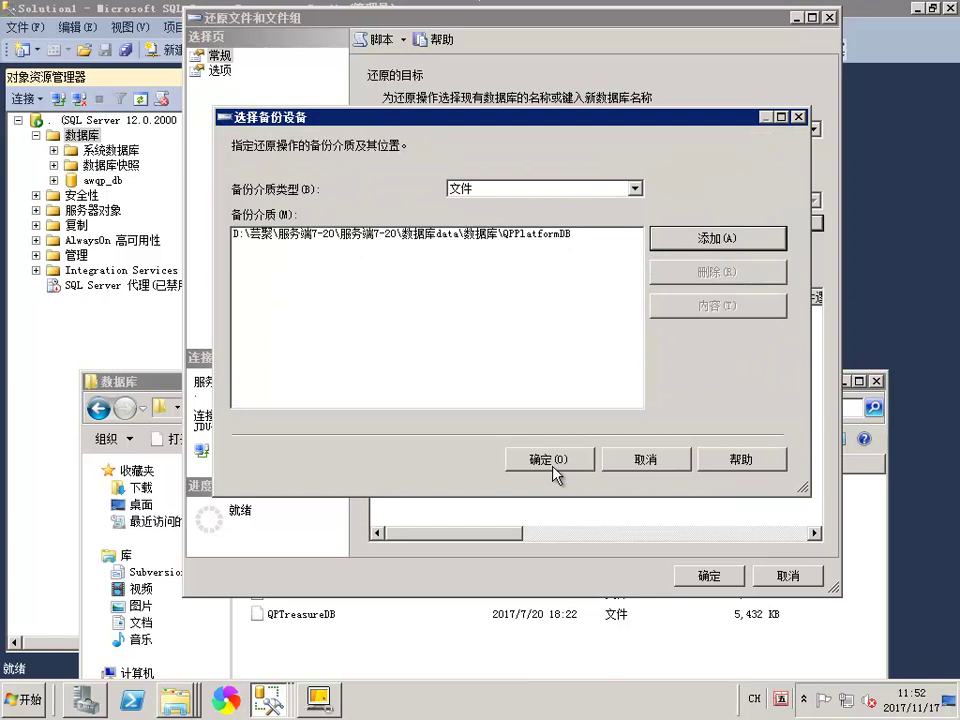
pyautogui.click(553, 463)
# Run the QPPlatformDB restore and dismiss the success message
pyautogui.click(690, 576)
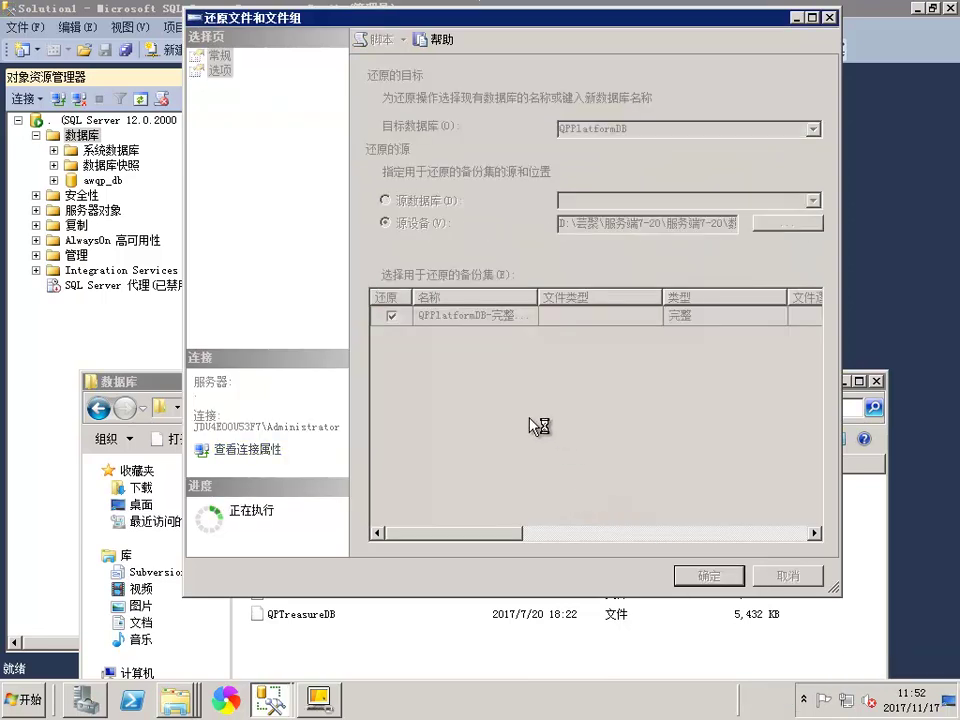
pyautogui.click(377, 573)
pyautogui.click(289, 595)
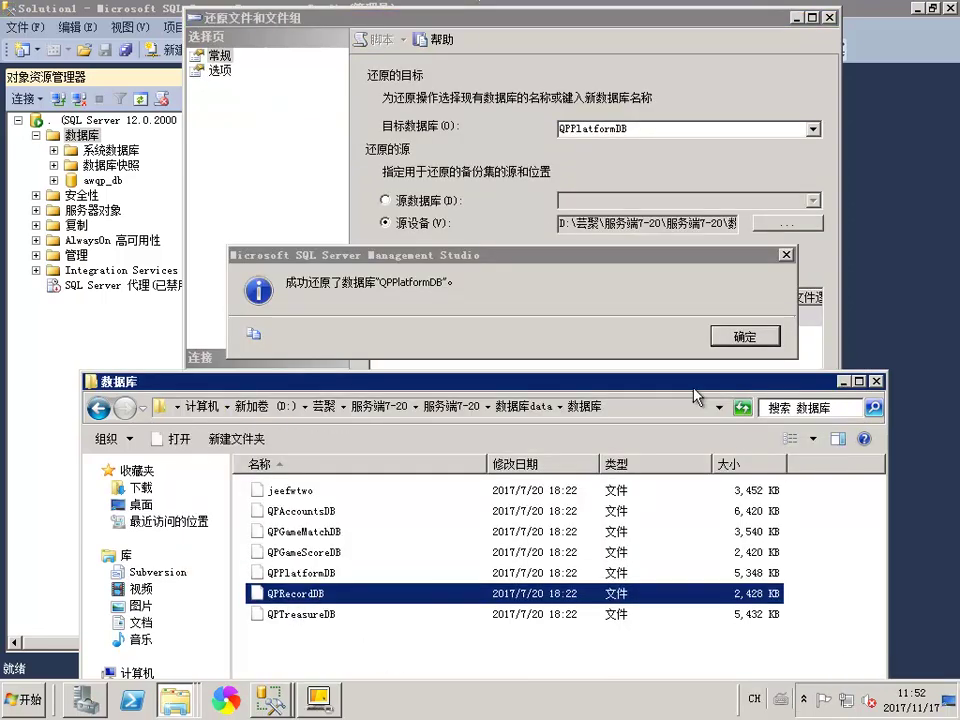
pyautogui.click(508, 257)
pyautogui.click(745, 336)
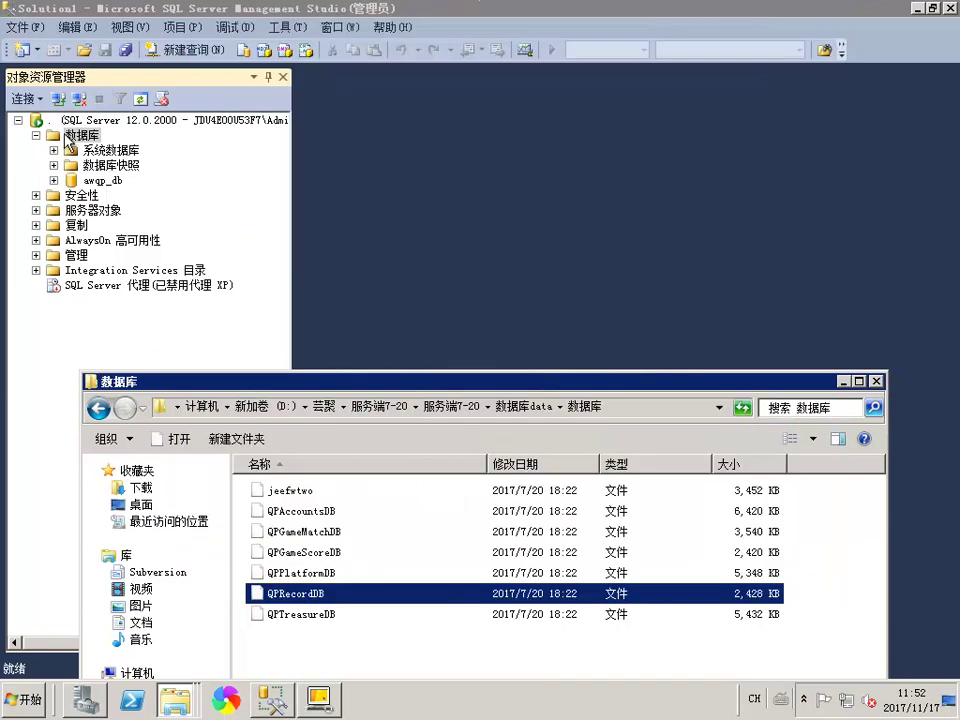
# Start a Restore Files and Filegroups from device and add a backup file
pyautogui.rightClick(68, 140)
pyautogui.click(188, 211)
pyautogui.click(428, 232)
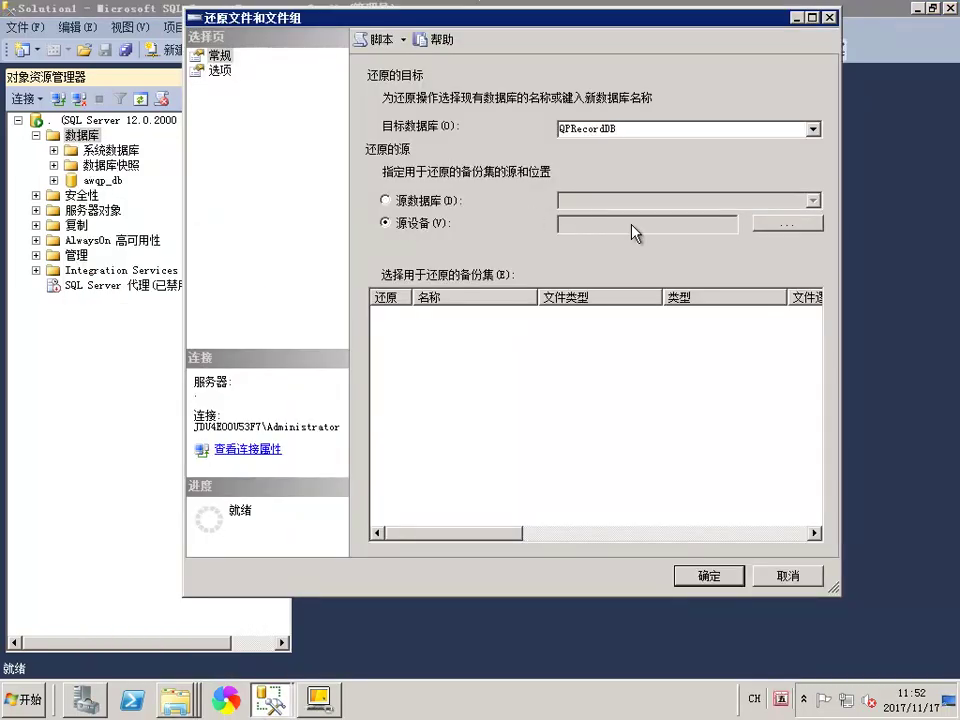
pyautogui.click(780, 224)
pyautogui.click(725, 238)
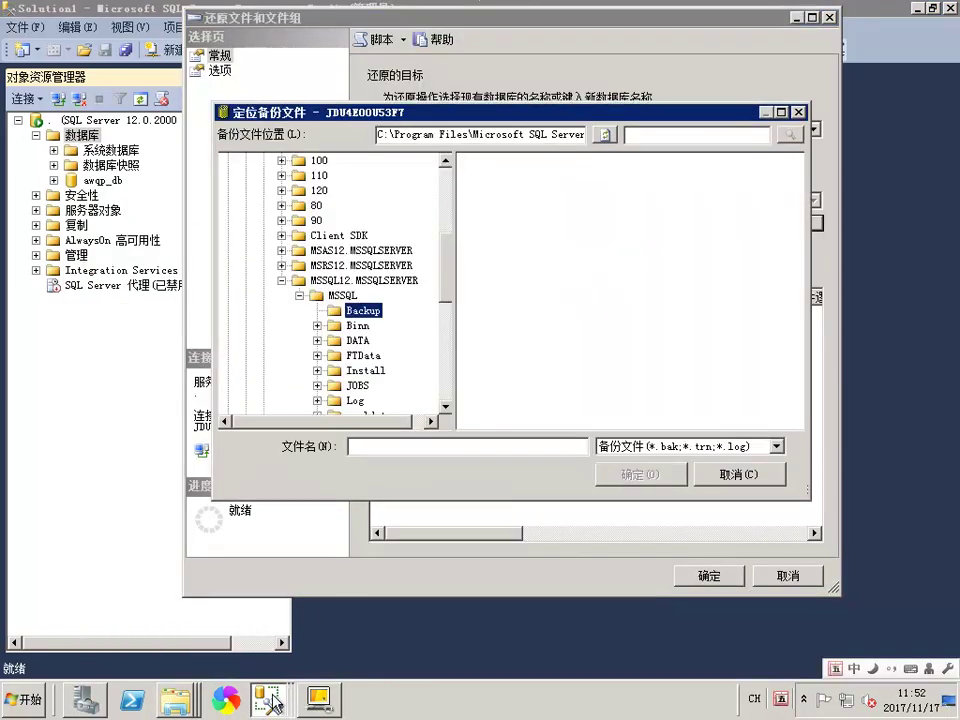
pyautogui.moveTo(175, 699)
pyautogui.click(60, 651)
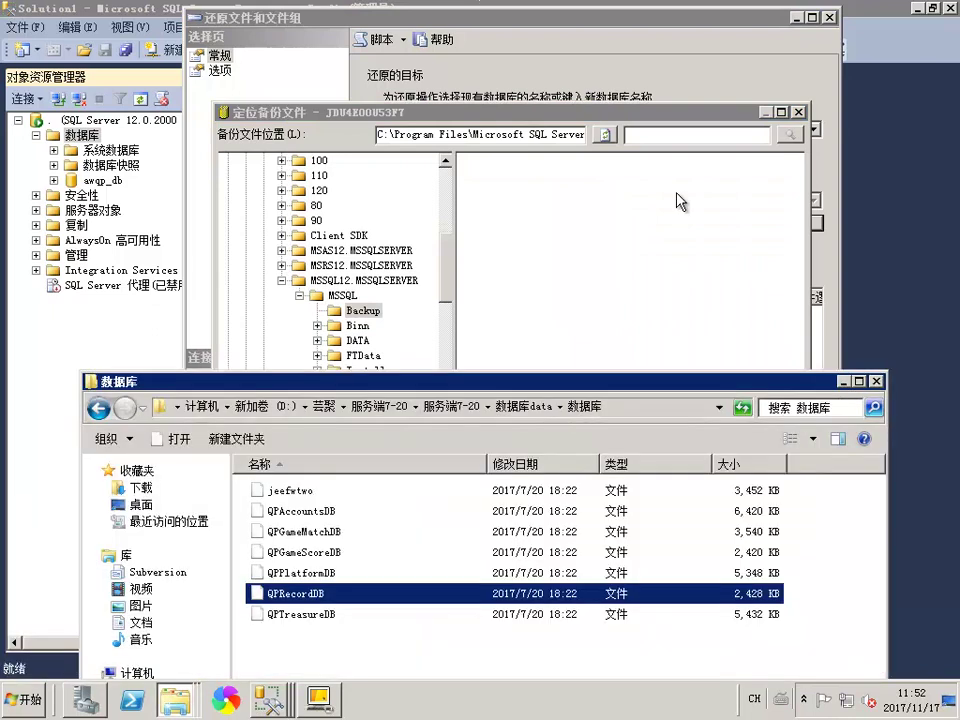
# Select the QPRecordDB backup from the 数据库 folder using the All files filter
pyautogui.click(606, 283)
pyautogui.write('D:\\芸聚\\服务端7-20\\服务端7-20\\数据库data\\数据库')
pyautogui.press('Return')
pyautogui.click(777, 446)
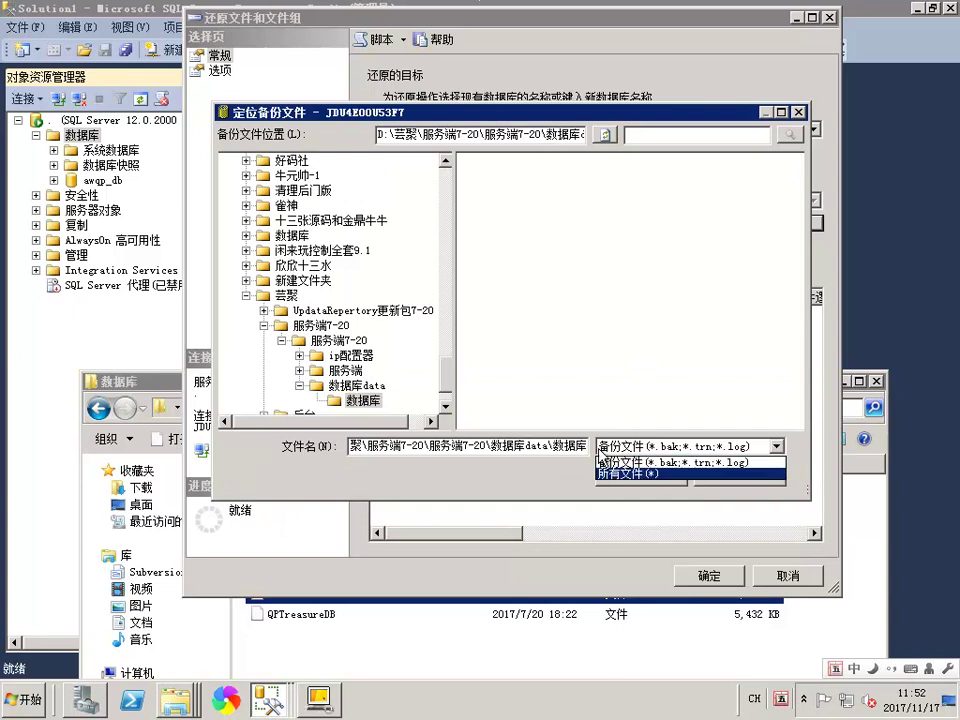
pyautogui.click(690, 474)
pyautogui.click(505, 242)
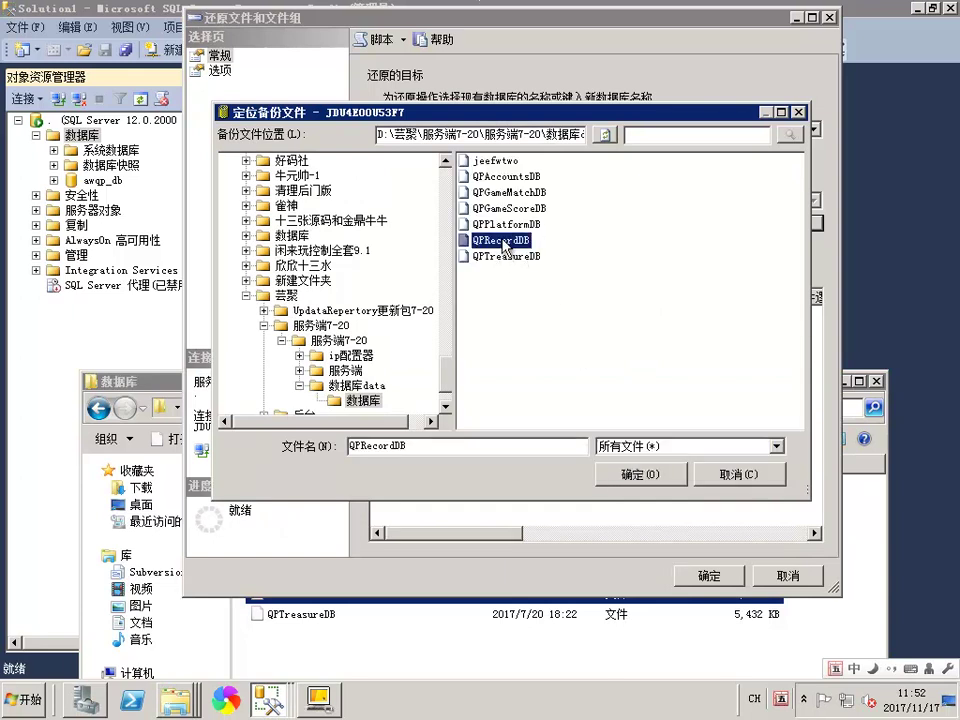
pyautogui.click(640, 474)
# Confirm the device list, restore QPRecordDB and dismiss the success message
pyautogui.click(560, 460)
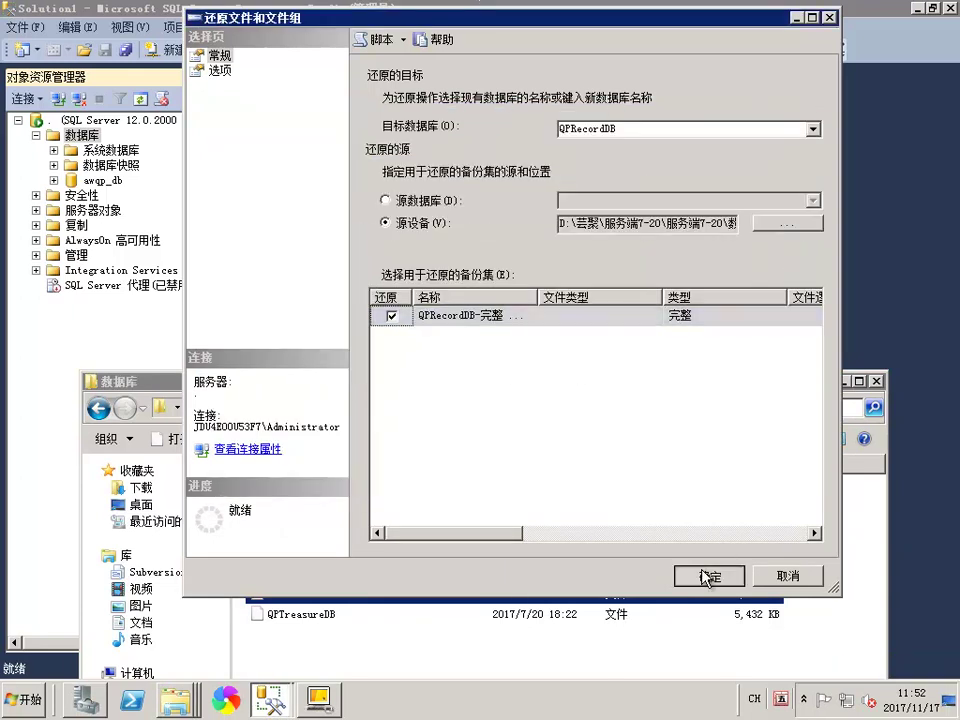
pyautogui.click(706, 576)
pyautogui.click(285, 614)
pyautogui.click(758, 338)
# Begin a files-and-filegroups restore from device and copy the 数据库 backup folder path
pyautogui.rightClick(60, 120)
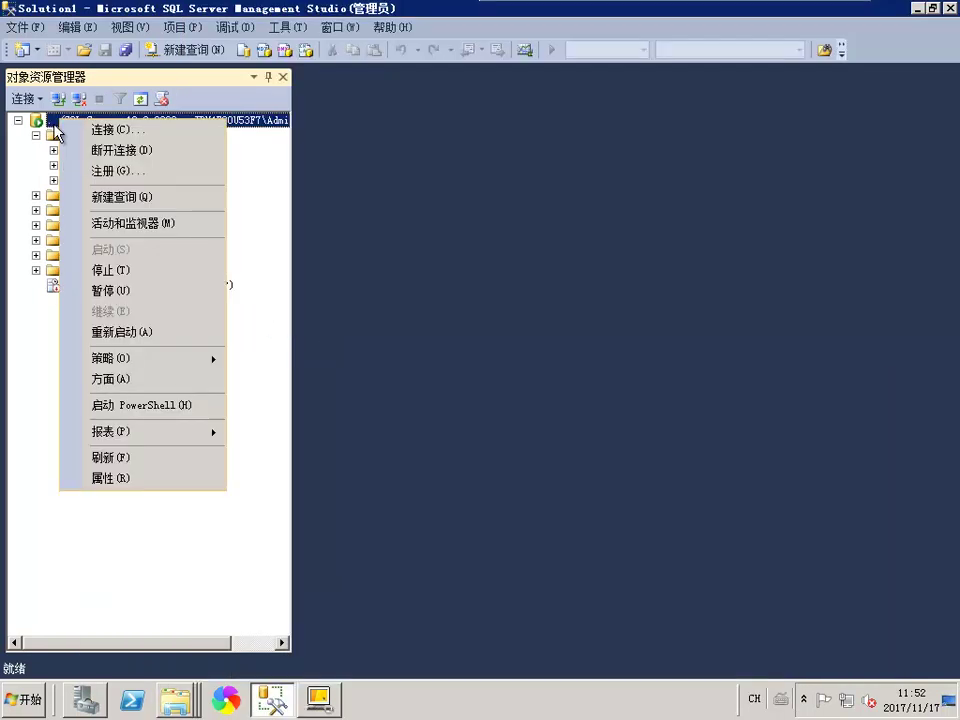
pyautogui.rightClick(50, 134)
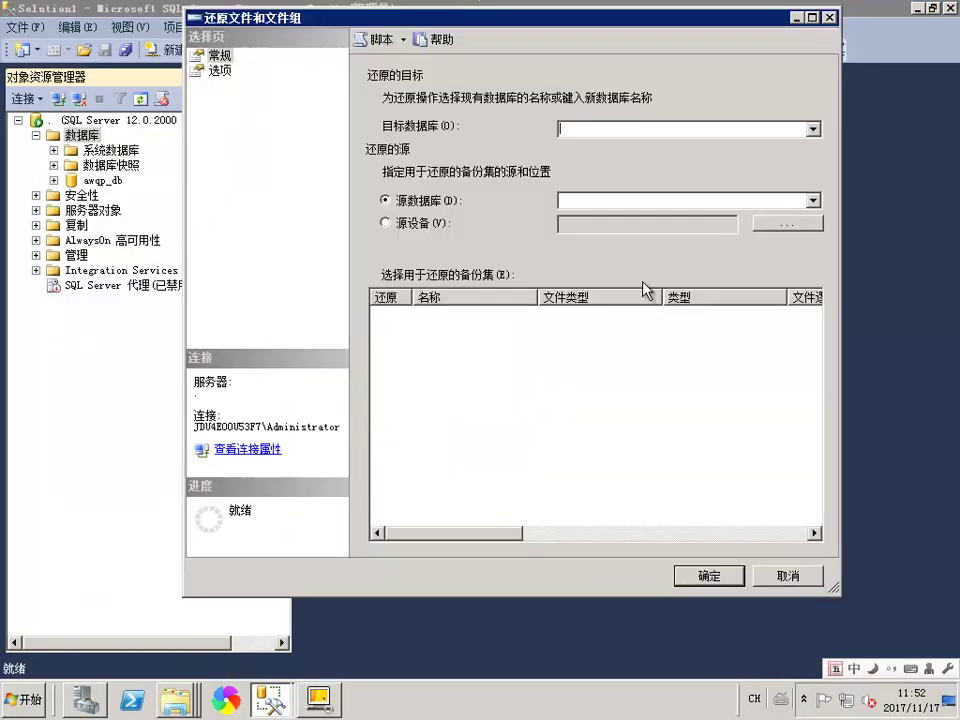
pyautogui.click(436, 228)
pyautogui.click(787, 223)
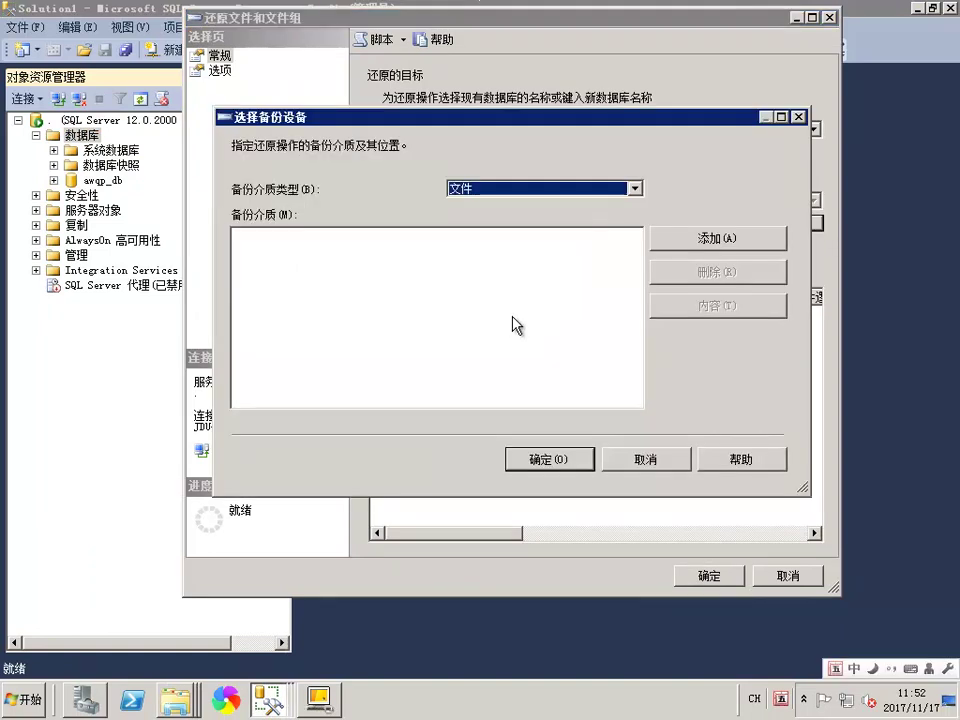
pyautogui.click(722, 247)
pyautogui.rightClick(176, 698)
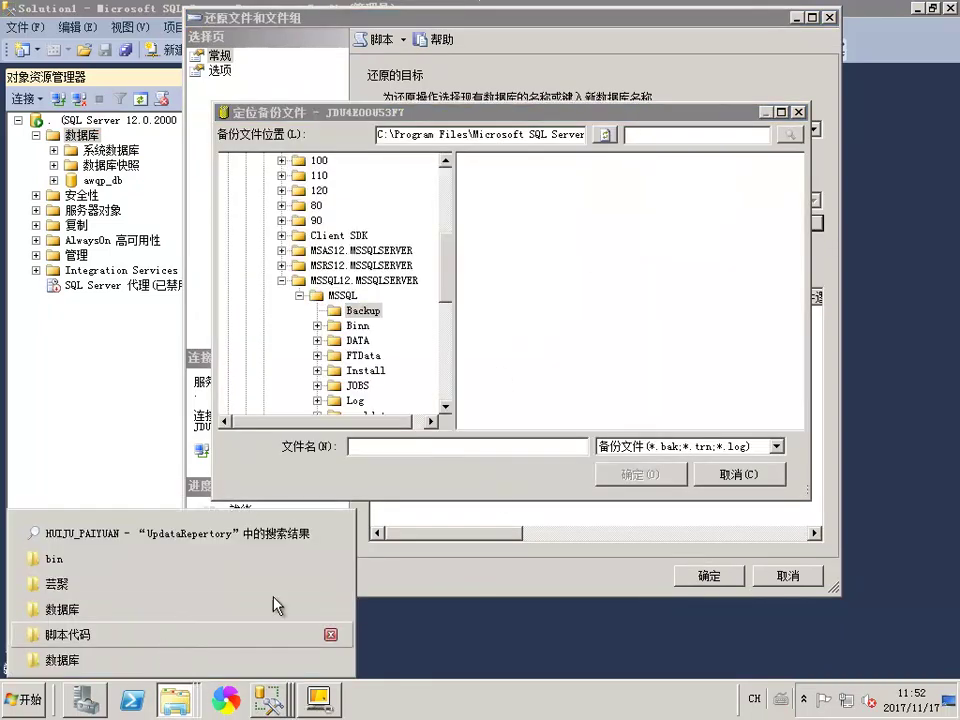
pyautogui.click(62, 660)
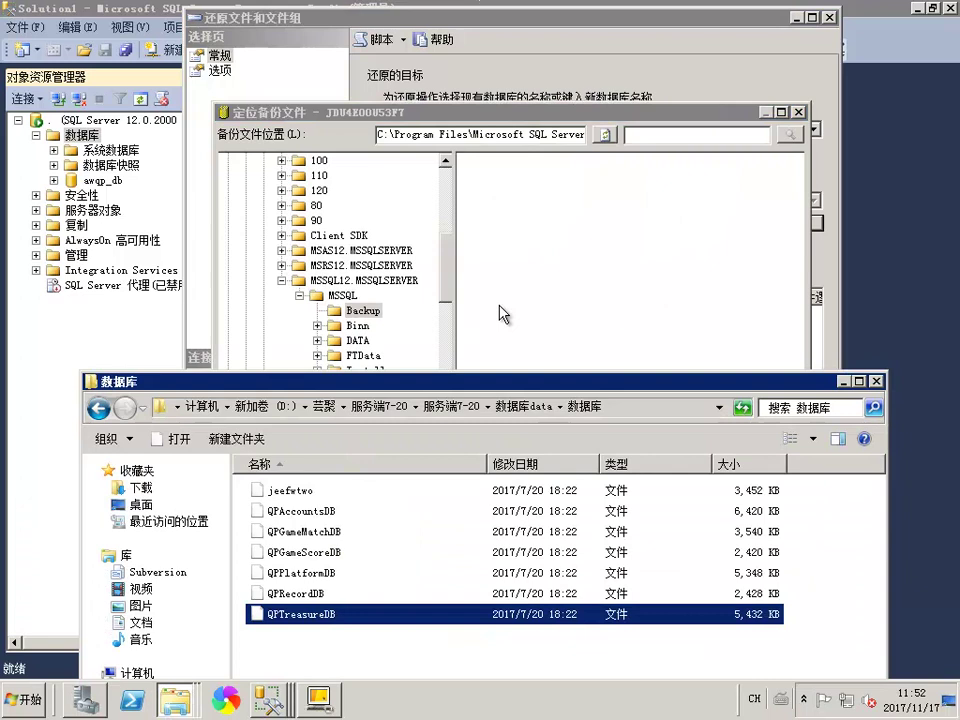
pyautogui.rightClick(503, 420)
pyautogui.click(621, 431)
# Choose the QPTreasureDB backup file from the 数据库 folder with the All files filter
pyautogui.click(438, 235)
pyautogui.click(579, 446)
pyautogui.write('D:\\芸聚\\服务端7-20\\服务端7-20\\数据库data\\数据库')
pyautogui.press('Return')
pyautogui.click(690, 446)
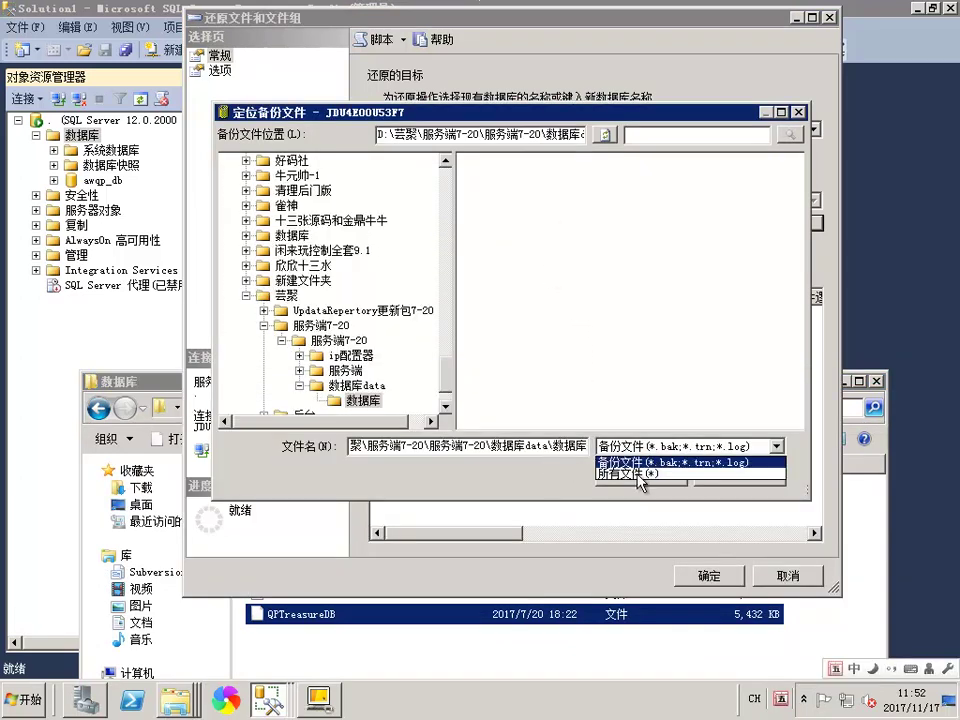
pyautogui.click(650, 470)
pyautogui.doubleClick(530, 257)
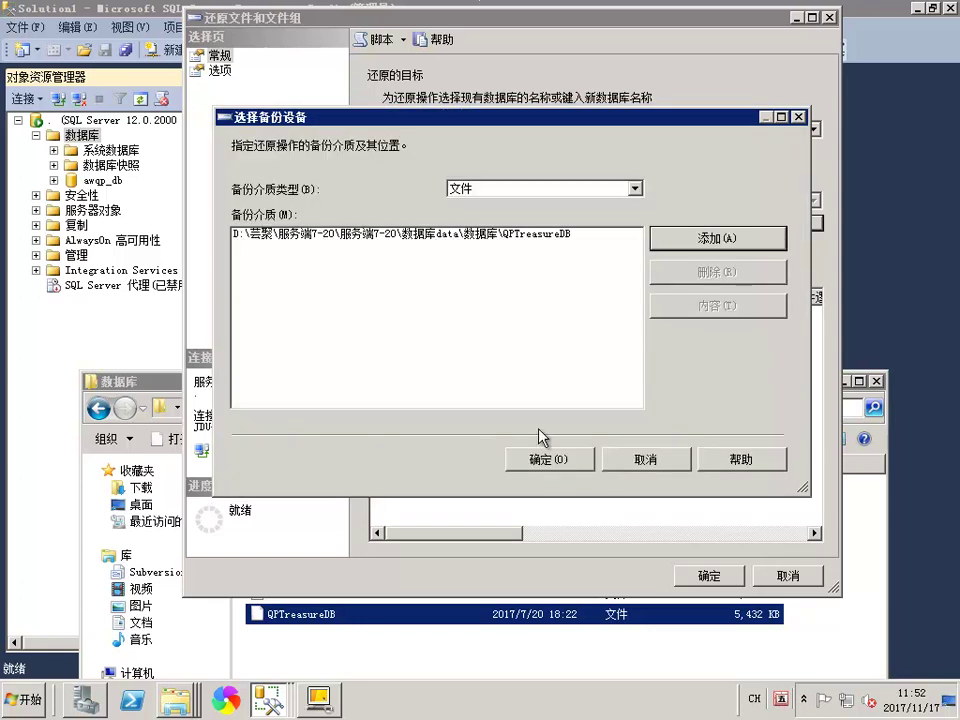
# Include the QPTreasureDB backup set, run the restore and dismiss the success message
pyautogui.click(553, 462)
pyautogui.click(390, 316)
pyautogui.click(712, 577)
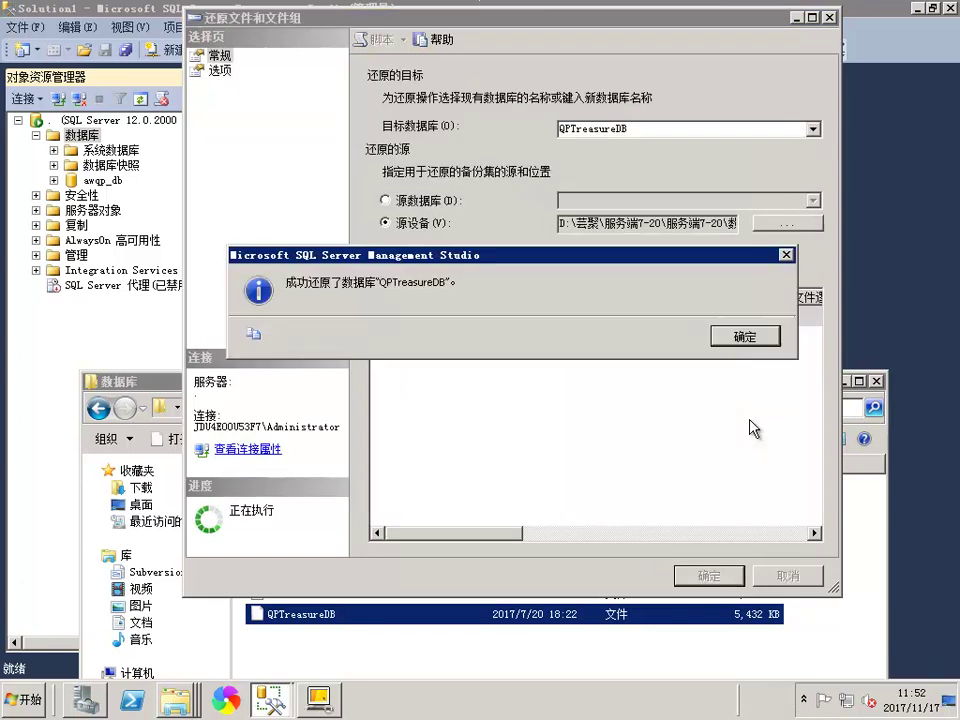
pyautogui.click(716, 343)
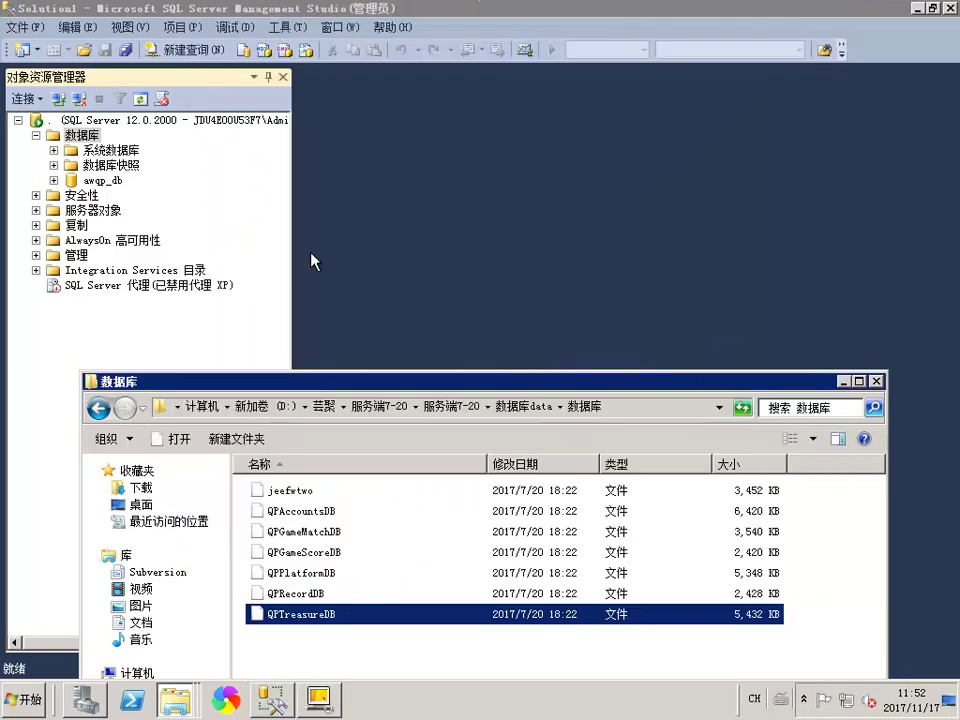
# Refresh the Databases list so all restored game databases appear
pyautogui.rightClick(95, 136)
pyautogui.click(131, 341)
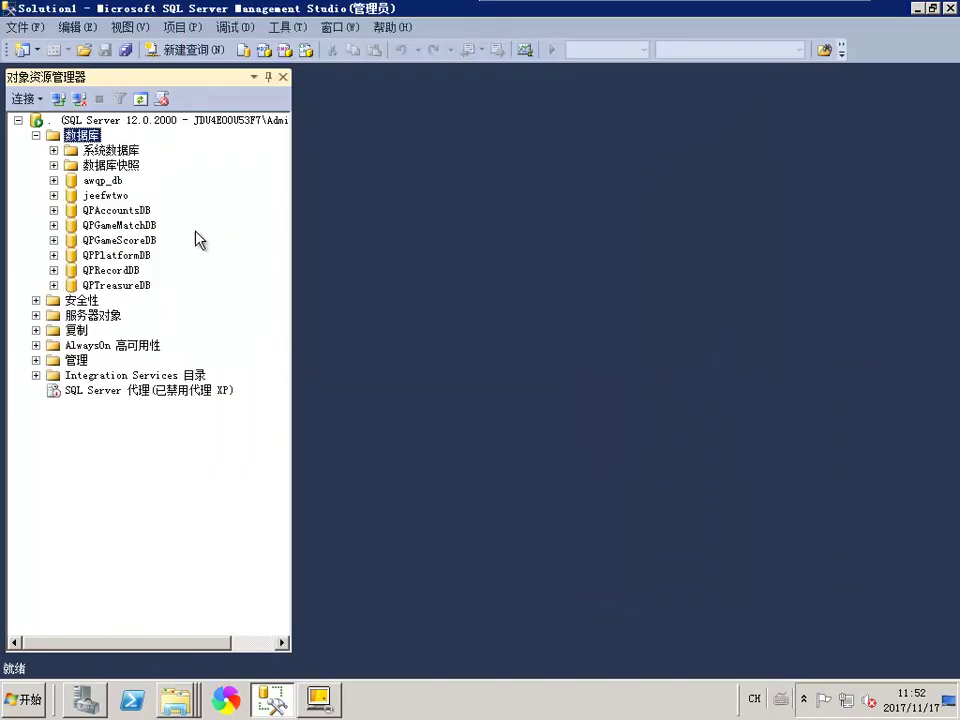
pyautogui.doubleClick(228, 8)
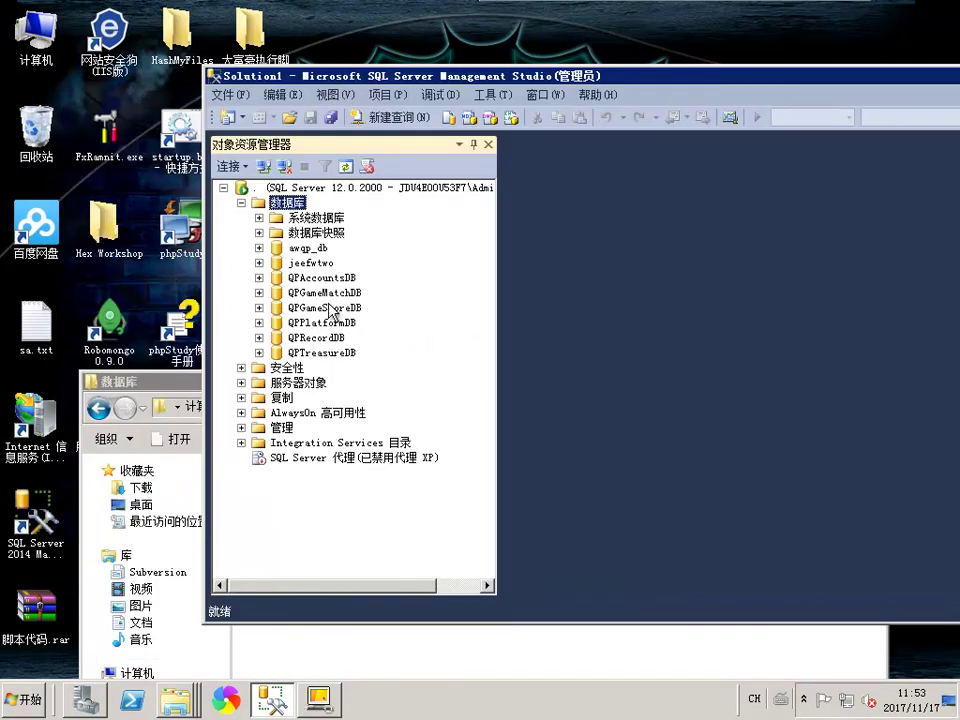
pyautogui.click(326, 308)
# Open QPPlatformDB's dbo.DataBaseInfo table with Edit Top 200 Rows
pyautogui.doubleClick(330, 323)
pyautogui.click(277, 352)
pyautogui.rightClick(378, 295)
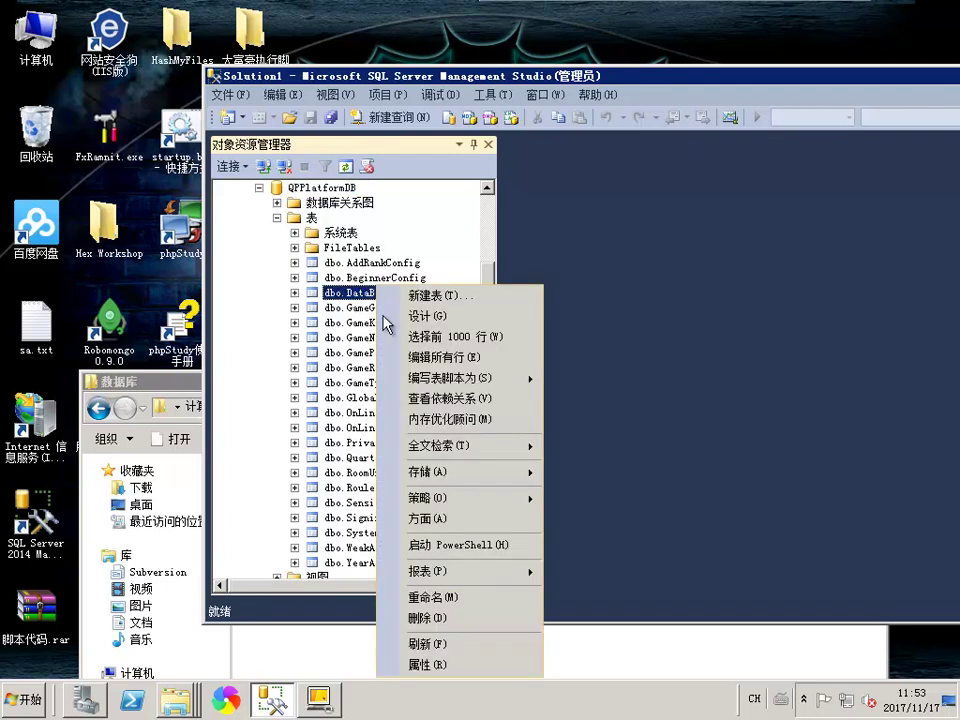
pyautogui.click(455, 336)
pyautogui.rightClick(378, 318)
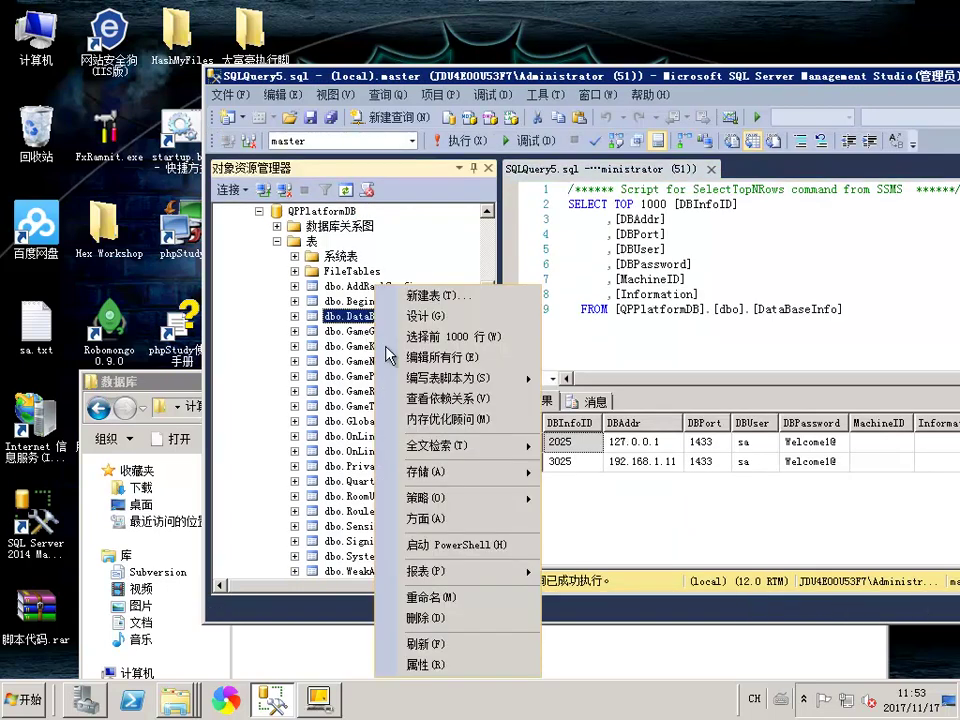
pyautogui.click(450, 356)
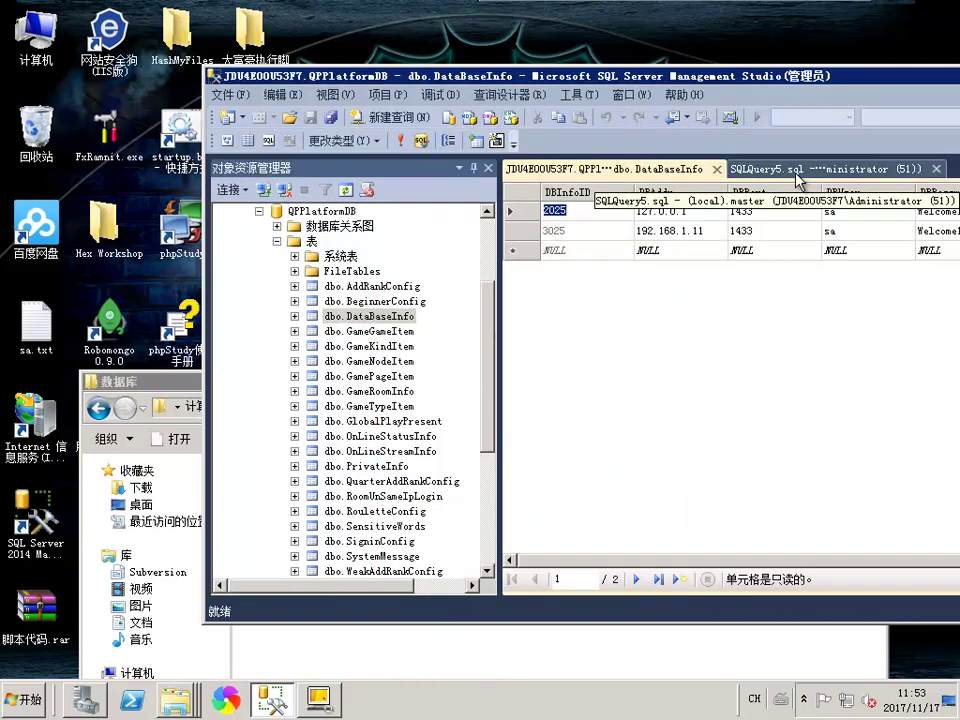
# Close the query results tab and copy the new sa password from sa.txt
pyautogui.click(936, 169)
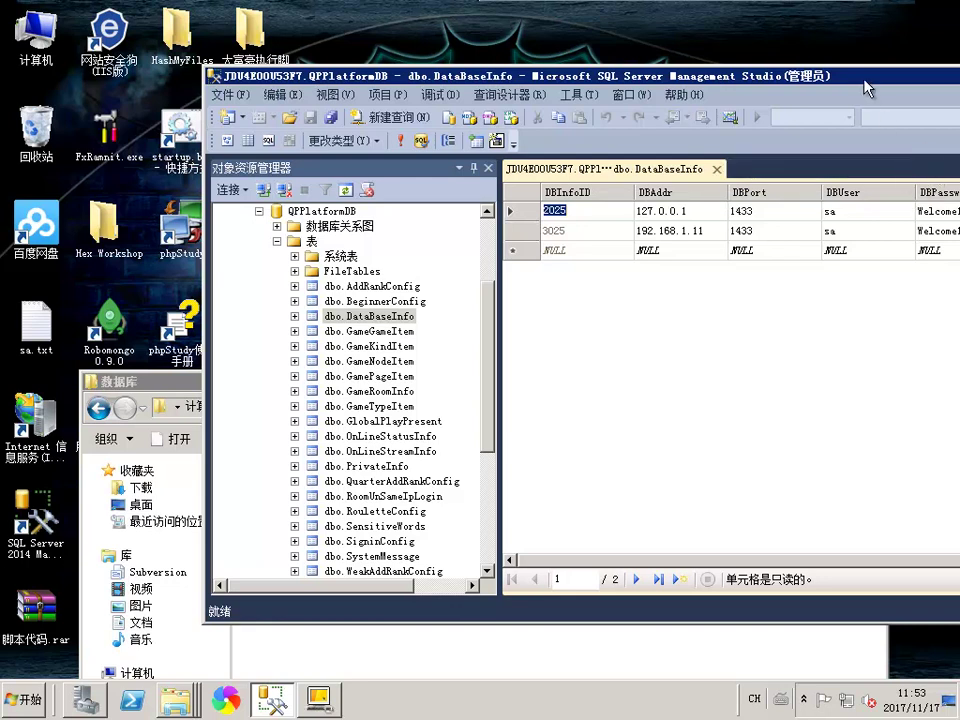
pyautogui.moveTo(866, 89); pyautogui.dragTo(745, 78)
pyautogui.click(822, 199)
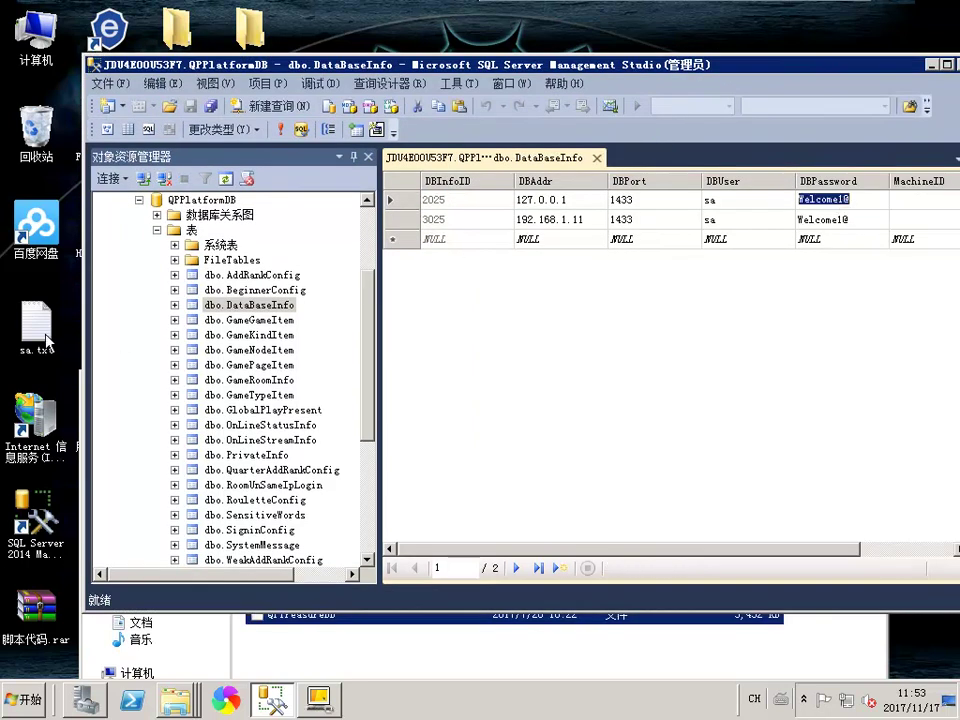
pyautogui.doubleClick(46, 342)
pyautogui.moveTo(330, 181); pyautogui.dragTo(177, 130)
pyautogui.hotkey('ctrl', 'c')
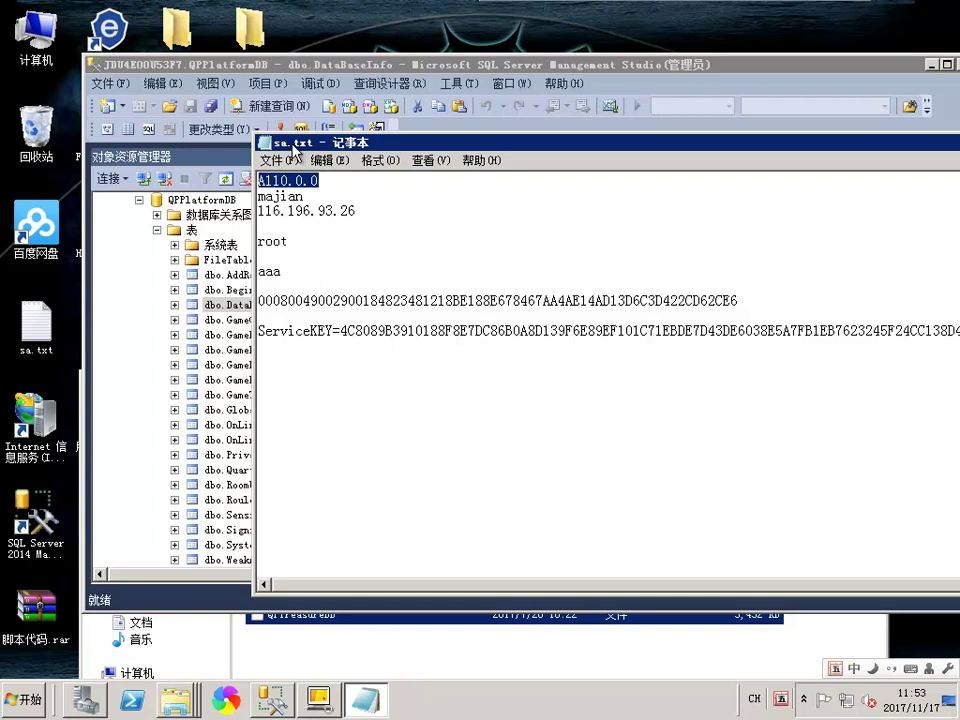
pyautogui.click(263, 143)
pyautogui.click(300, 208)
# Paste the new password into DBPassword for both DataBaseInfo rows and commit
pyautogui.hotkey('ctrl', 'v')
pyautogui.click(827, 221)
pyautogui.hotkey('ctrl', 'v')
pyautogui.click(720, 200)
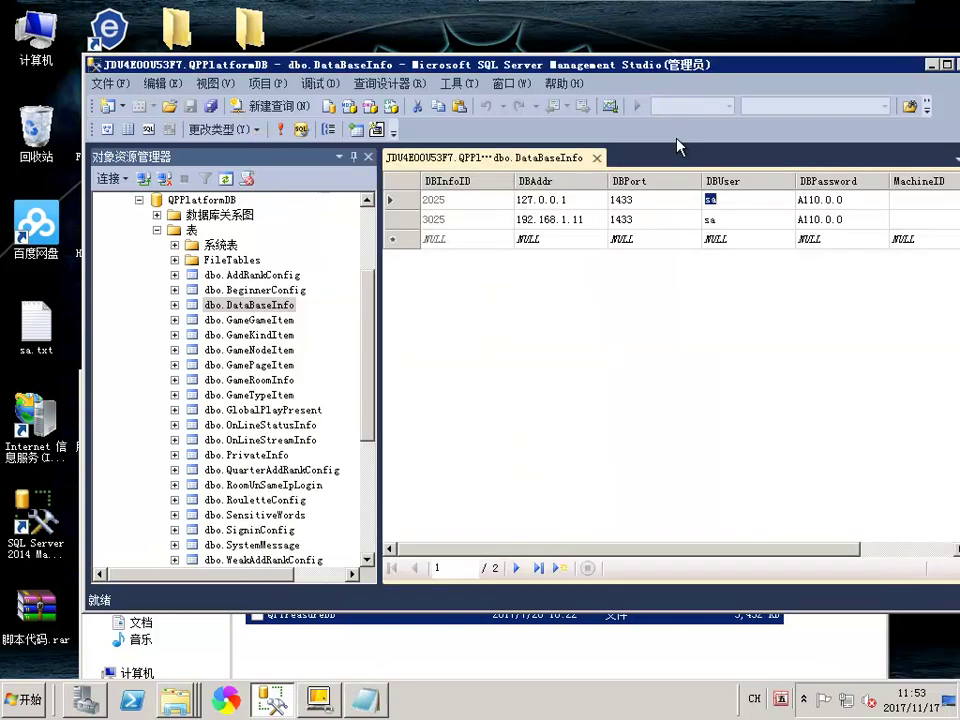
# Paste 116.196.93.26 as the second row's DBAddr and close the DataBaseInfo table
pyautogui.click(575, 219)
pyautogui.write('116.196.93.00')
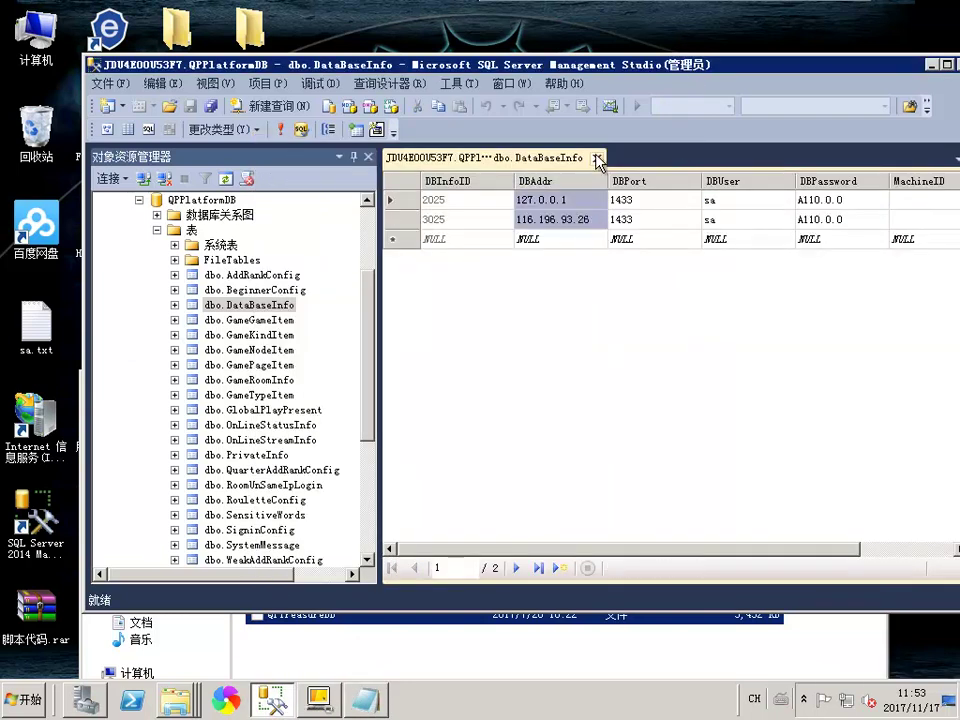
pyautogui.click(596, 158)
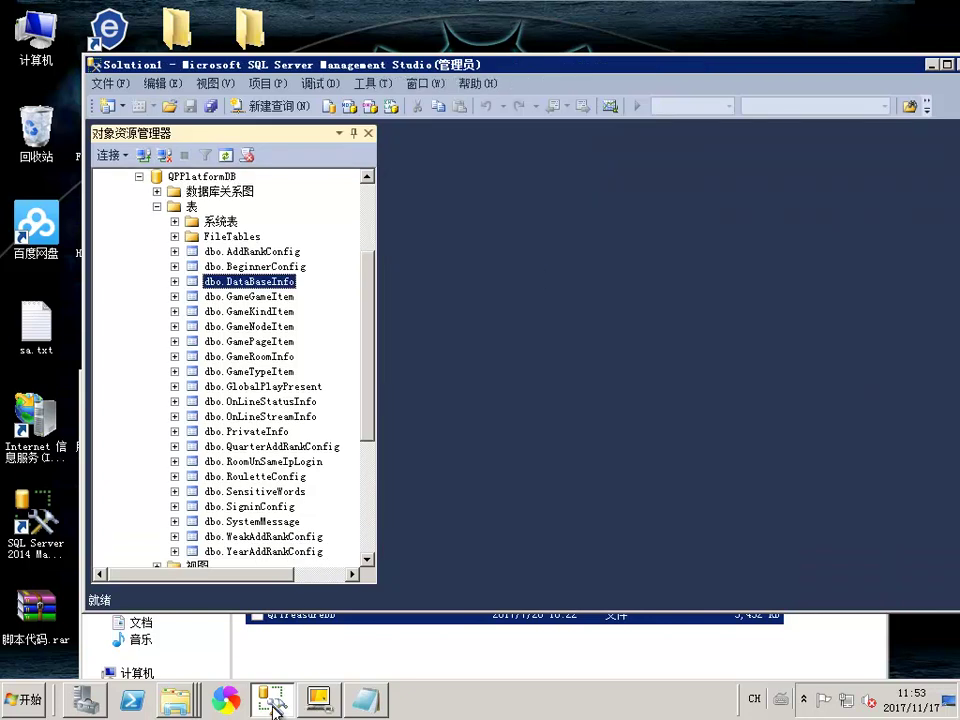
# Minimize SQL Server Management Studio and the sa.txt notes to reveal the desktop
pyautogui.click(273, 702)
pyautogui.rightClick(810, 145)
pyautogui.click(805, 210)
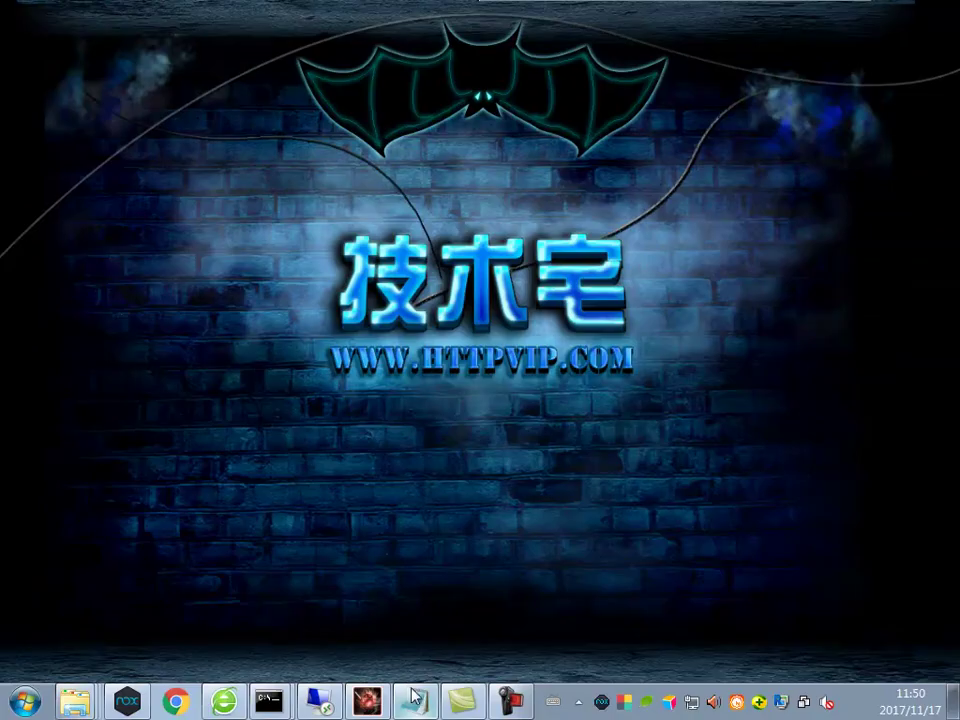
# Check the server-side step in the 说明.txt notes, then return to the remote server's files
pyautogui.click(414, 697)
pyautogui.moveTo(203, 305); pyautogui.dragTo(275, 308)
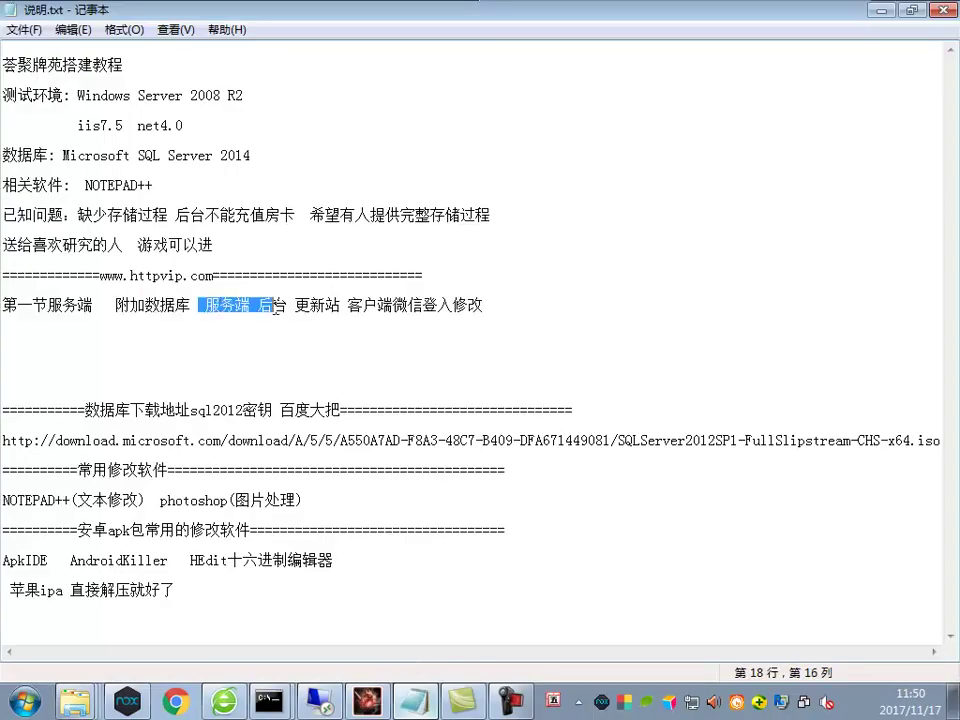
pyautogui.click(320, 702)
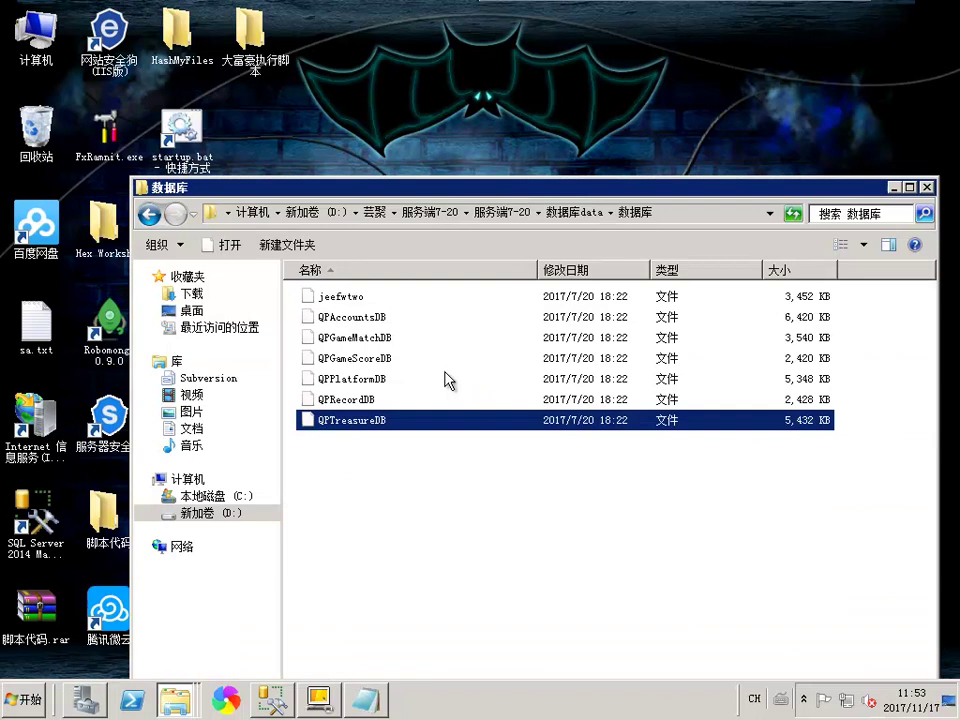
pyautogui.moveTo(447, 381); pyautogui.dragTo(364, 542)
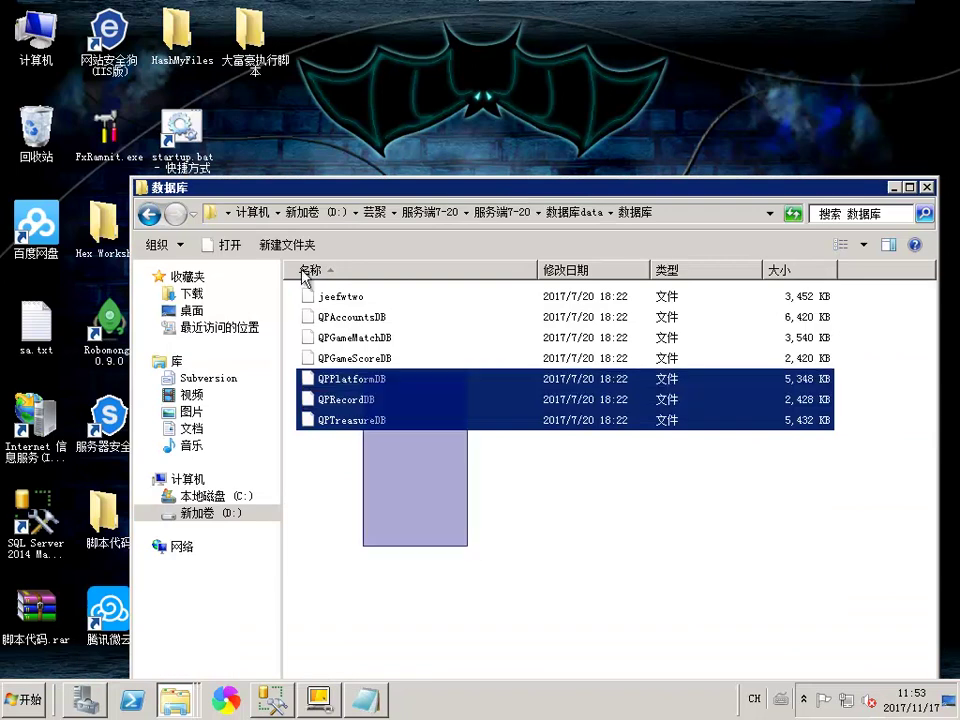
# Browse 服务端7-20 to ip配置器\ip配置器 and launch Collocate.exe, moving the tool aside
pyautogui.click(500, 213)
pyautogui.doubleClick(344, 320)
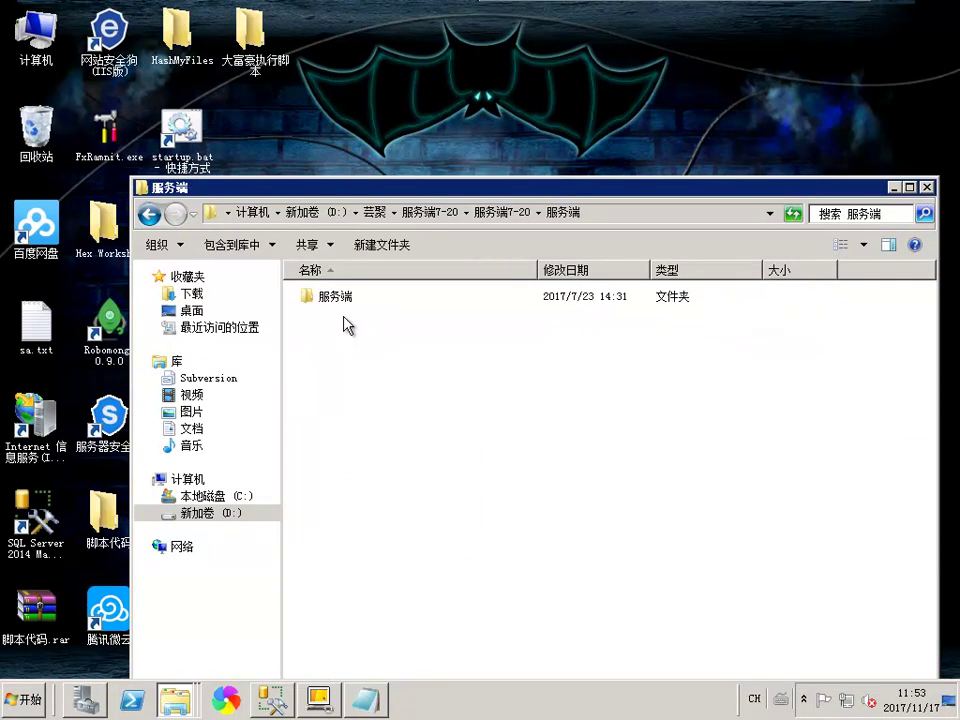
pyautogui.doubleClick(356, 300)
pyautogui.click(498, 214)
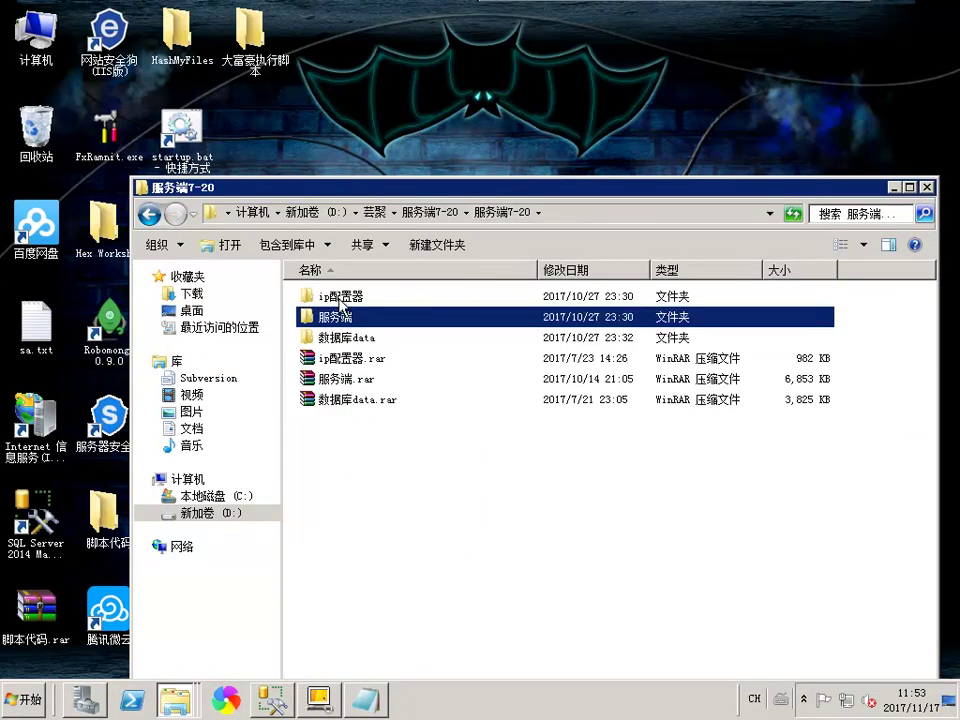
pyautogui.doubleClick(326, 296)
pyautogui.doubleClick(362, 297)
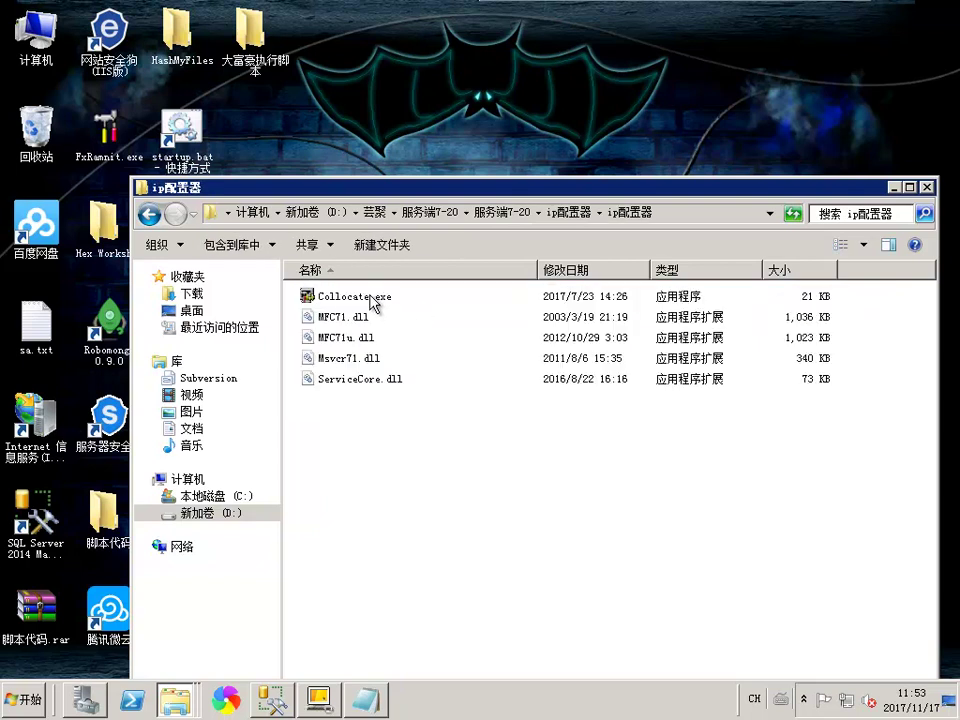
pyautogui.doubleClick(373, 298)
pyautogui.moveTo(420, 120); pyautogui.dragTo(516, 86)
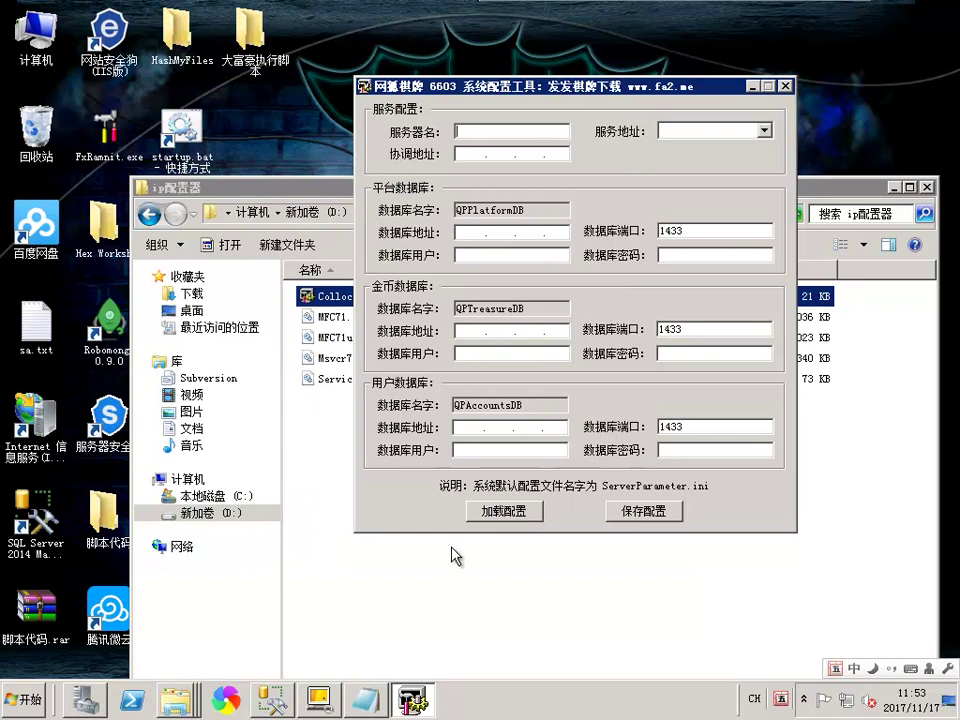
# In Explorer, go to 服务端7-20\服务端\服务端 and copy that folder path
pyautogui.click(424, 568)
pyautogui.press('BackSpace')
pyautogui.press('BackSpace')
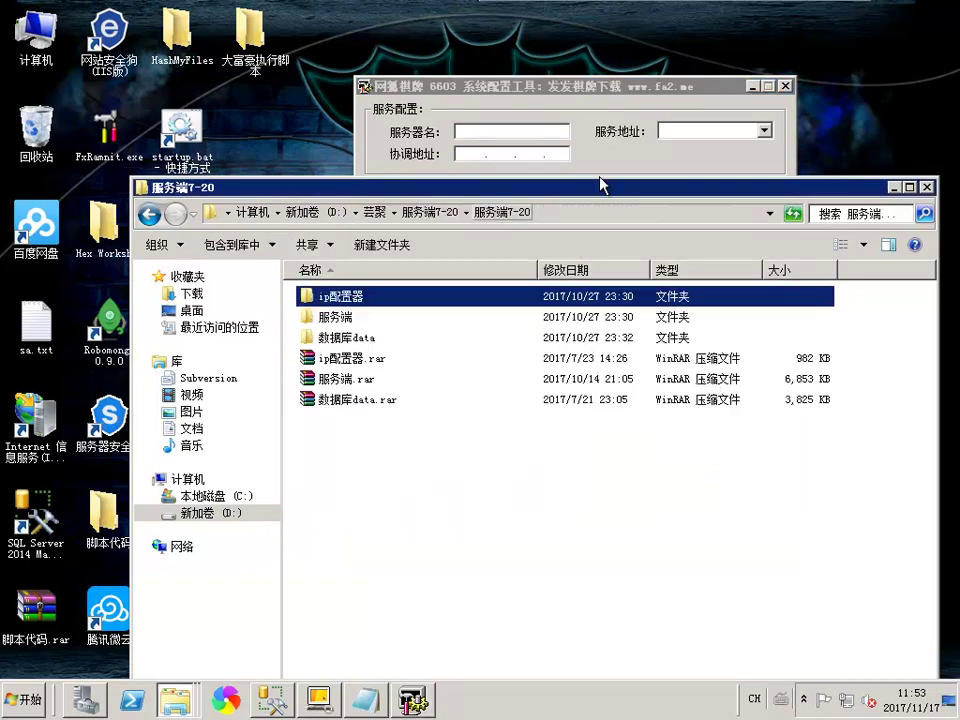
pyautogui.moveTo(595, 183); pyautogui.dragTo(531, 180)
pyautogui.doubleClick(300, 314)
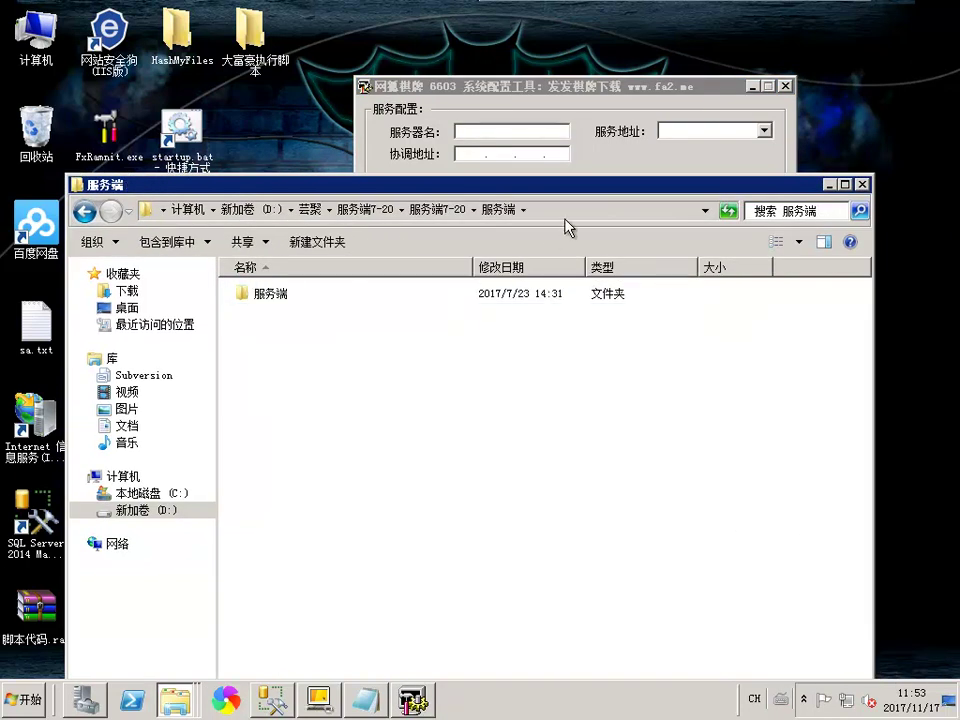
pyautogui.doubleClick(262, 296)
pyautogui.rightClick(586, 222)
pyautogui.click(585, 125)
# Start 加载配置 and try the pasted folder path as the file name, which is rejected as invalid
pyautogui.click(585, 125)
pyautogui.click(496, 511)
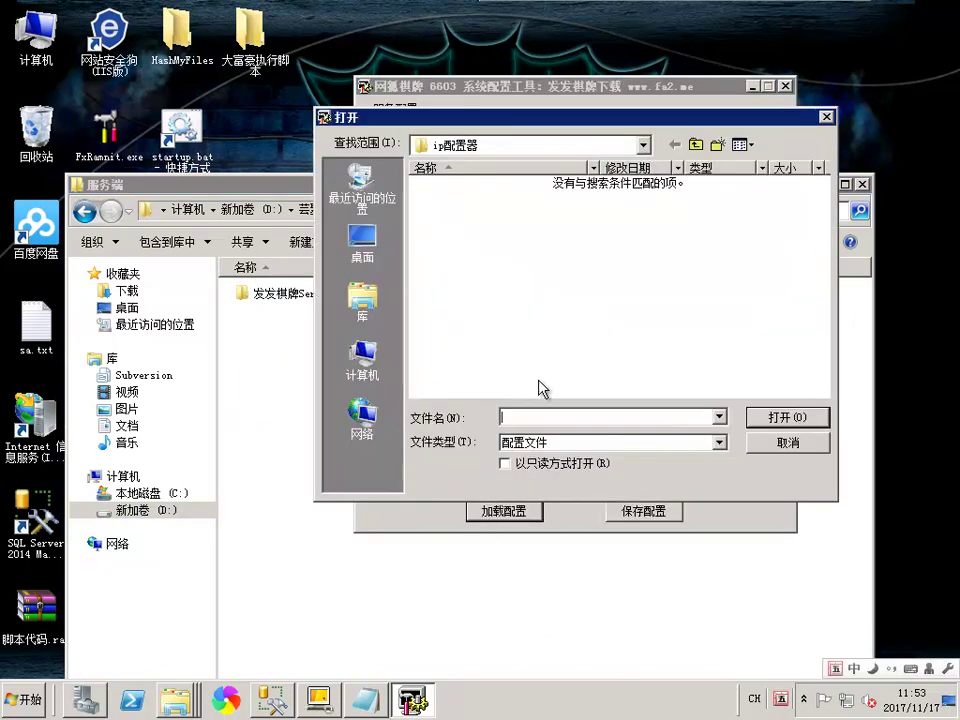
pyautogui.rightClick(556, 422)
pyautogui.click(590, 483)
pyautogui.click(754, 418)
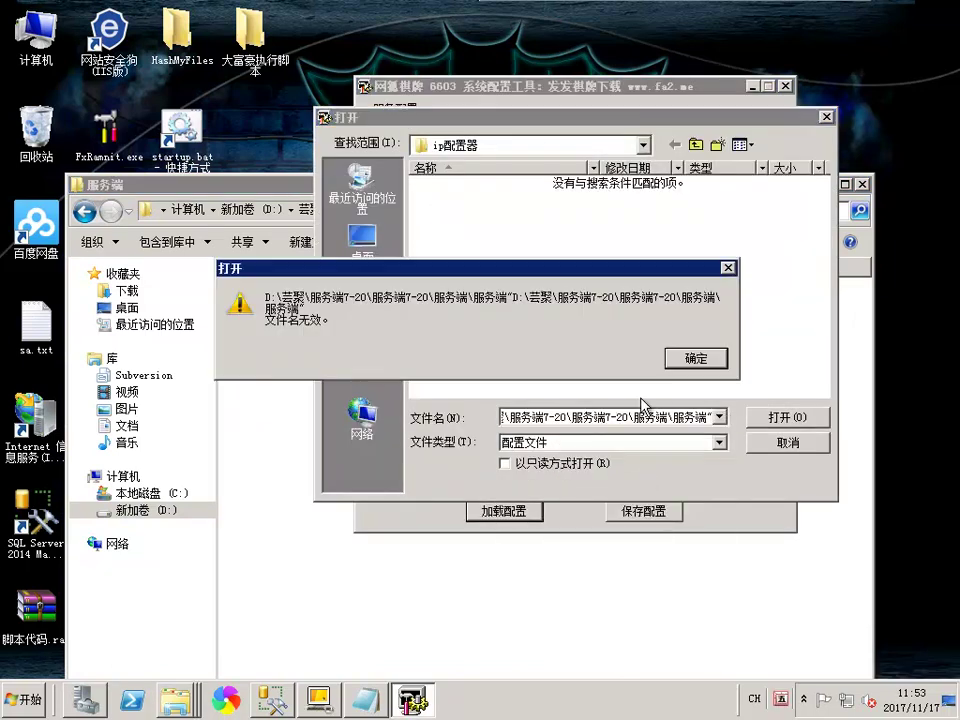
pyautogui.click(697, 360)
pyautogui.click(709, 416)
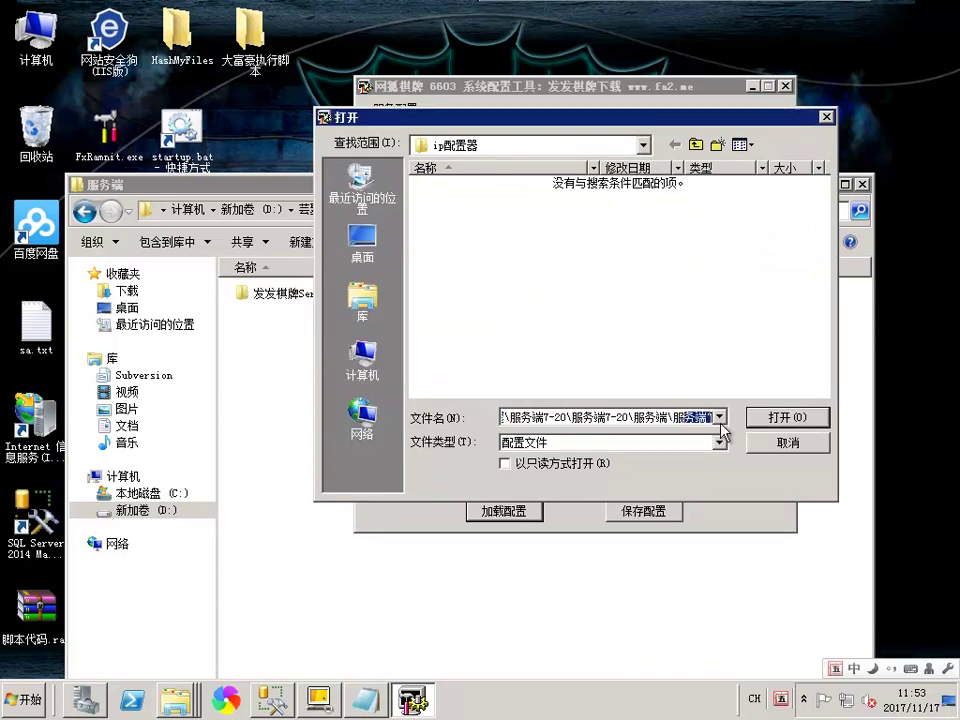
pyautogui.moveTo(681, 418); pyautogui.dragTo(424, 421)
pyautogui.click(527, 417)
pyautogui.moveTo(503, 418); pyautogui.dragTo(681, 398)
pyautogui.press('Return')
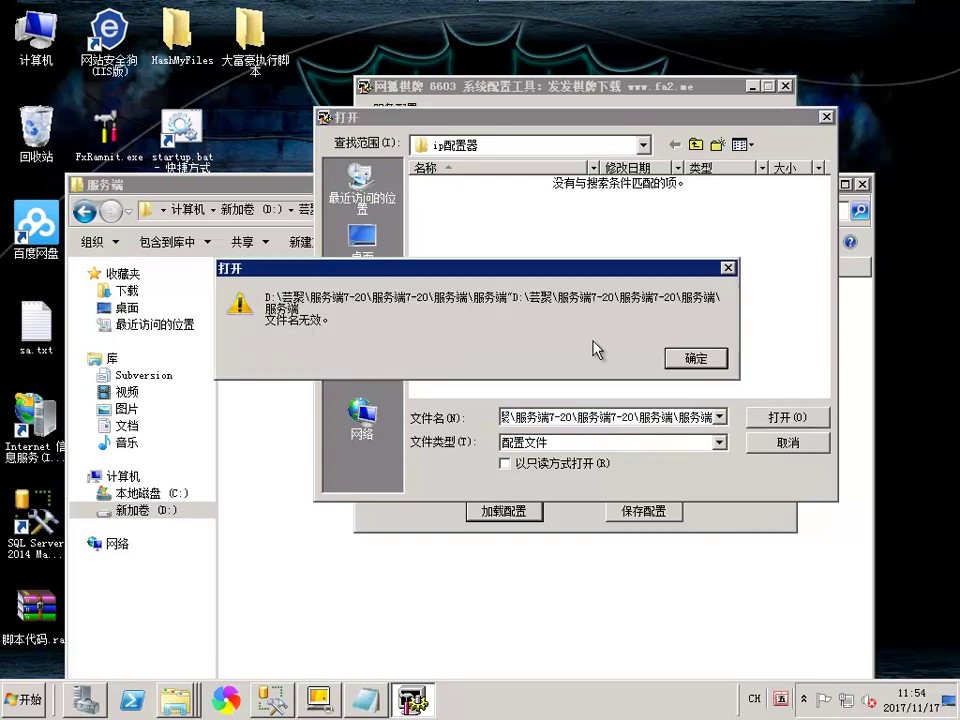
pyautogui.click(700, 366)
# Browse to 服务端\服务端\发发棋牌Server_20170720_v1 and load ServerParameter.ini
pyautogui.click(644, 144)
pyautogui.click(492, 191)
pyautogui.doubleClick(446, 199)
pyautogui.doubleClick(444, 186)
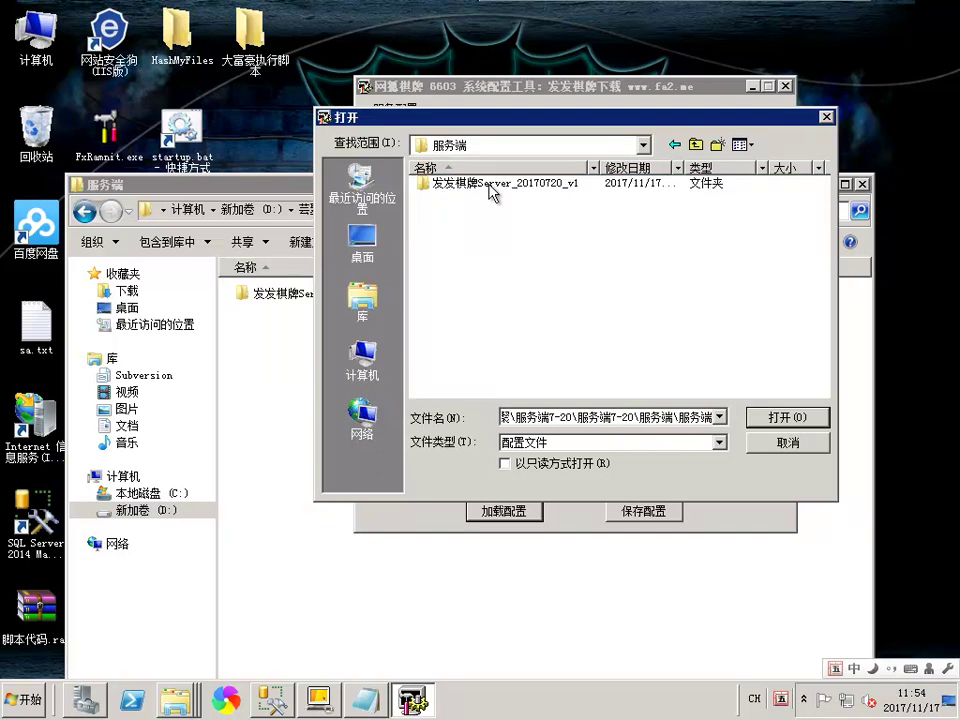
pyautogui.doubleClick(492, 184)
pyautogui.doubleClick(500, 186)
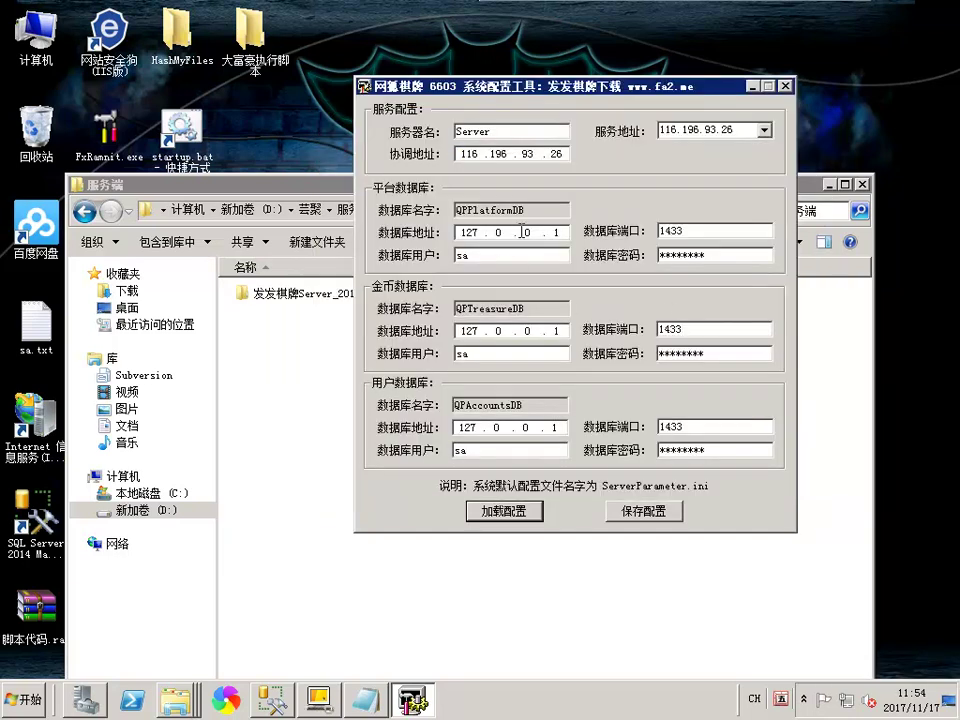
# Confirm 116.196.93.26 as the server address and inspect the platform database password
pyautogui.click(766, 131)
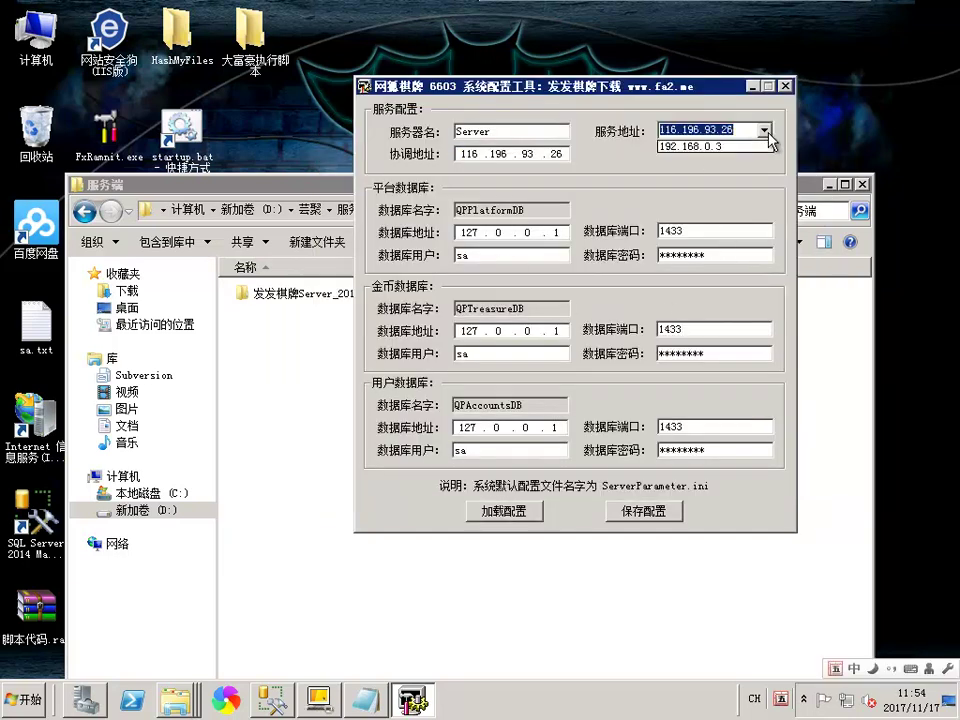
pyautogui.click(605, 136)
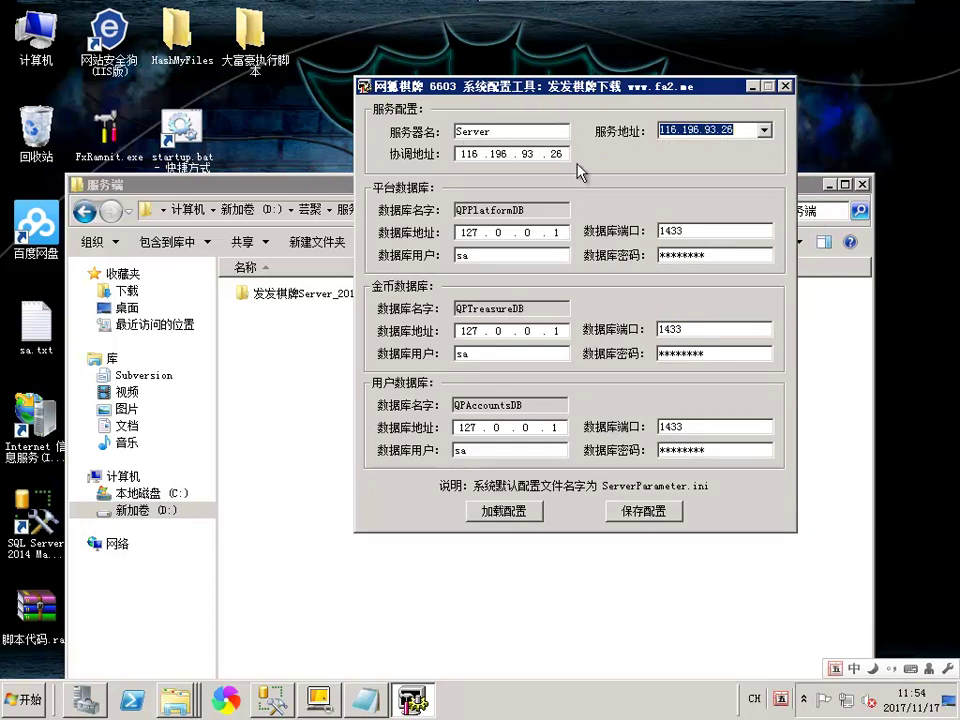
pyautogui.doubleClick(710, 253)
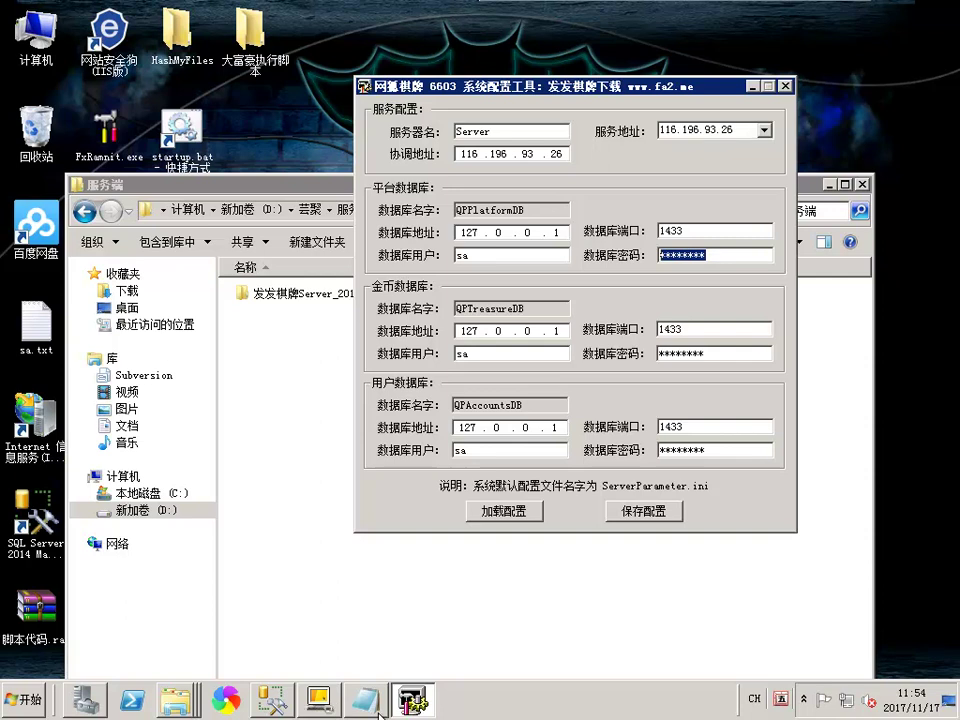
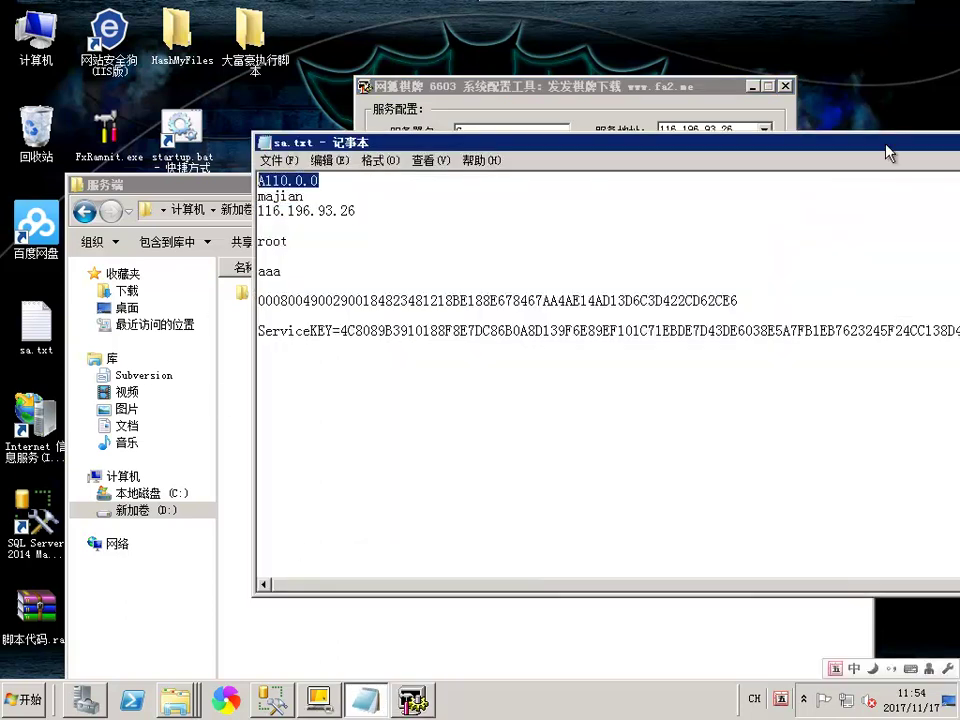
# Save the config tool settings (server address 116.196.93.26) over the existing ServerParameter.ini
pyautogui.rightClick(886, 152)
pyautogui.click(861, 220)
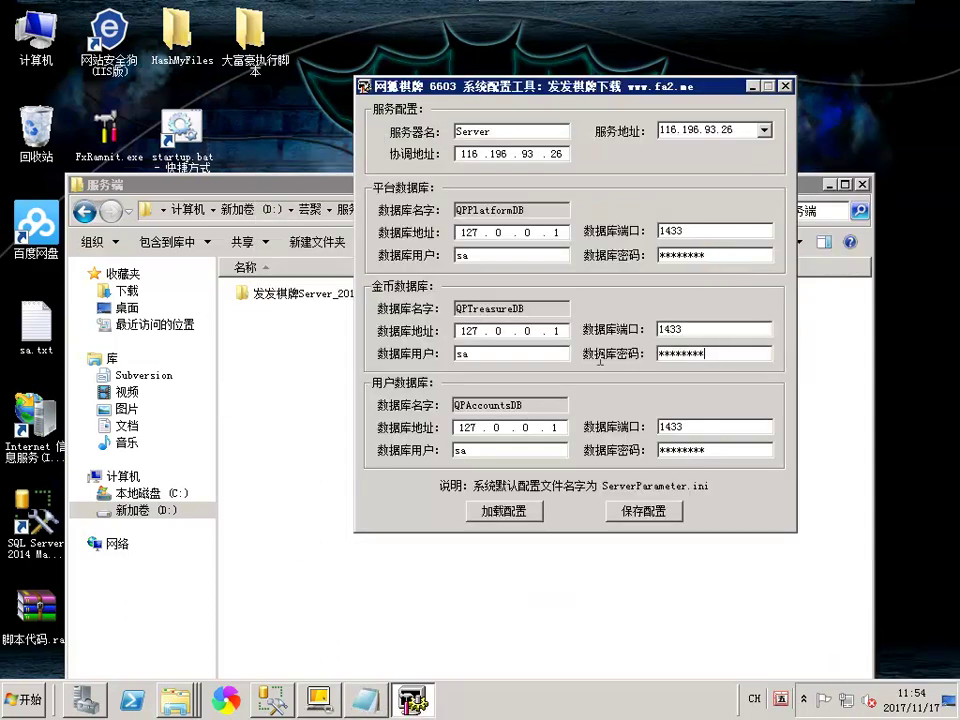
pyautogui.click(733, 450)
pyautogui.click(645, 515)
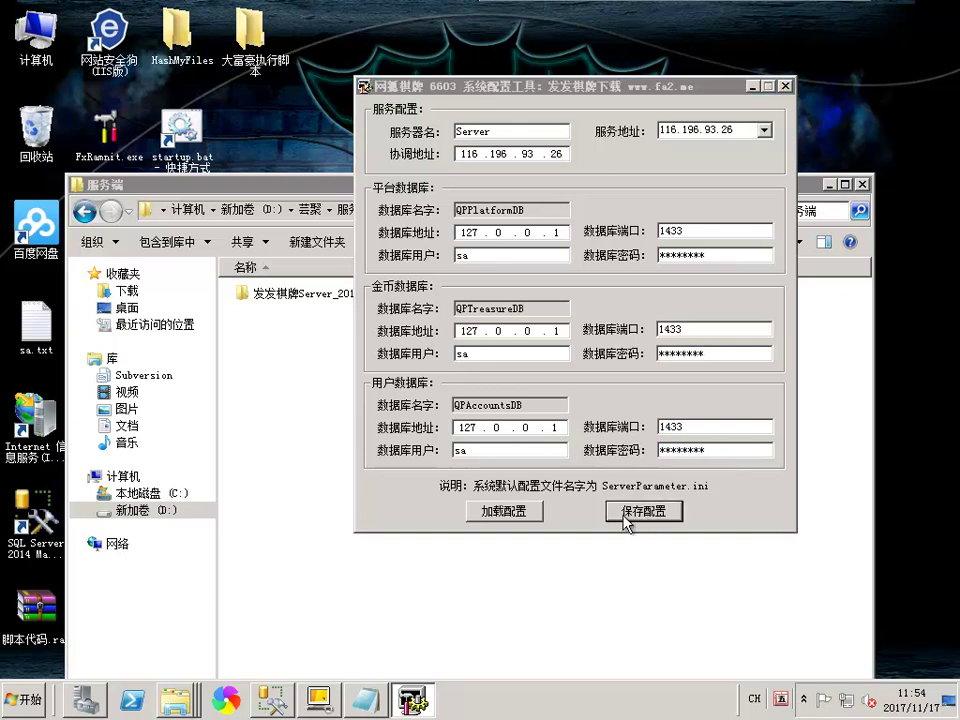
pyautogui.doubleClick(471, 185)
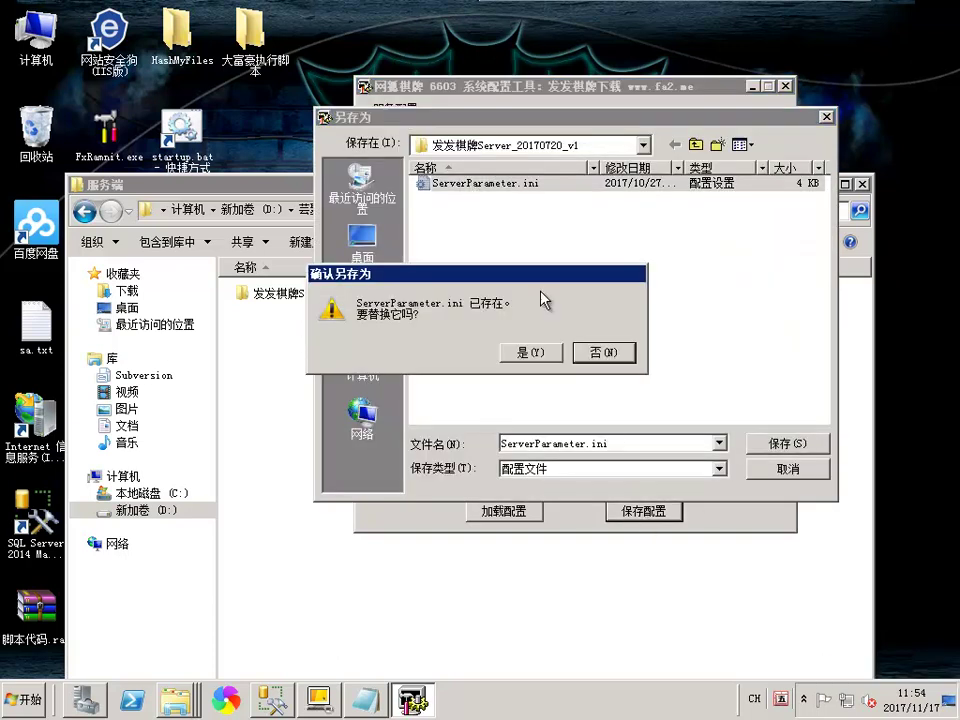
pyautogui.click(553, 349)
pyautogui.click(230, 284)
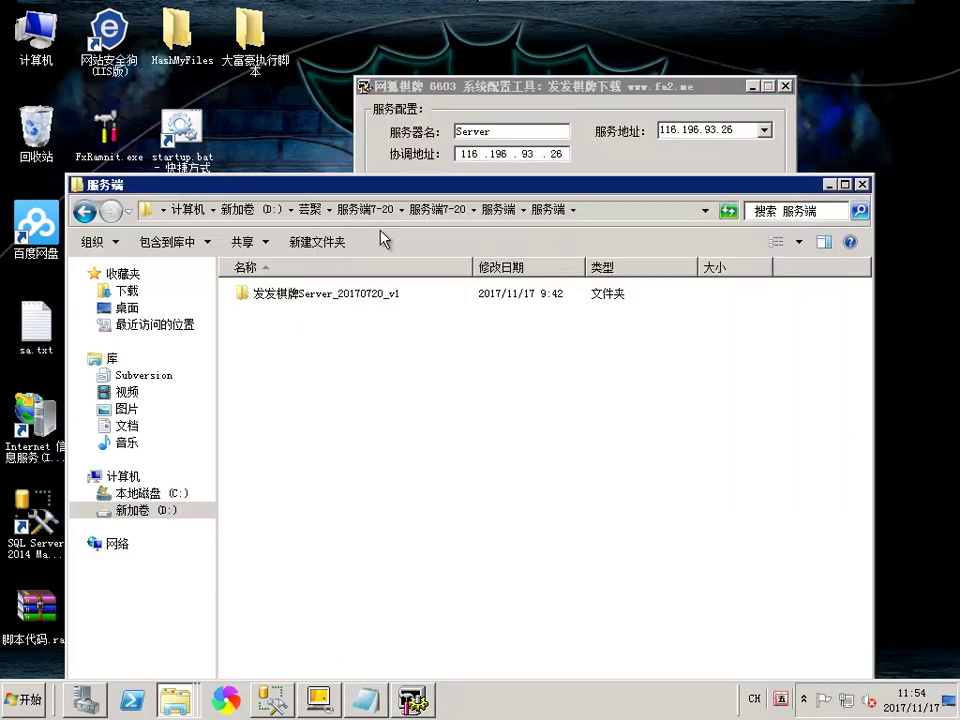
# Open the 发发棋牌Server_20170720_v1 folder and start the Correspond.exe coordination service
pyautogui.doubleClick(290, 293)
pyautogui.moveTo(456, 196); pyautogui.dragTo(463, 120)
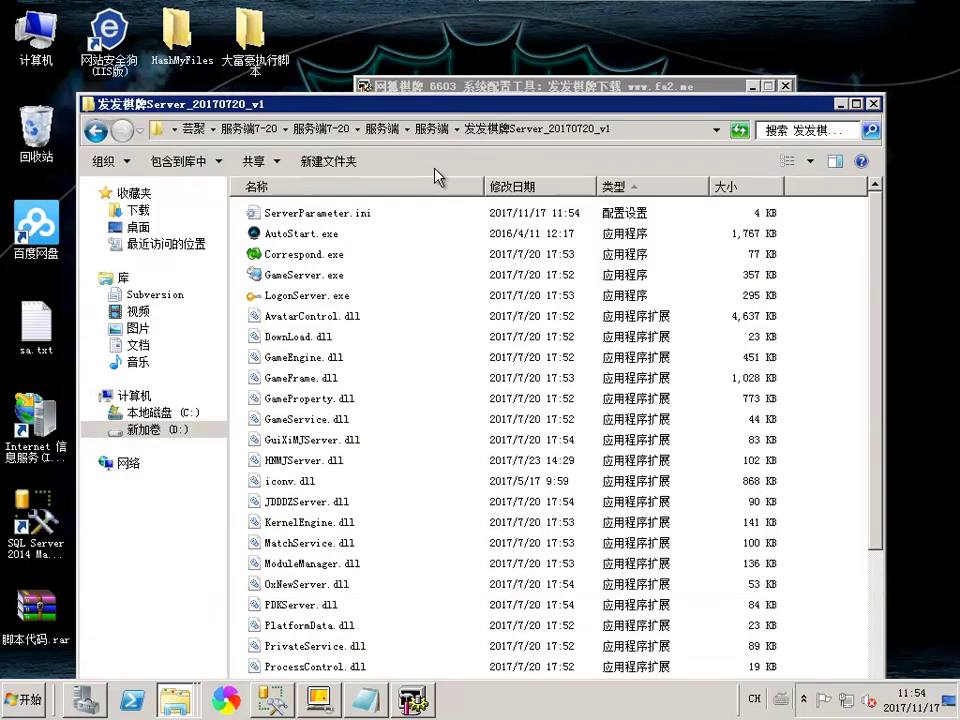
pyautogui.scroll(-3, 388, 335)
pyautogui.scroll(3, 470, 315)
pyautogui.click(470, 315)
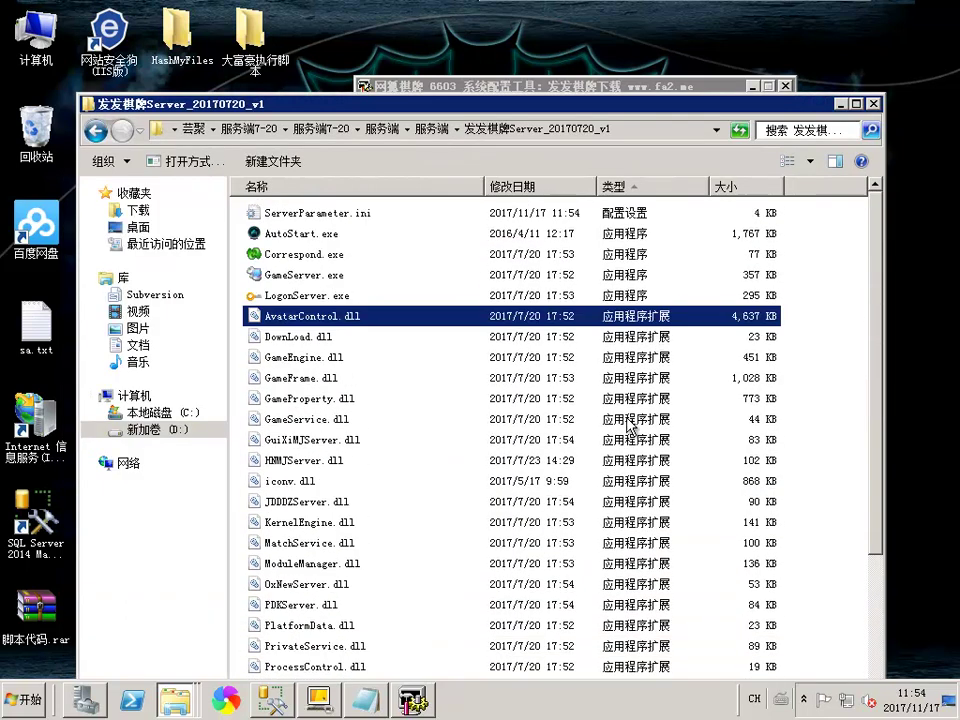
pyautogui.doubleClick(296, 256)
pyautogui.click(341, 470)
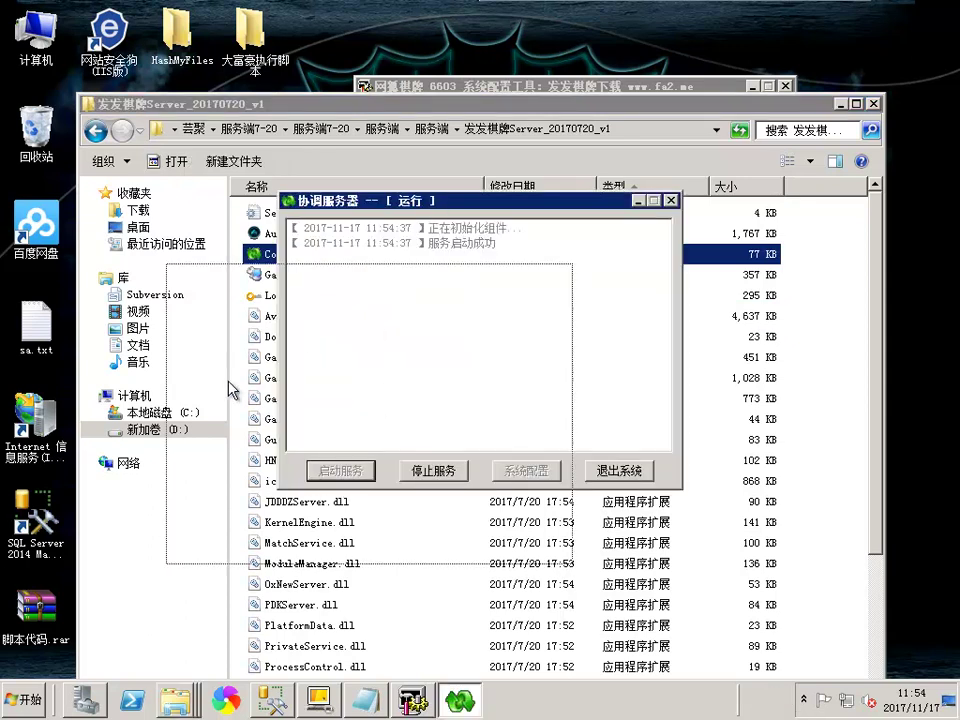
pyautogui.moveTo(380, 200); pyautogui.dragTo(126, 384)
# Launch LogonServer.exe and start the logon service
pyautogui.doubleClick(290, 295)
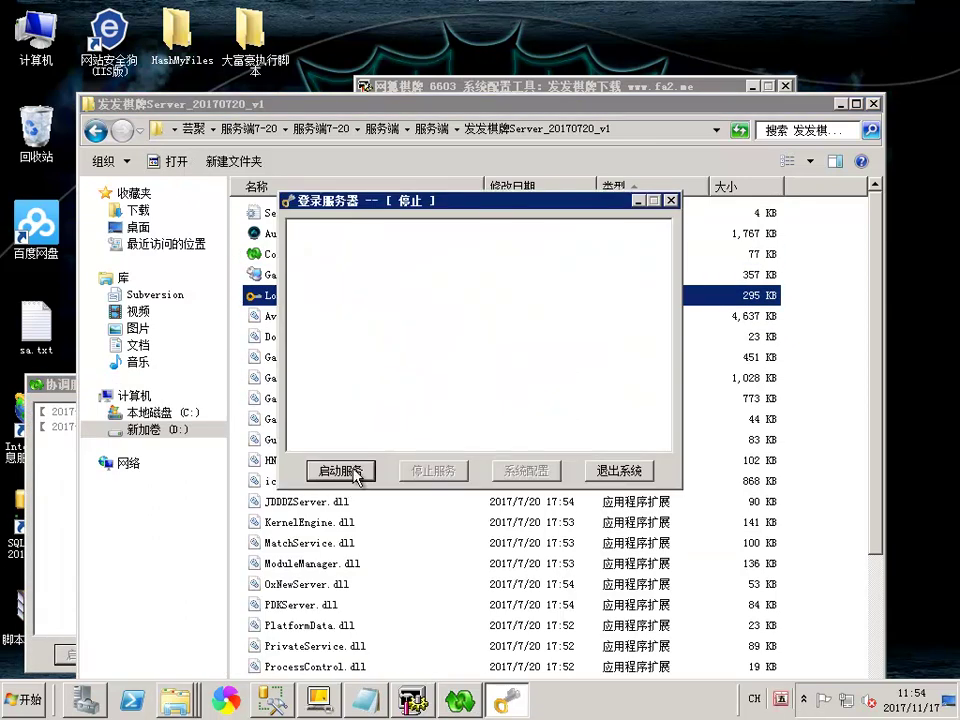
pyautogui.click(341, 470)
pyautogui.moveTo(419, 212); pyautogui.dragTo(658, 255)
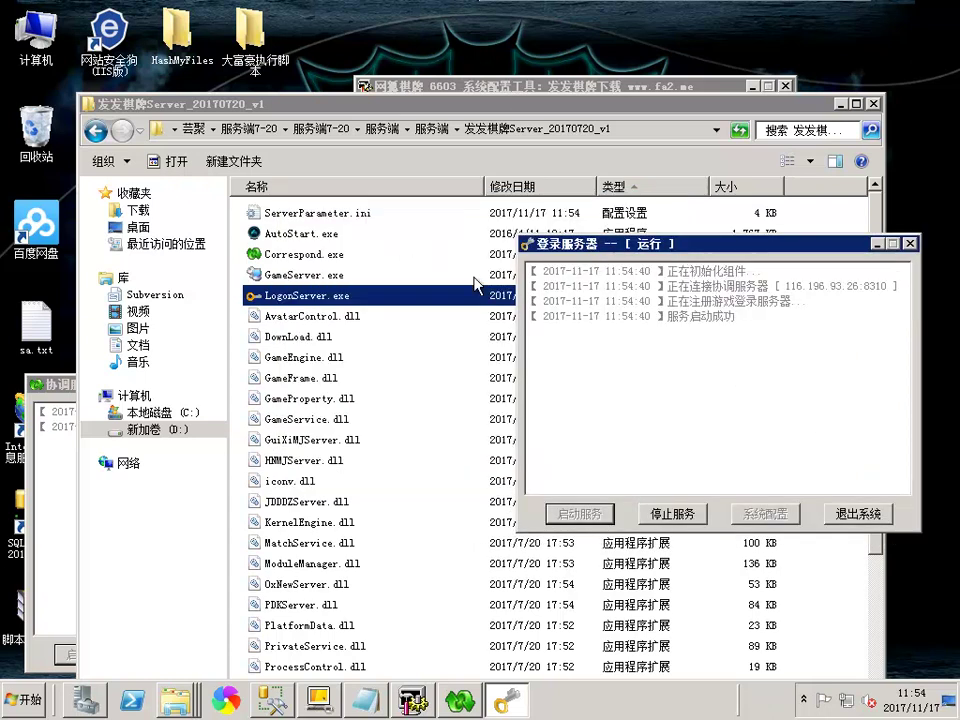
# Run GameServer.exe, check its room list, then close it
pyautogui.doubleClick(310, 274)
pyautogui.click(665, 336)
pyautogui.click(664, 496)
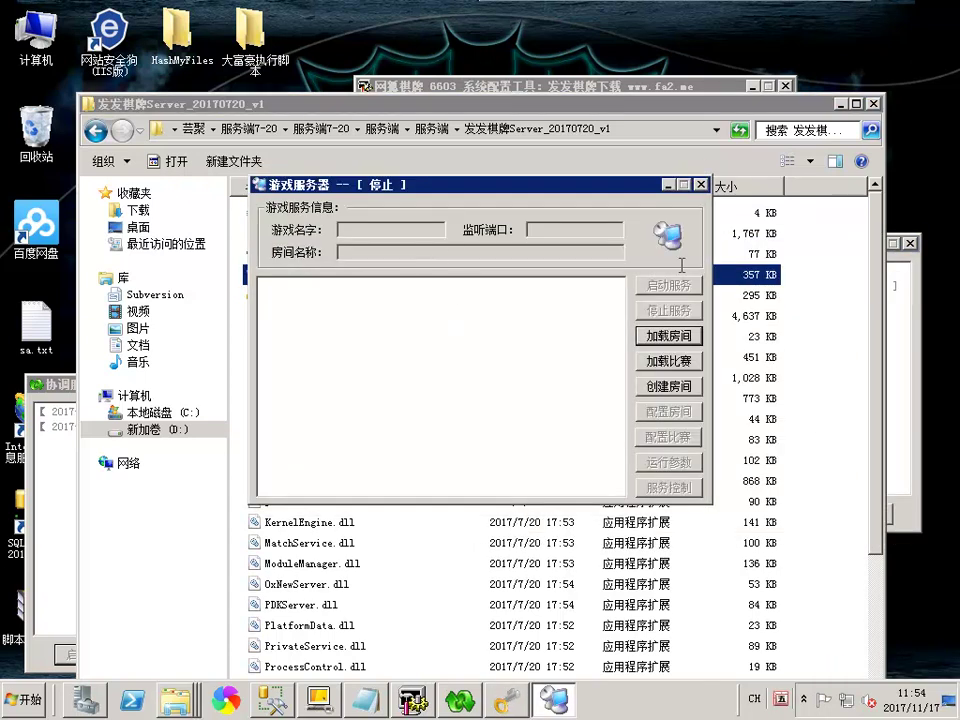
pyautogui.click(700, 185)
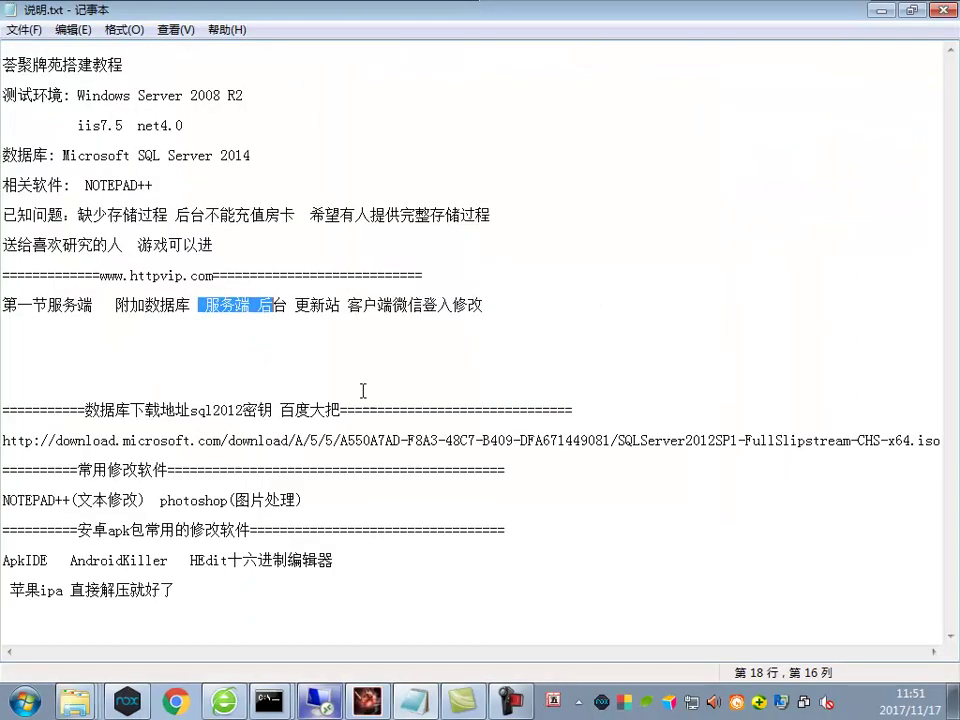
# Write 没房间要机器码要改 on the empty line beneath 第一节服务端 in 说明.txt
pyautogui.press('BackSpace')
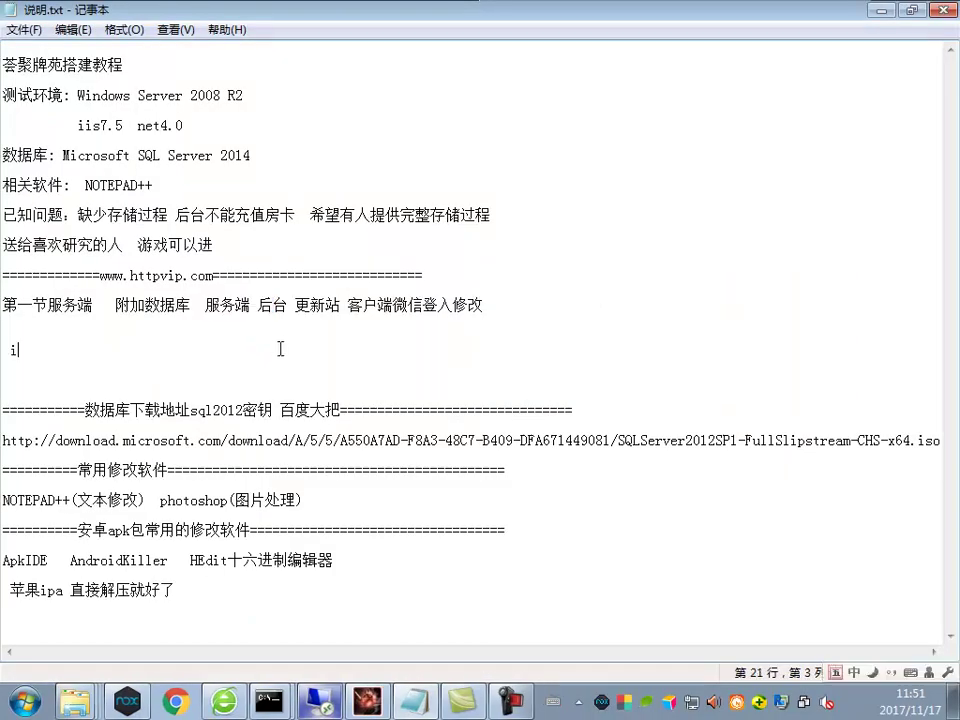
pyautogui.write('ym yy')
pyautogui.press('BackSpace')
pyautogui.write('nuj s sm kkd dcg ')
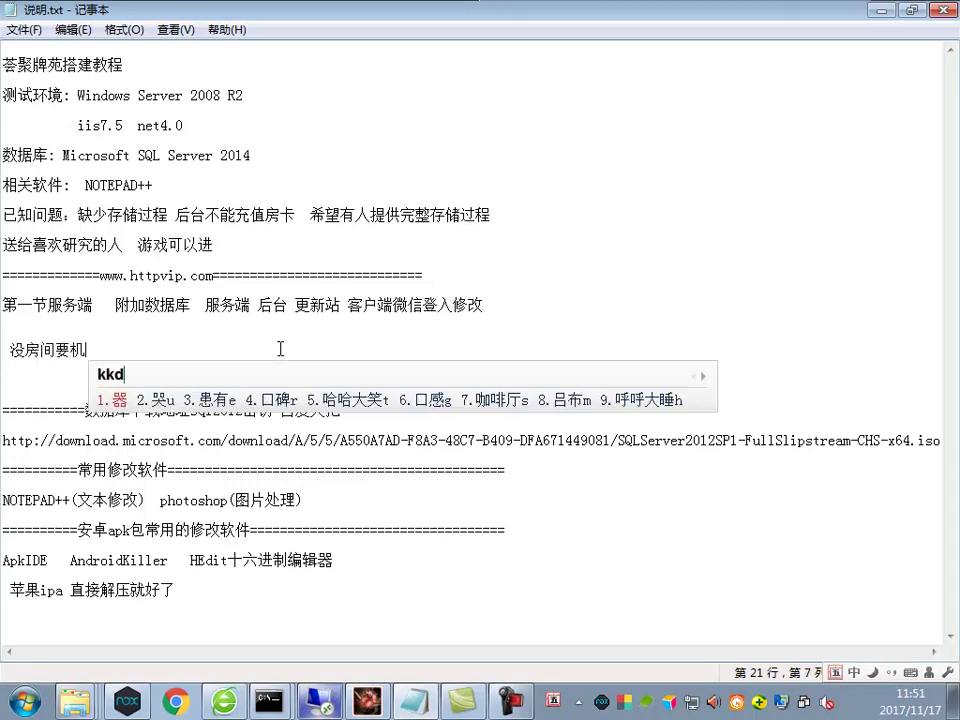
pyautogui.write('s nty')
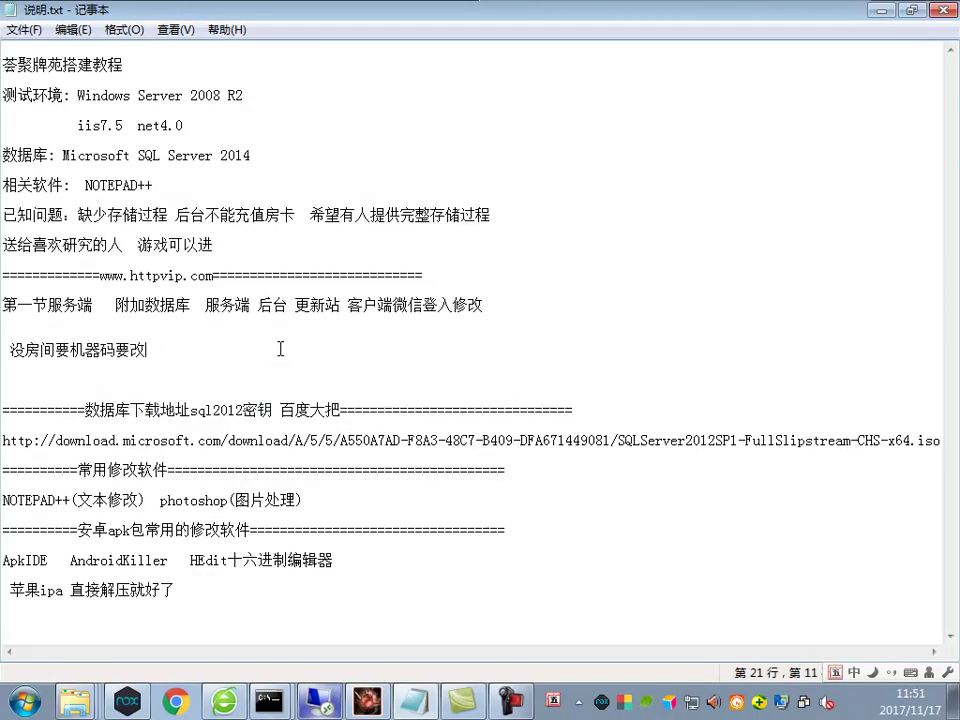
pyautogui.click(318, 698)
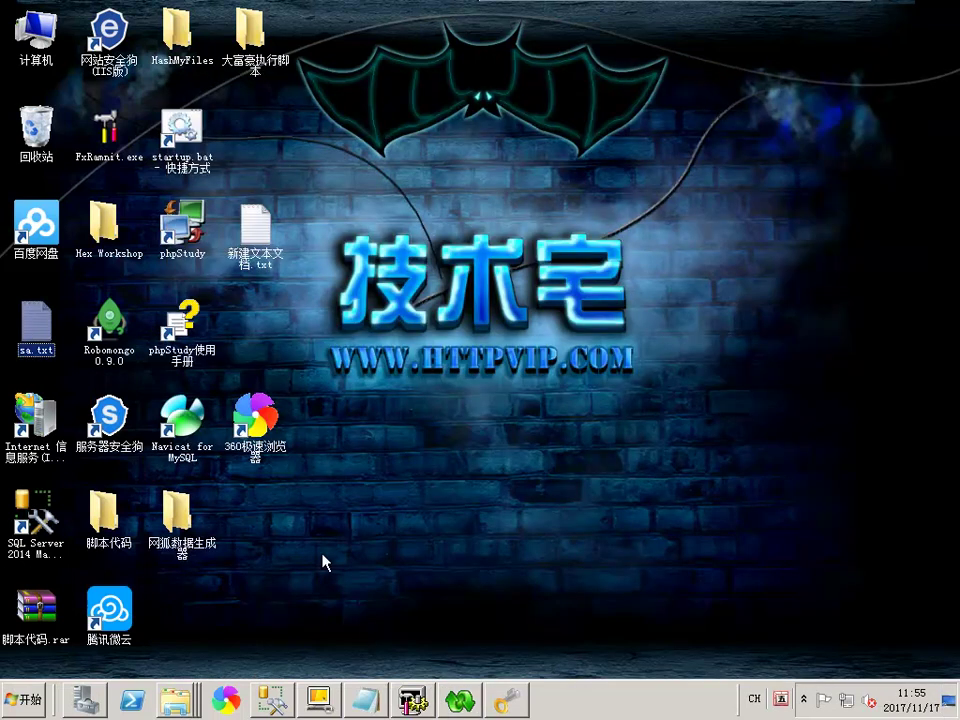
# Launch DataBuilder.exe and copy its 机器标识 machine identifier value
pyautogui.press('super+d')
pyautogui.doubleClick(176, 515)
pyautogui.doubleClick(200, 120)
pyautogui.doubleClick(335, 556)
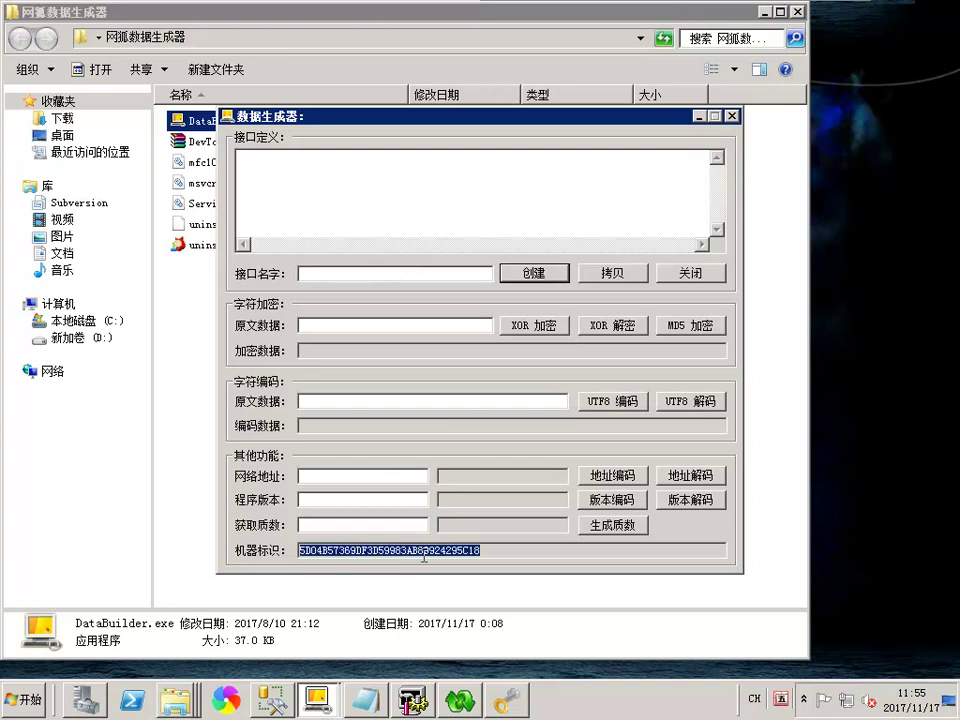
pyautogui.rightClick(362, 553)
pyautogui.click(403, 420)
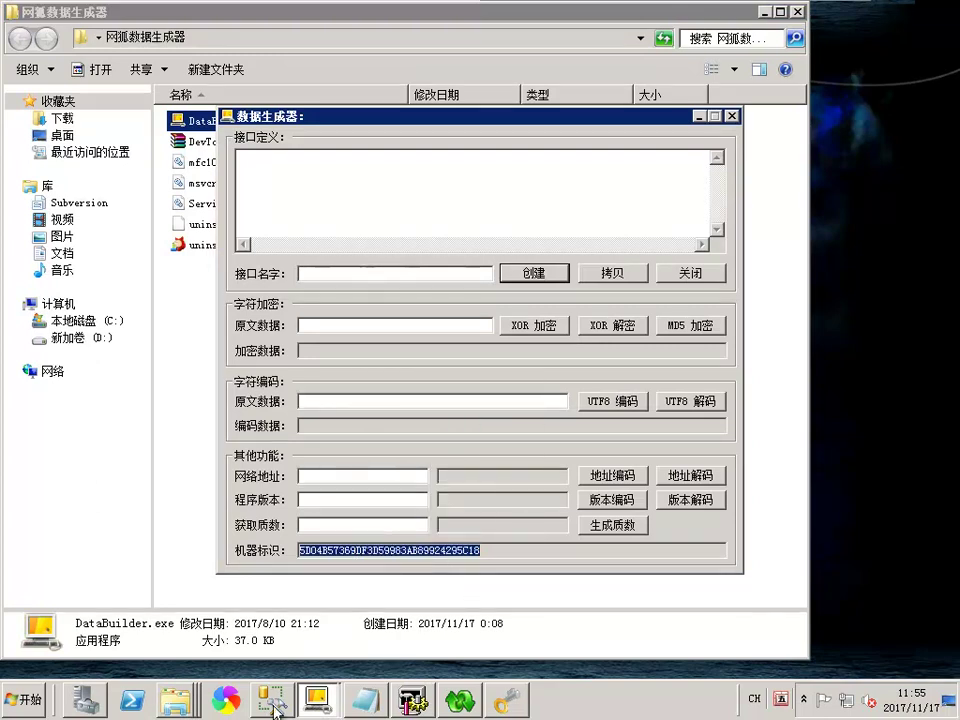
# Append 如果没这个工具可以建个房然后就 to the setup note
pyautogui.moveTo(274, 708)
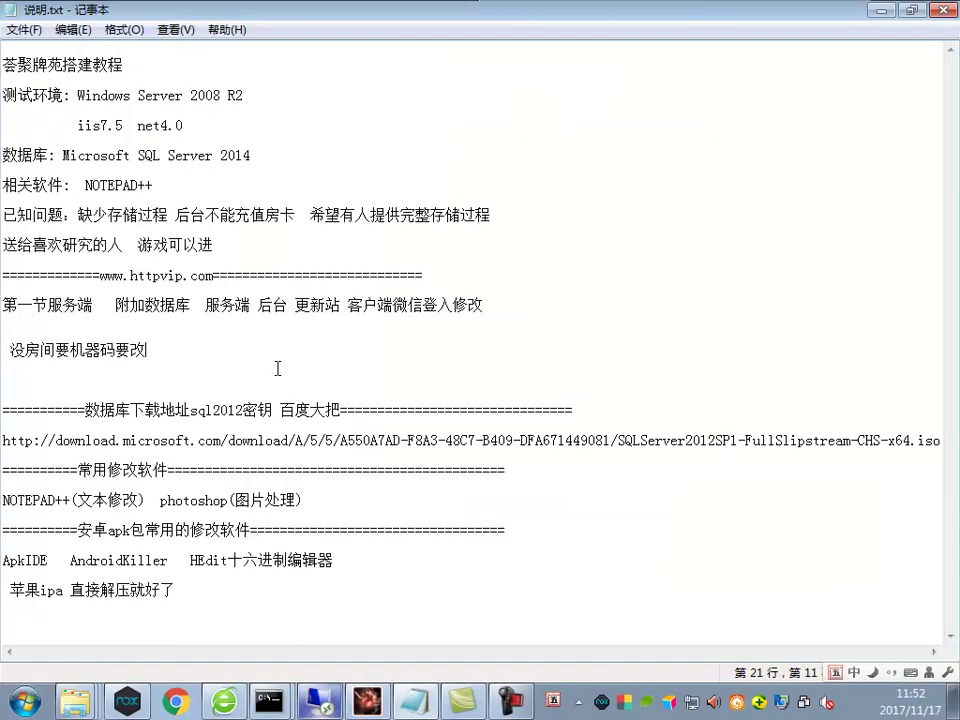
pyautogui.write('如果')
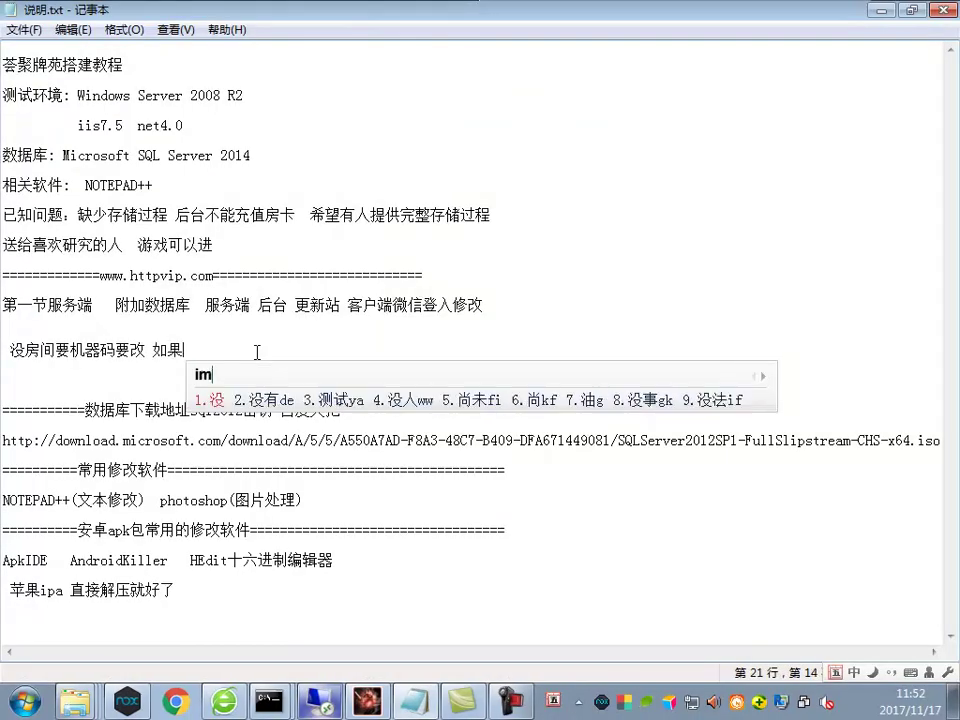
pyautogui.write('没这个工具可以')
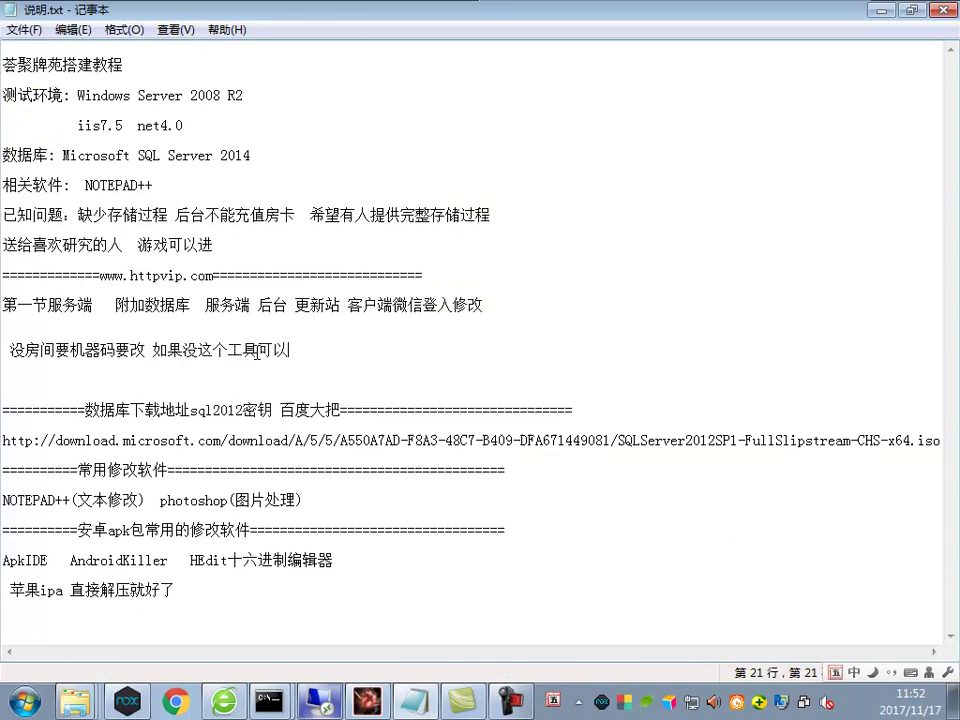
pyautogui.write('建个')
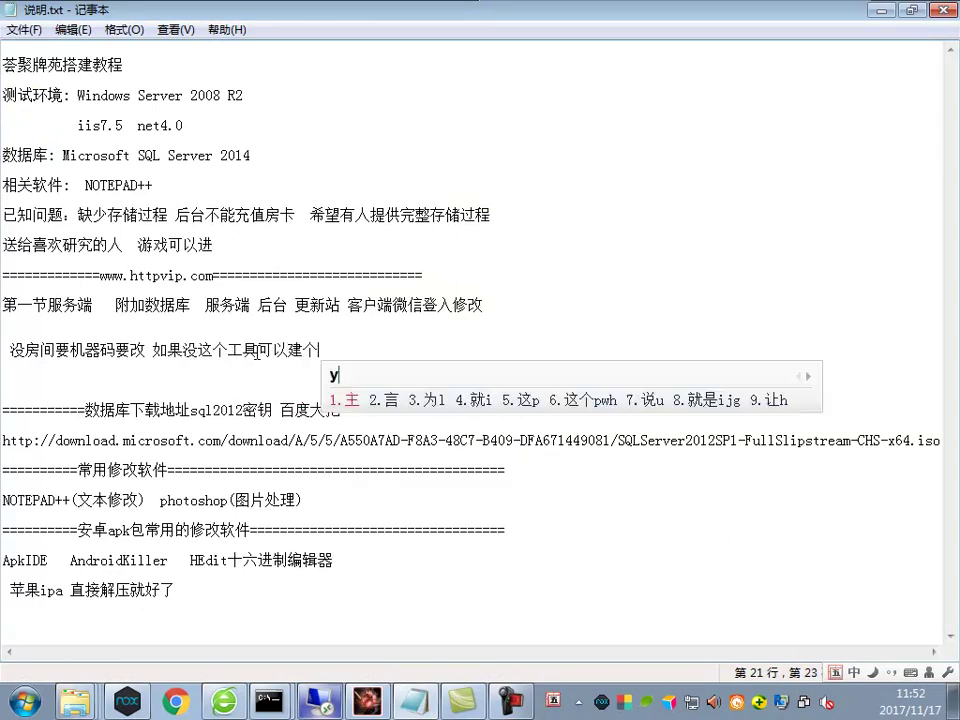
pyautogui.write('房然后就有了')
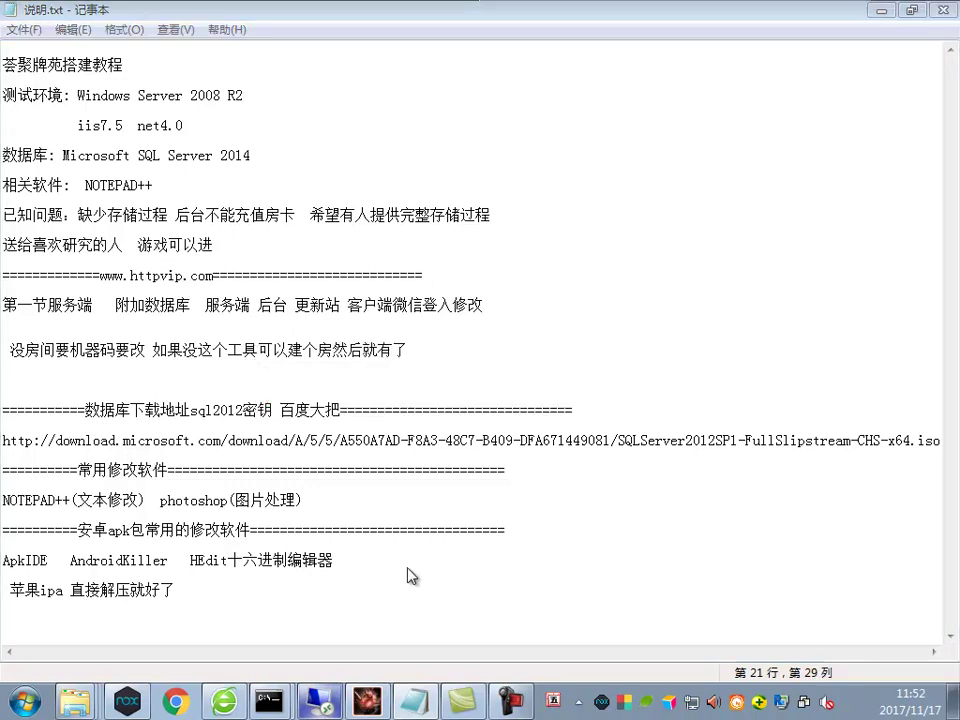
pyautogui.hotkey('alt', 'Tab')
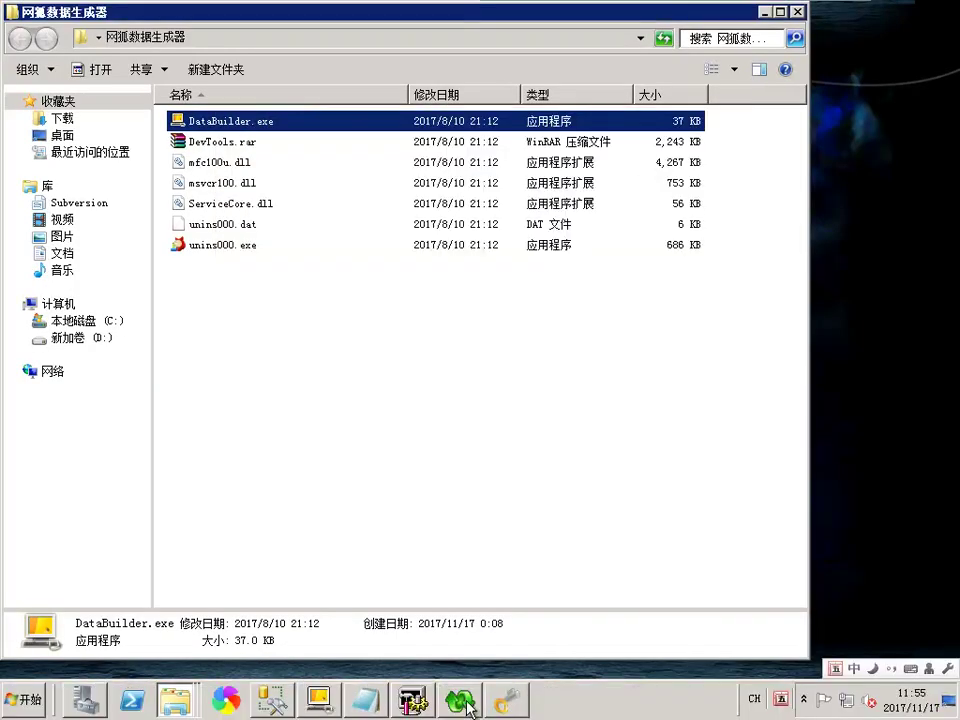
# Launch GameServer from the server folder and create a 湖南麻将 room named 'a'
pyautogui.rightClick(175, 706)
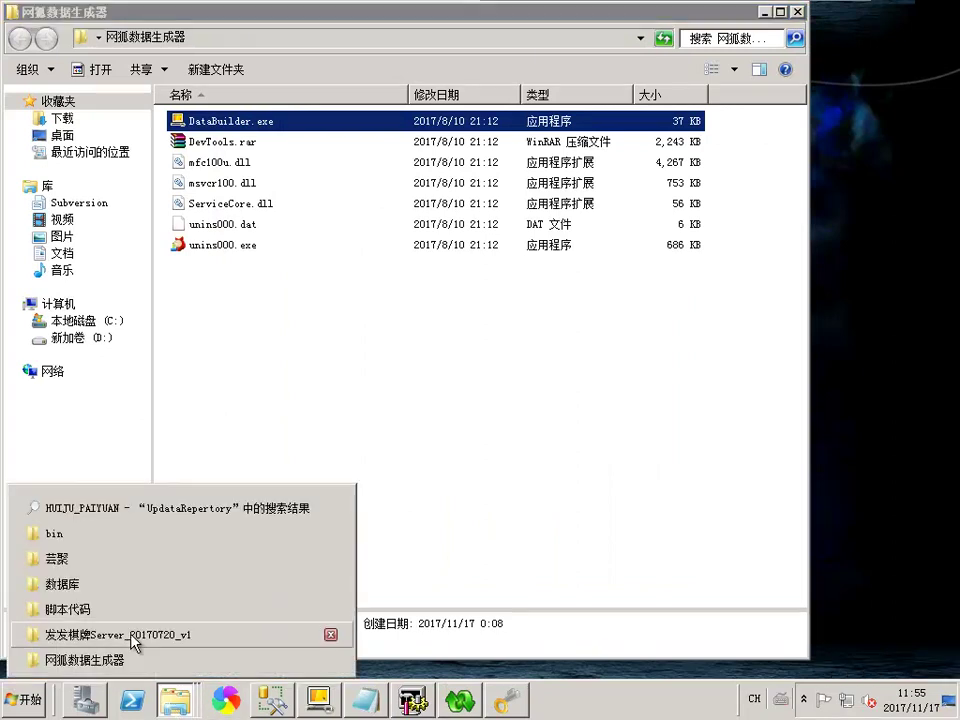
pyautogui.click(131, 634)
pyautogui.doubleClick(400, 264)
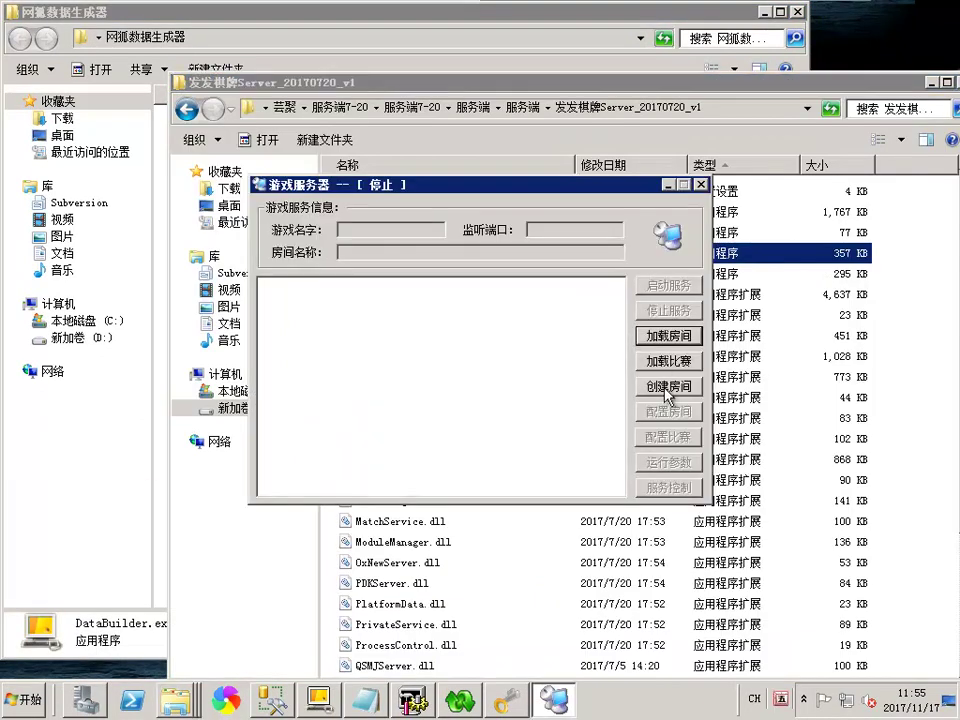
pyautogui.click(672, 388)
pyautogui.click(350, 328)
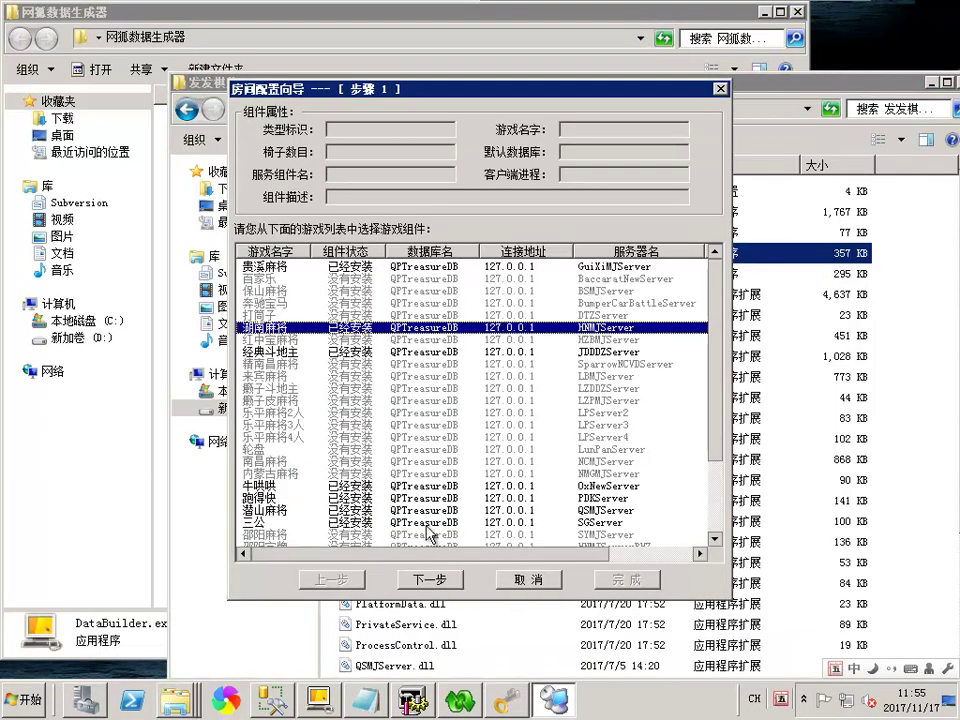
pyautogui.click(430, 579)
pyautogui.write('aa')
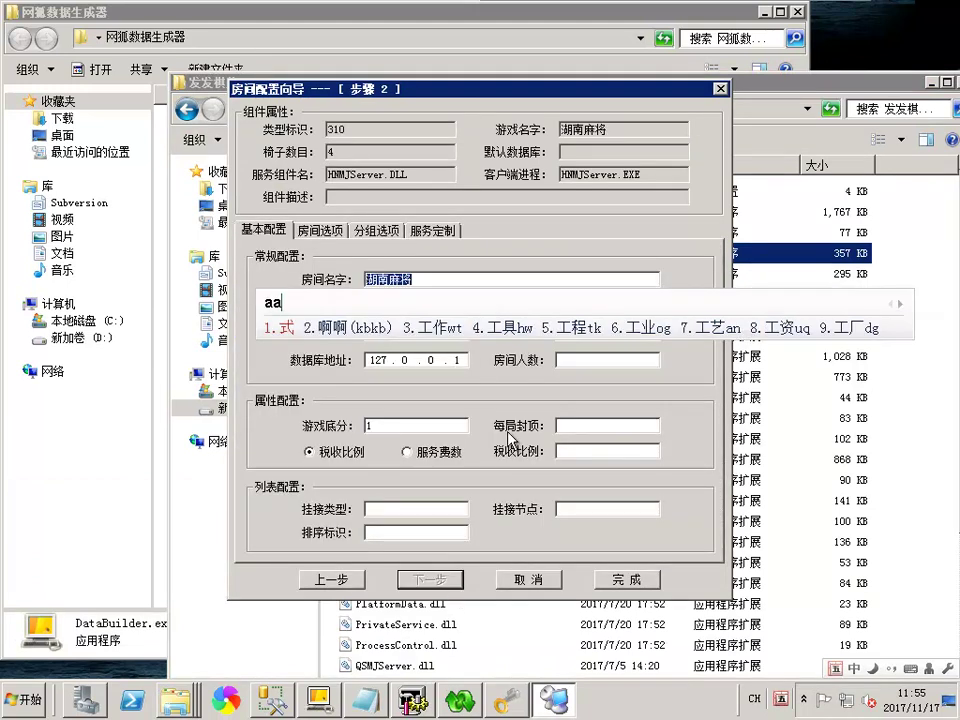
pyautogui.click(608, 578)
pyautogui.click(701, 185)
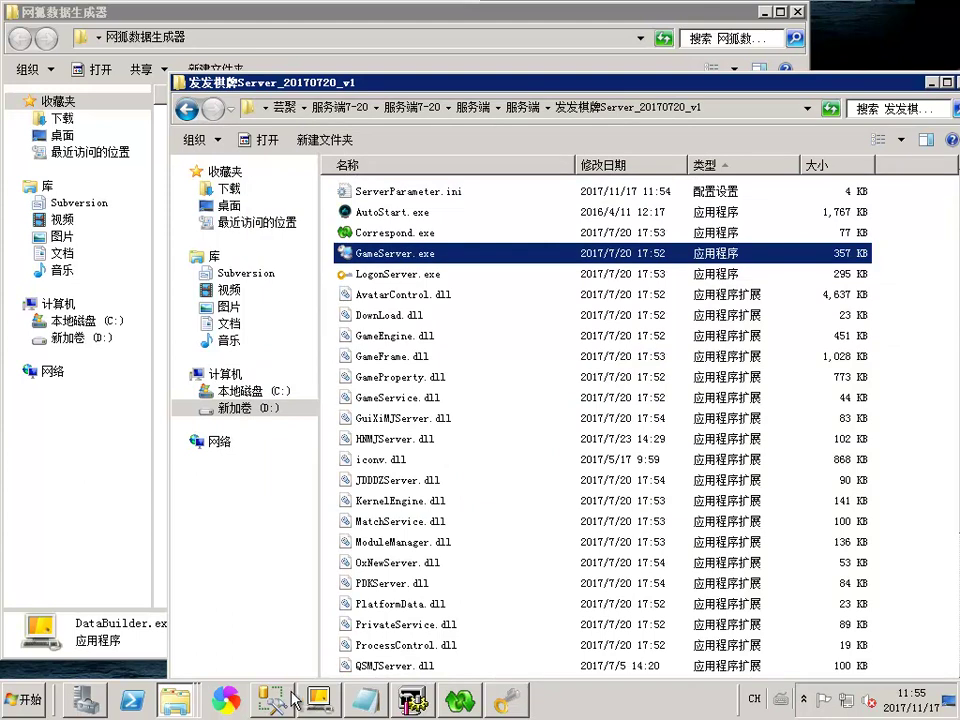
# Open GameRoomInfo's top 200 rows and bring row 61's ServiceMachine column into view
pyautogui.hotkey('alt', 'Tab')
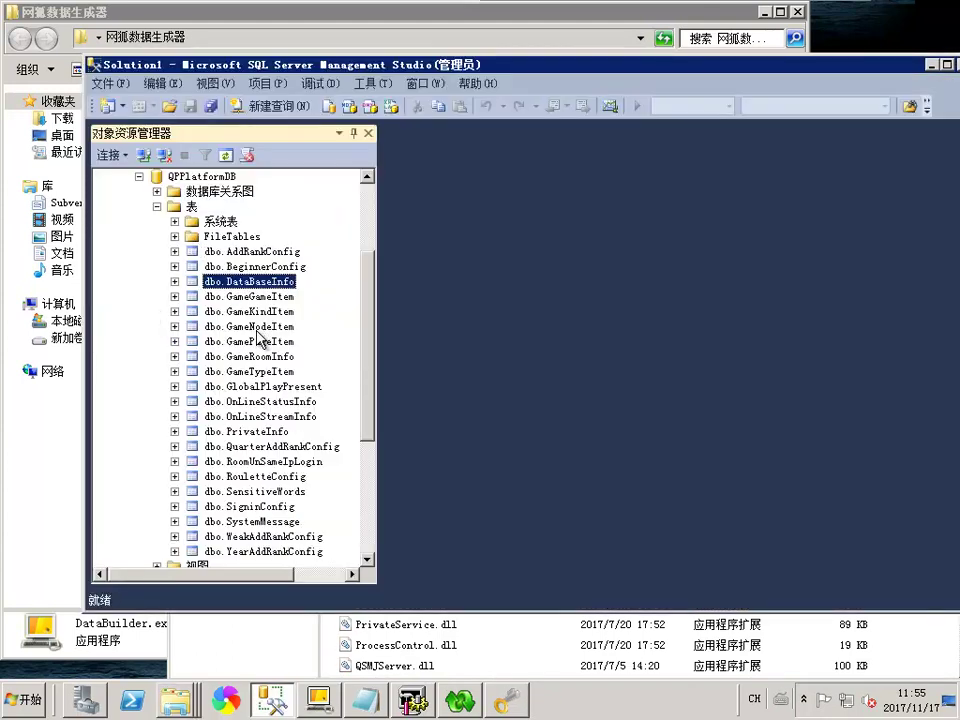
pyautogui.rightClick(260, 358)
pyautogui.click(430, 356)
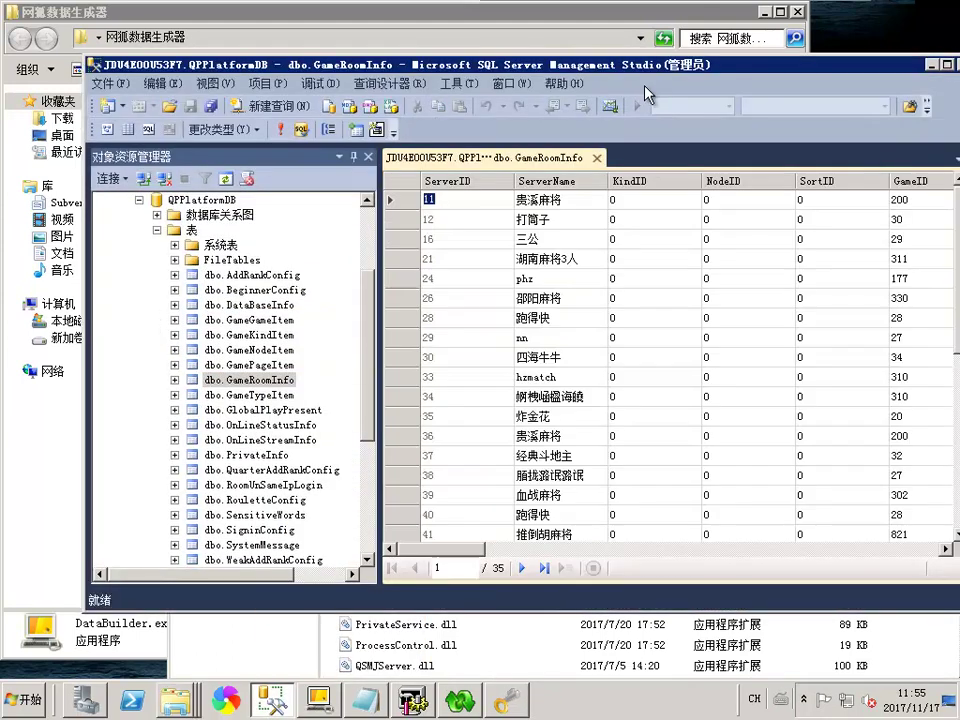
pyautogui.doubleClick(646, 68)
pyautogui.scroll(-5, 476, 566)
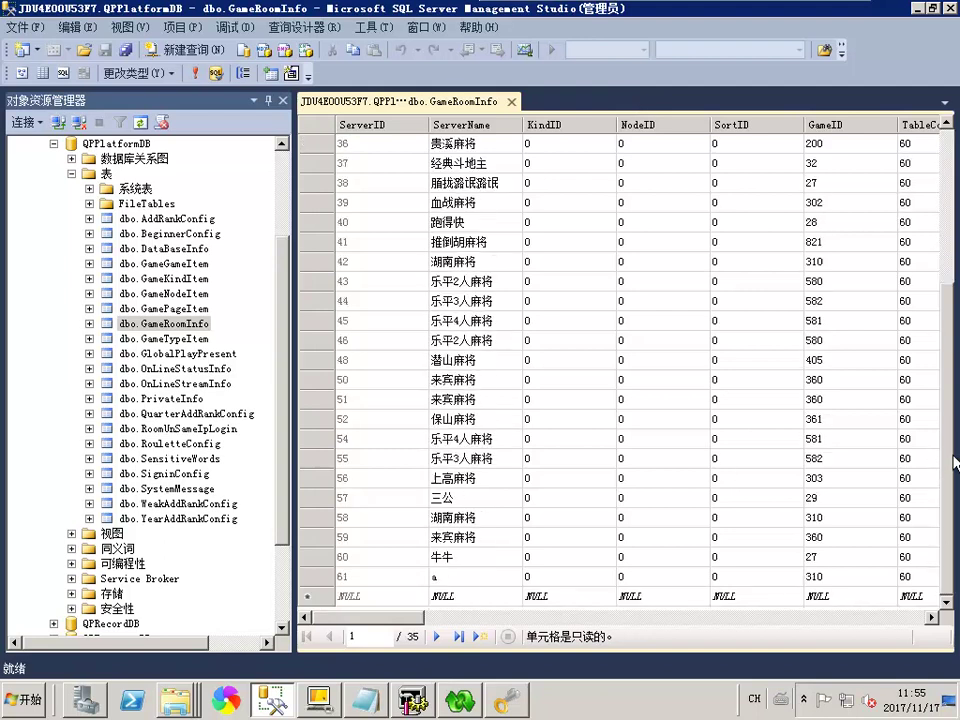
pyautogui.click(324, 578)
pyautogui.hscroll(10, 600, 450)
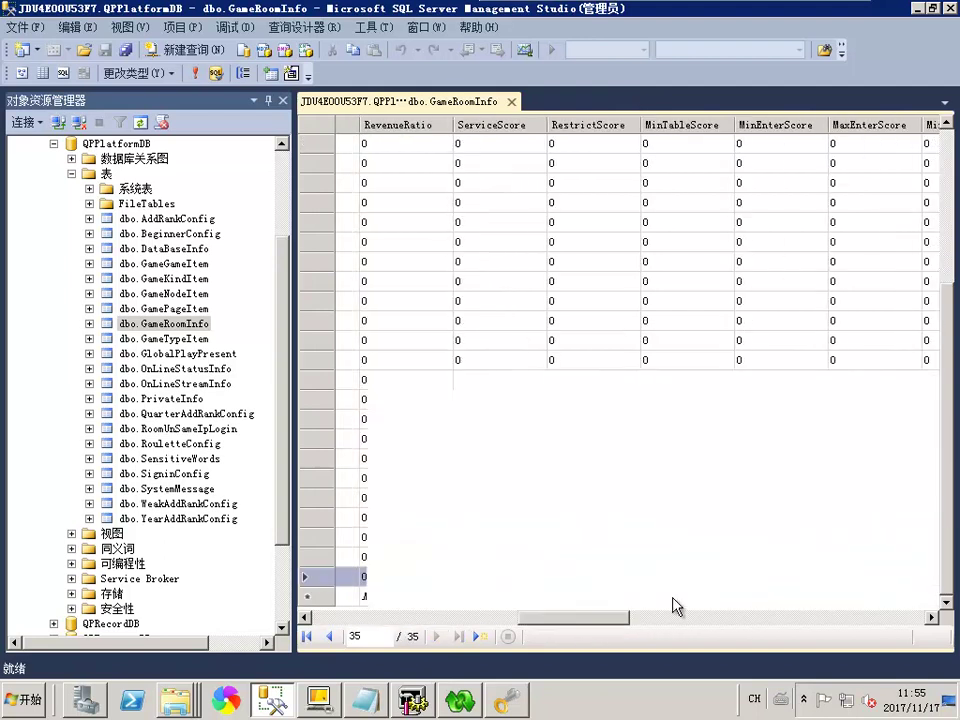
pyautogui.moveTo(783, 606); pyautogui.dragTo(838, 606)
# Copy row 61's ServiceMachine code and type 有这么多教大家一个方例便批量改的 into the notes
pyautogui.click(731, 577)
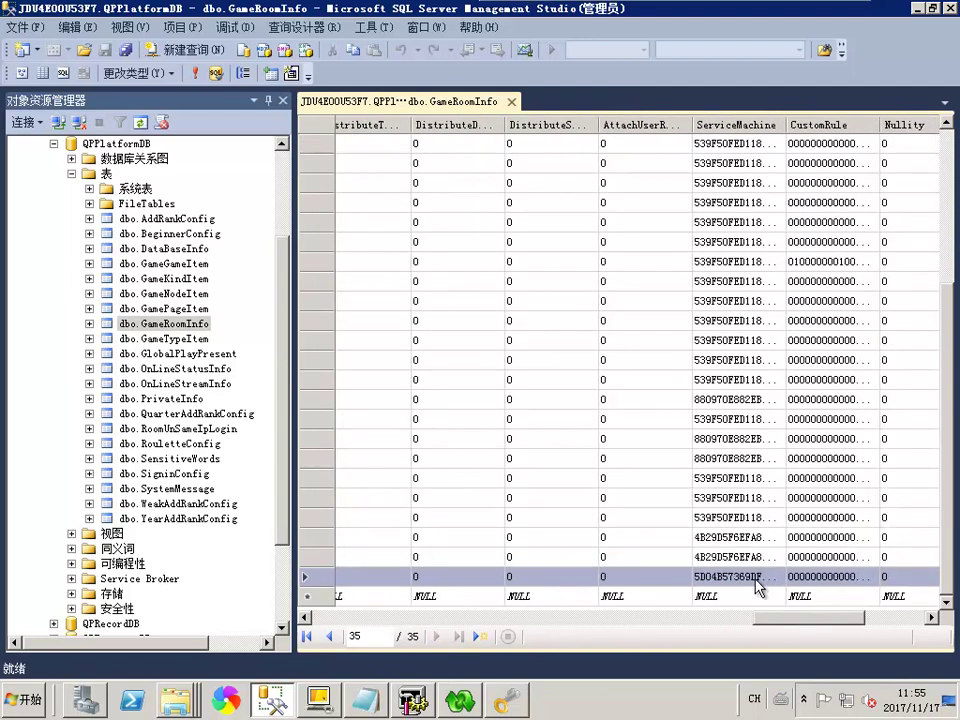
pyautogui.rightClick(731, 577)
pyautogui.click(773, 453)
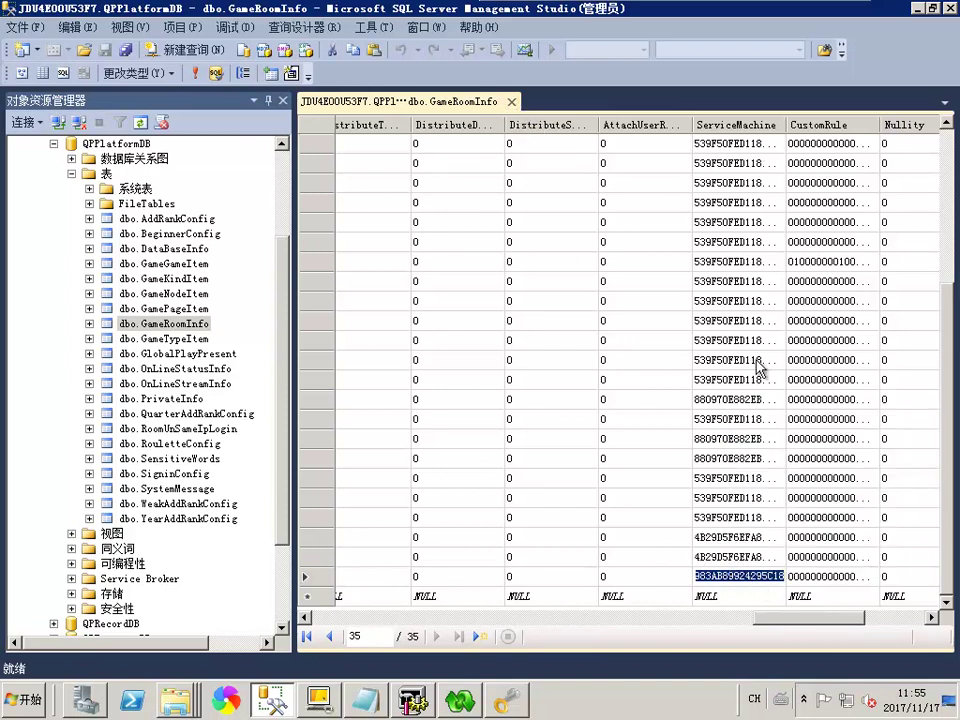
pyautogui.click(610, 25)
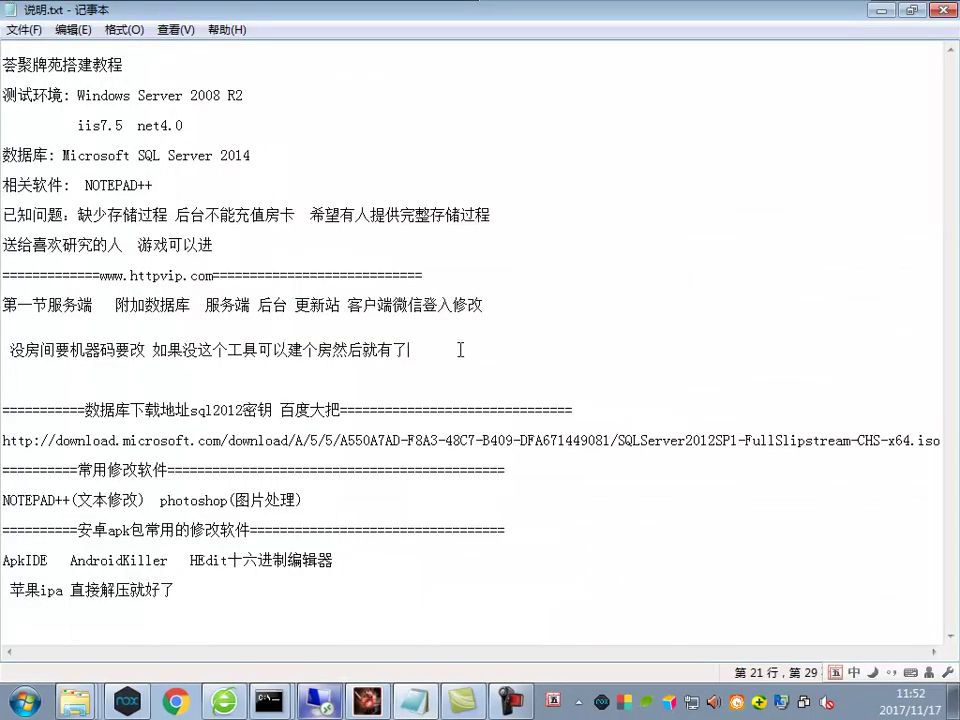
pyautogui.write('有这么多教大家一个')
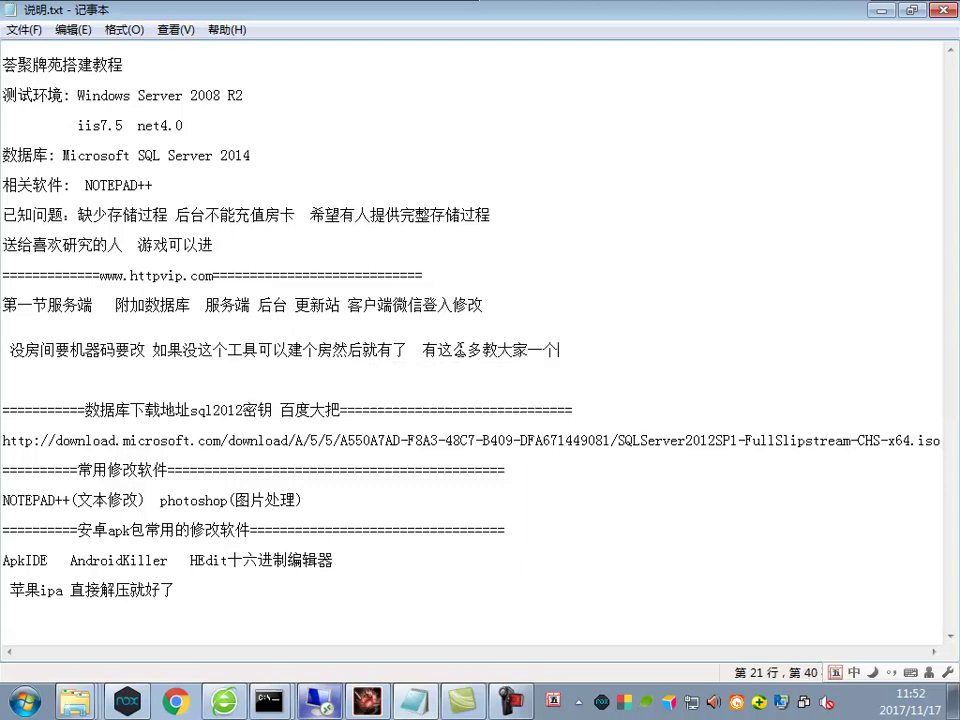
pyautogui.write('方例便批量改的')
# Script an UPDATE for GameRoomInfo into a new query editor window
pyautogui.click(320, 700)
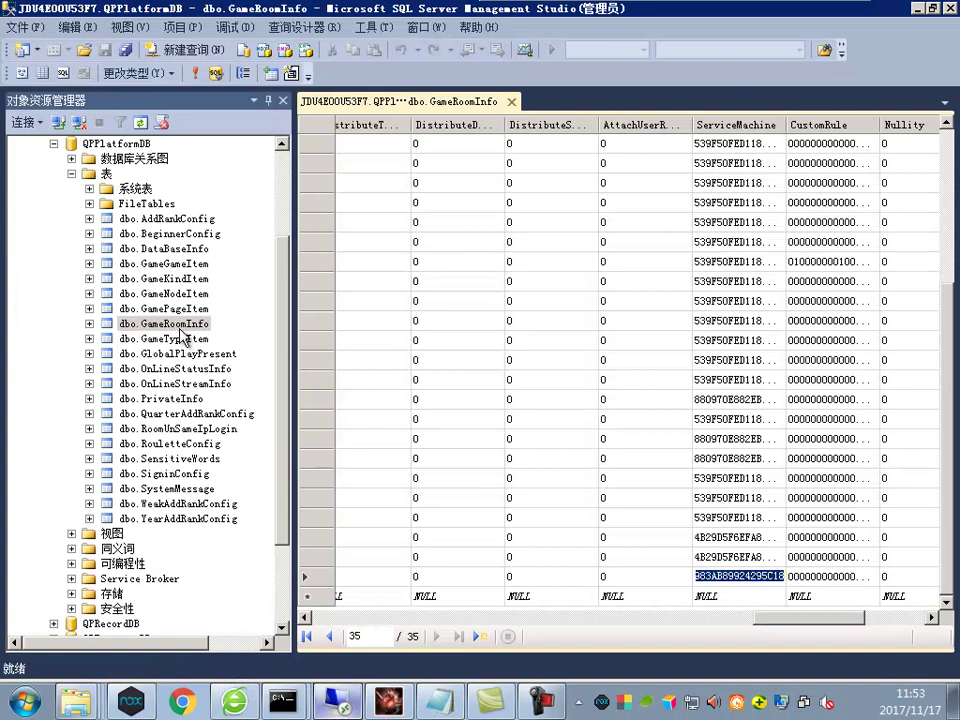
pyautogui.rightClick(179, 324)
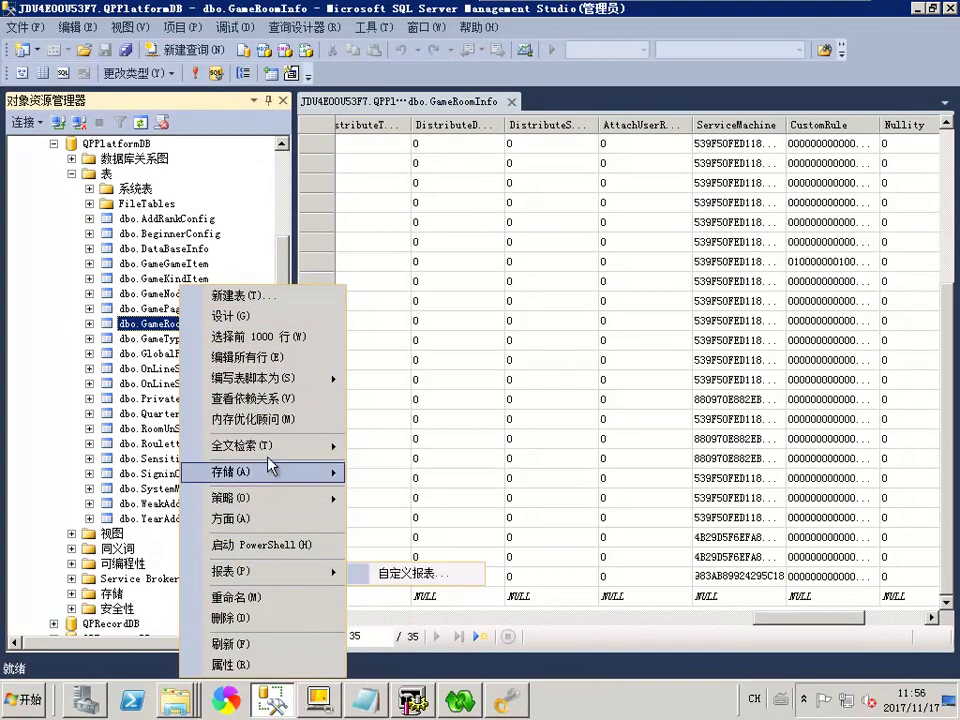
pyautogui.moveTo(287, 380)
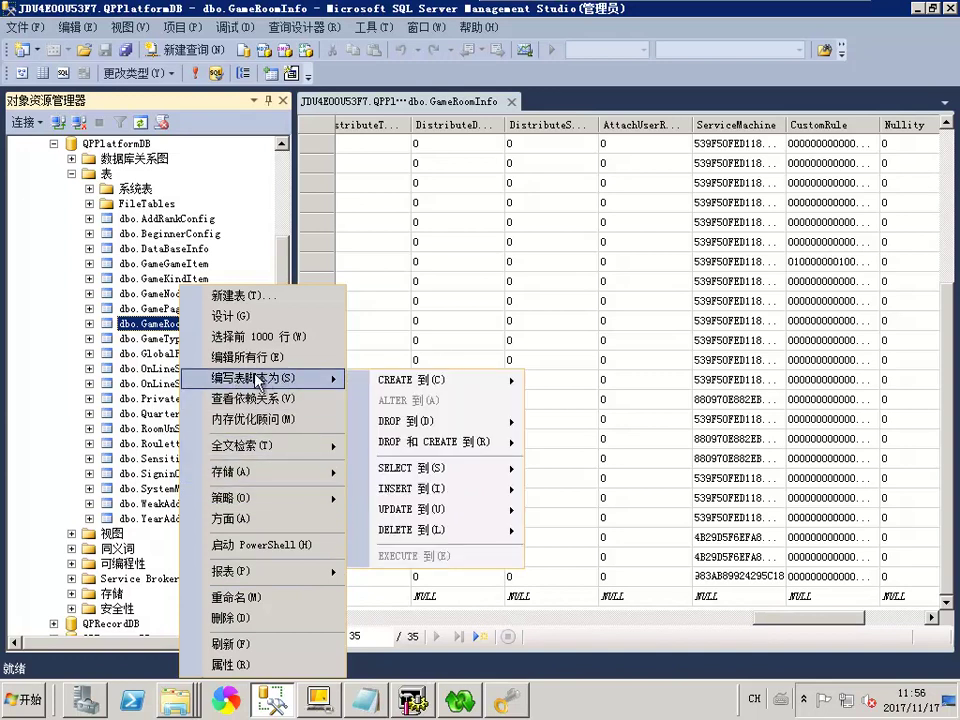
pyautogui.moveTo(516, 509)
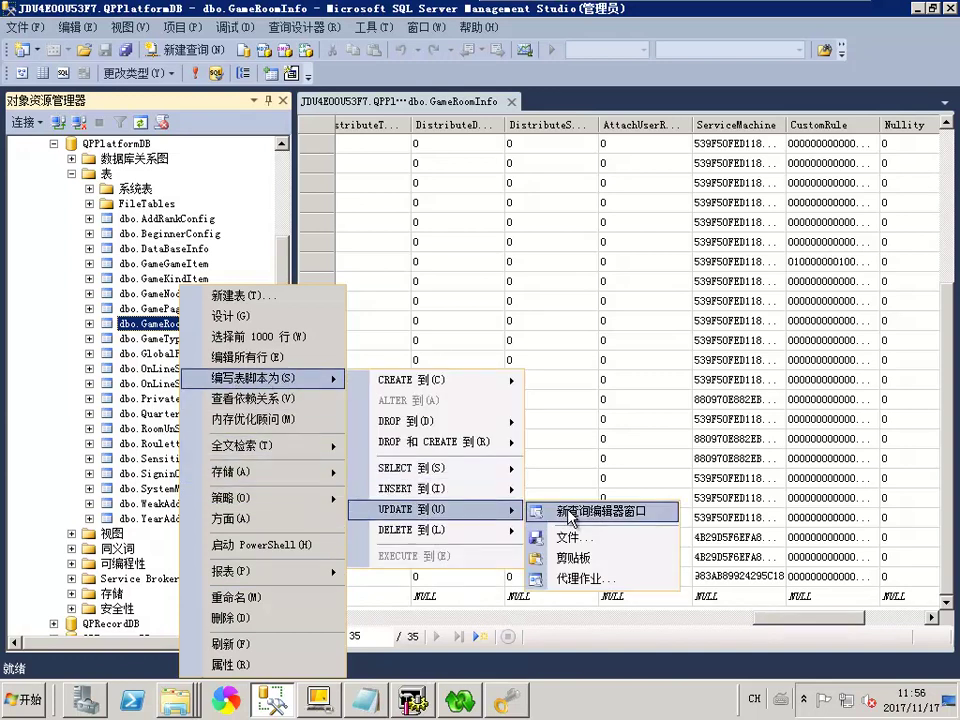
pyautogui.click(565, 511)
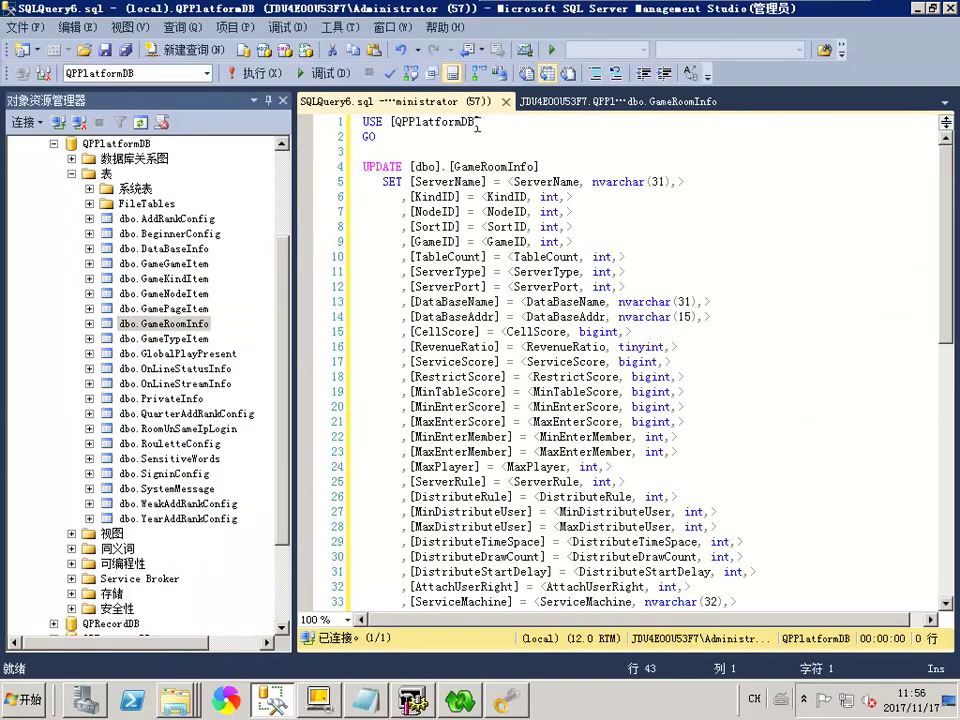
pyautogui.click(568, 102)
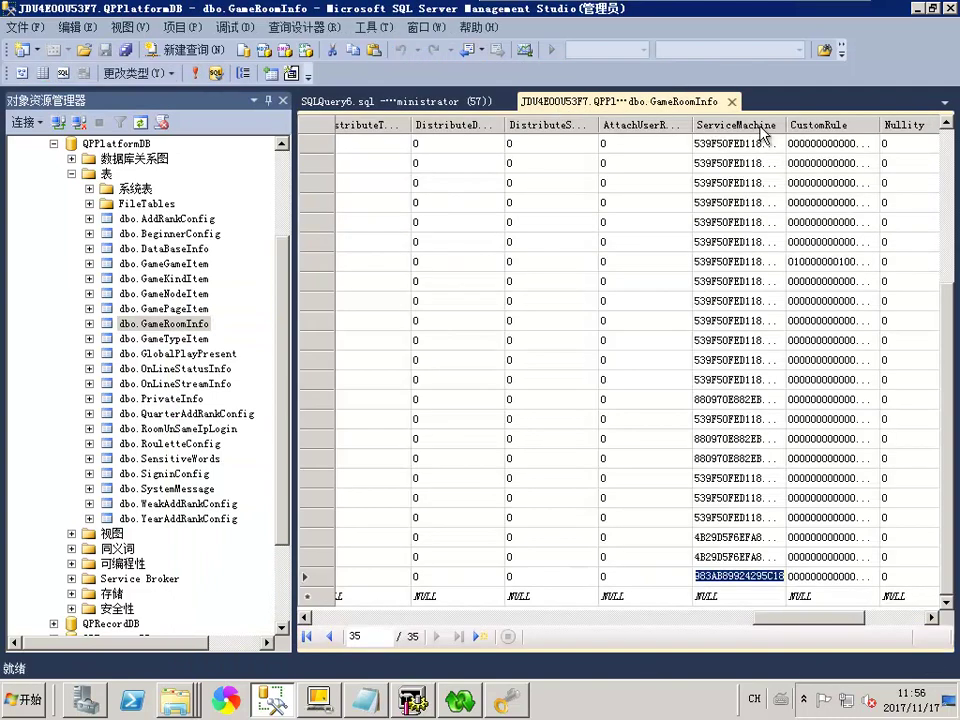
pyautogui.click(380, 102)
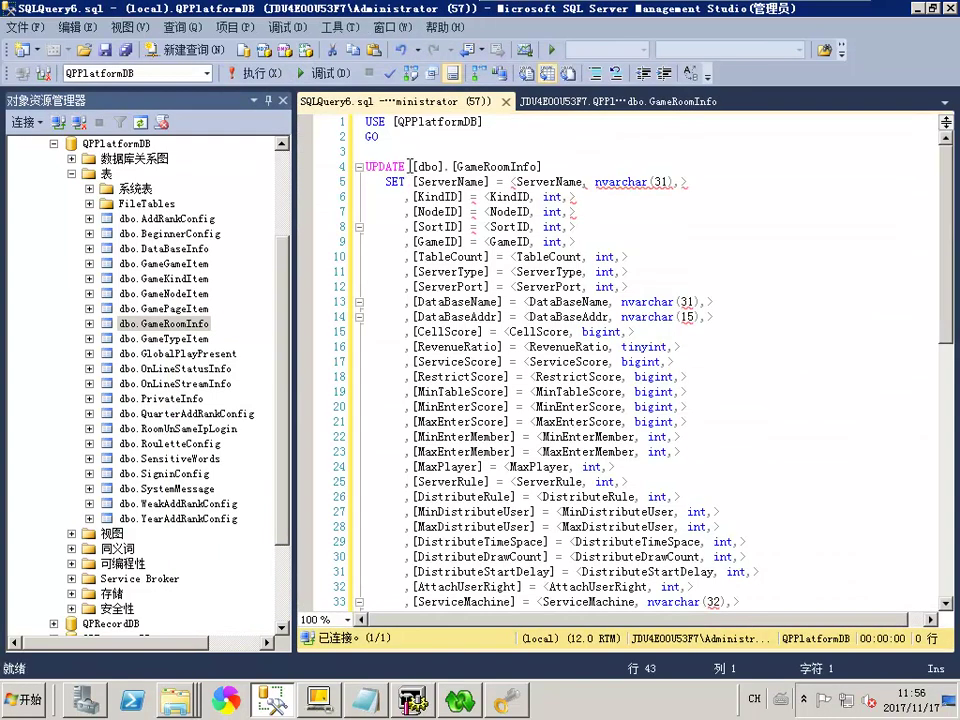
# Delete all SET lines except ServiceMachine and paste the copied machine code as its value
pyautogui.moveTo(413, 182); pyautogui.dragTo(415, 421)
pyautogui.press('Delete')
pyautogui.scroll(1, 542, 165)
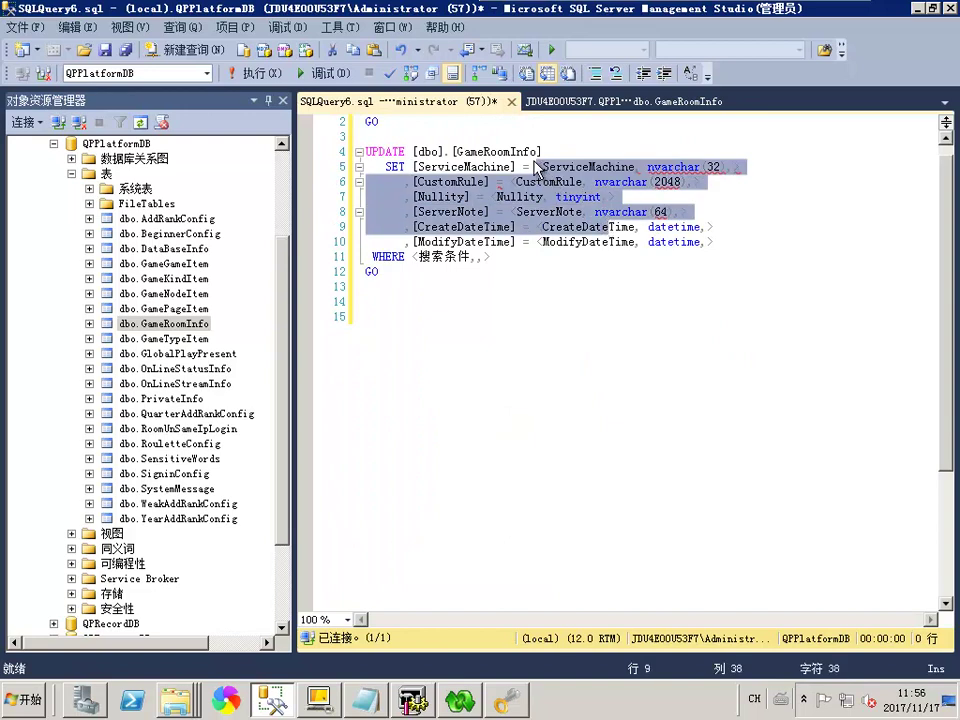
pyautogui.keyDown('shift'); pyautogui.click(525, 265); pyautogui.keyUp('shift')
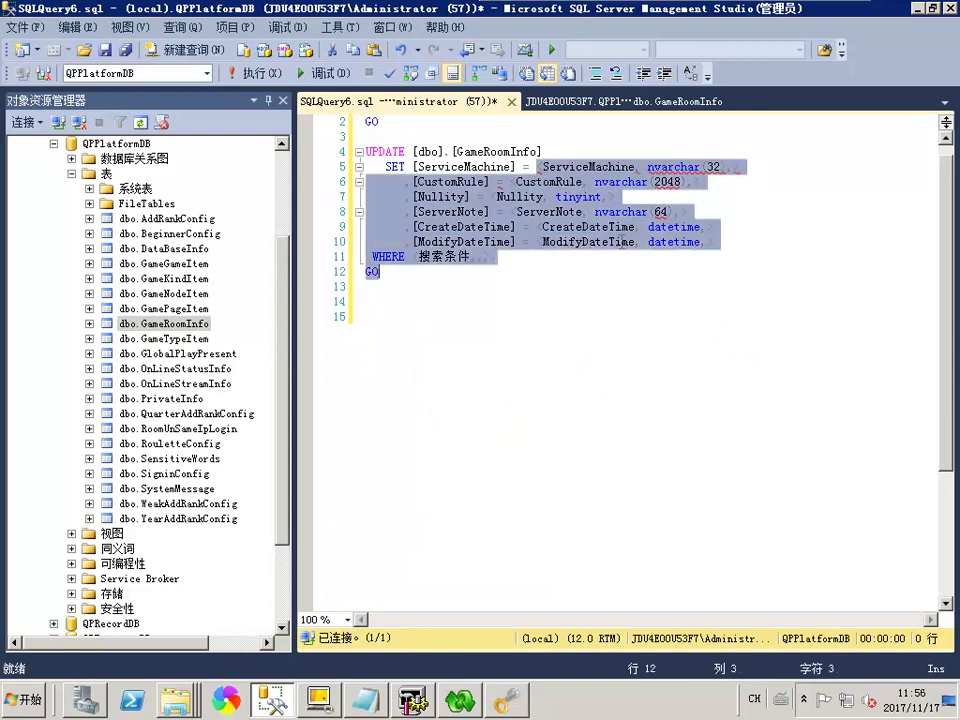
pyautogui.write('5D04B57369DF3D59983AB89924295C18')
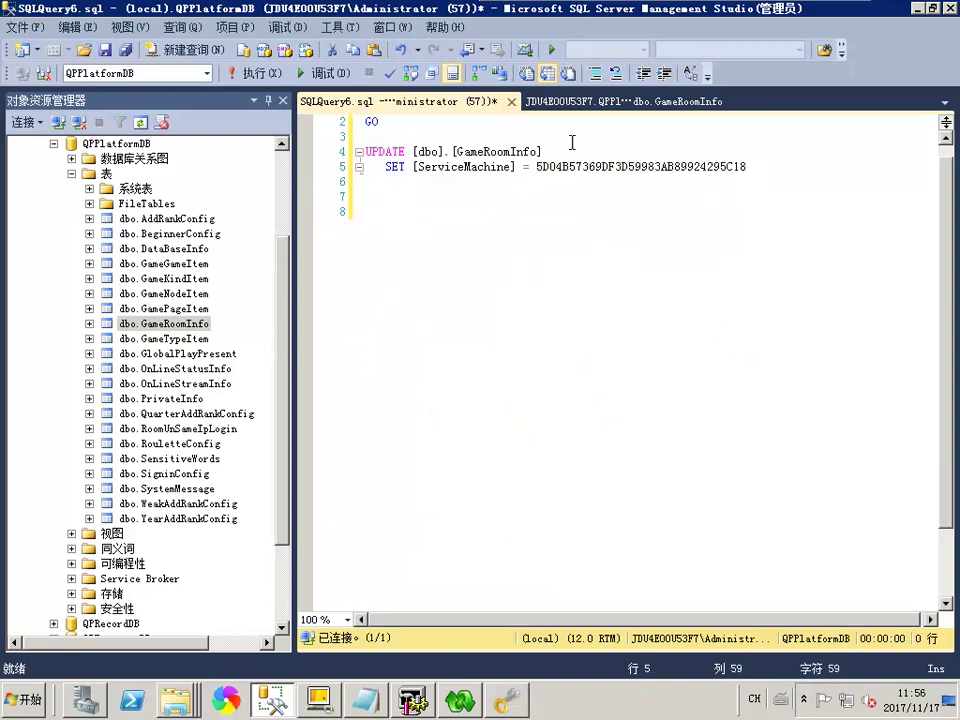
pyautogui.click(602, 102)
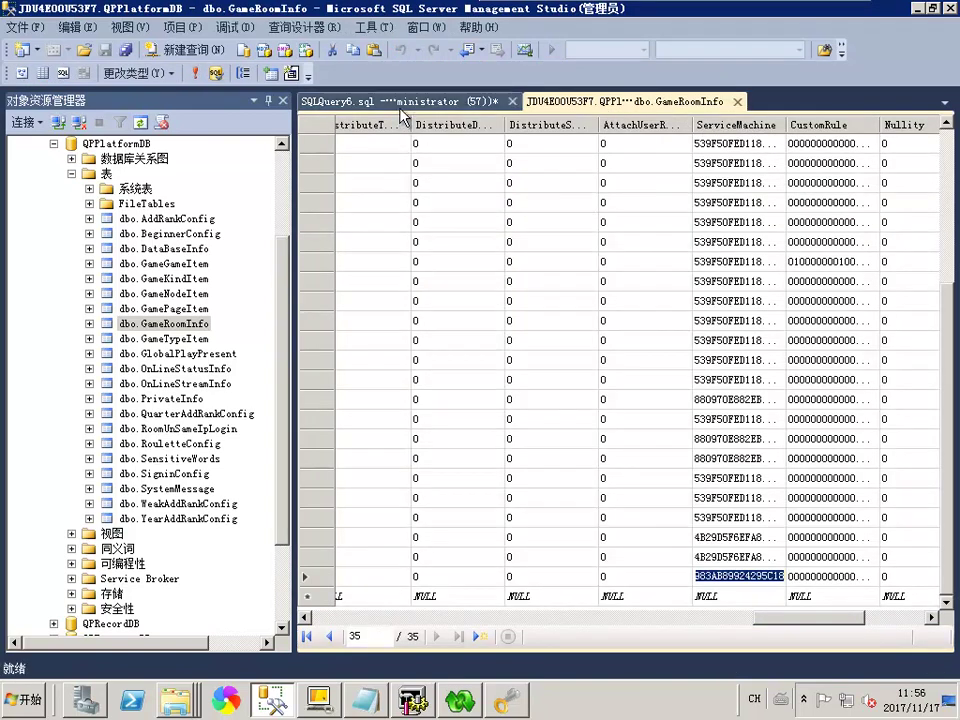
pyautogui.click(400, 104)
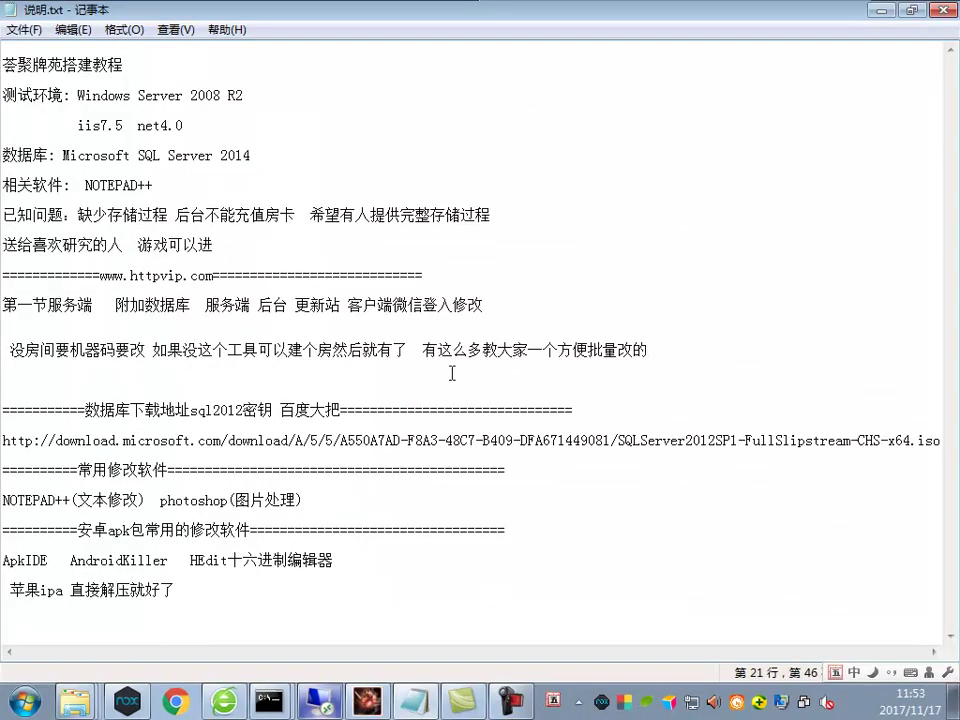
# Add the line 批量改你要改的栏目是所有修改 below the machine-code tip in the notes
pyautogui.write('批量')
pyautogui.write('改你要')
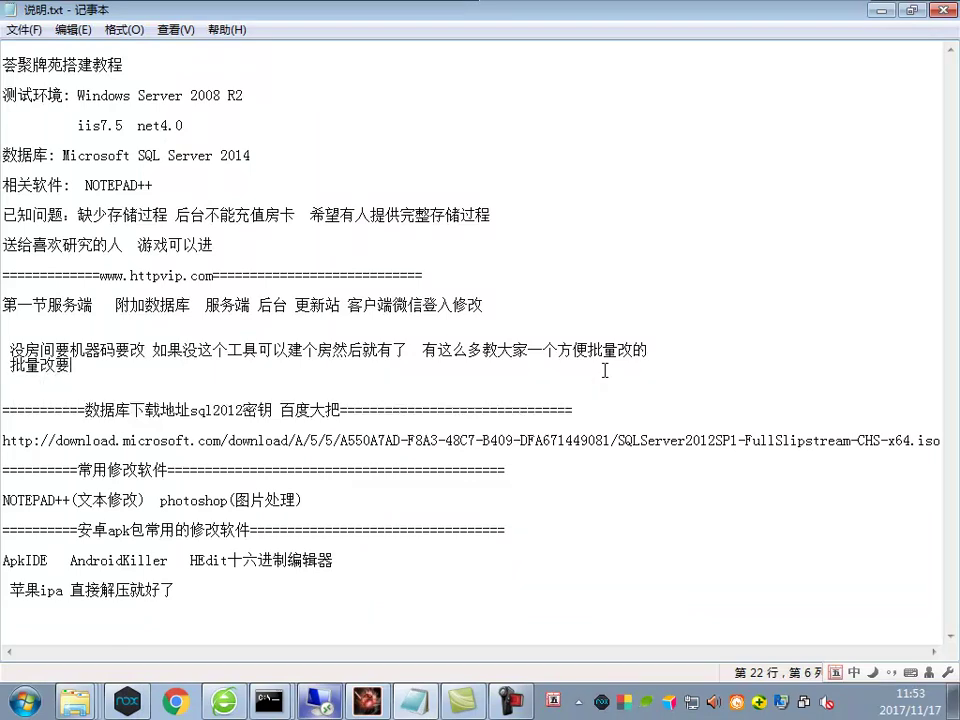
pyautogui.write('改的')
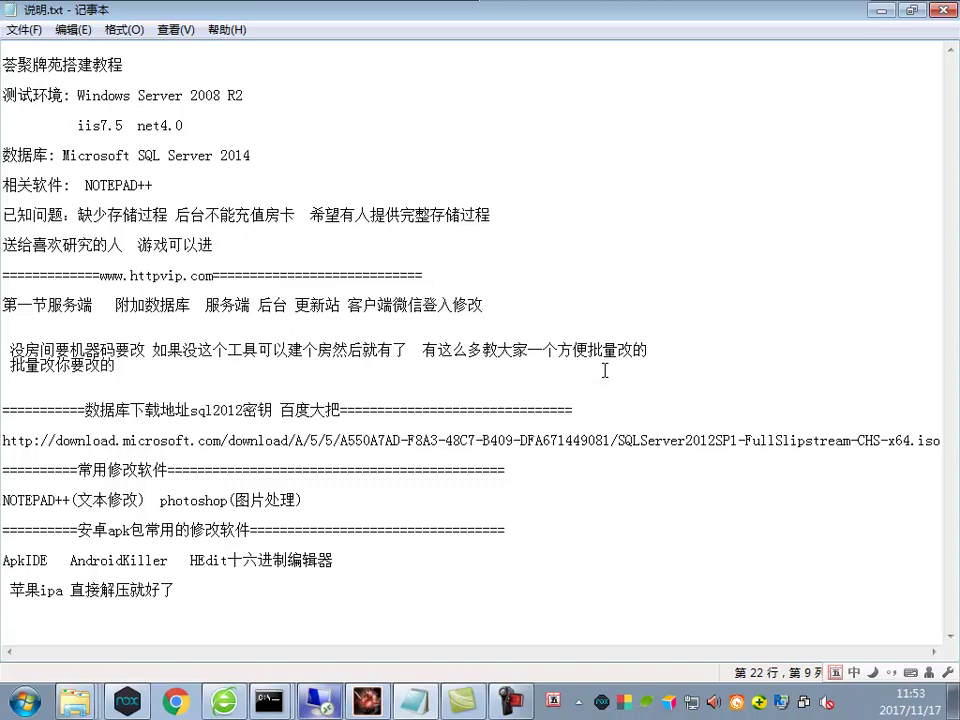
pyautogui.write('档')
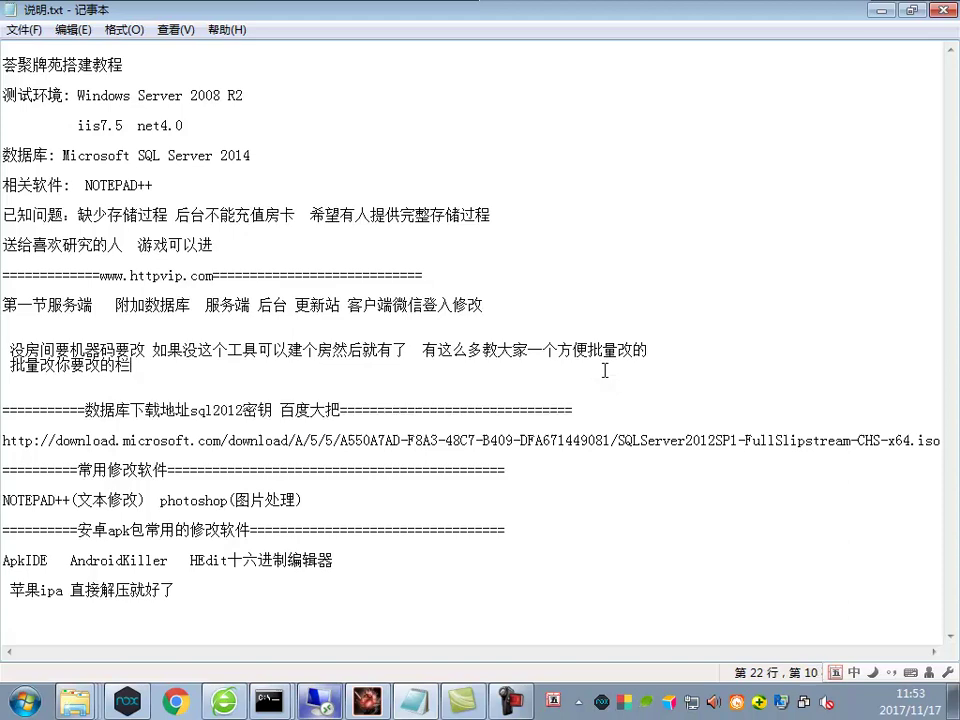
pyautogui.press('BackSpace')
pyautogui.write('栏')
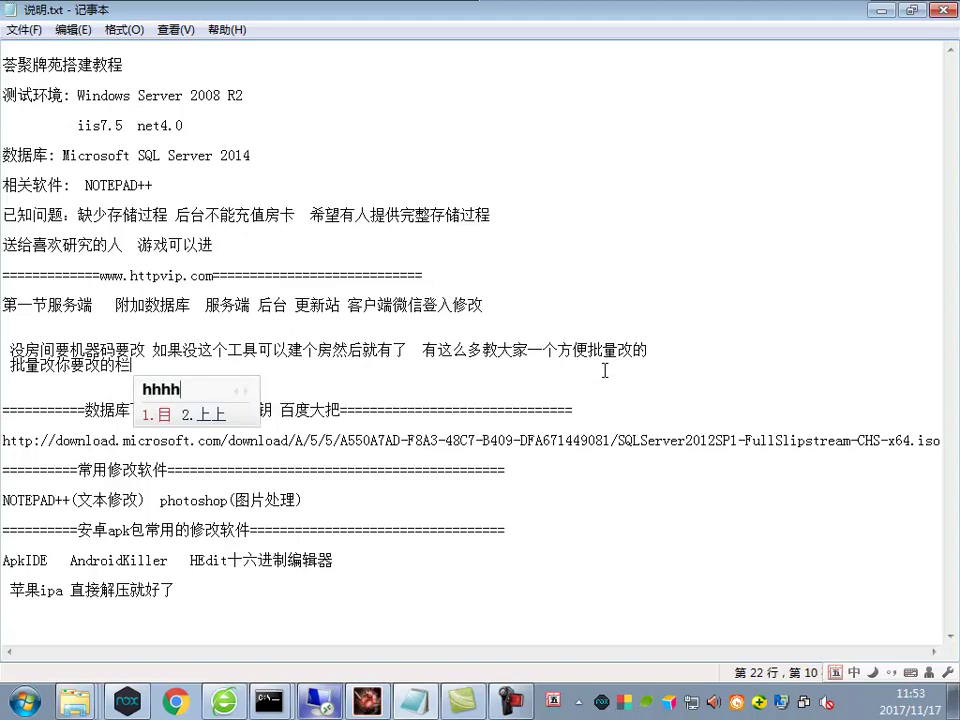
pyautogui.write('目是所')
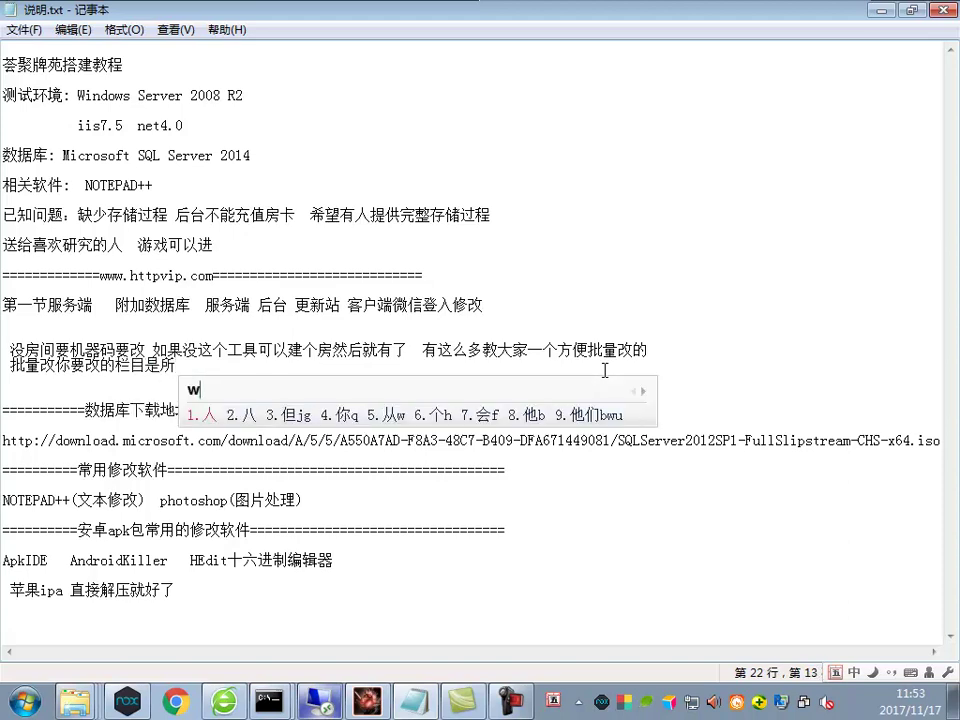
pyautogui.write('有修改')
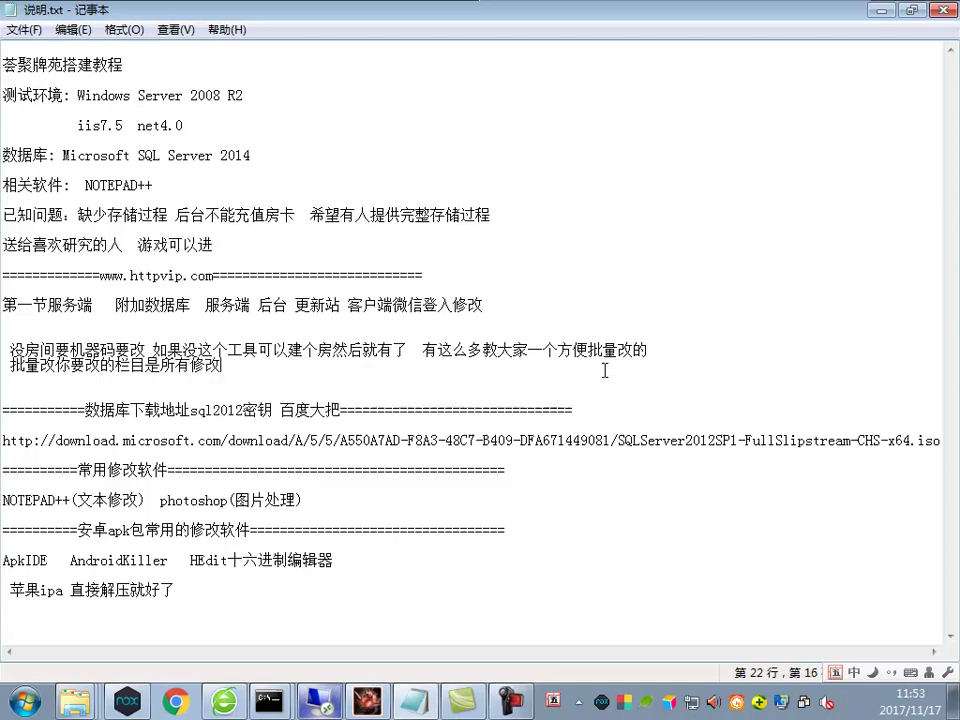
pyautogui.click(318, 703)
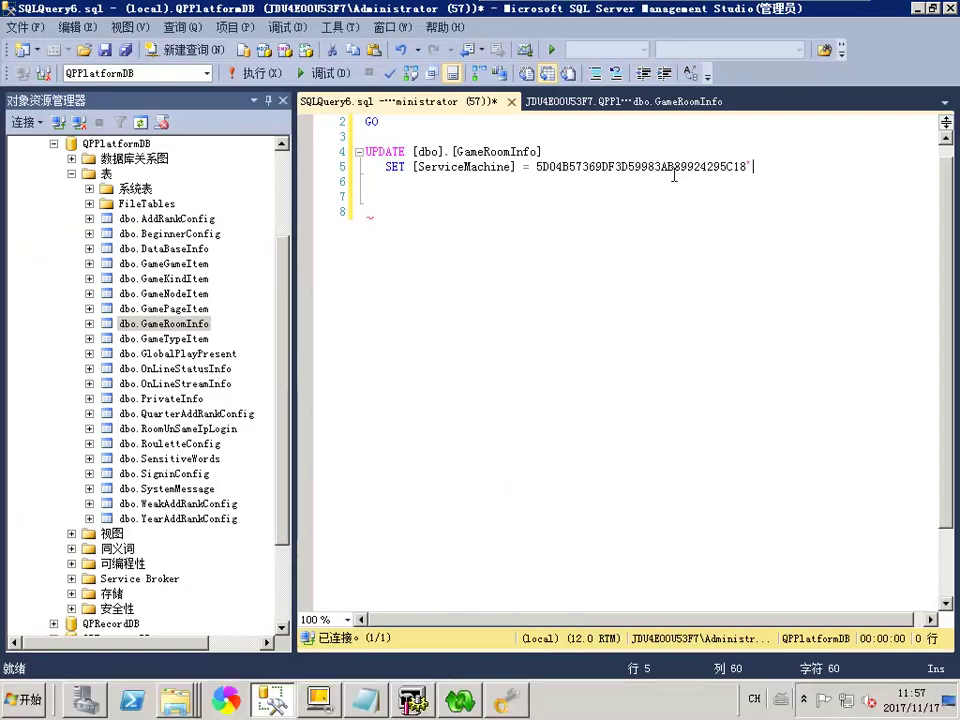
# Add the missing quote to the machine code and run the UPDATE, affecting 35 rows
pyautogui.click(537, 170)
pyautogui.write("'")
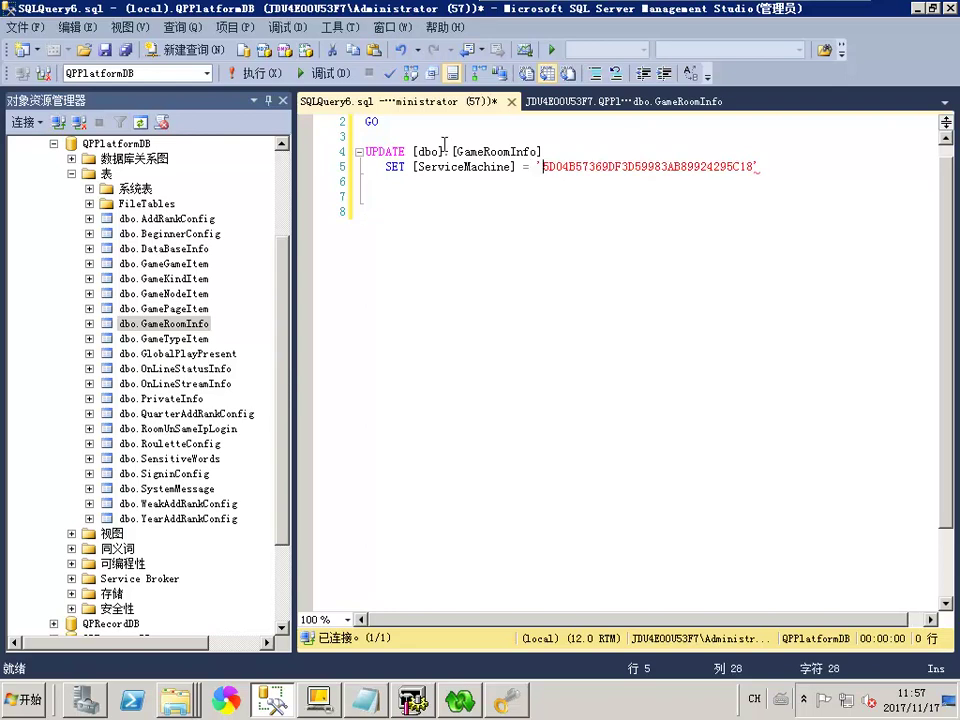
pyautogui.click(258, 73)
# Reopen GameRoomInfo rows and widen ServiceMachine to confirm 5D04B57369DF3D59983AB89924295C18 everywhere
pyautogui.click(560, 101)
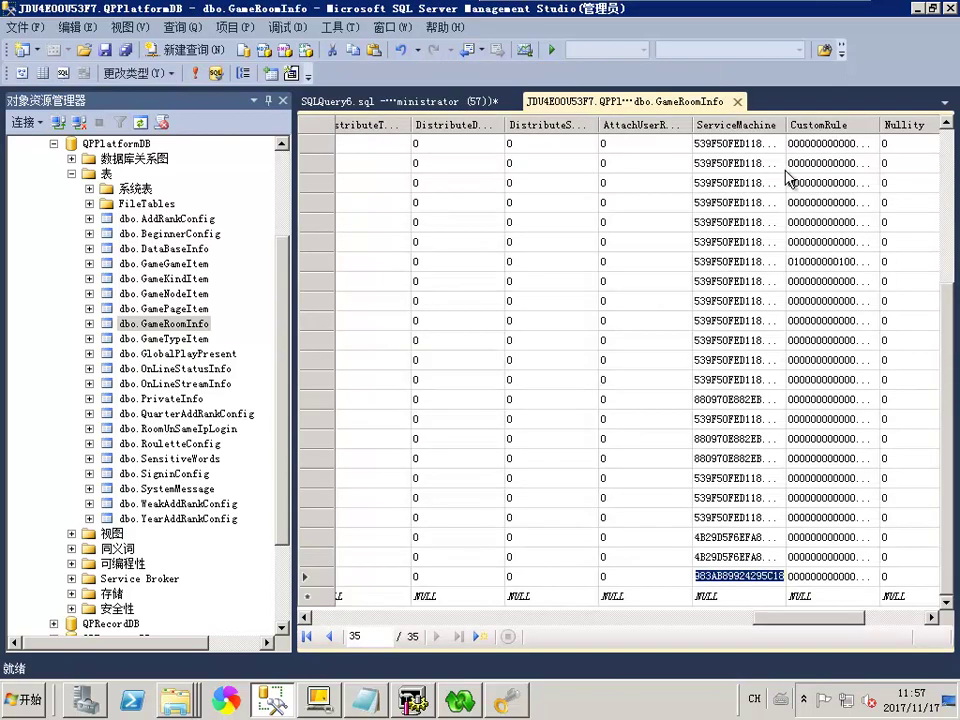
pyautogui.click(736, 101)
pyautogui.rightClick(178, 323)
pyautogui.click(232, 357)
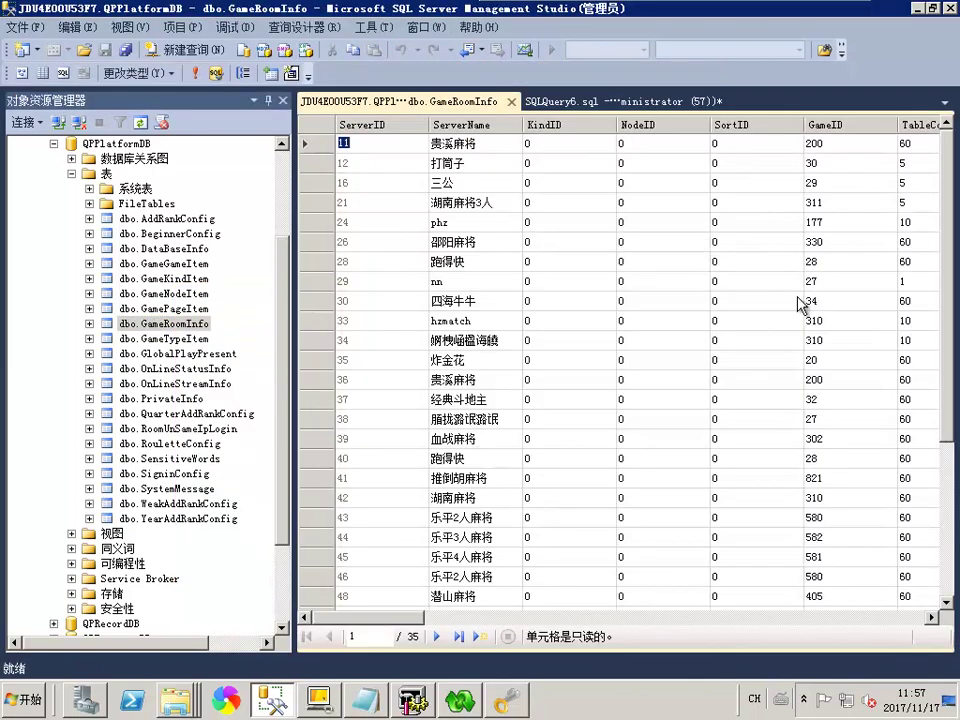
pyautogui.click(857, 618)
pyautogui.click(857, 618)
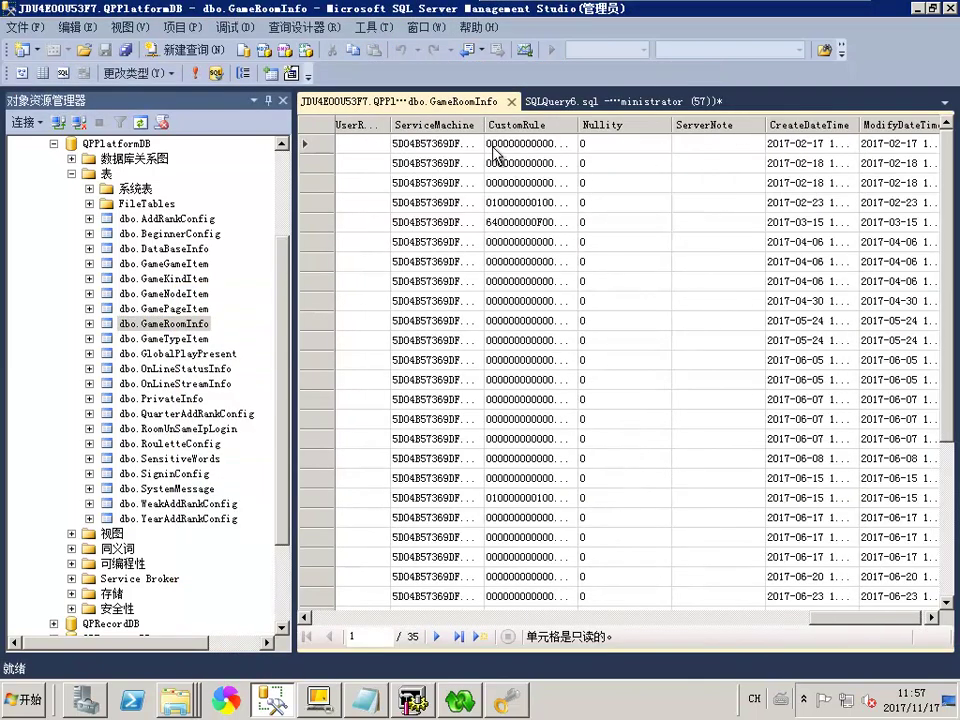
pyautogui.doubleClick(485, 124)
pyautogui.click(470, 199)
pyautogui.click(470, 478)
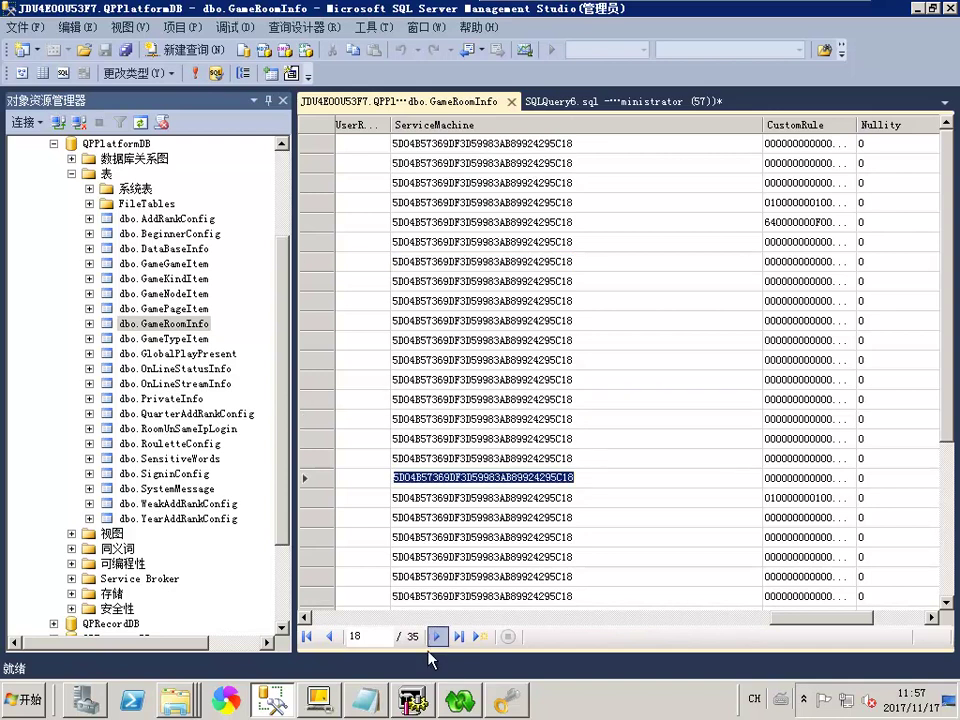
pyautogui.click(461, 704)
pyautogui.rightClick(185, 708)
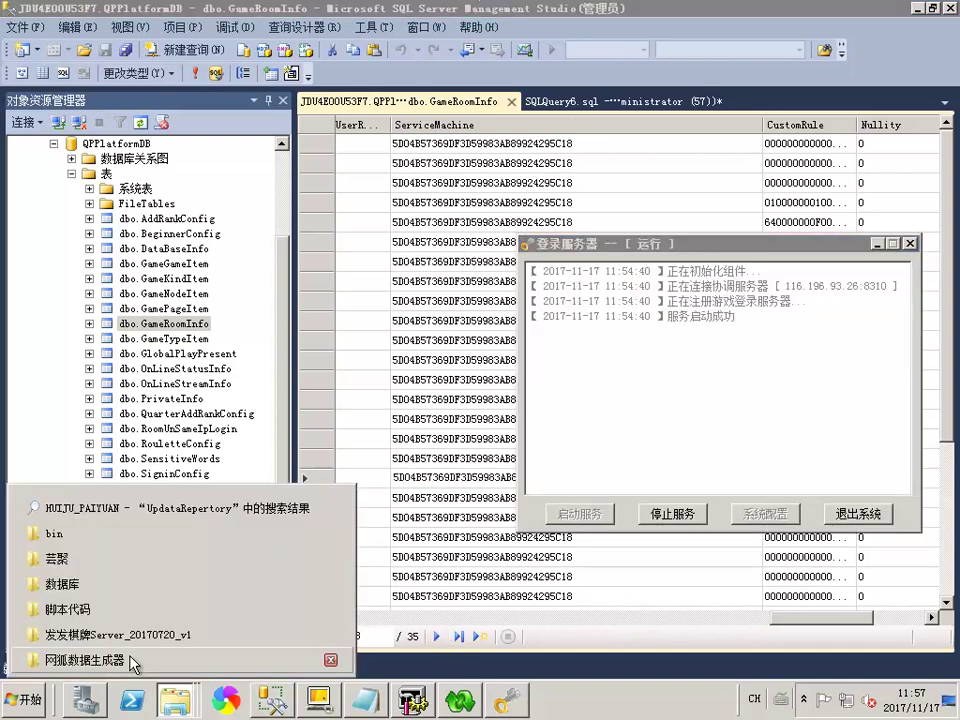
# Run GameServer, load the 贵溪麻将 room and start its service on port 21231
pyautogui.click(120, 635)
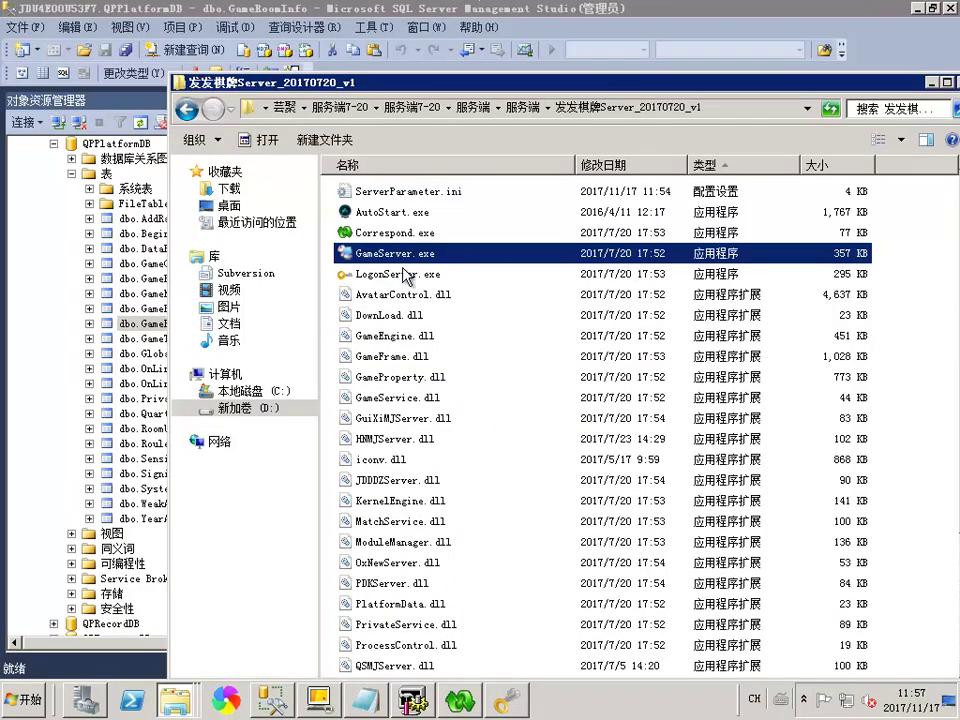
pyautogui.click(398, 273)
pyautogui.doubleClick(395, 253)
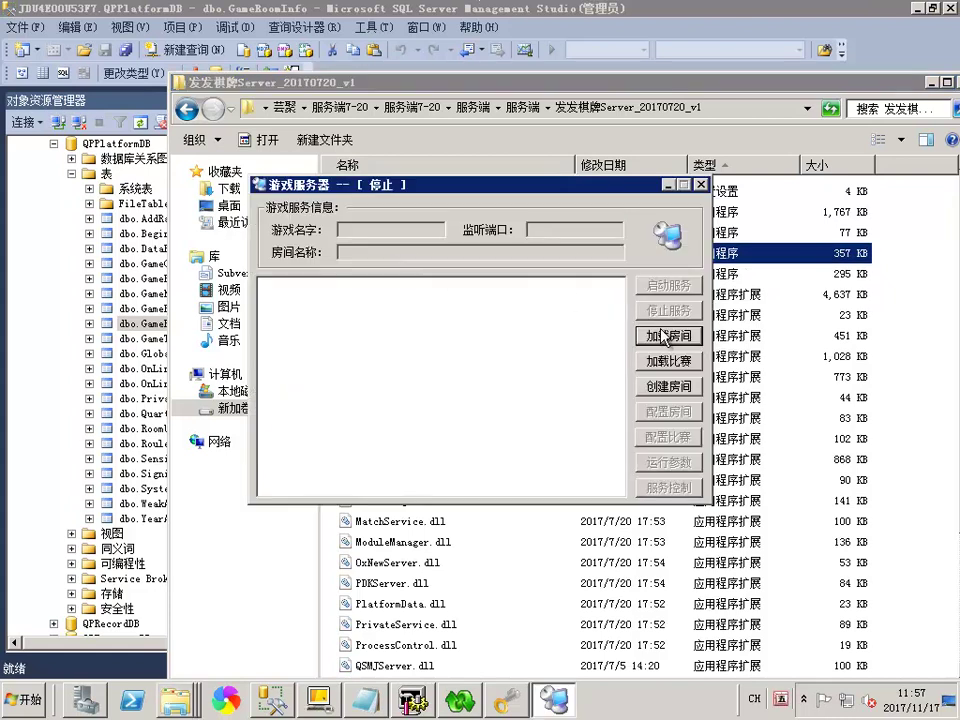
pyautogui.click(620, 335)
pyautogui.click(283, 262)
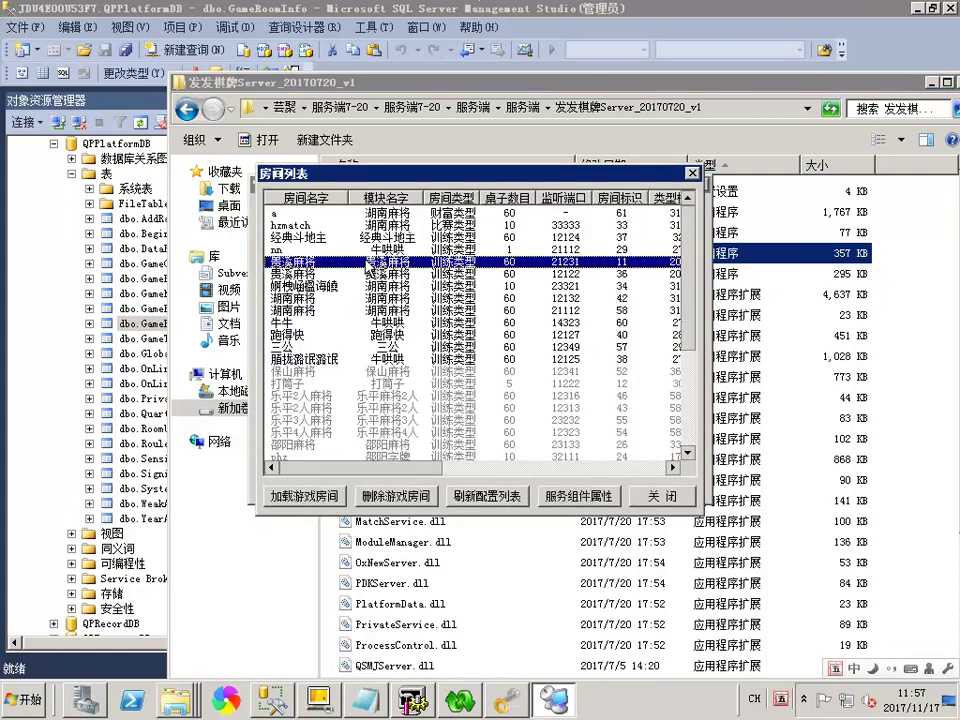
pyautogui.click(303, 495)
pyautogui.click(668, 285)
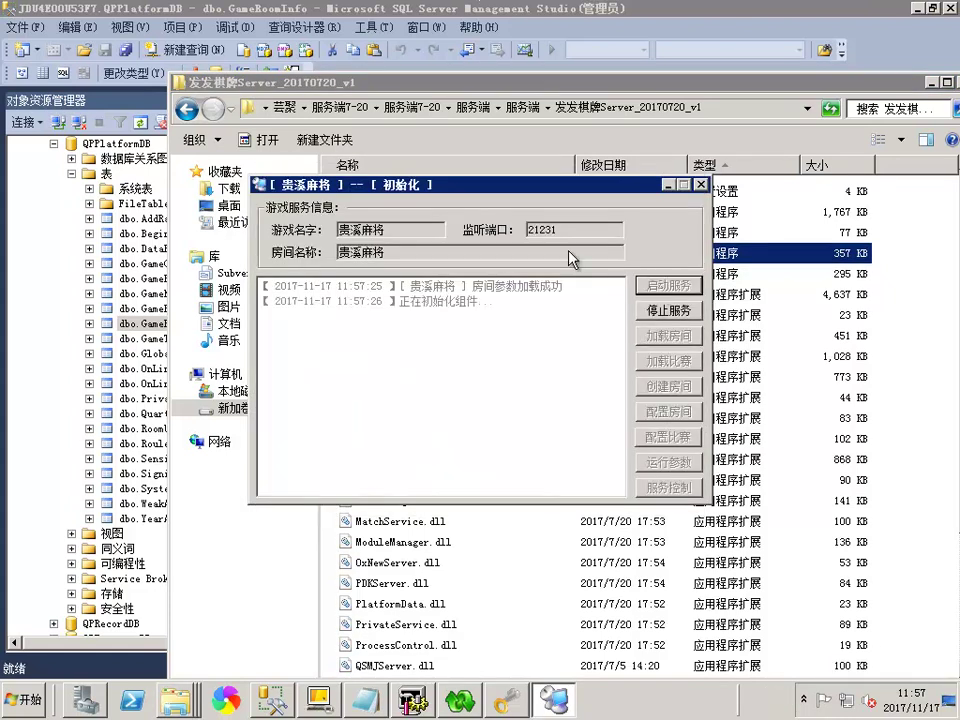
pyautogui.moveTo(576, 197); pyautogui.dragTo(515, 176)
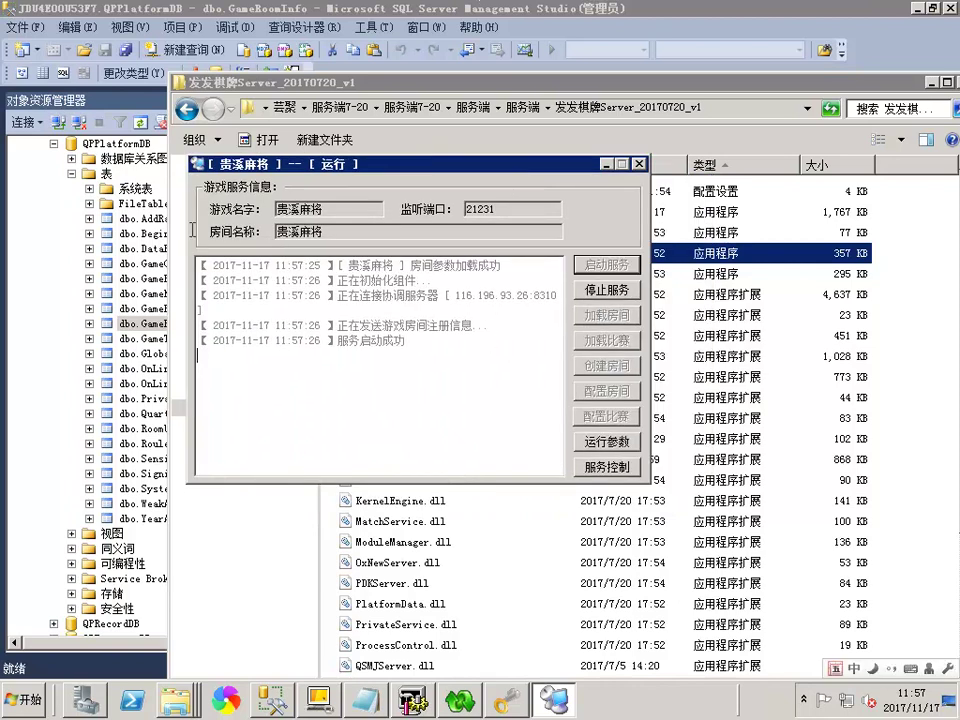
pyautogui.hotkey('ctrl', 'a')
pyautogui.click(337, 296)
pyautogui.moveTo(400, 164); pyautogui.dragTo(353, 182)
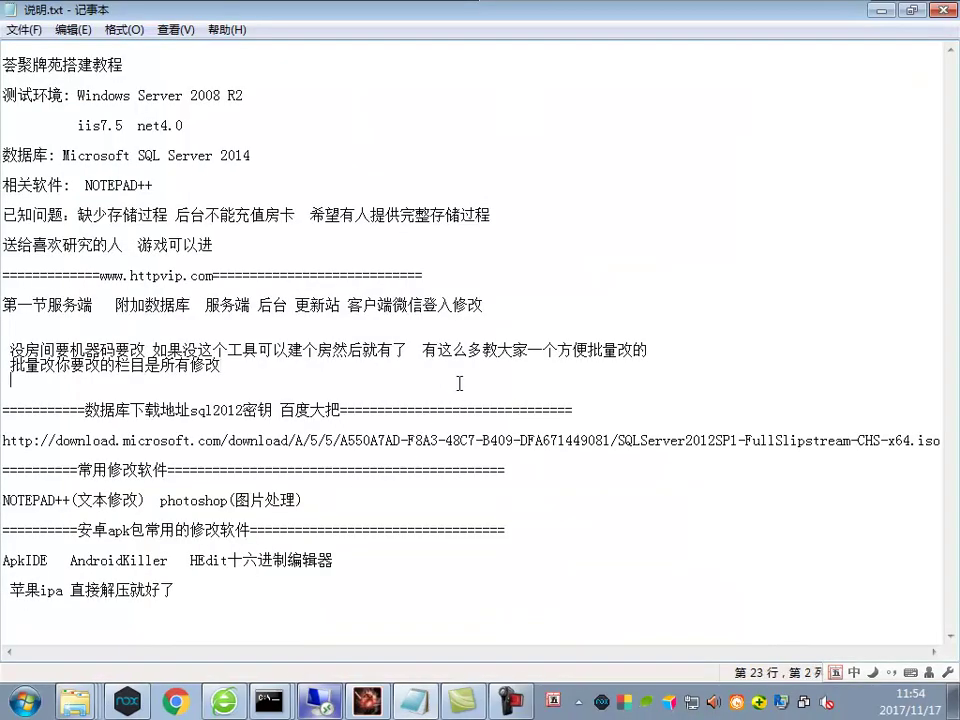
# Add a new note line under the batch-edit remark reading 批量启动的可以去大富豪提过来
pyautogui.press('Return')
pyautogui.write('批')
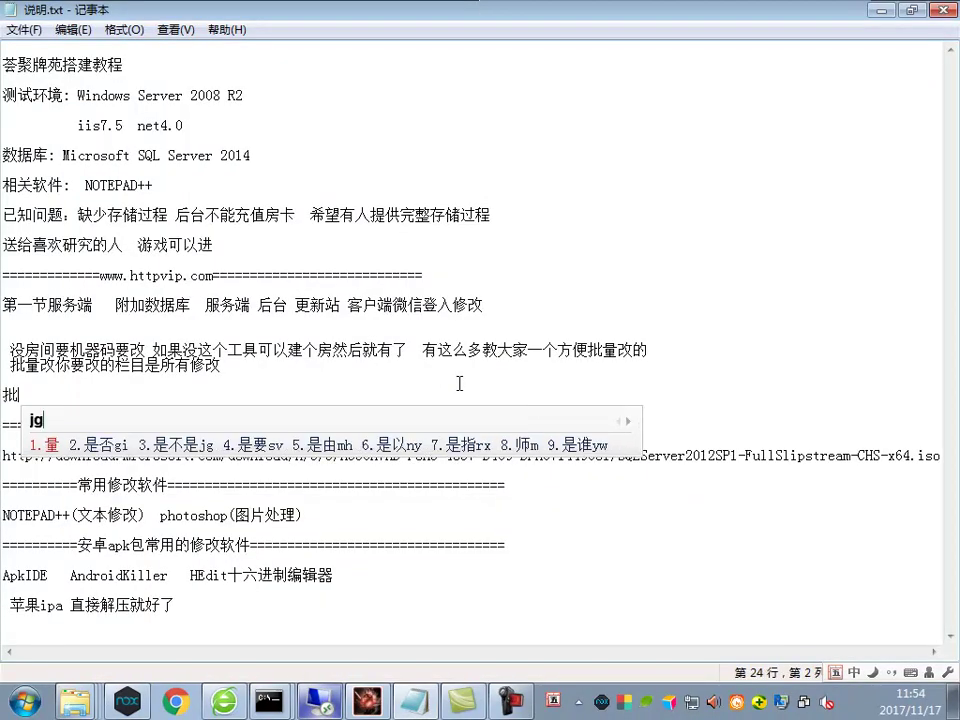
pyautogui.write('量y记')
pyautogui.press('BackSpace')
pyautogui.write('启flc')
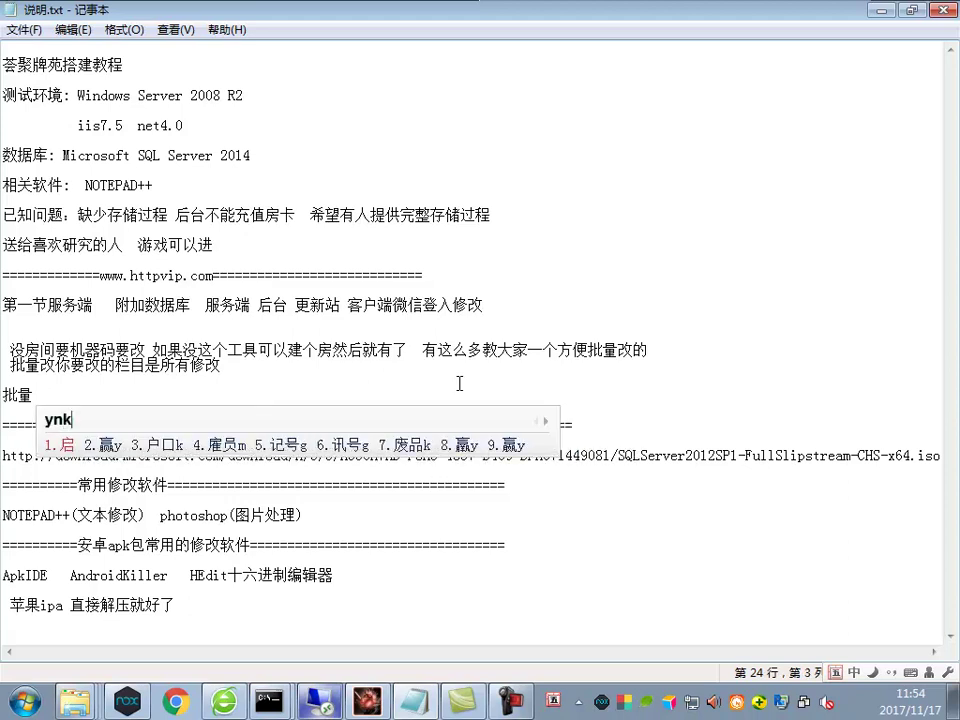
pyautogui.write('动的t')
pyautogui.press('BackSpace')
pyautogui.write('可以去大富')
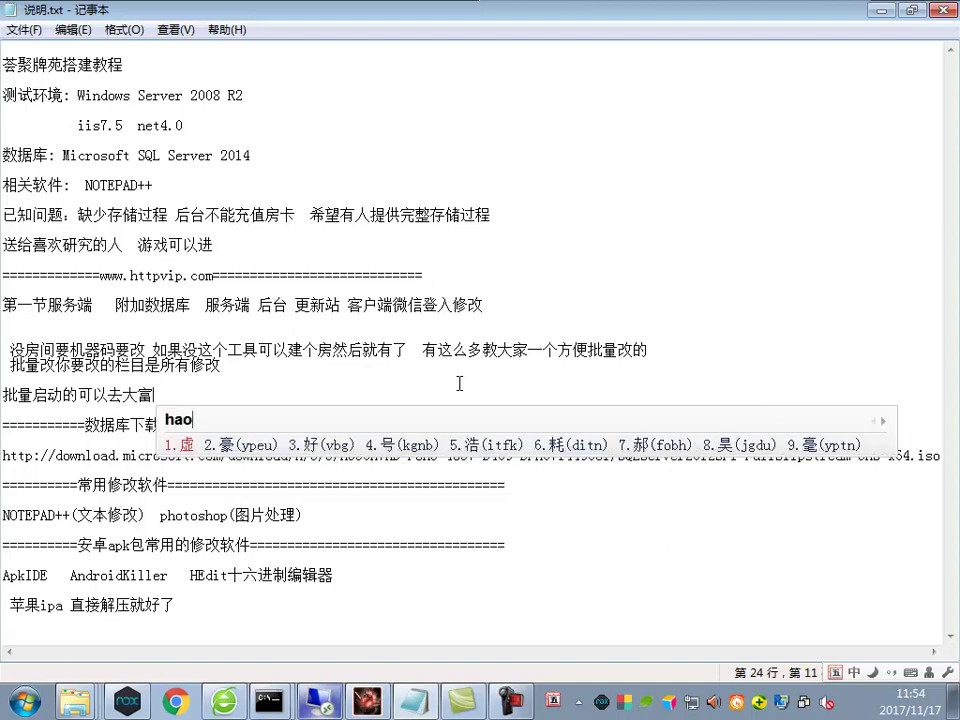
pyautogui.write('hao2')
pyautogui.write('提过来')
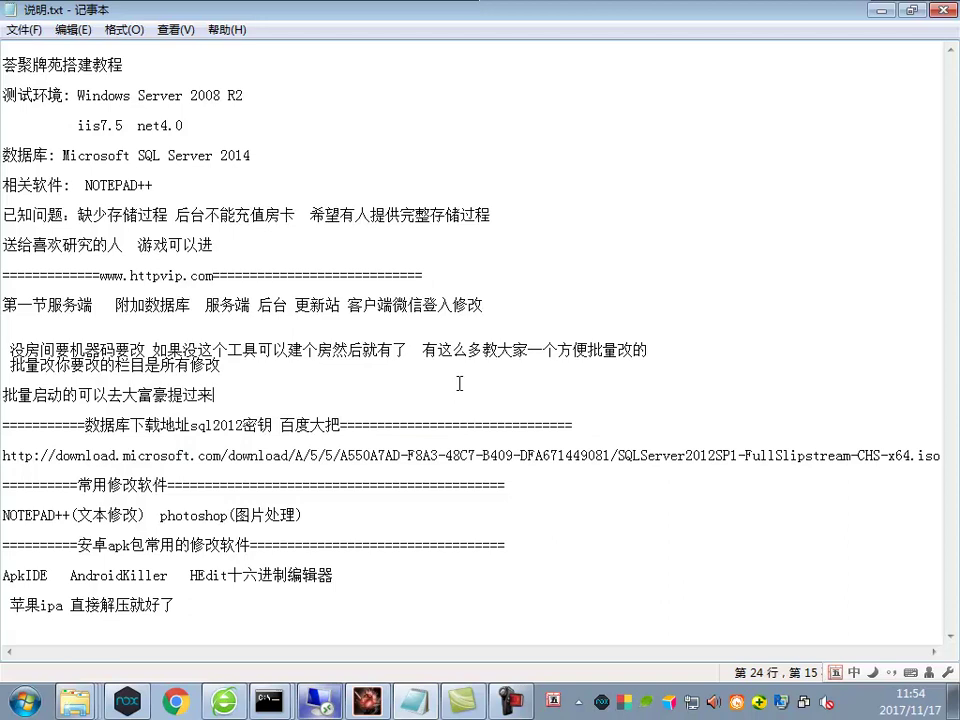
pyautogui.write('就这个')
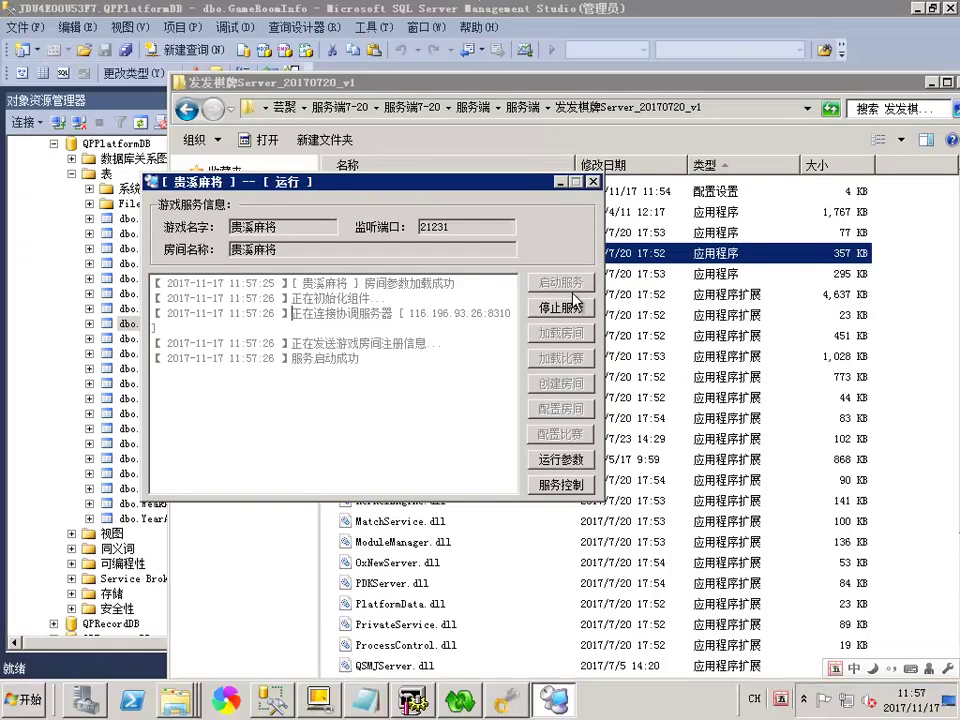
# Stop and close the 贵溪麻将 room service, and paste the AutoStart.exe name into the notes
pyautogui.click(557, 307)
pyautogui.click(593, 182)
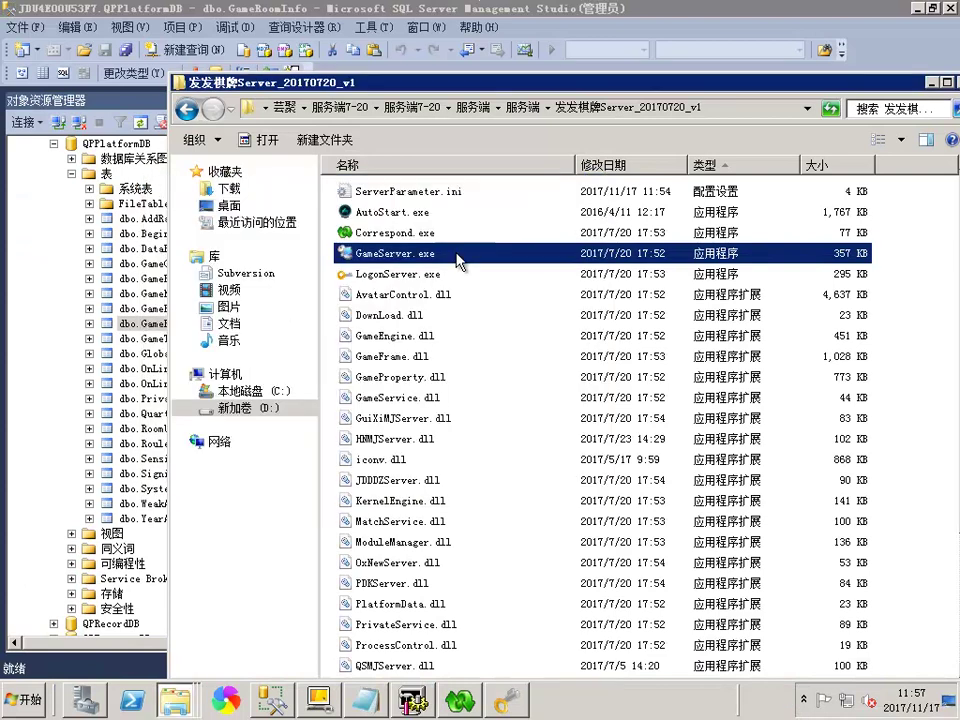
pyautogui.click(380, 212)
pyautogui.click(380, 212)
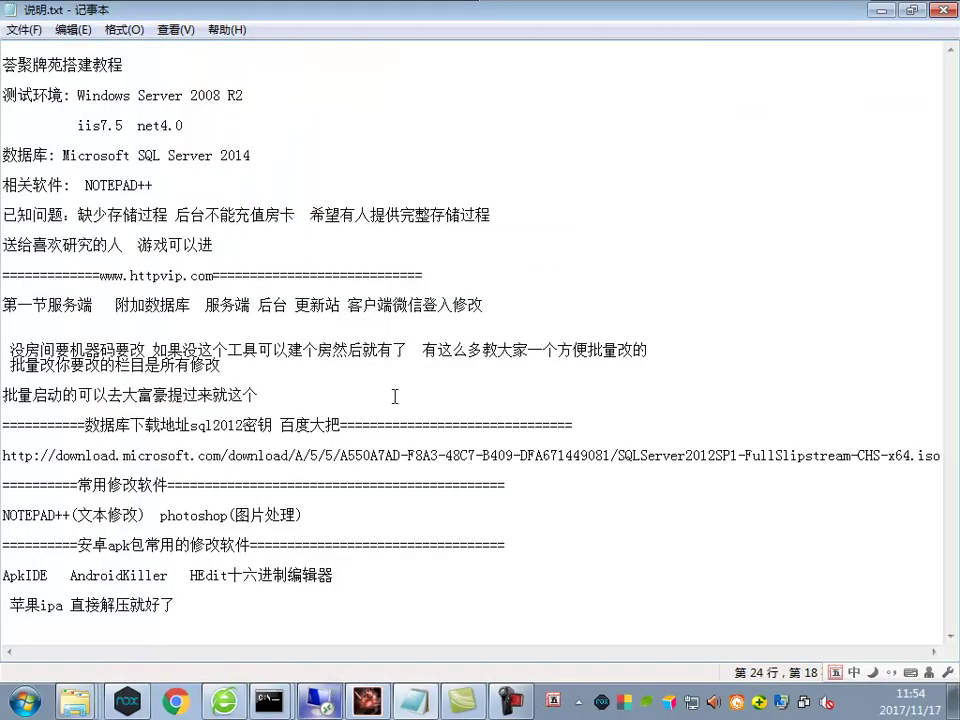
pyautogui.write('AutoStart.exe')
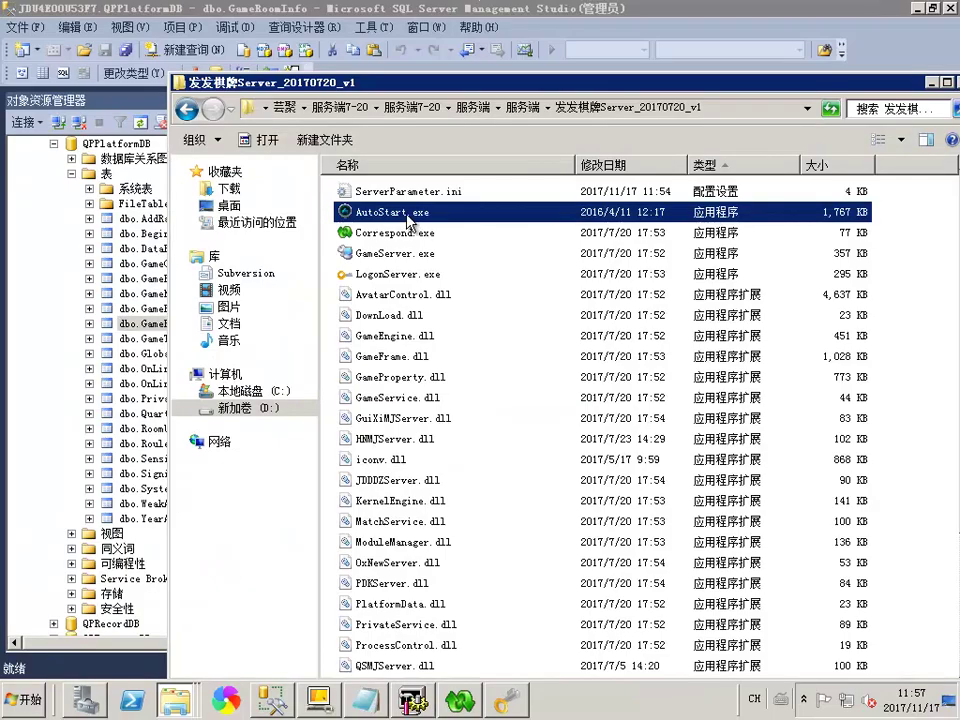
# Launch AutoStart.exe, load the room list, select all rooms, then untick several rooms
pyautogui.doubleClick(405, 214)
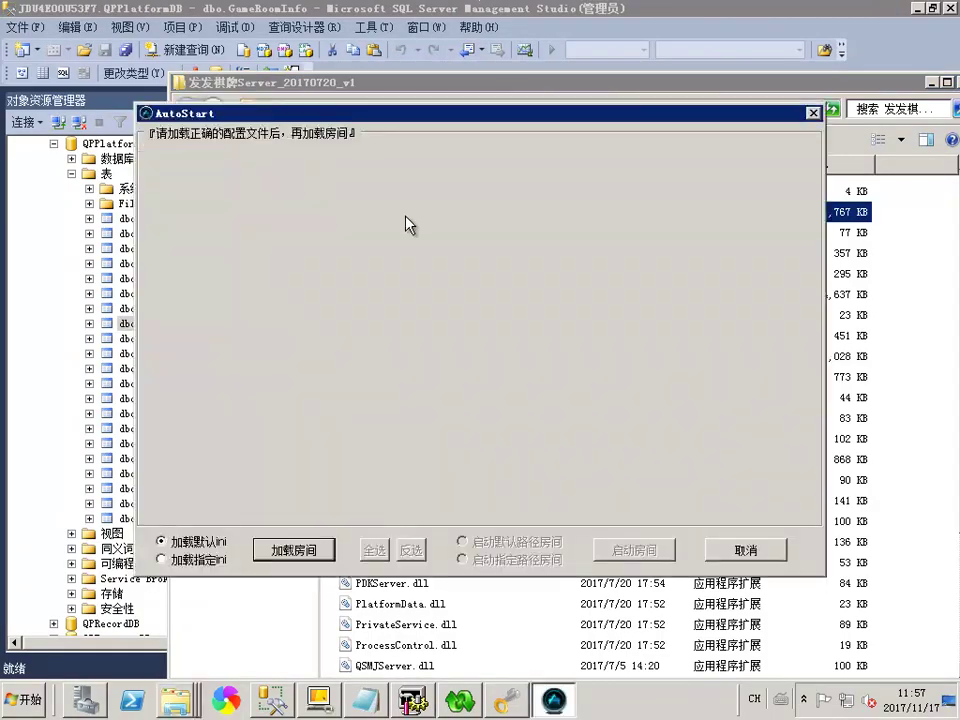
pyautogui.click(299, 545)
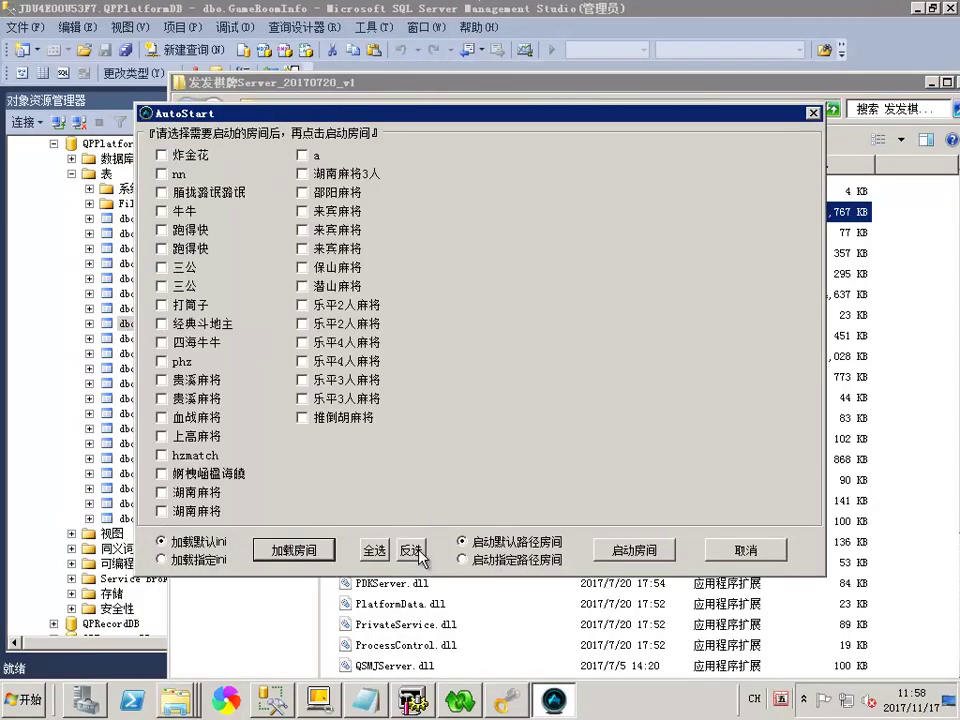
pyautogui.click(368, 545)
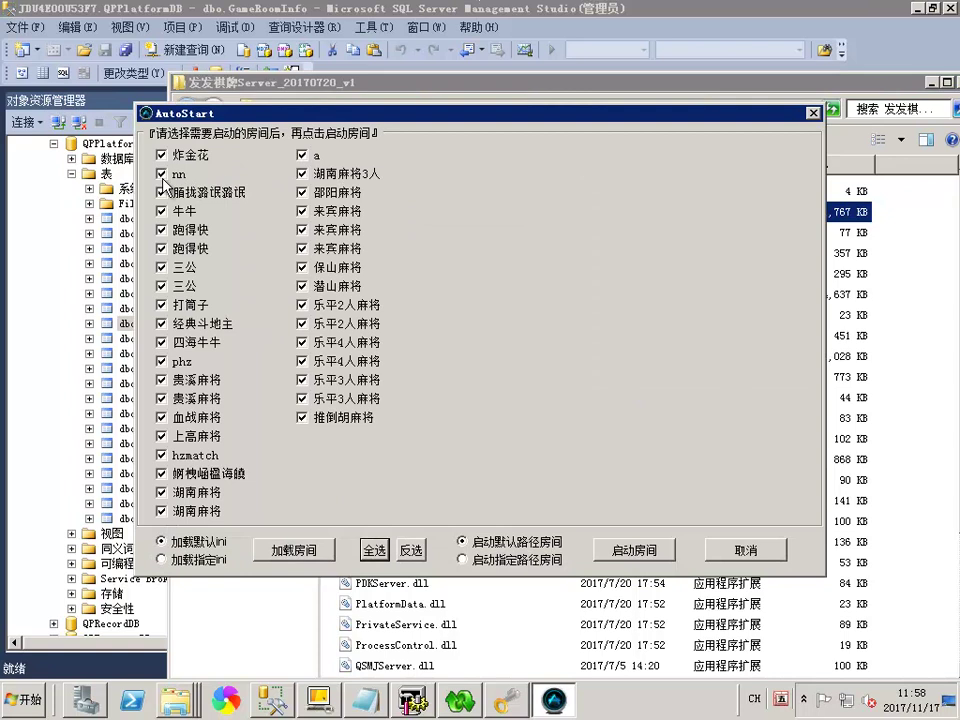
pyautogui.click(302, 156)
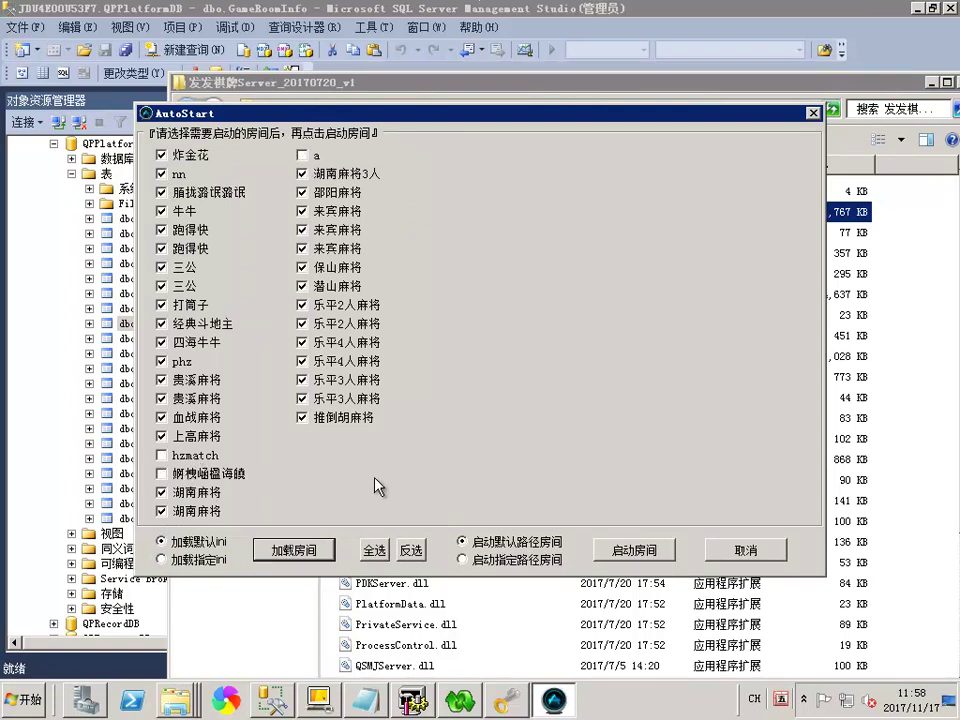
pyautogui.click(322, 418)
pyautogui.click(322, 399)
pyautogui.click(322, 381)
pyautogui.click(322, 323)
pyautogui.click(322, 344)
pyautogui.click(322, 362)
pyautogui.click(195, 511)
pyautogui.click(195, 492)
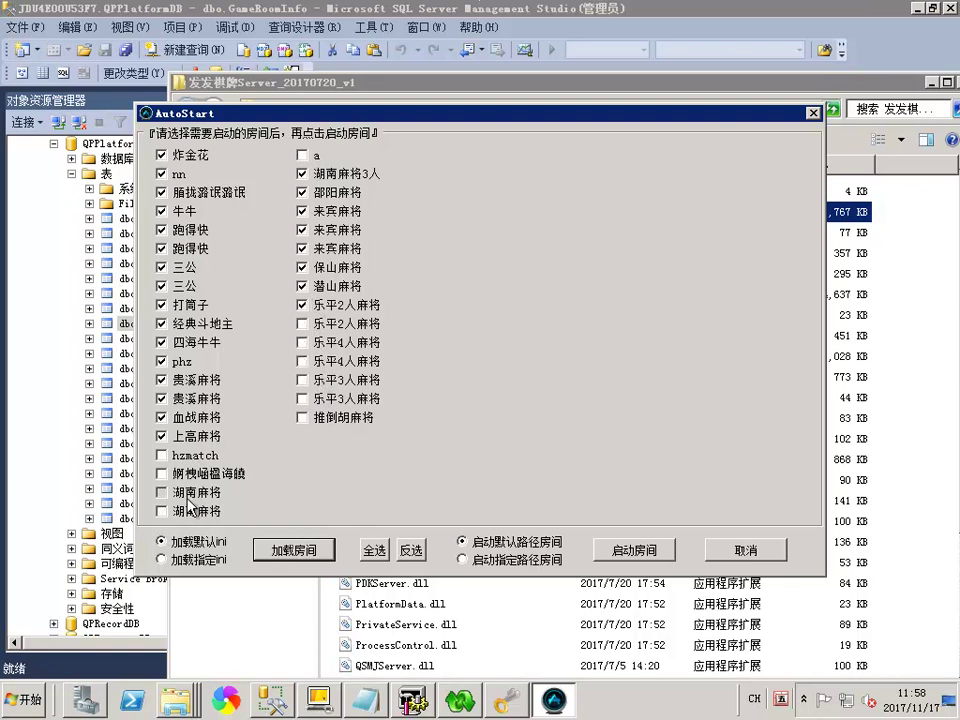
# Reselect all rooms except 'a', start them, and check the 经典斗地主 server window
pyautogui.click(372, 550)
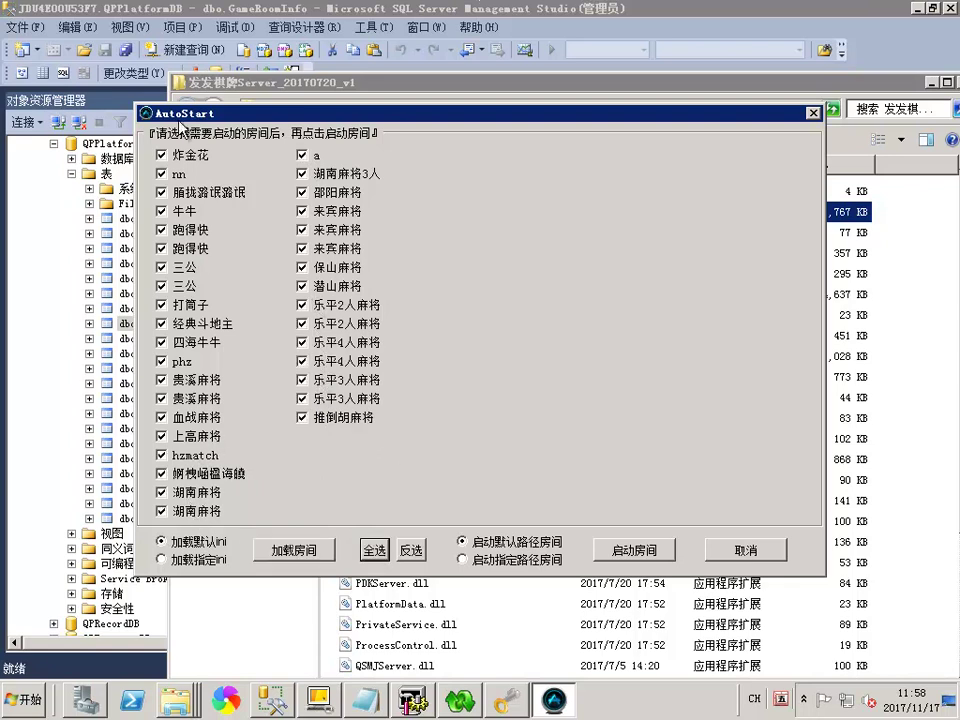
pyautogui.click(328, 156)
pyautogui.click(622, 550)
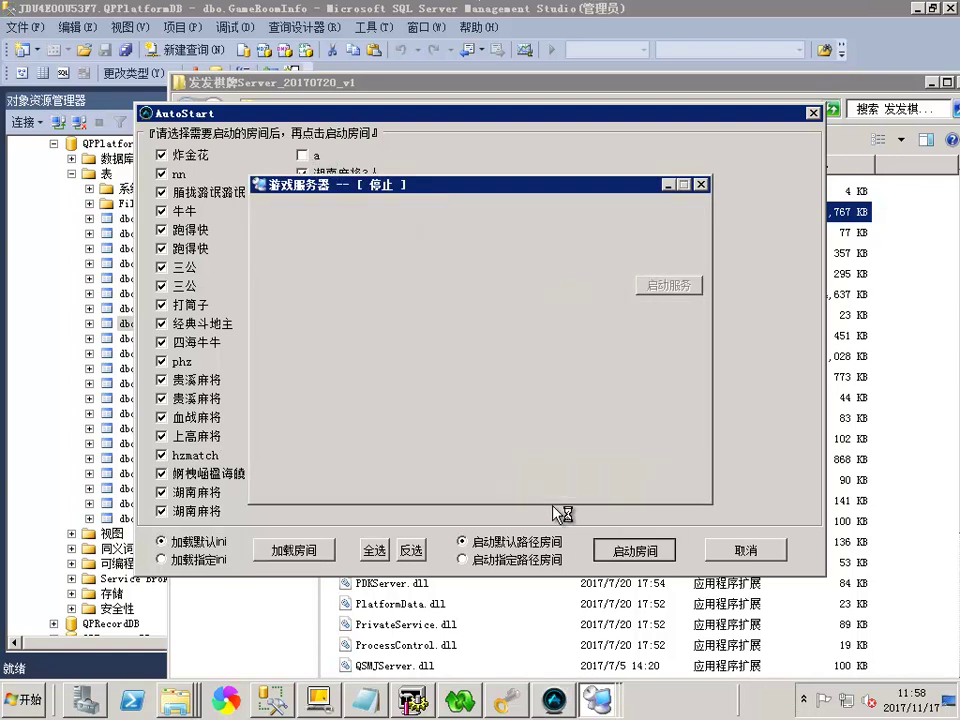
pyautogui.click(598, 700)
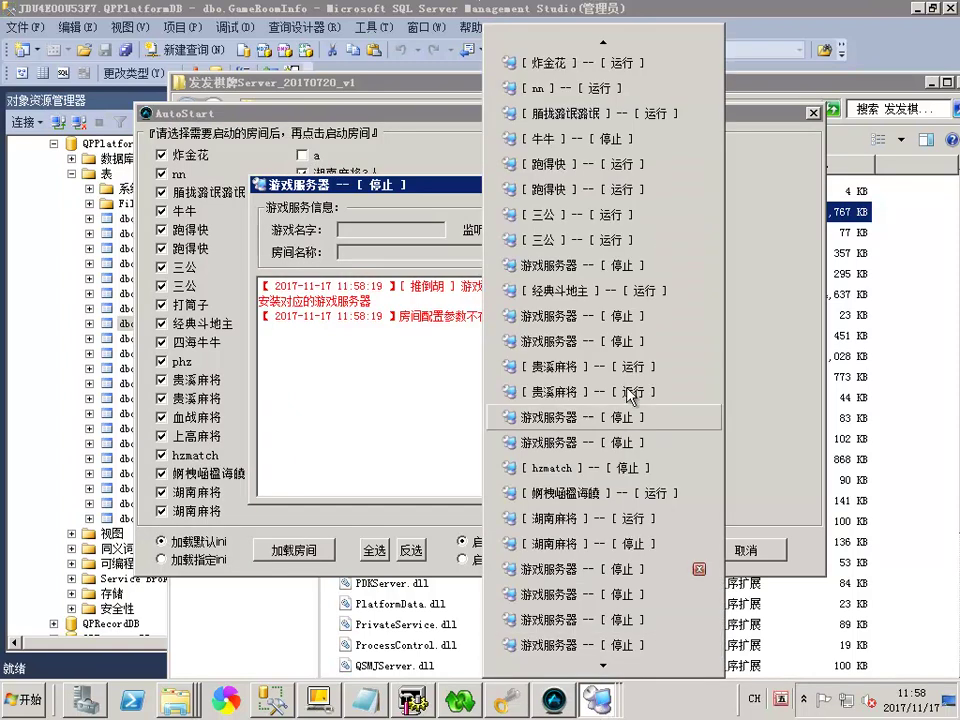
pyautogui.click(611, 291)
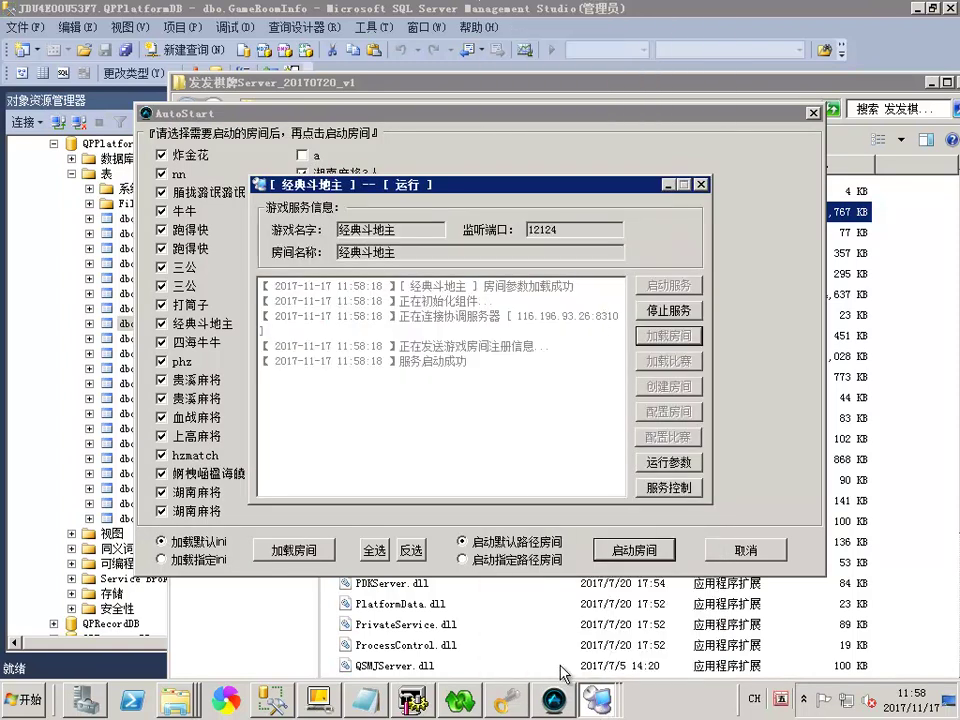
pyautogui.click(616, 14)
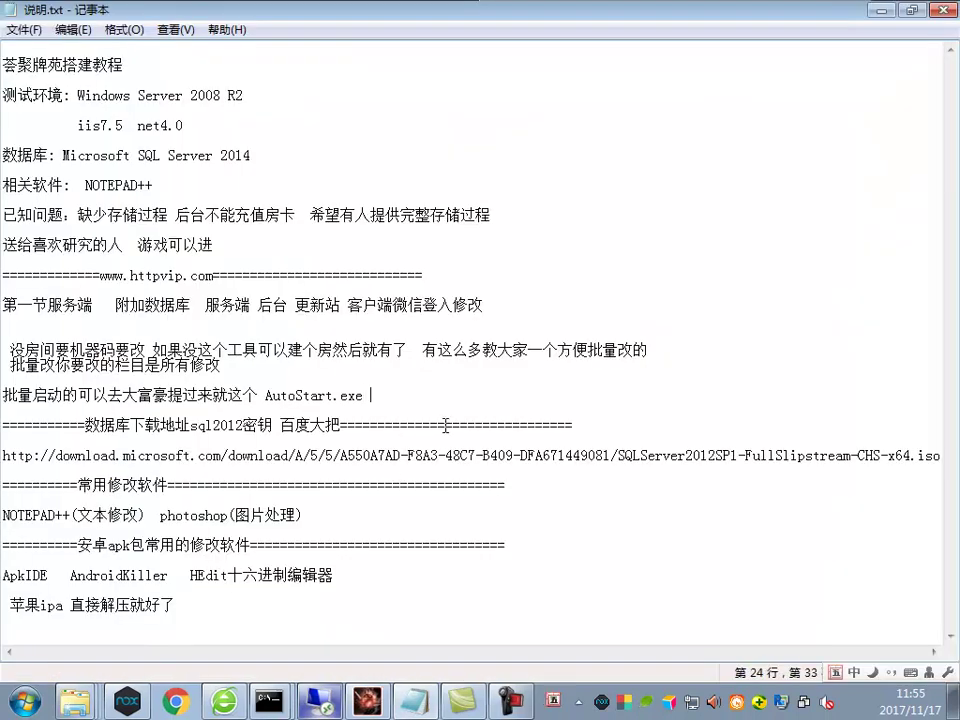
# Type 些房间是不能用的 on the AutoStart line, noting some rooms are unusable
pyautogui.write('xie')
pyautogui.press('space')
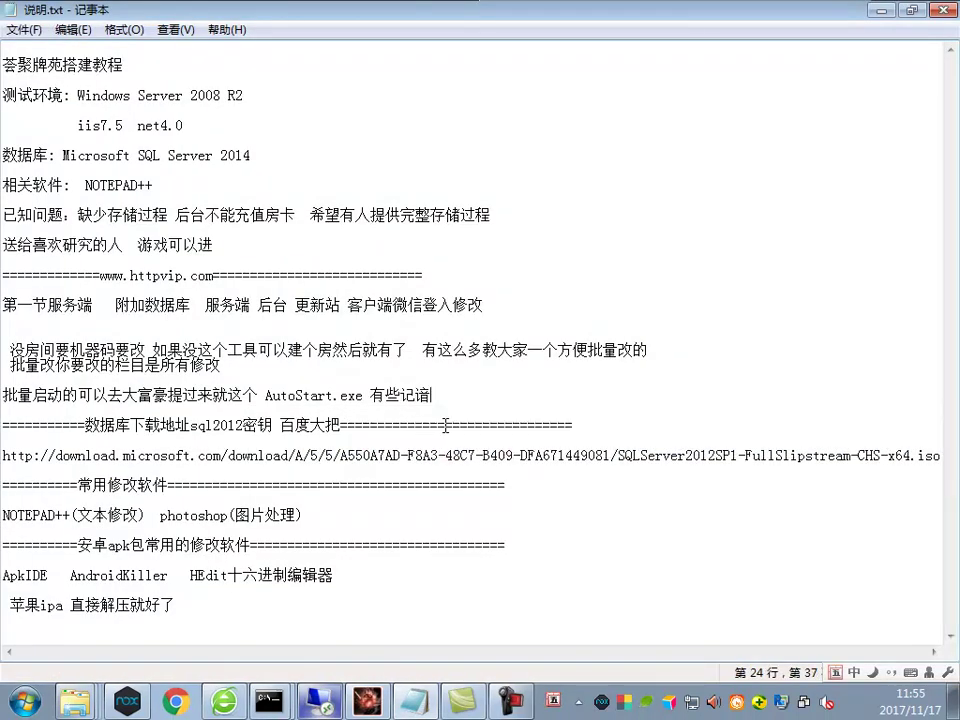
pyautogui.write('yny')
pyautogui.press('space')
pyautogui.write('uj')
pyautogui.press('space')
pyautogui.write('shibu')
pyautogui.press('space')
pyautogui.write('neng')
pyautogui.press('space')
pyautogui.write('yongde')
pyautogui.press('space')
# Continue the note with 别记住不要启动这是测试所以我就不管了
pyautogui.write('dajia bie')
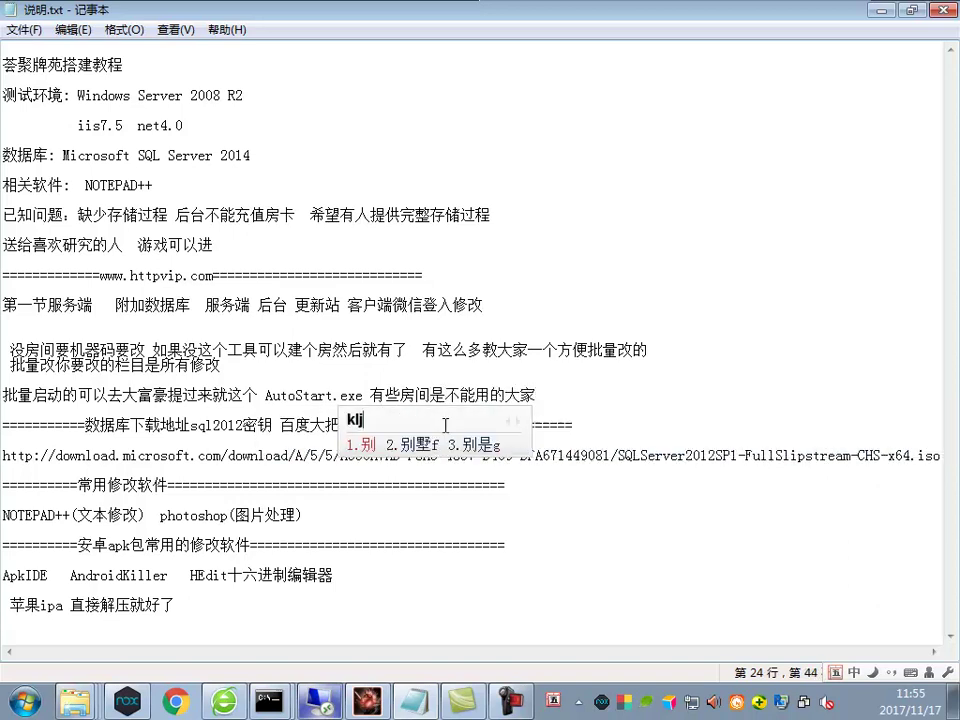
pyautogui.press('space')
pyautogui.write('yn')
pyautogui.press('space')
pyautogui.write('wy')
pyautogui.press('space')
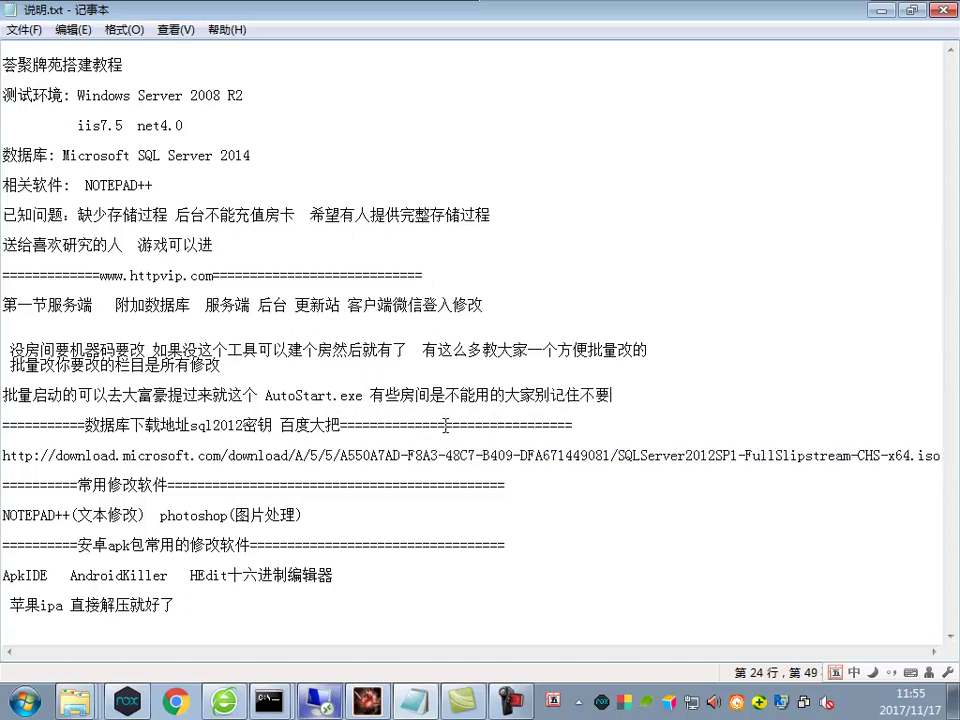
pyautogui.write('ynk')
pyautogui.press('space')
pyautogui.write('fclnyp')
pyautogui.press('space')
pyautogui.write('j')
pyautogui.press('space')
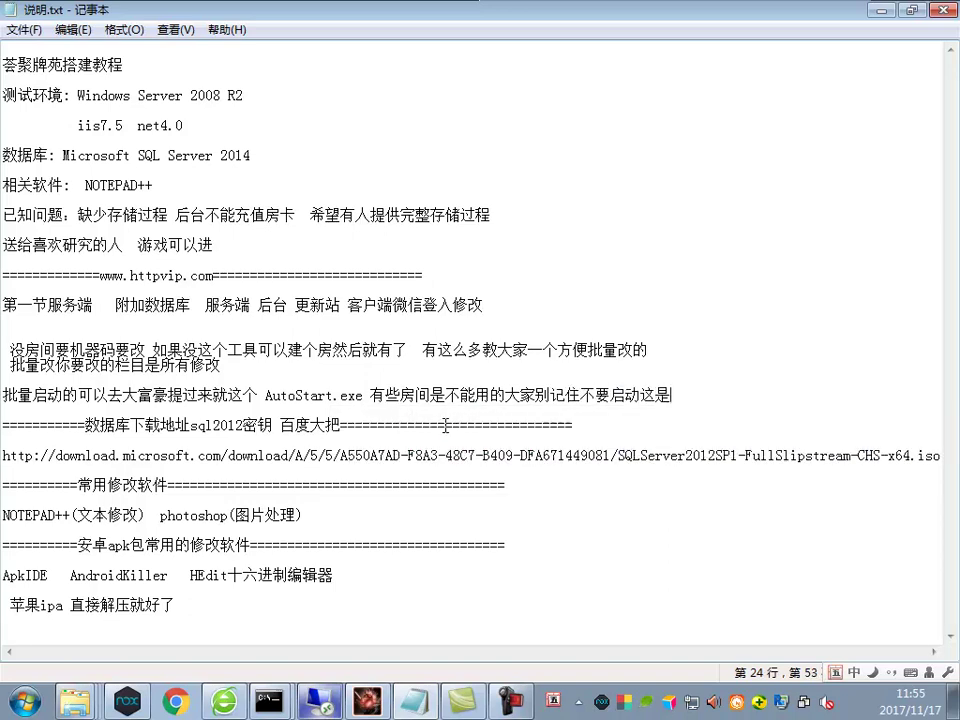
pyautogui.write('imya')
pyautogui.press('space')
pyautogui.write('q')
pyautogui.press('space')
pyautogui.write('y')
pyautogui.press('space')
pyautogui.write('yi')
pyautogui.press('space')
pyautogui.write('i')
pyautogui.press('space')
pyautogui.write('tpn')
pyautogui.press('space')
pyautogui.write('b')
pyautogui.press('space')
# Show the running 炸金花 room server window from the grouped taskbar list
pyautogui.moveTo(824, 410); pyautogui.dragTo(250, 395)
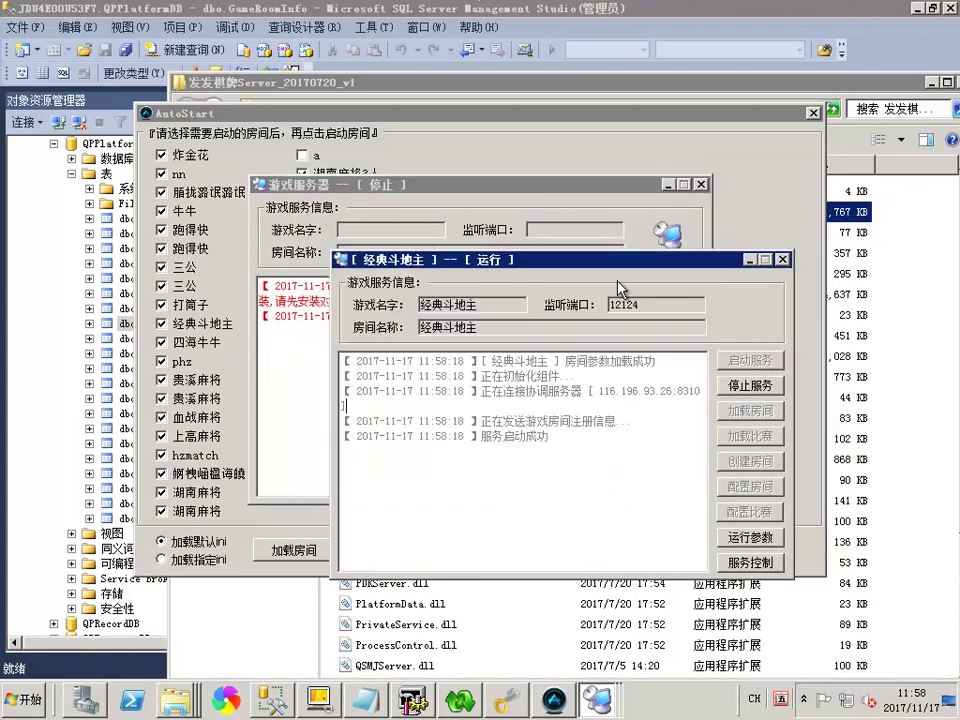
pyautogui.click(597, 700)
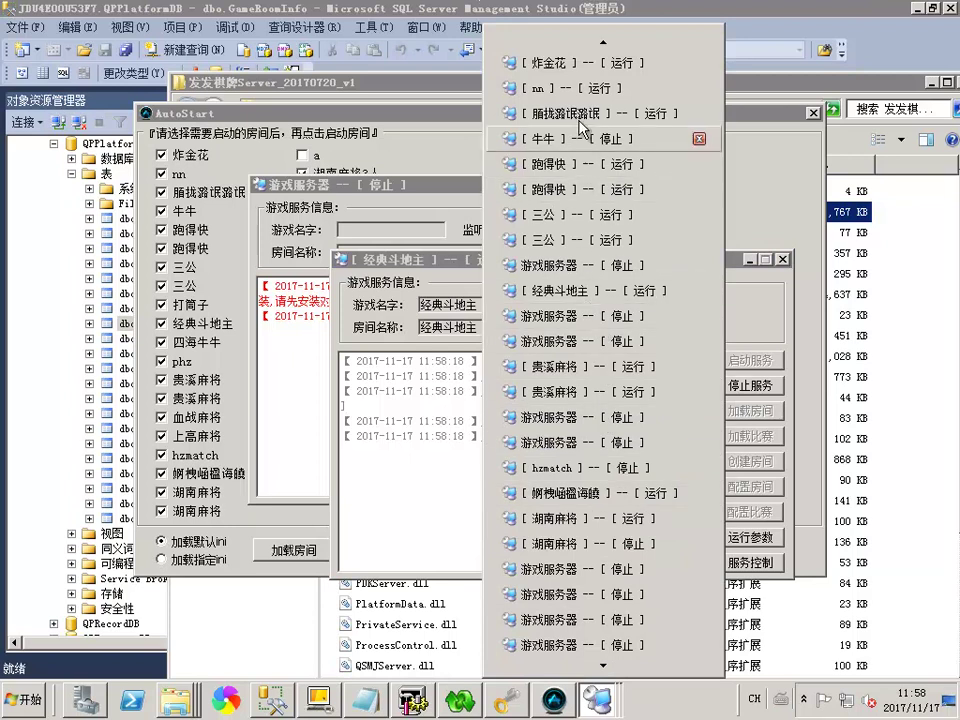
pyautogui.click(583, 64)
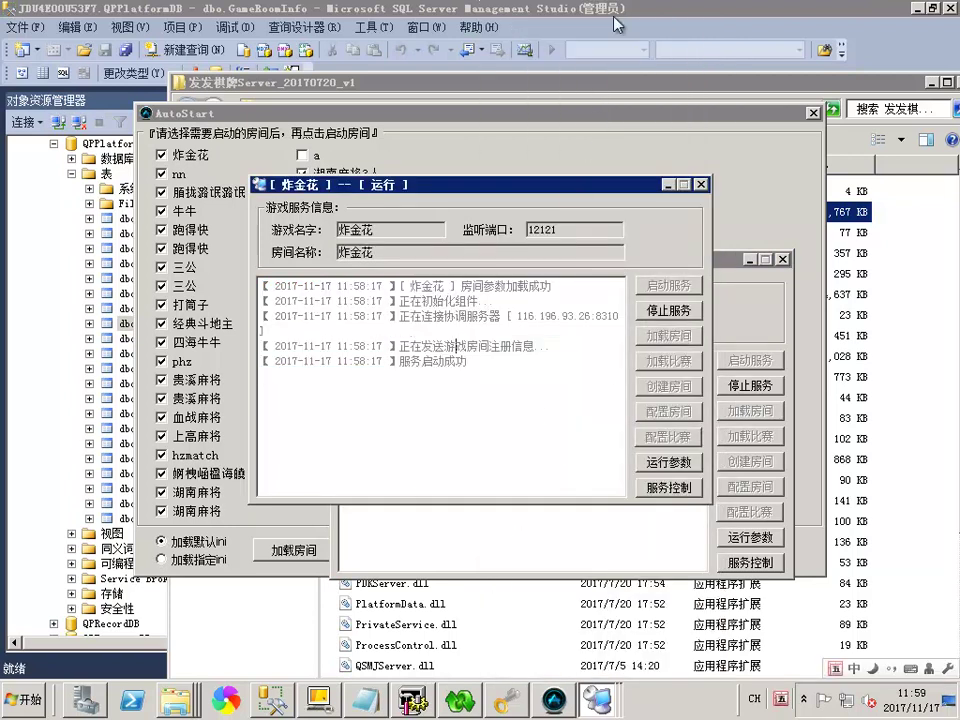
pyautogui.hotkey('alt', 'Tab')
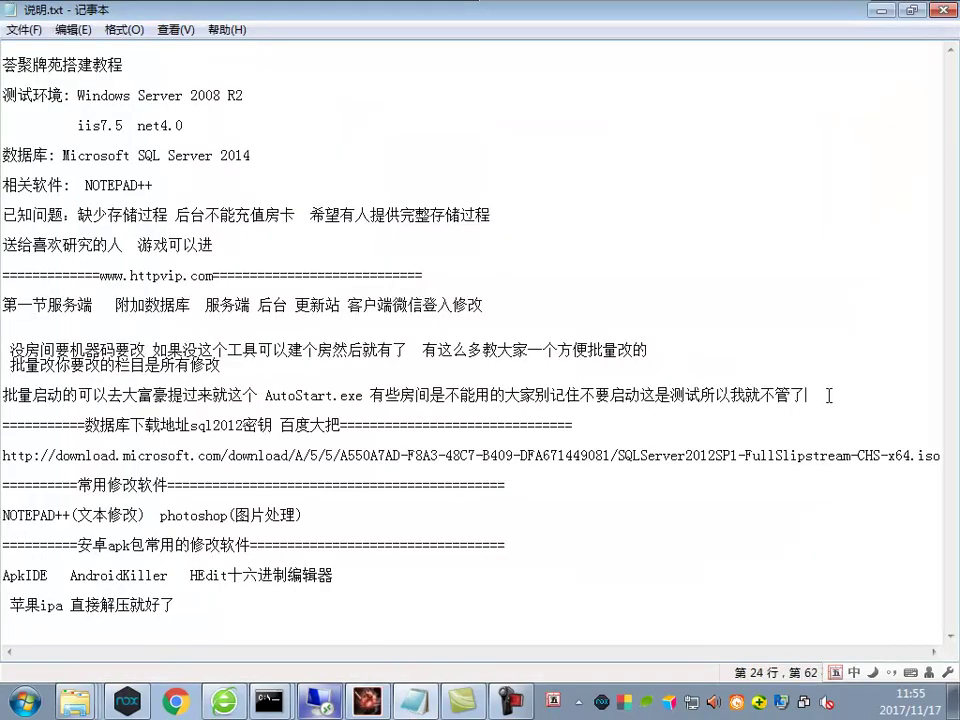
# Add blank lines below the AutoStart note and return to the full-screen remote server session
pyautogui.press('Return')
pyautogui.press('Return')
pyautogui.moveTo(251, 308); pyautogui.dragTo(277, 310)
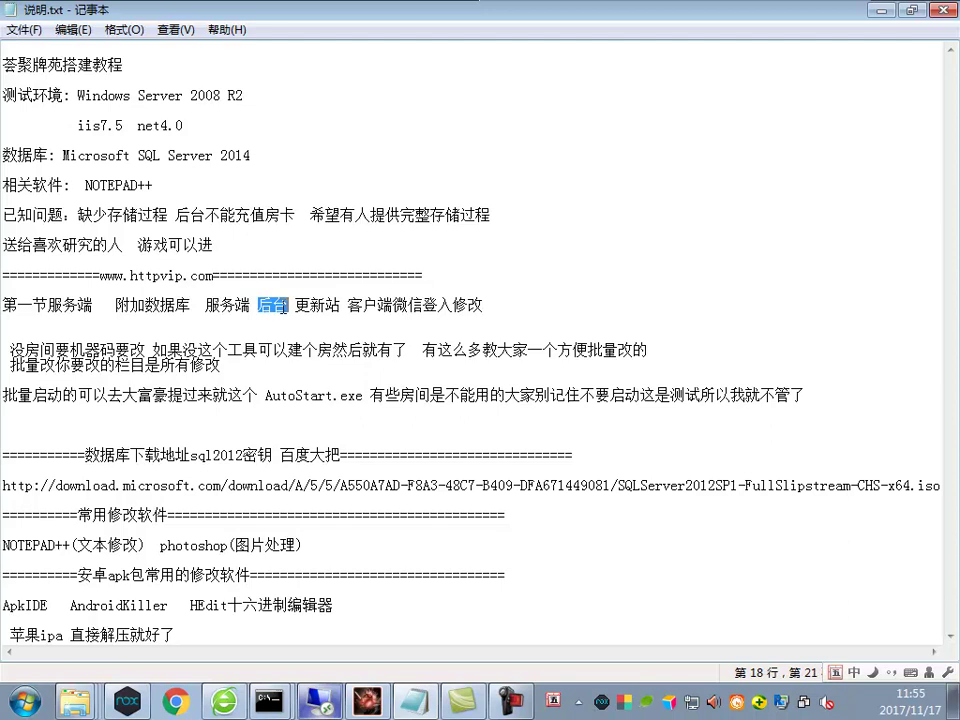
pyautogui.hotkey('alt', 'Tab')
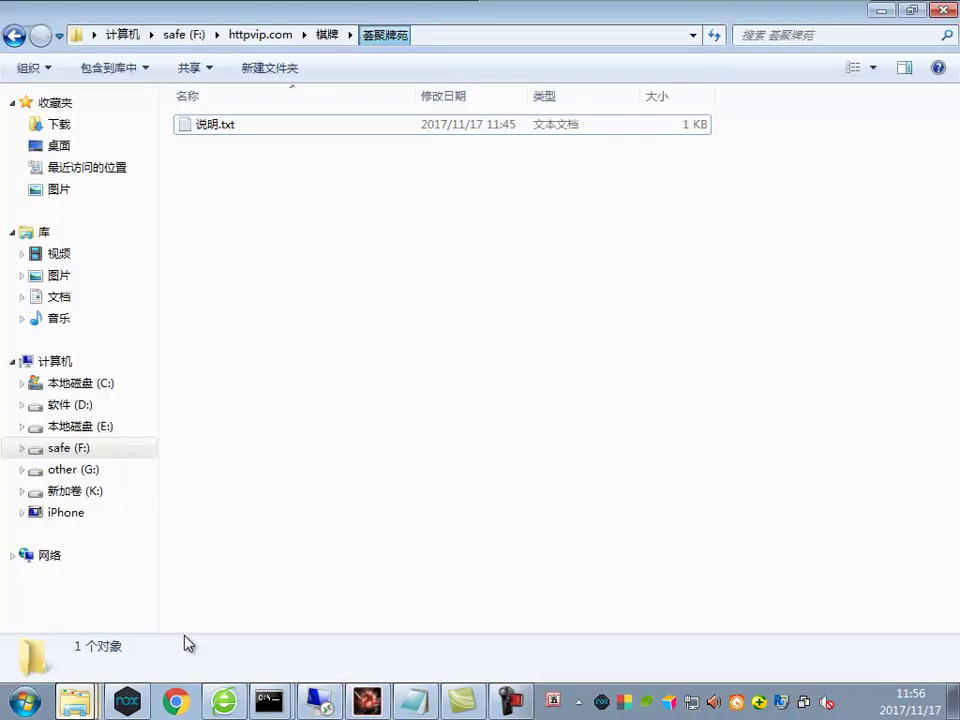
pyautogui.click(323, 700)
pyautogui.rightClick(183, 710)
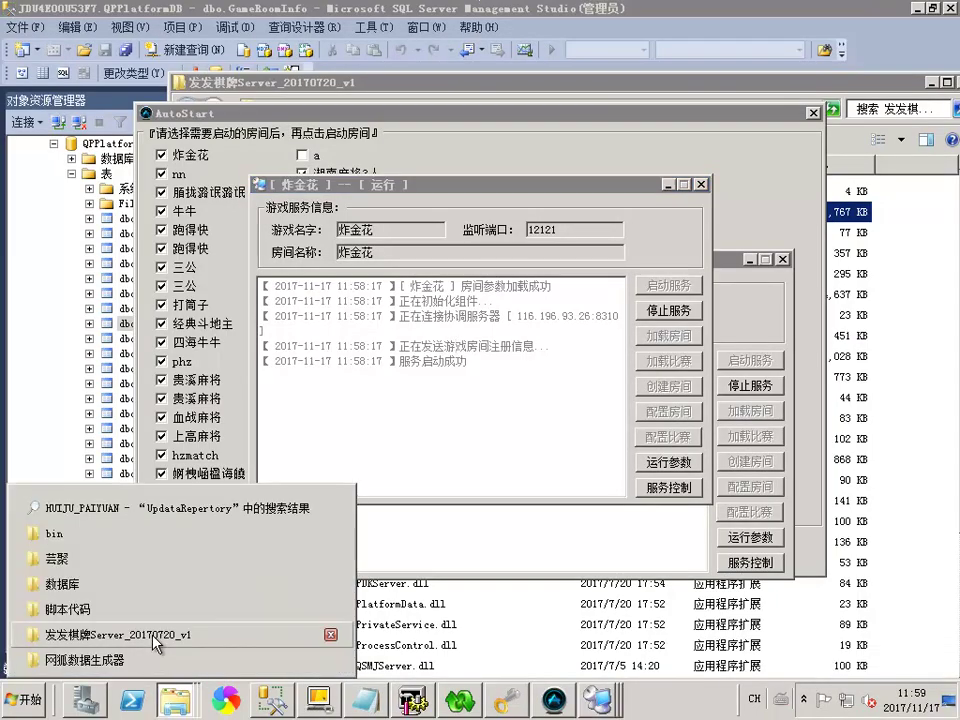
# Navigate from the server folder up to 芸聚 and open the 后台 folder
pyautogui.click(90, 470)
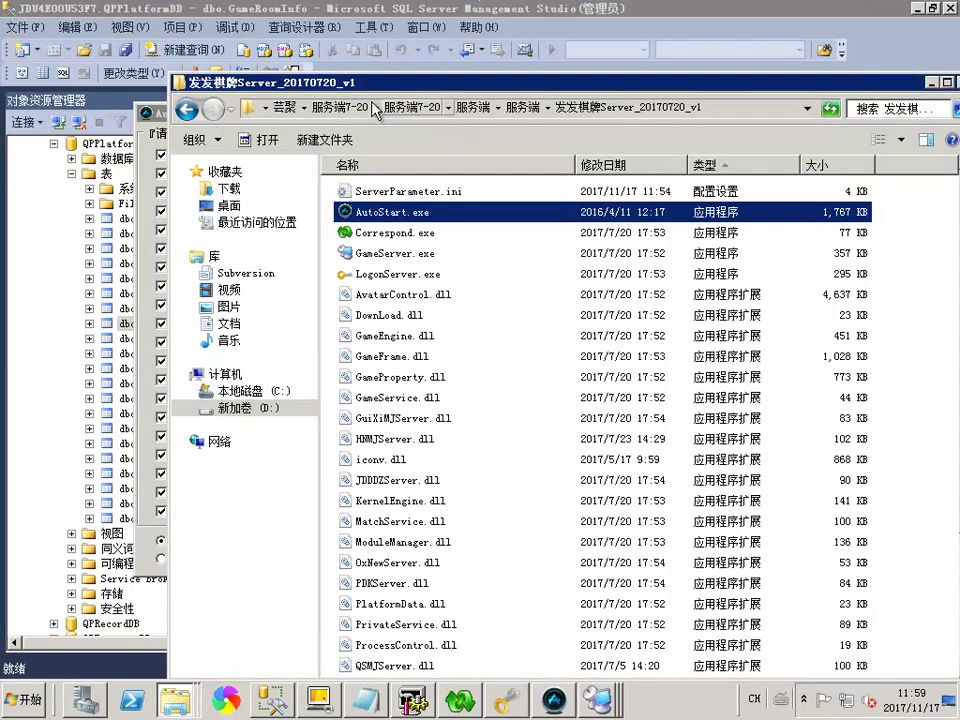
pyautogui.click(340, 107)
pyautogui.click(406, 108)
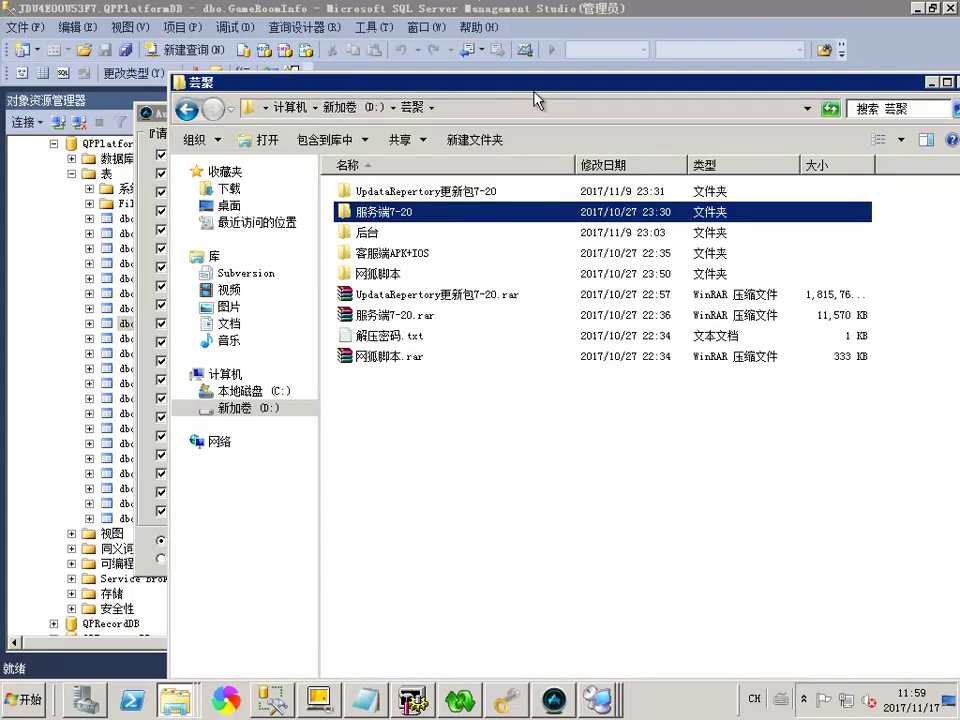
pyautogui.moveTo(529, 102); pyautogui.dragTo(471, 80)
pyautogui.click(377, 172)
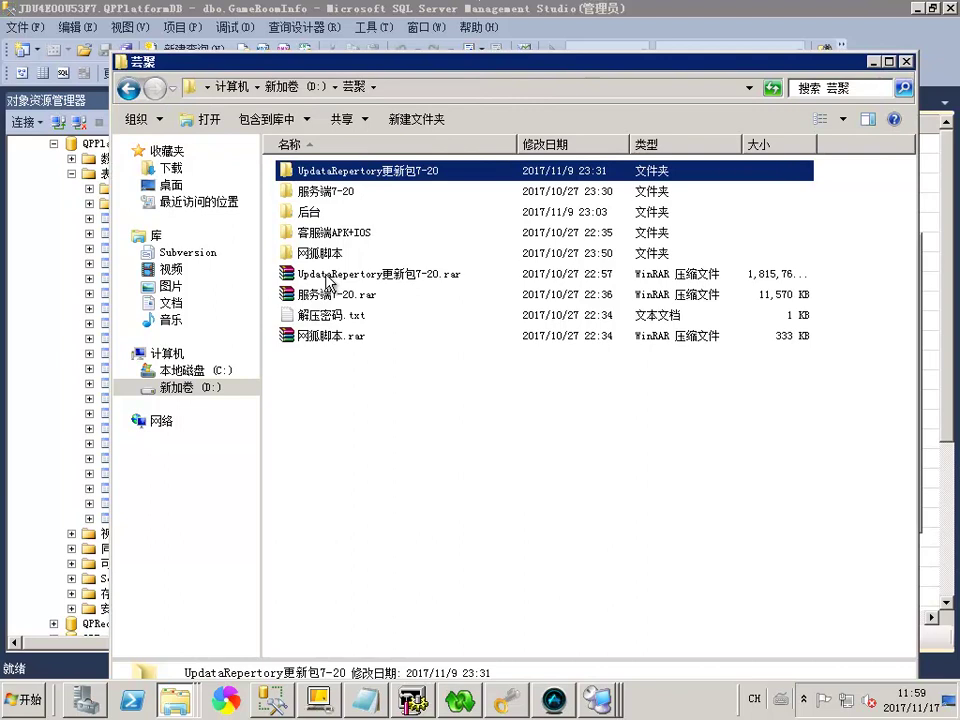
pyautogui.click(300, 191)
pyautogui.doubleClick(305, 212)
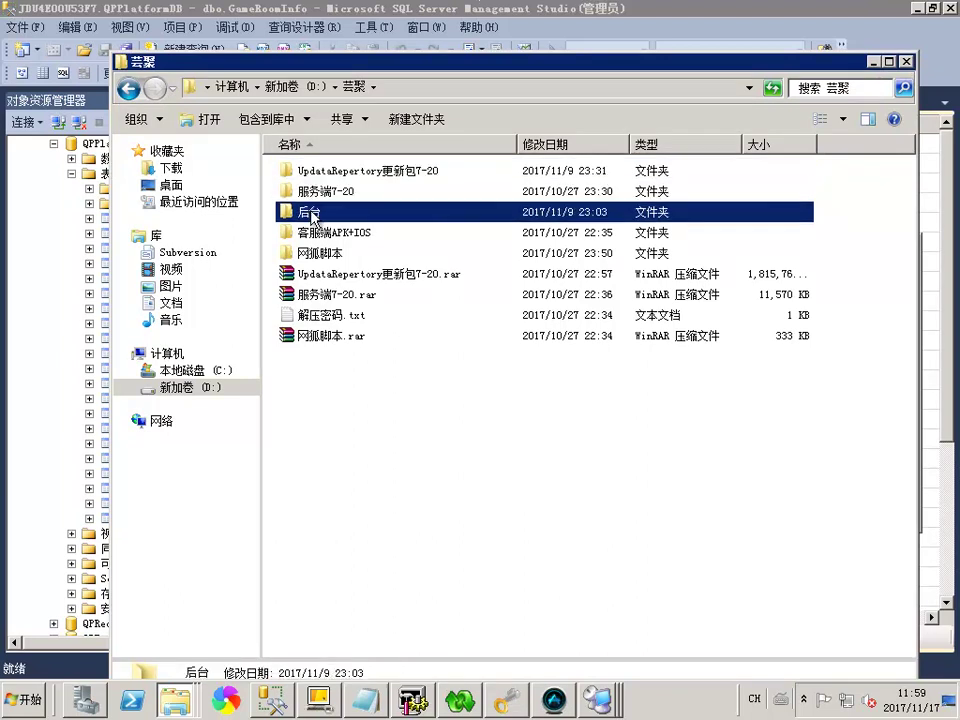
# Extract apache-tomcat-8.0.32.rar into its own folder and copy the jdk-8u101 installer's name
pyautogui.moveTo(478, 325)
pyautogui.mouseDown()
pyautogui.moveTo(385, 192)
pyautogui.moveTo(480, 330)
pyautogui.mouseUp()
pyautogui.rightClick(388, 171)
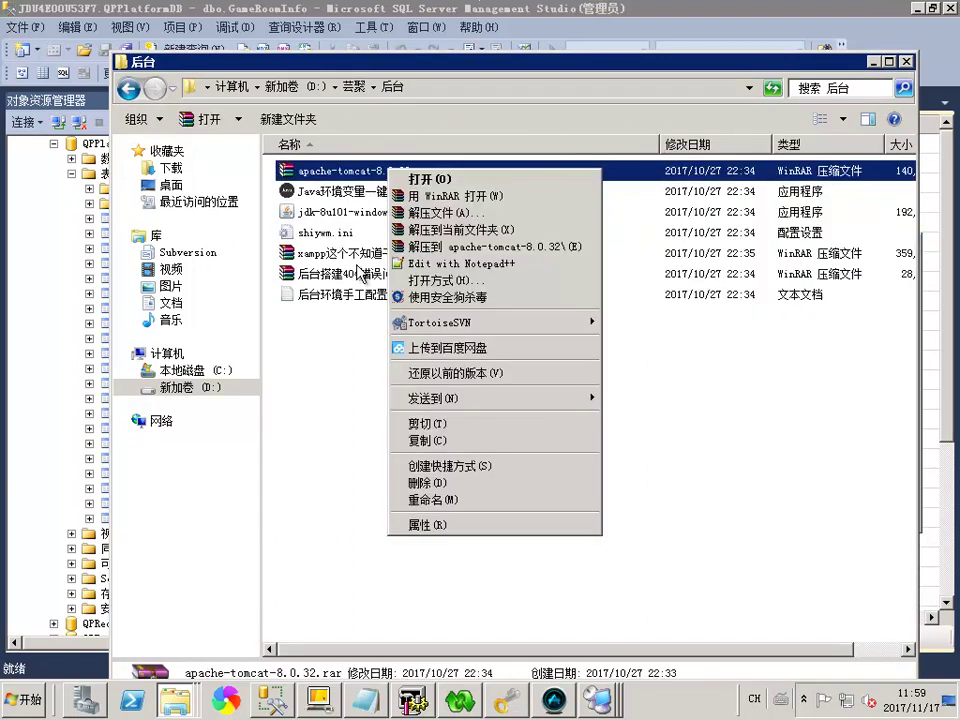
pyautogui.click(516, 248)
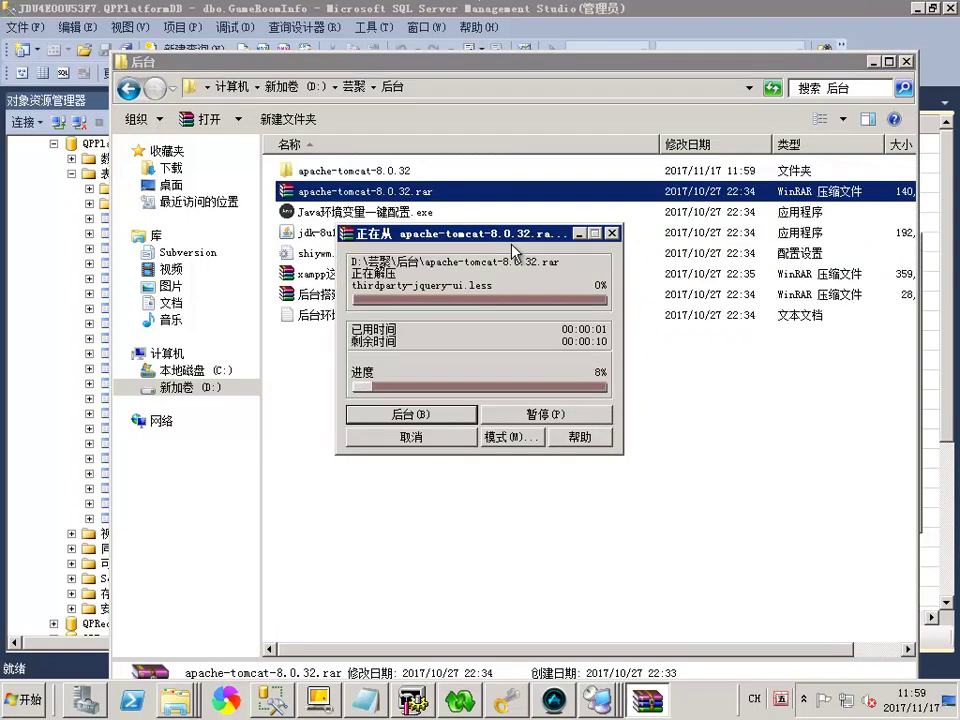
pyautogui.moveTo(513, 245); pyautogui.dragTo(183, 320)
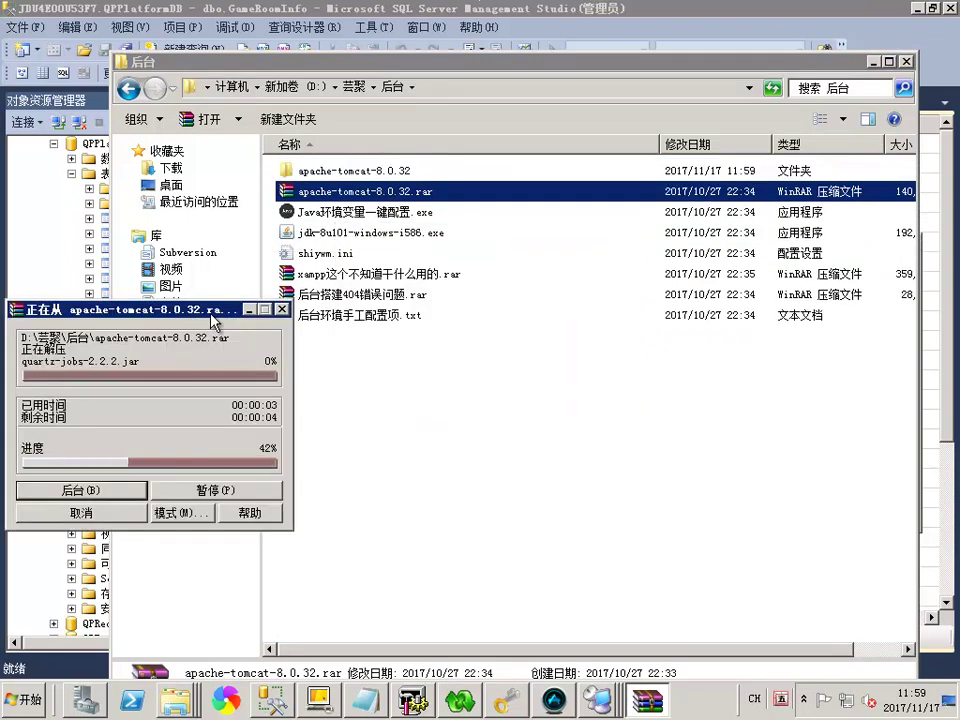
pyautogui.click(345, 234)
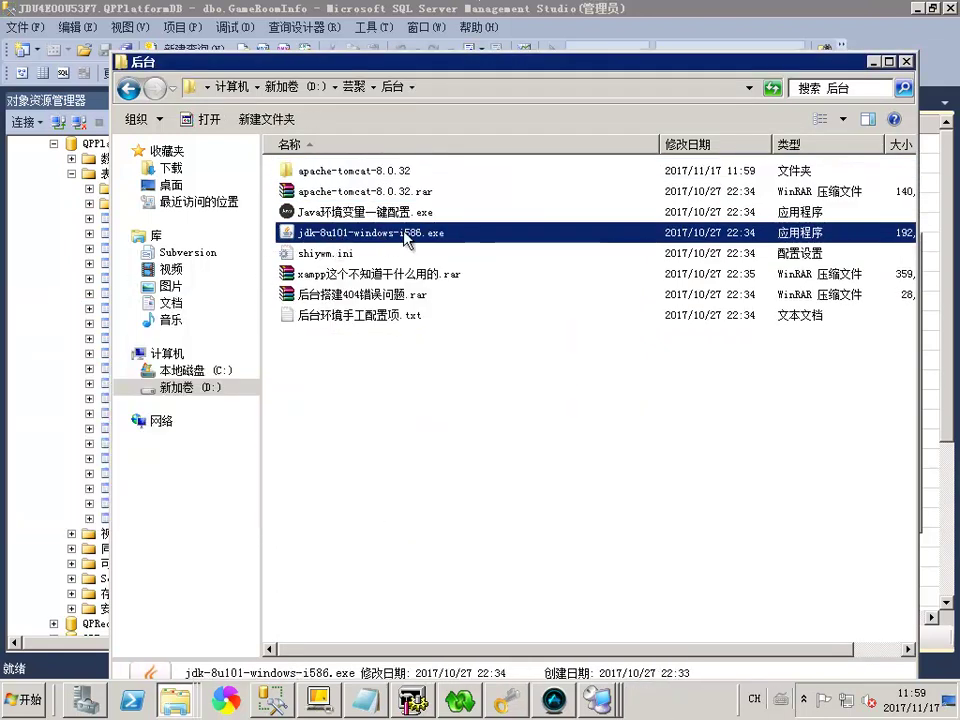
pyautogui.click(366, 236)
pyautogui.hotkey('ctrl', 'c')
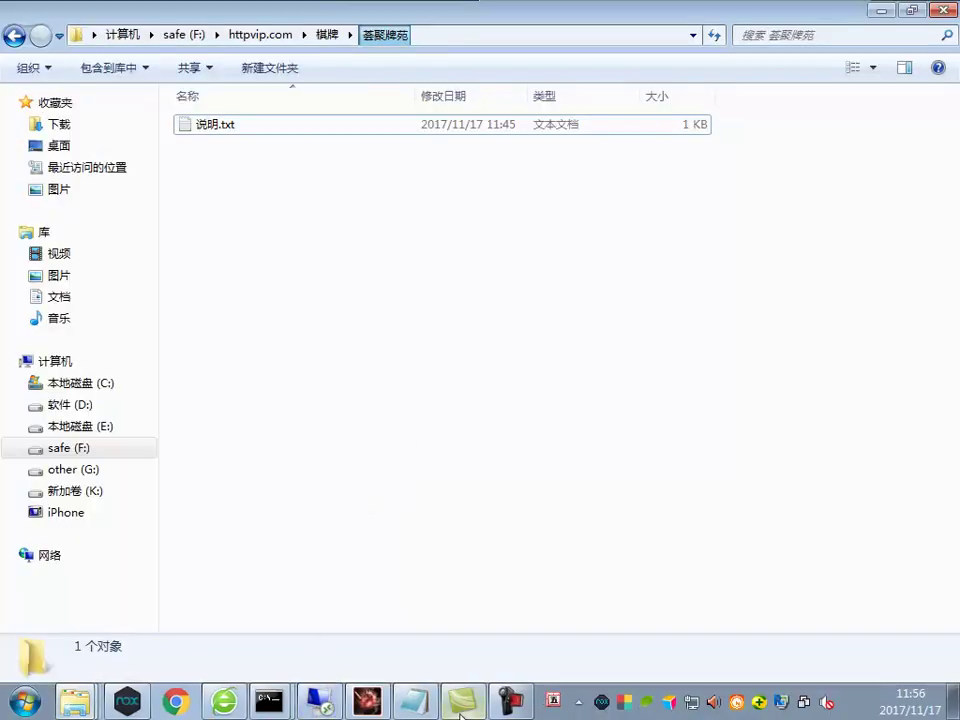
# On blank line 26, paste jdk-8u101-windows-i586 and note it must be installed, then configured with the tool
pyautogui.click(420, 700)
pyautogui.click(391, 424)
pyautogui.hotkey('ctrl', 'v')
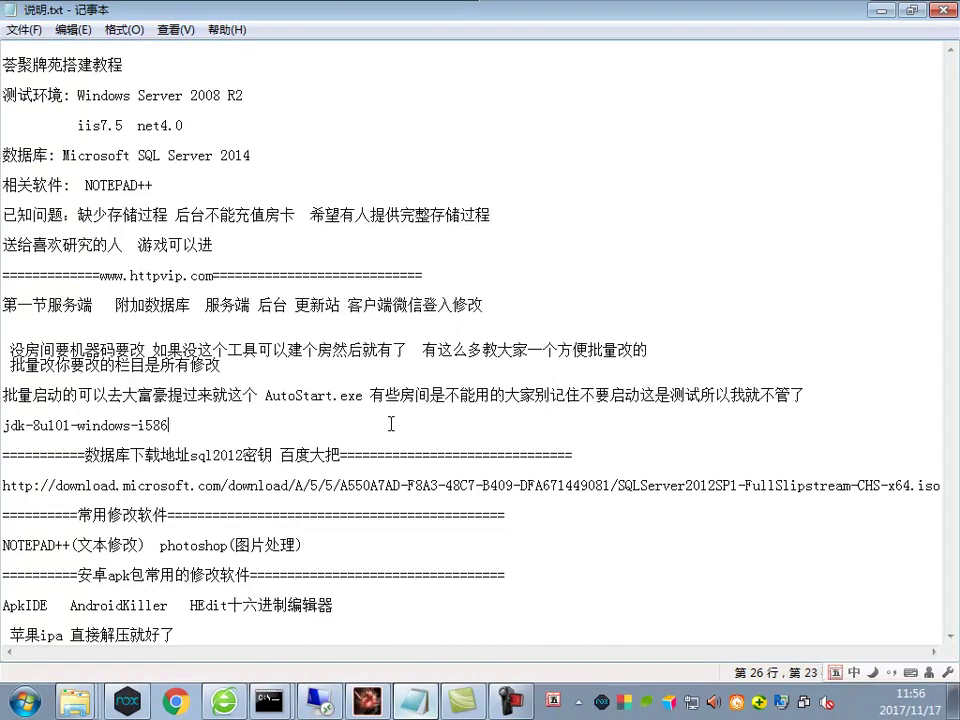
pyautogui.write('在要装这个在有容乃大')
pyautogui.press('BackSpace')
pyautogui.press('BackSpace')
pyautogui.press('BackSpace')
pyautogui.press('BackSpace')
pyautogui.press('BackSpace')
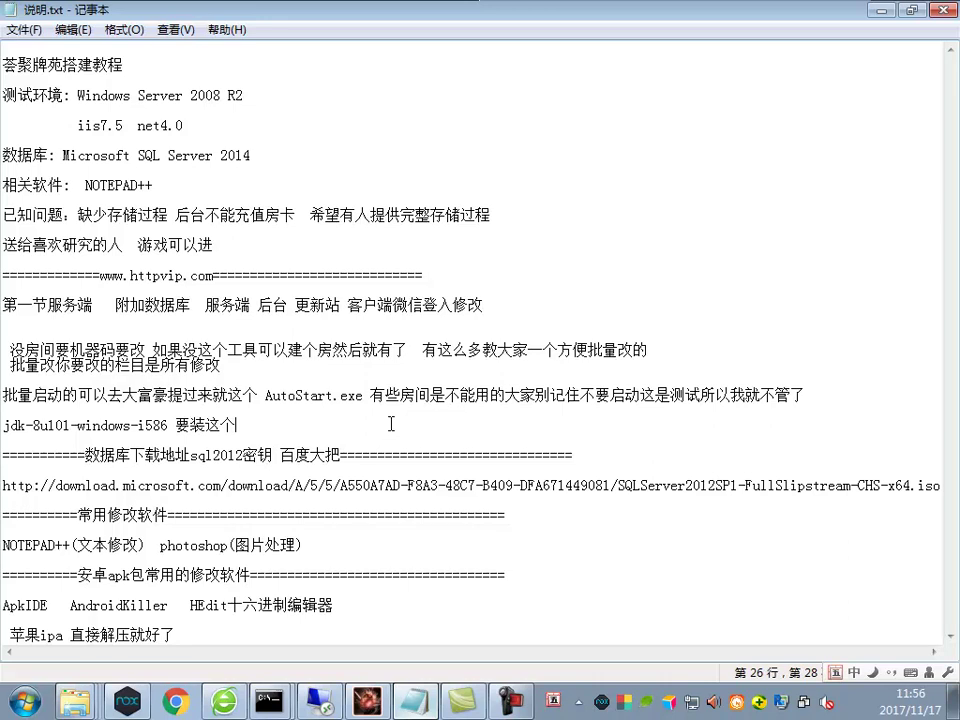
pyautogui.write('我就不培训了')
pyautogui.write('搞')
pyautogui.write('装完用')
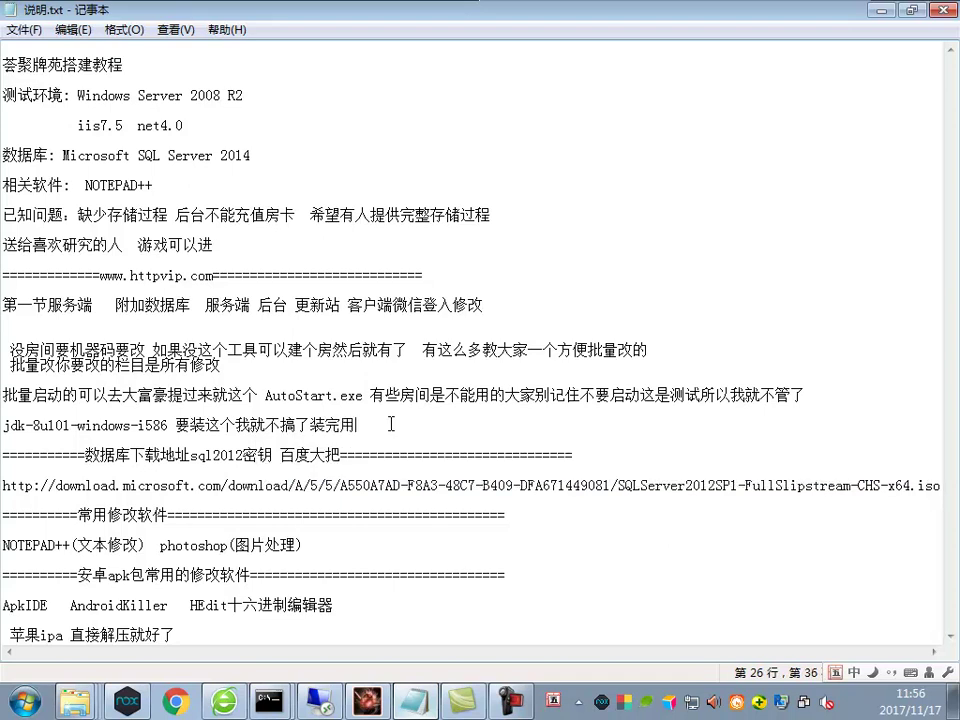
pyautogui.write('工具配gguj')
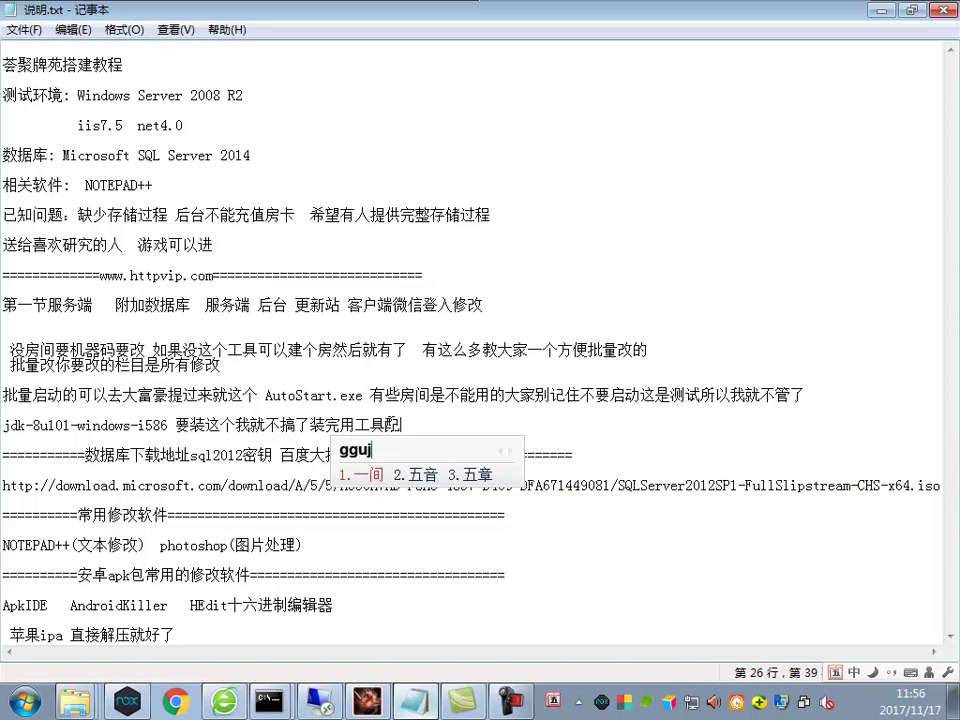
pyautogui.press('BackSpace')
pyautogui.press('BackSpace')
pyautogui.write('不死不活')
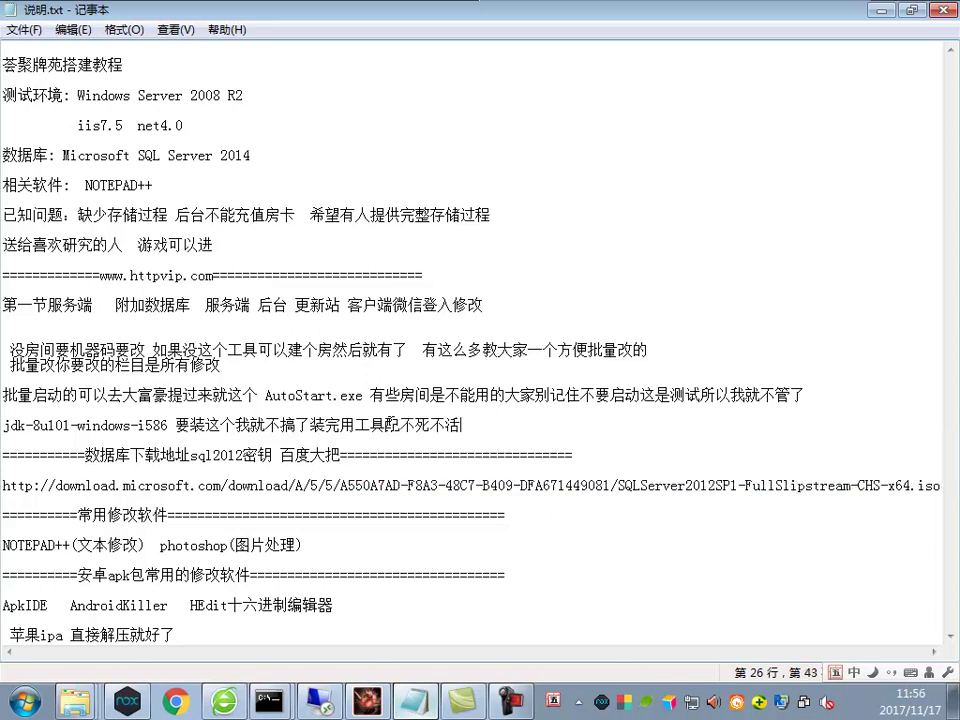
pyautogui.press('BackSpace')
pyautogui.press('BackSpace')
pyautogui.press('BackSpace')
pyautogui.press('BackSpace')
pyautogui.write('一下就行')
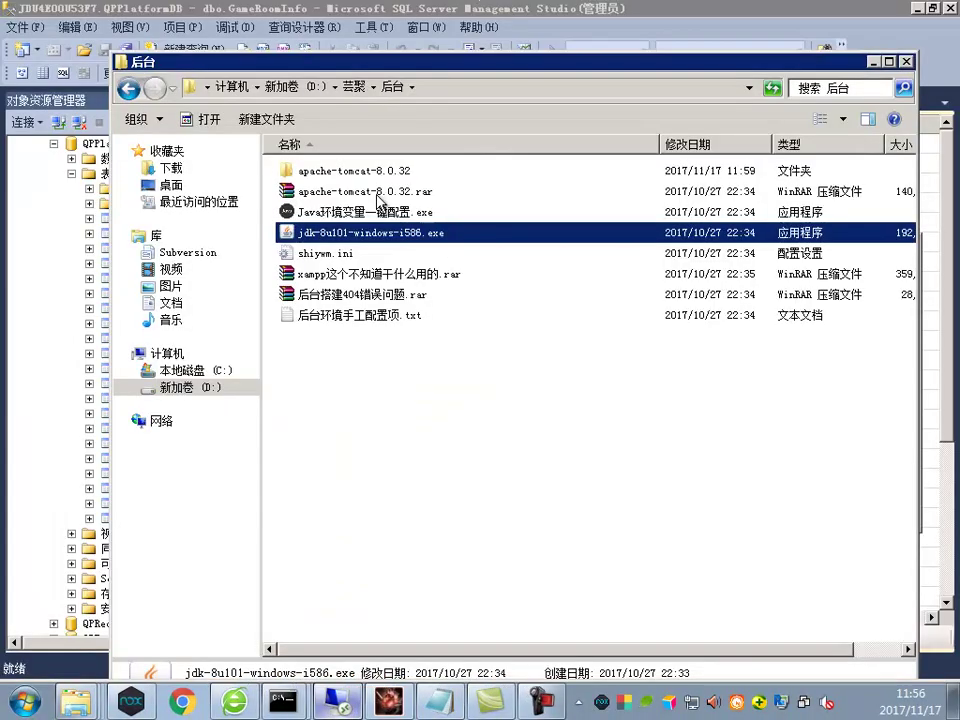
# Launch Java环境变量一键配置 and choose C:\Program Files (x86)\Java as the JDK folder
pyautogui.doubleClick(352, 212)
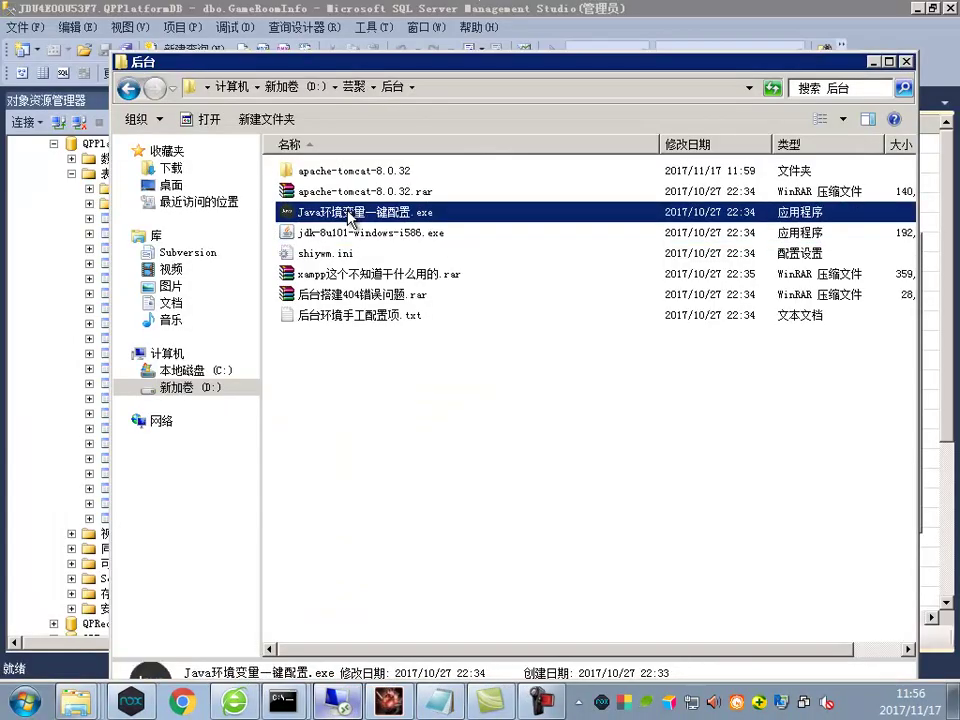
pyautogui.click(587, 350)
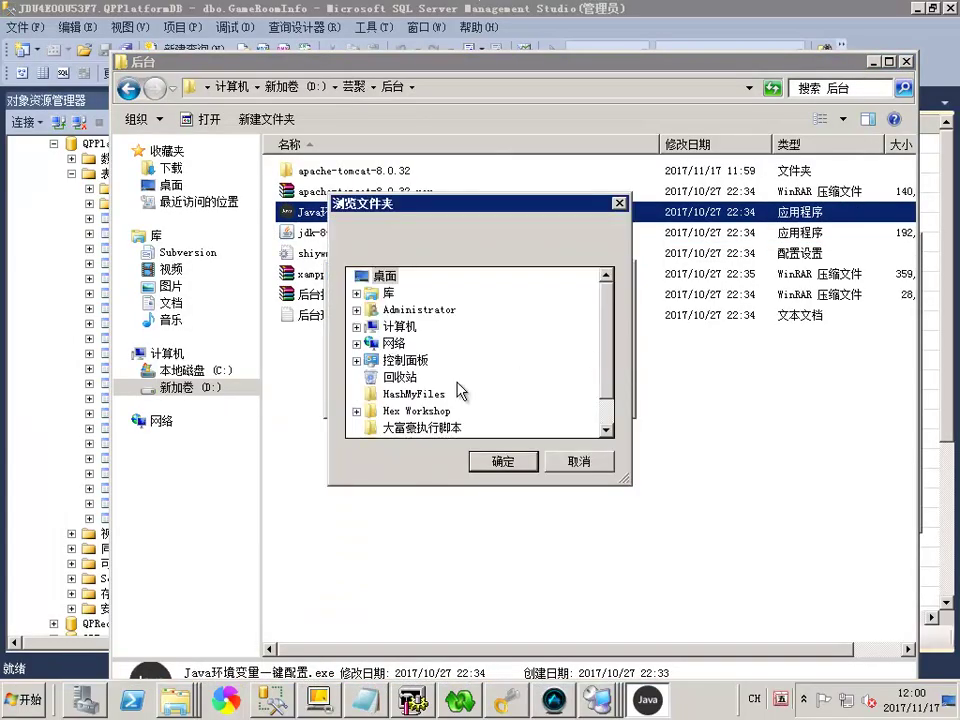
pyautogui.click(356, 327)
pyautogui.click(366, 343)
pyautogui.scroll(-1, 390, 390)
pyautogui.click(376, 362)
pyautogui.scroll(-1, 445, 380)
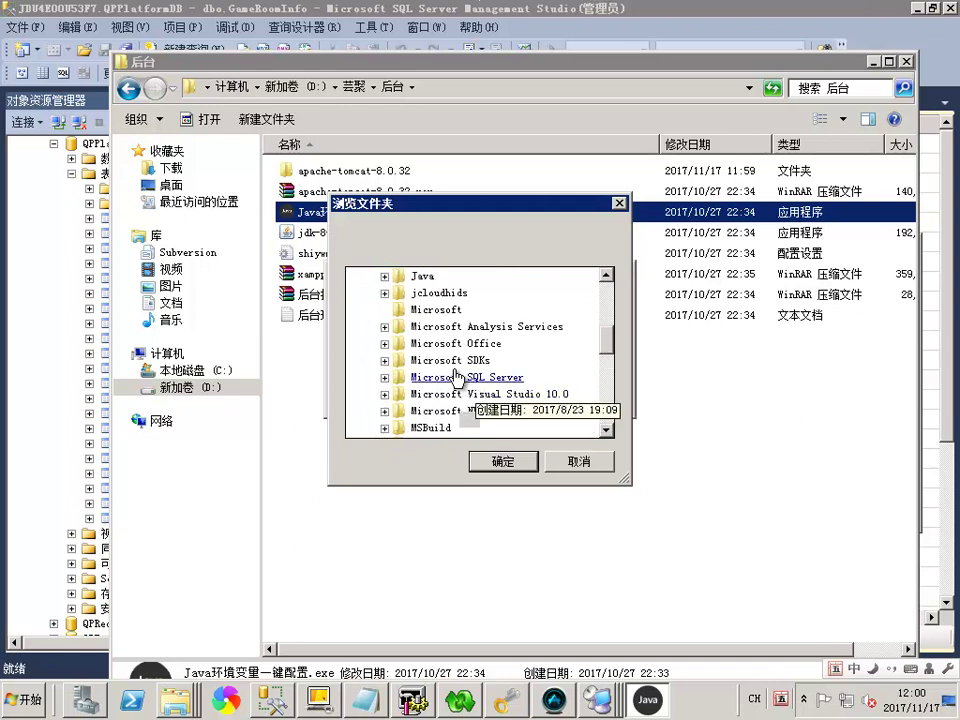
pyautogui.click(425, 276)
pyautogui.click(503, 461)
# Apply the one-click Java environment configuration, dismiss the 配置成功 message, and close the tool
pyautogui.click(476, 382)
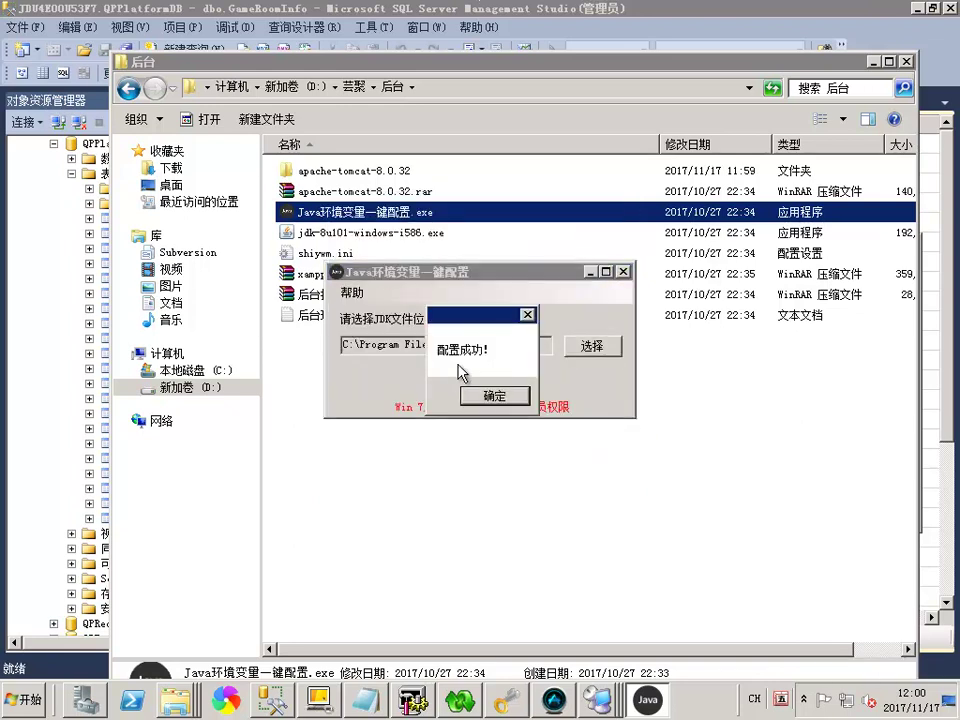
pyautogui.click(494, 396)
pyautogui.click(622, 272)
pyautogui.click(435, 375)
pyautogui.keyDown('shift'); pyautogui.click(469, 403); pyautogui.keyUp('shift')
pyautogui.click(472, 406)
# Open apache-tomcat-8.0.32\webapps\jeefw\WEB-INF\classes in Explorer
pyautogui.doubleClick(320, 170)
pyautogui.doubleClick(335, 172)
pyautogui.doubleClick(322, 273)
pyautogui.click(318, 215)
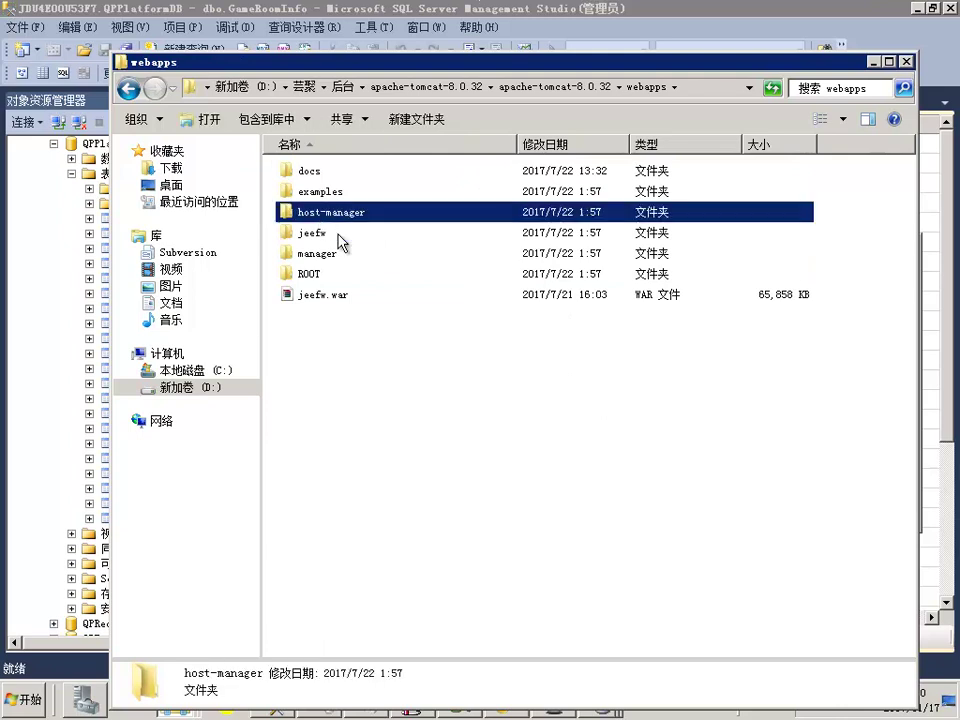
pyautogui.click(314, 238)
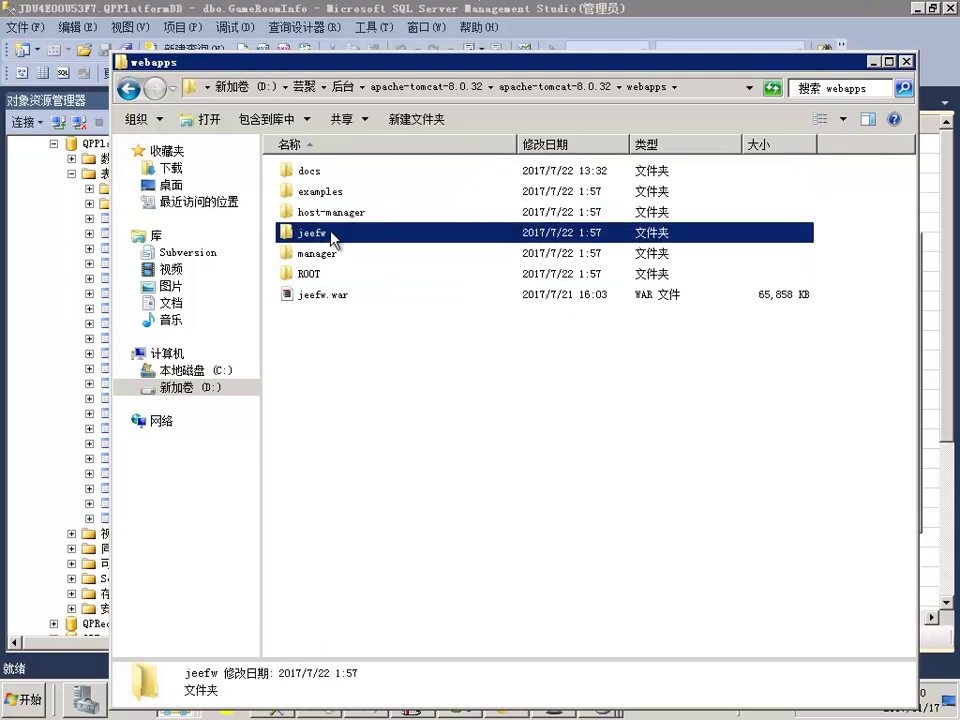
pyautogui.doubleClick(336, 240)
pyautogui.doubleClick(310, 212)
pyautogui.click(322, 175)
pyautogui.doubleClick(323, 180)
# Copy the applicationContext.xml path into the notes on a new line, marked 改库密码
pyautogui.click(418, 213)
pyautogui.click(424, 212)
pyautogui.click(439, 246)
pyautogui.click(694, 90)
pyautogui.write('\\')
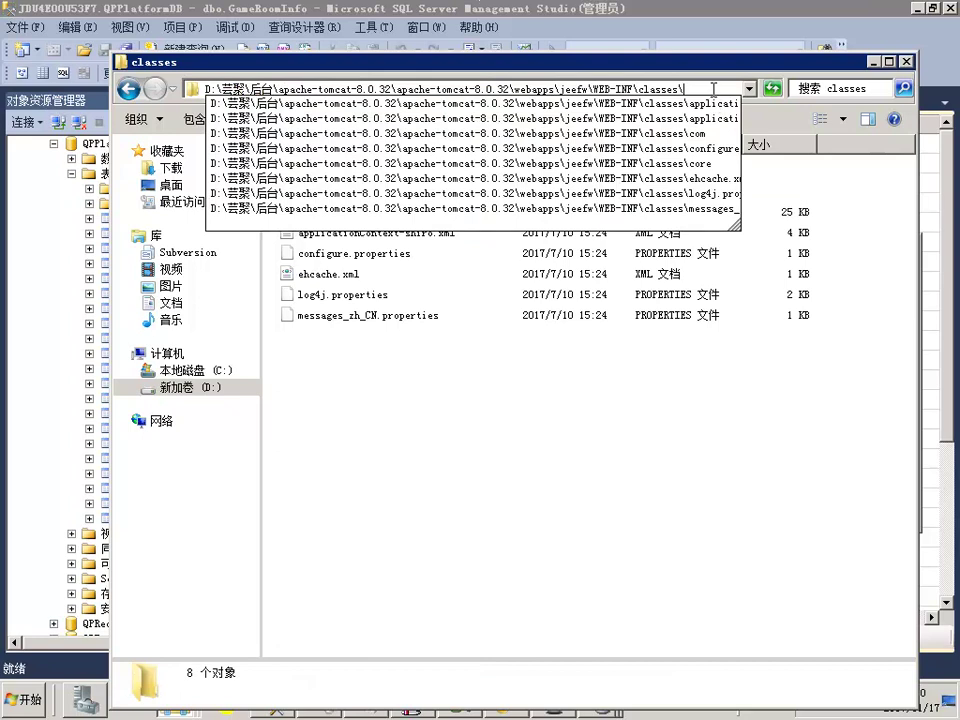
pyautogui.press('Tab')
pyautogui.keyDown('shift'); pyautogui.click(333, 91); pyautogui.keyUp('shift')
pyautogui.hotkey('ctrl', 'c')
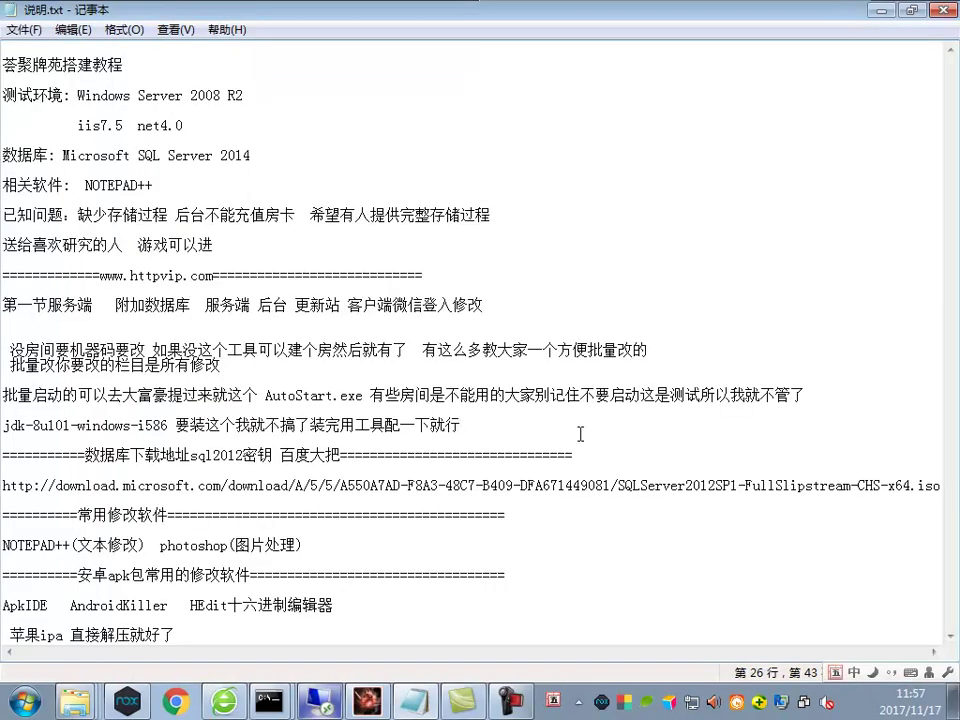
pyautogui.press('Return')
pyautogui.press('Return')
pyautogui.press('Return')
pyautogui.hotkey('ctrl', 'v')
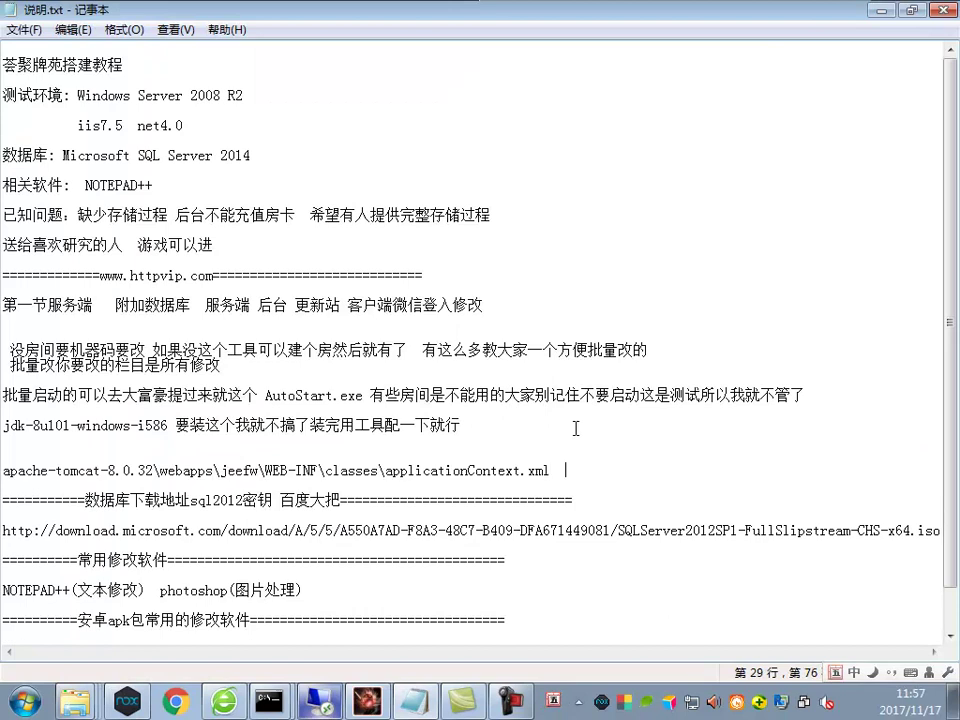
pyautogui.write('改库密码')
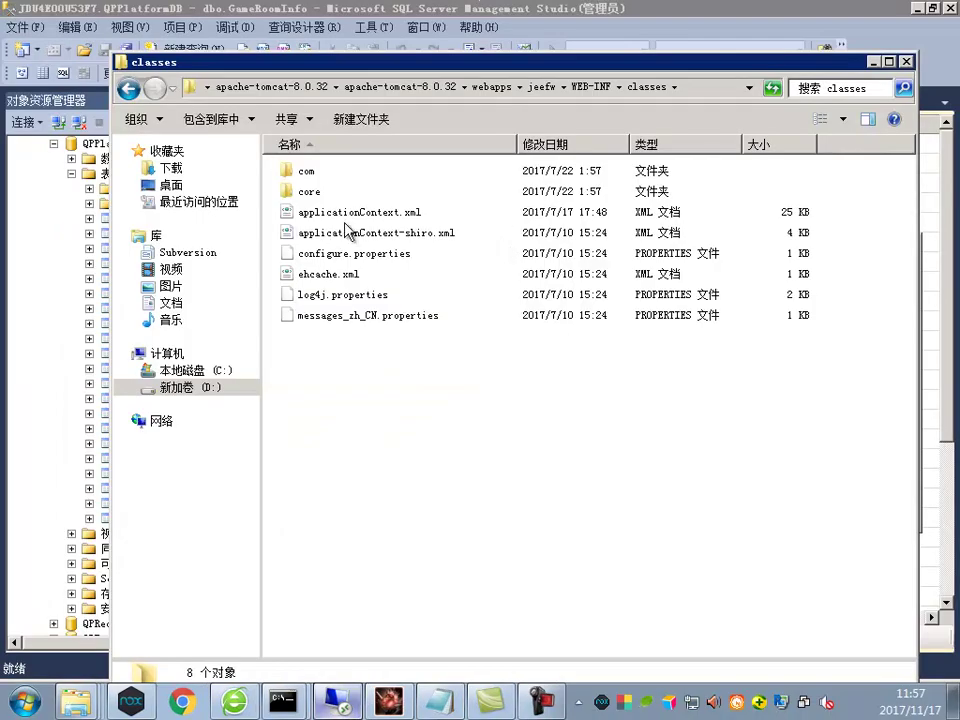
pyautogui.rightClick(436, 213)
# In applicationContext.xml, replace all 5 occurrences of the old database password with the new one
pyautogui.click(390, 256)
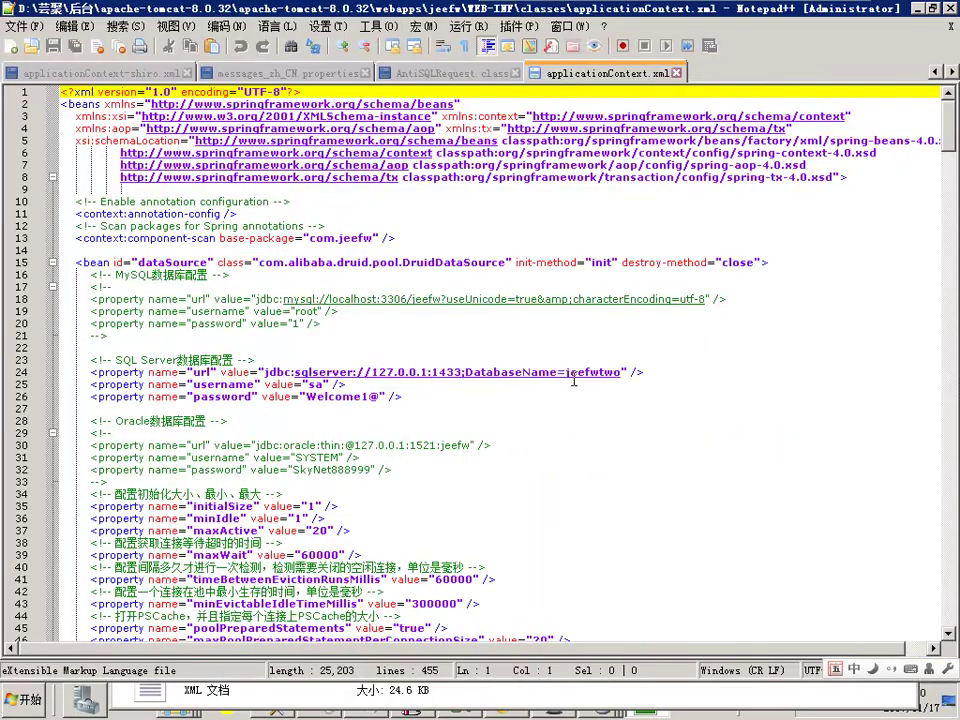
pyautogui.moveTo(306, 396); pyautogui.dragTo(382, 396)
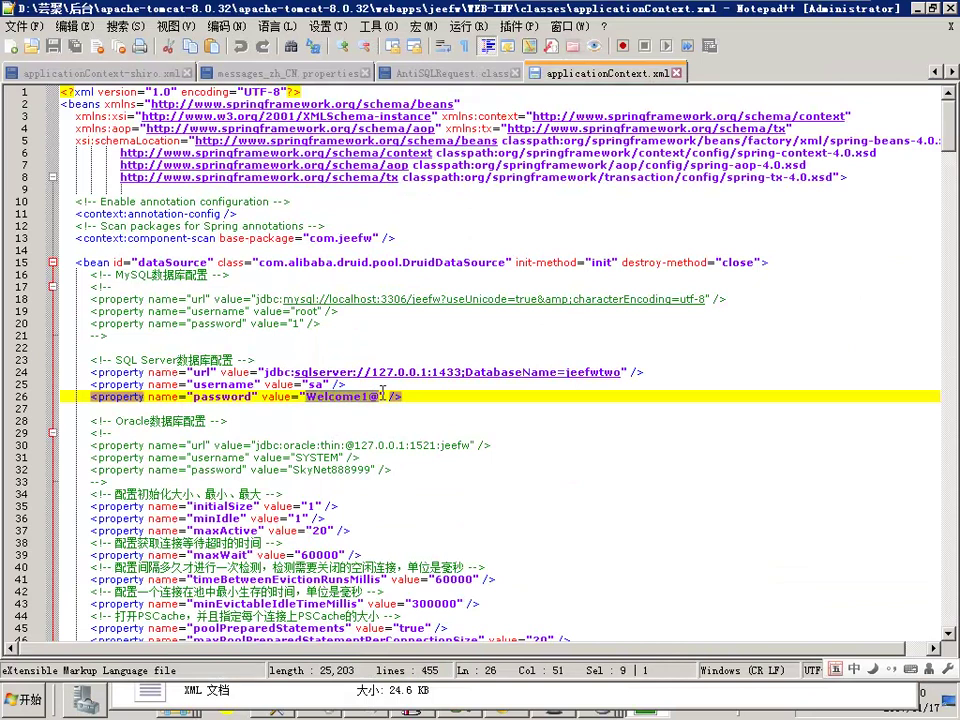
pyautogui.click(290, 46)
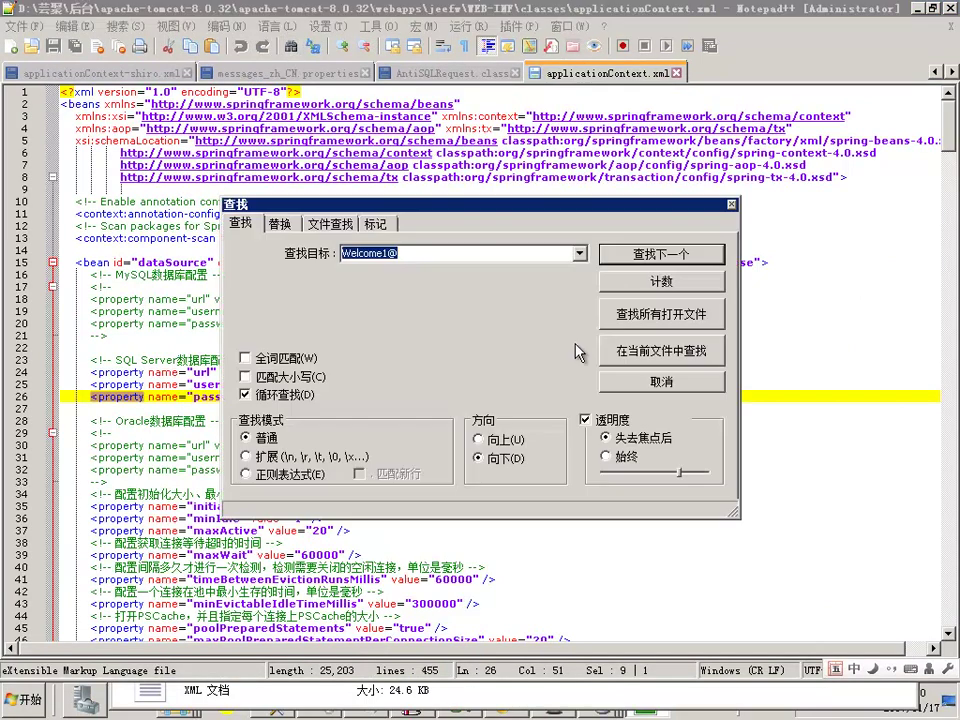
pyautogui.click(280, 223)
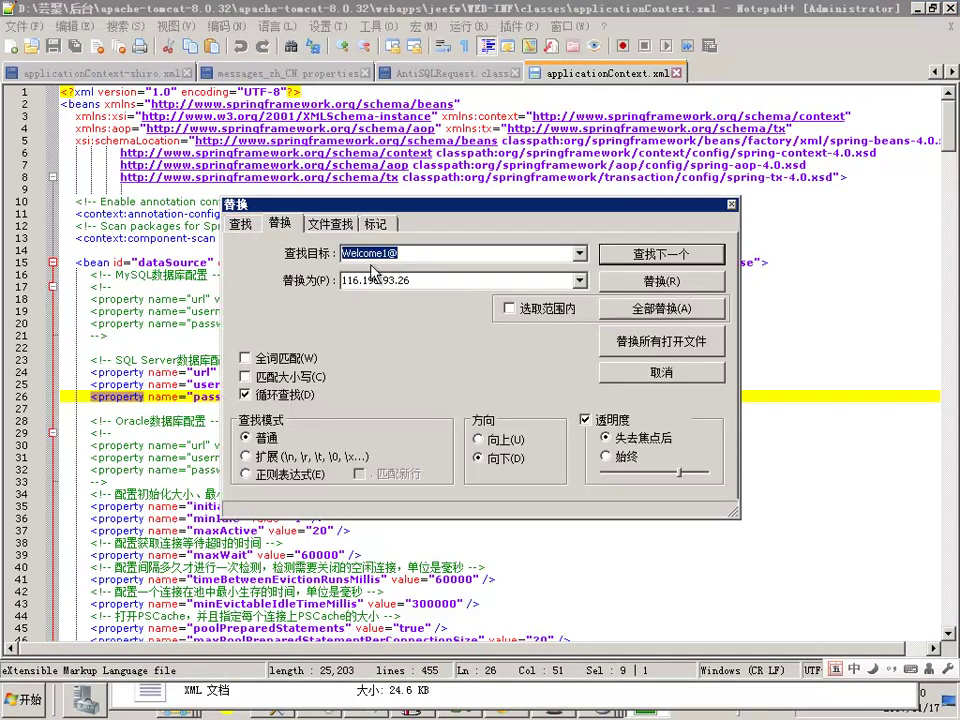
pyautogui.click(579, 281)
pyautogui.click(413, 312)
pyautogui.click(683, 309)
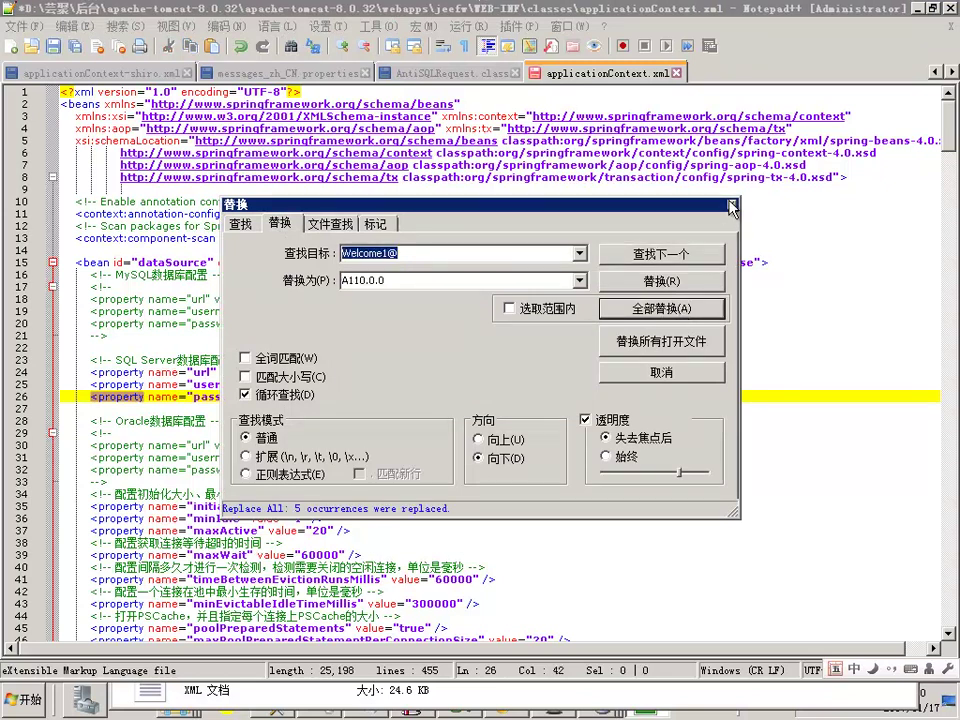
# Save applicationContext.xml and close Notepad++
pyautogui.press('Escape')
pyautogui.click(497, 436)
pyautogui.scroll(-14, 505, 438)
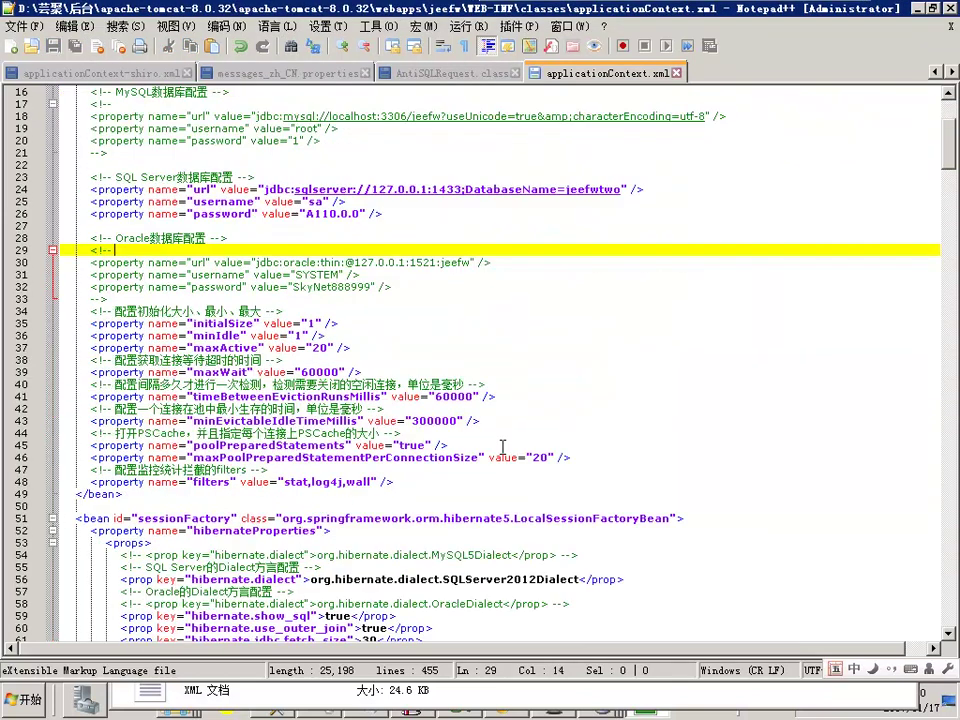
pyautogui.scroll(-6, 406, 470)
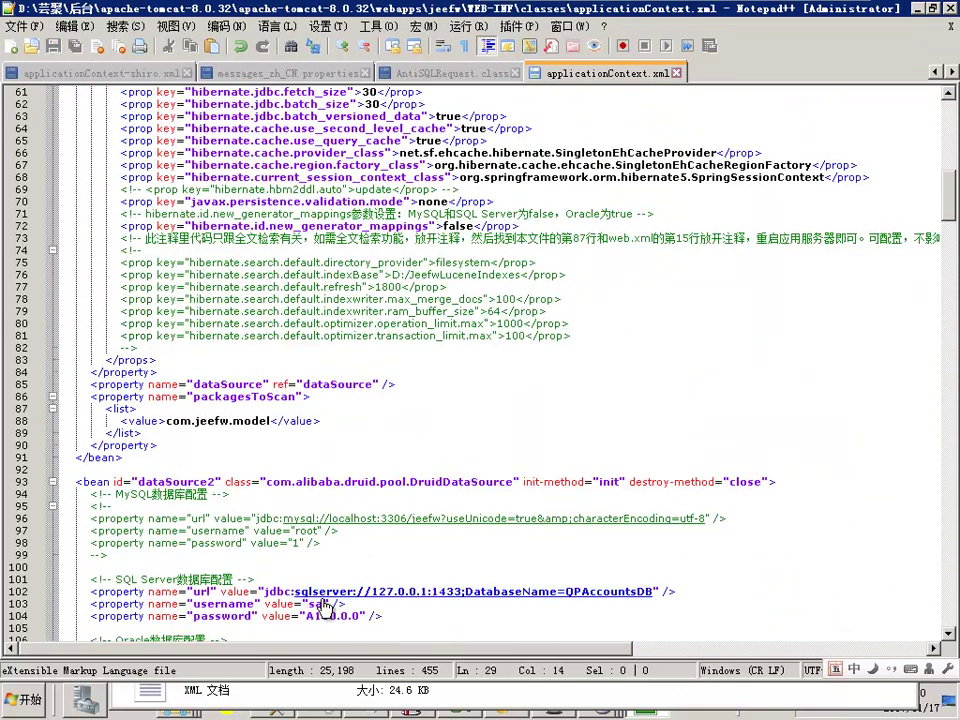
pyautogui.click(949, 8)
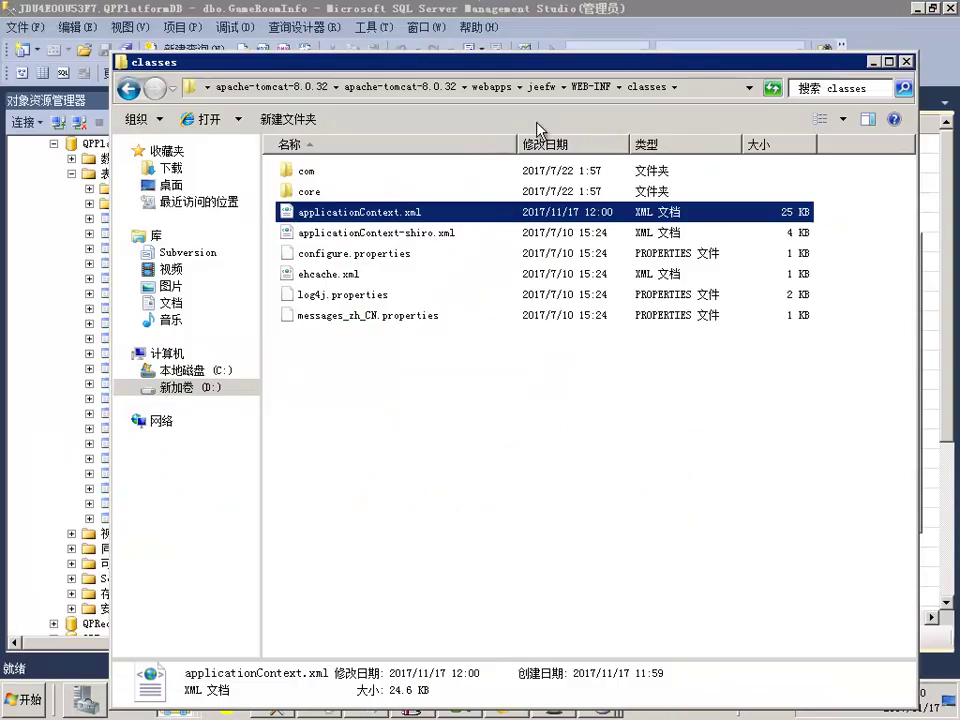
# Run startup.bat in apache-tomcat-8.0.32\bin, then return to the outer apache-tomcat-8.0.32 folder
pyautogui.click(540, 88)
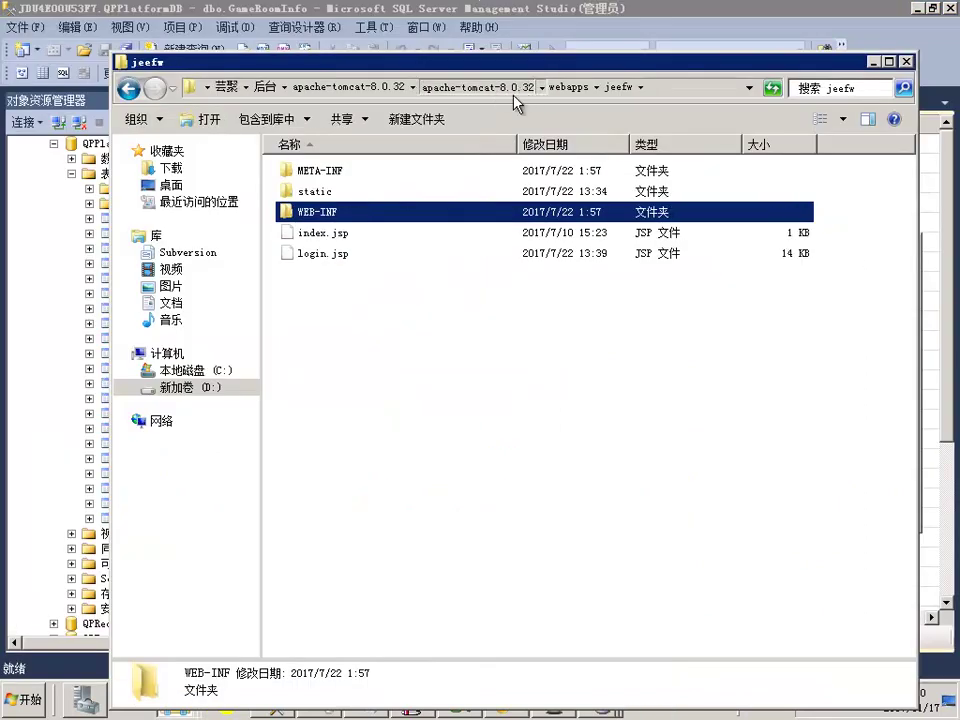
pyautogui.click(519, 88)
pyautogui.doubleClick(305, 174)
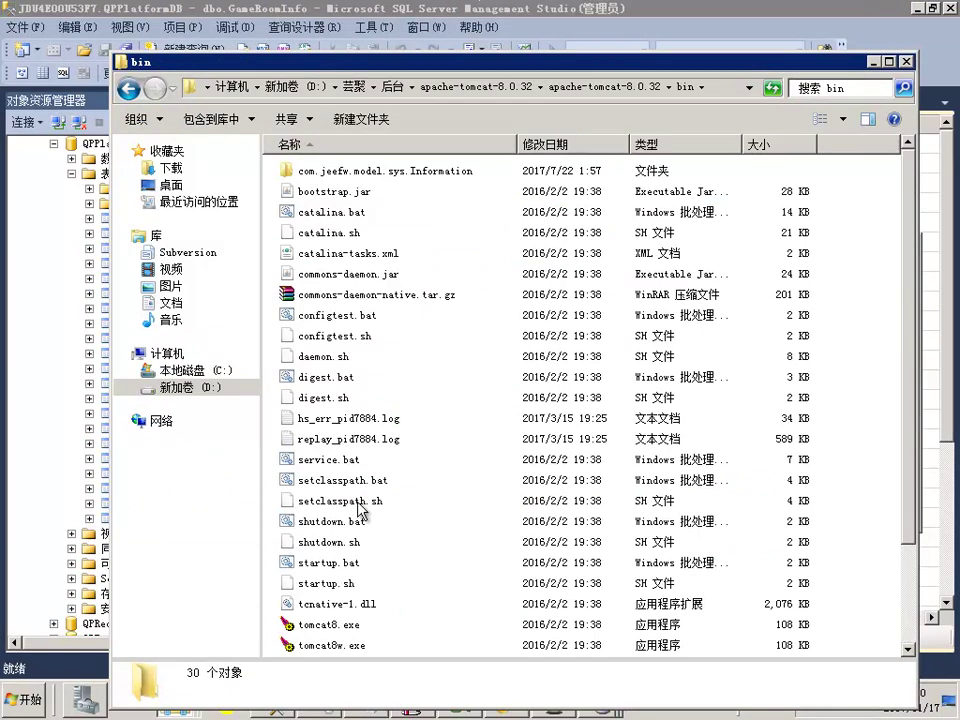
pyautogui.doubleClick(333, 565)
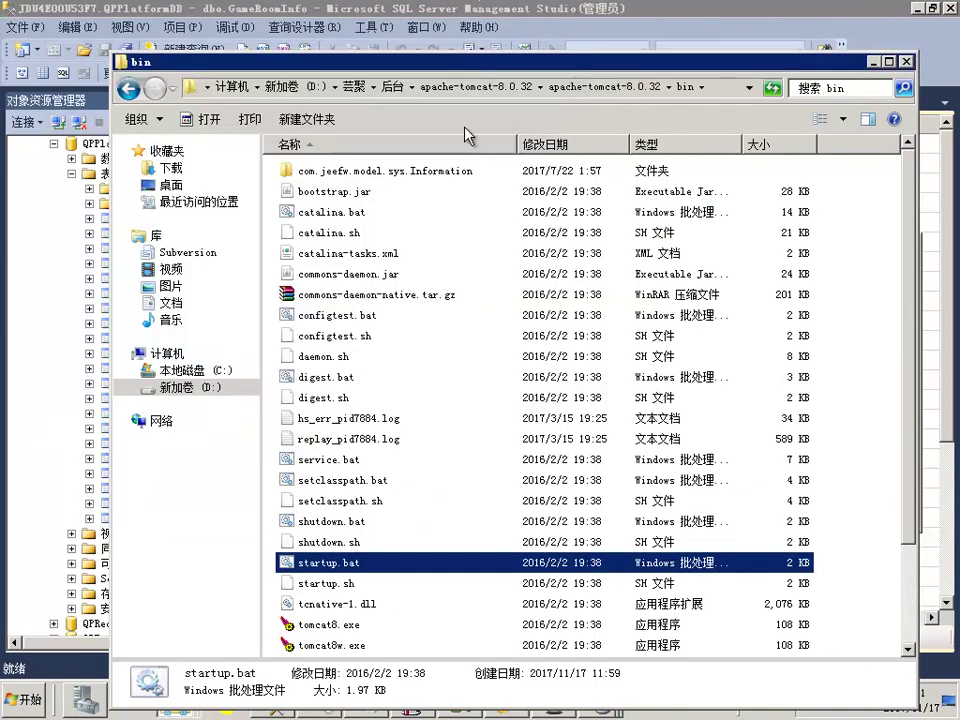
pyautogui.moveTo(470, 60); pyautogui.dragTo(470, 134)
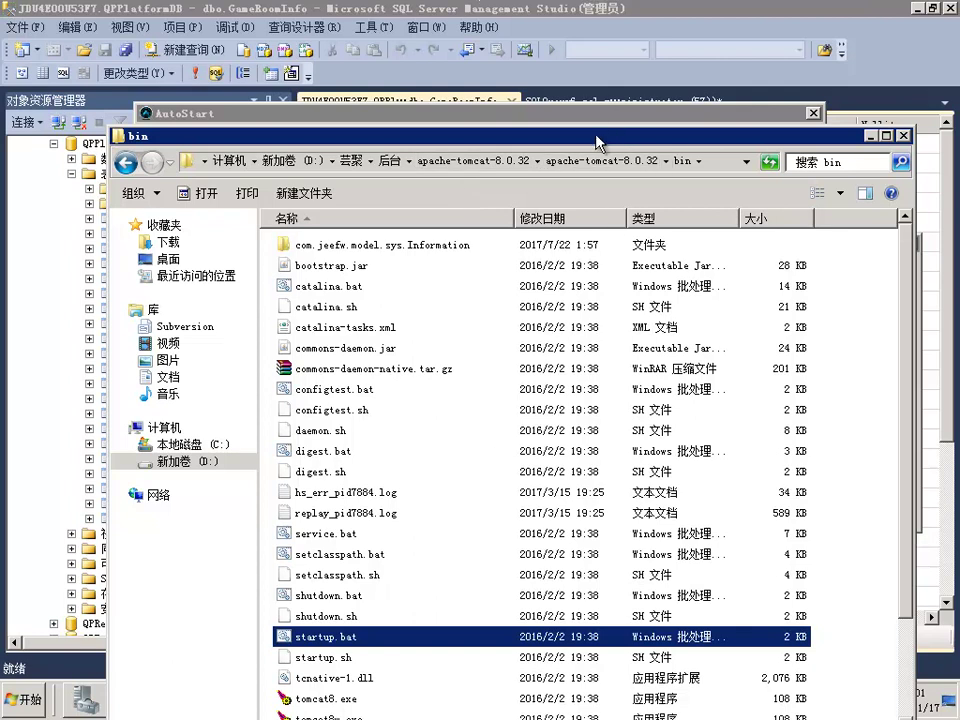
pyautogui.moveTo(598, 140); pyautogui.dragTo(566, 44)
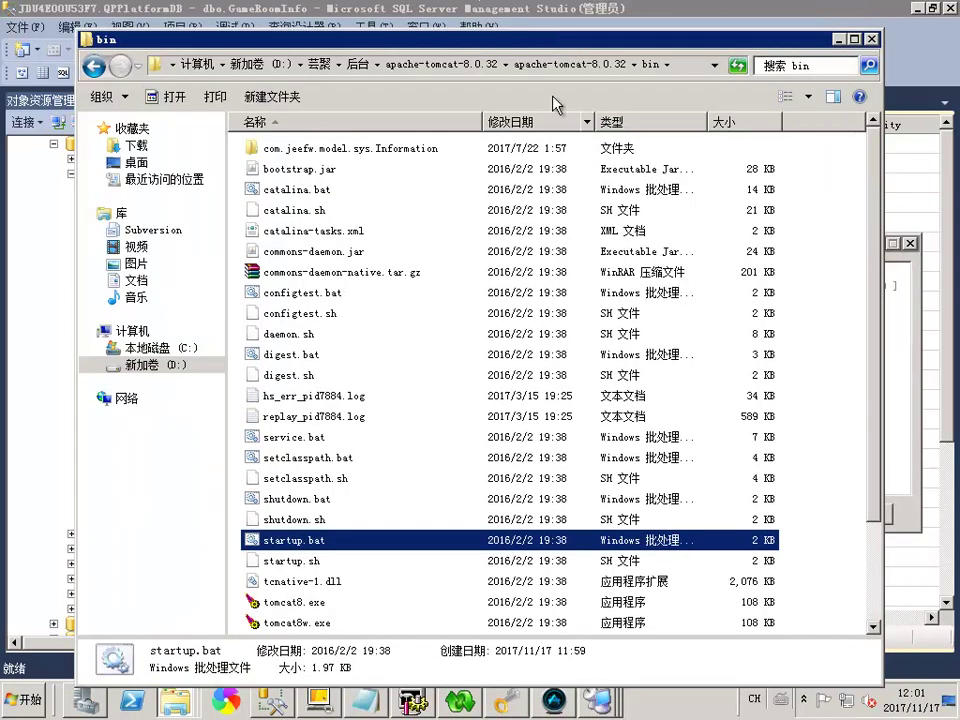
pyautogui.click(425, 64)
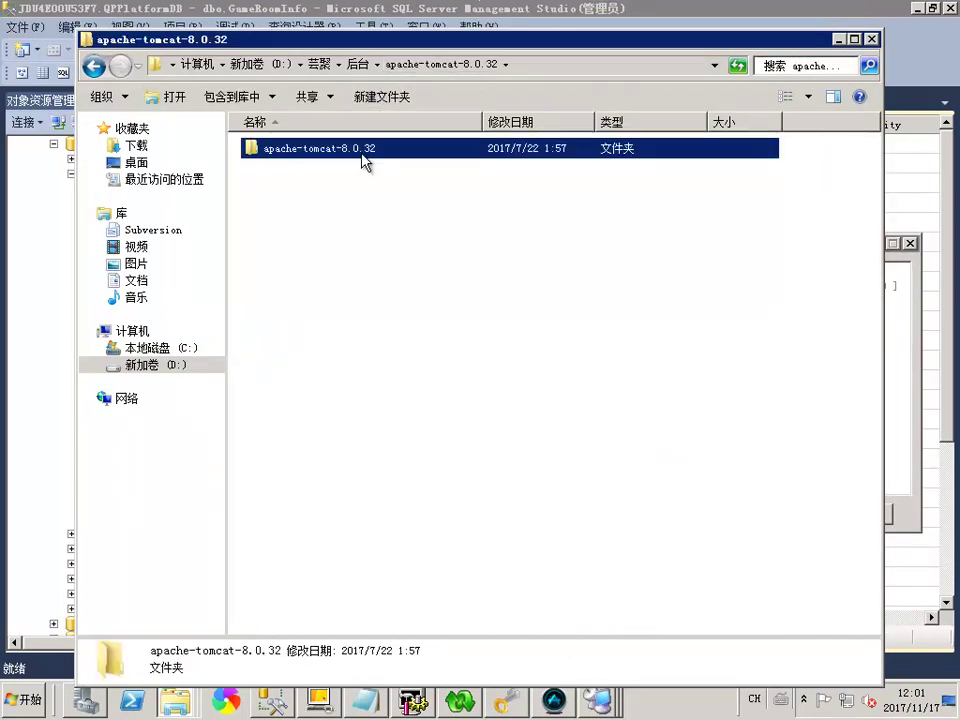
# Cut the inner apache-tomcat-8.0.32 folder
pyautogui.doubleClick(362, 150)
pyautogui.click(94, 66)
pyautogui.rightClick(306, 150)
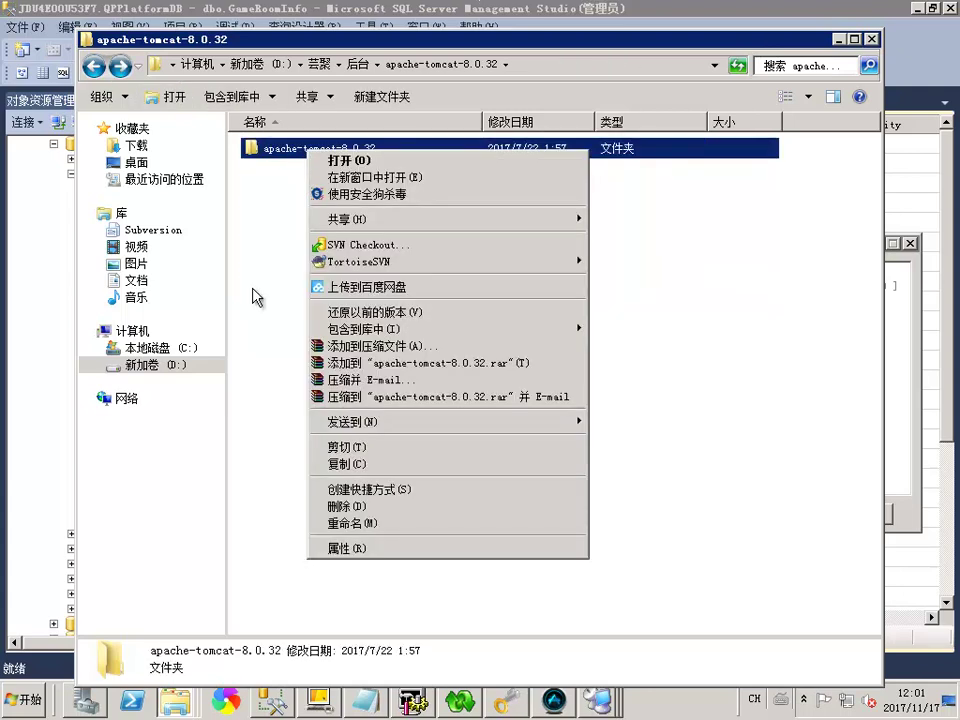
pyautogui.click(334, 447)
# On drive D:, rename the apache-tomcat-8.0.42 folder to apache-tomcat-8.0.4211
pyautogui.click(256, 65)
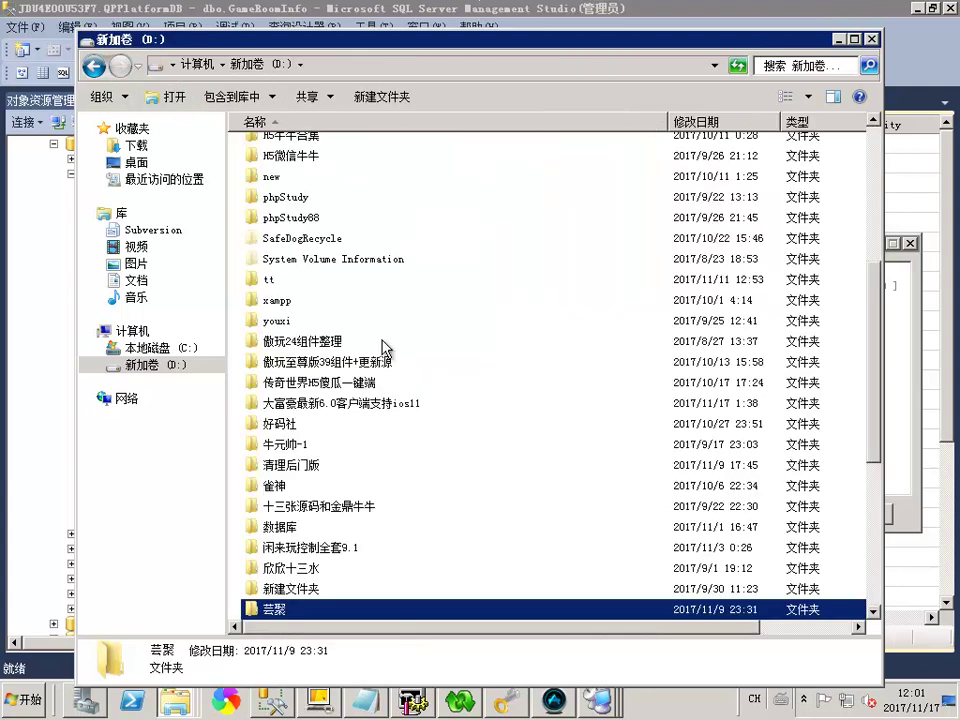
pyautogui.scroll(4, 350, 243)
pyautogui.click(338, 203)
pyautogui.click(382, 210)
pyautogui.write('11')
pyautogui.press('Return')
pyautogui.click(853, 203)
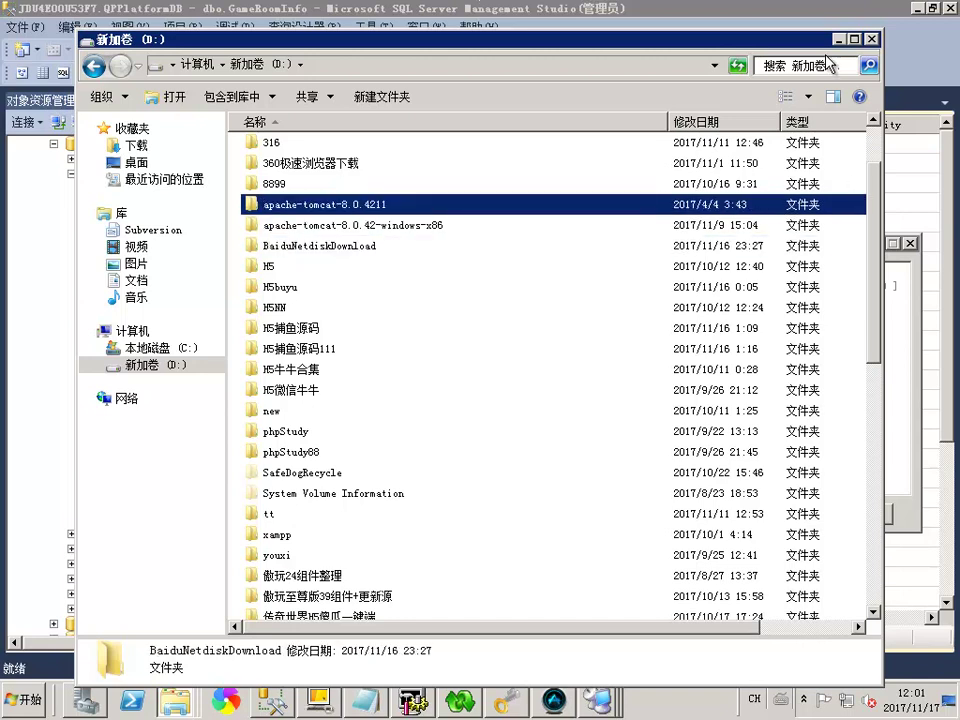
# Paste apache-tomcat-8.0.32 into the D: root and run its bin\startup.bat
pyautogui.click(854, 39)
pyautogui.rightClick(876, 165)
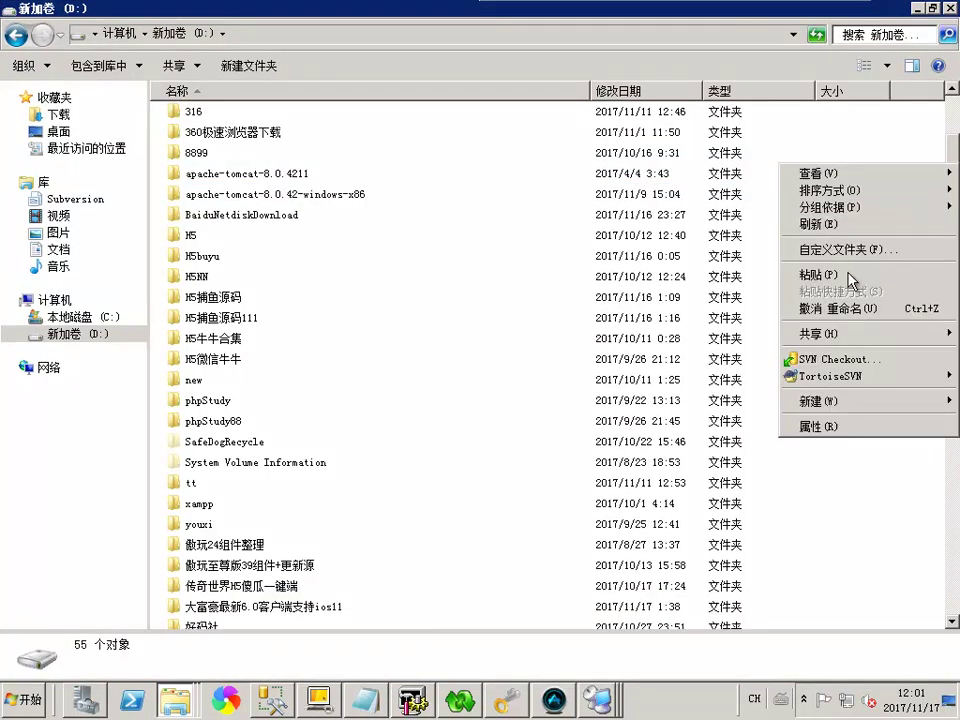
pyautogui.click(811, 275)
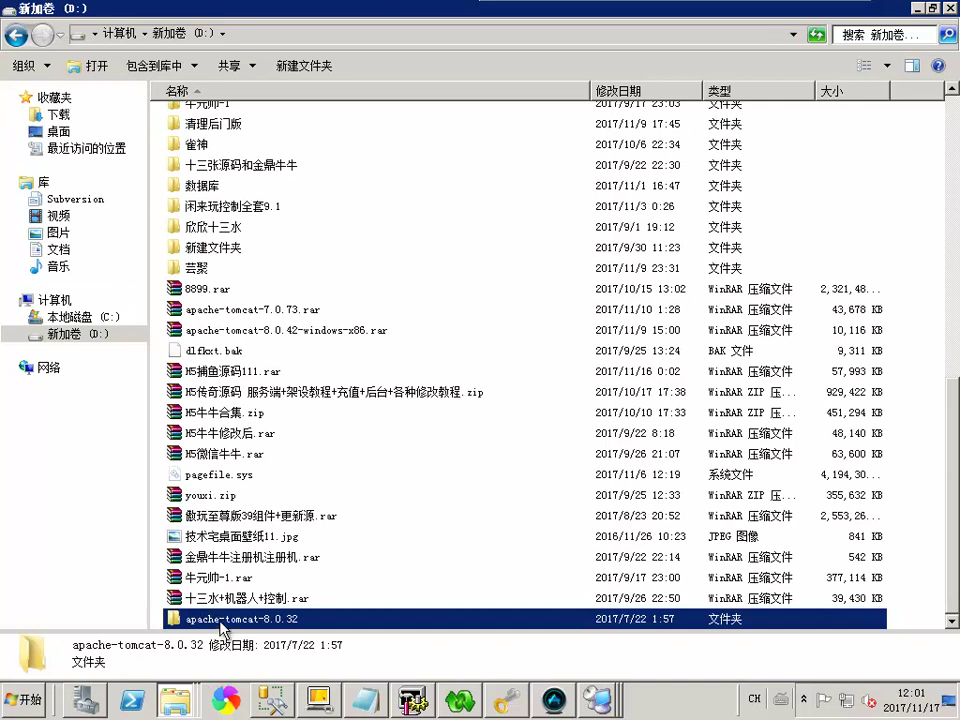
pyautogui.doubleClick(218, 620)
pyautogui.doubleClick(200, 118)
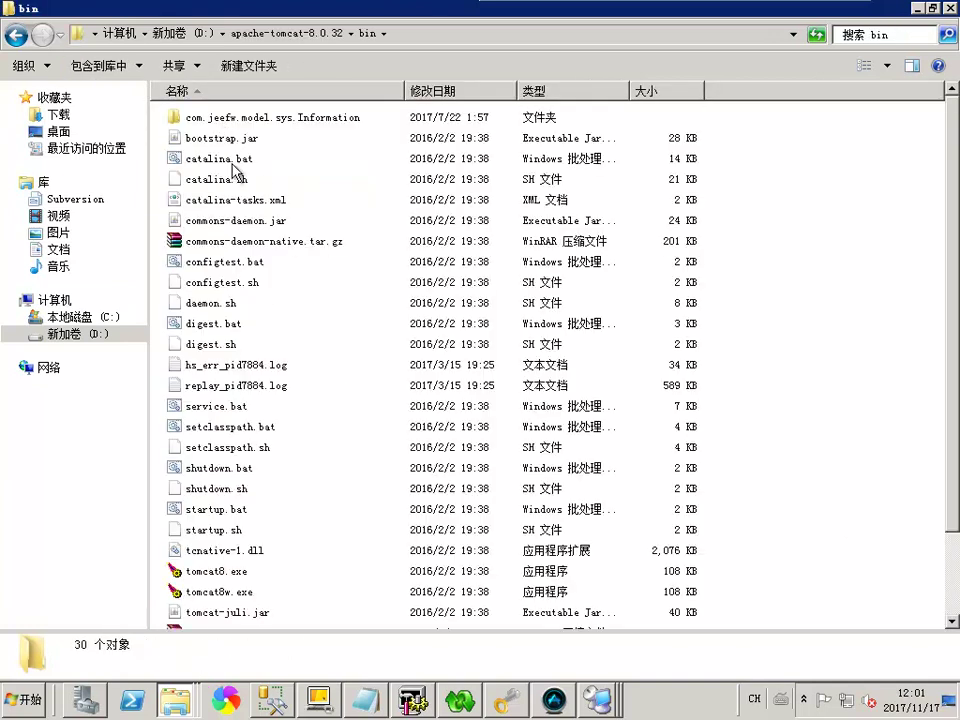
pyautogui.doubleClick(216, 510)
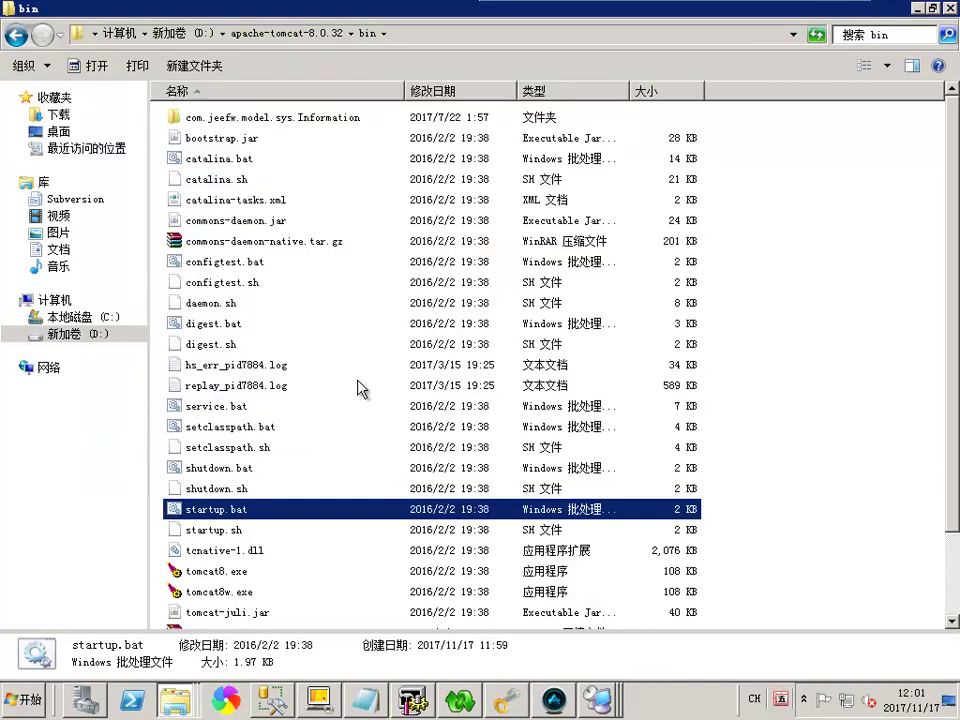
# Start Tomcat 8.0.32 again from its startup.bat via the recent folders list
pyautogui.doubleClick(250, 15)
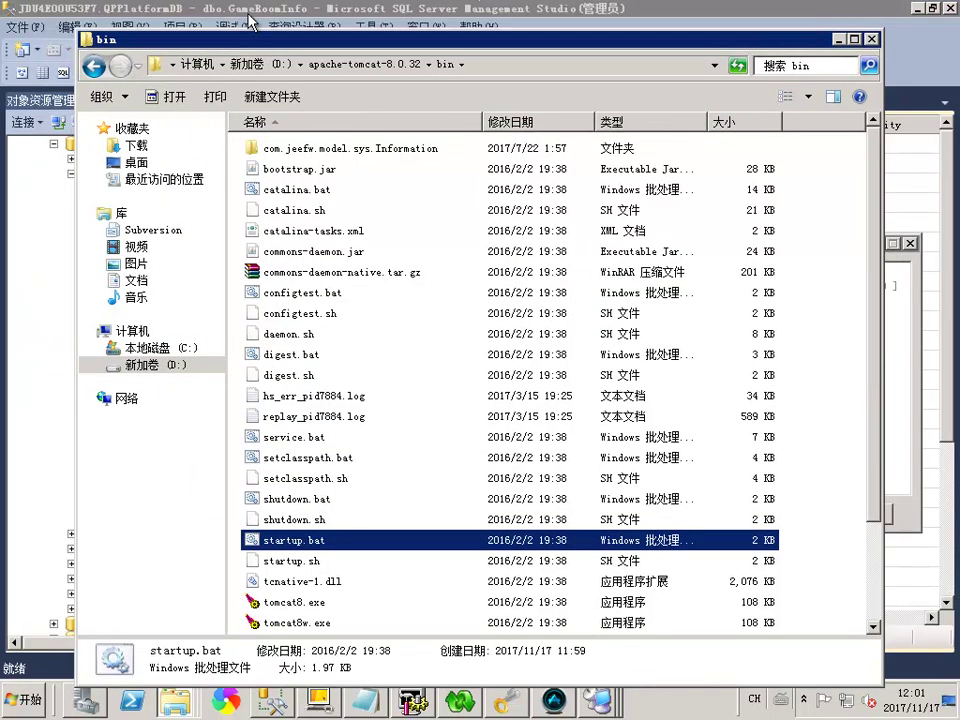
pyautogui.moveTo(433, 47); pyautogui.dragTo(452, 38)
pyautogui.scroll(-2, 435, 352)
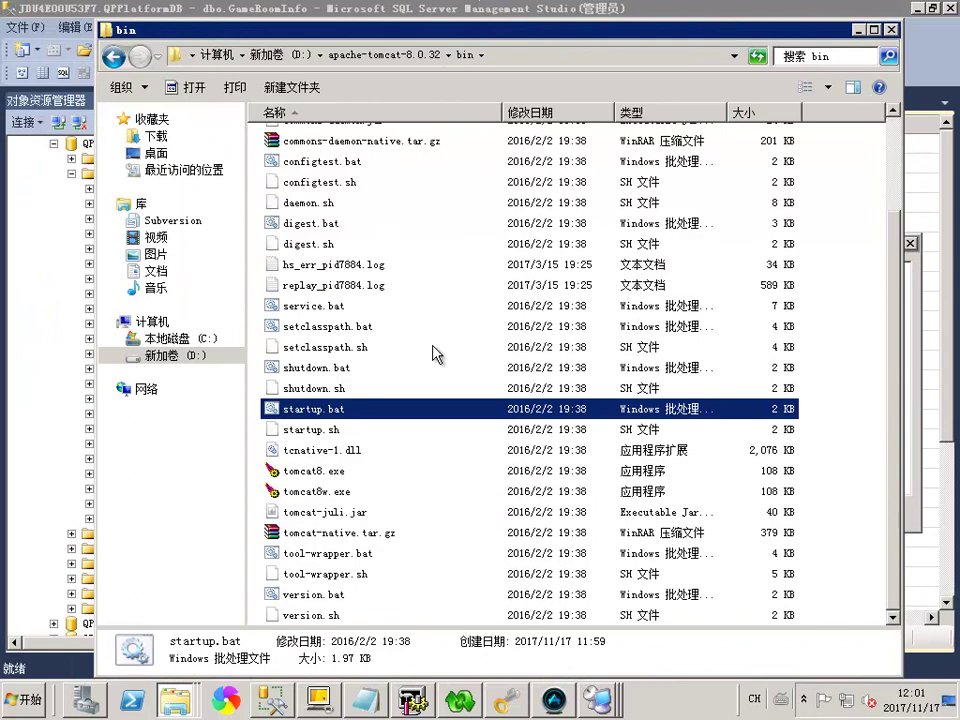
pyautogui.rightClick(162, 690)
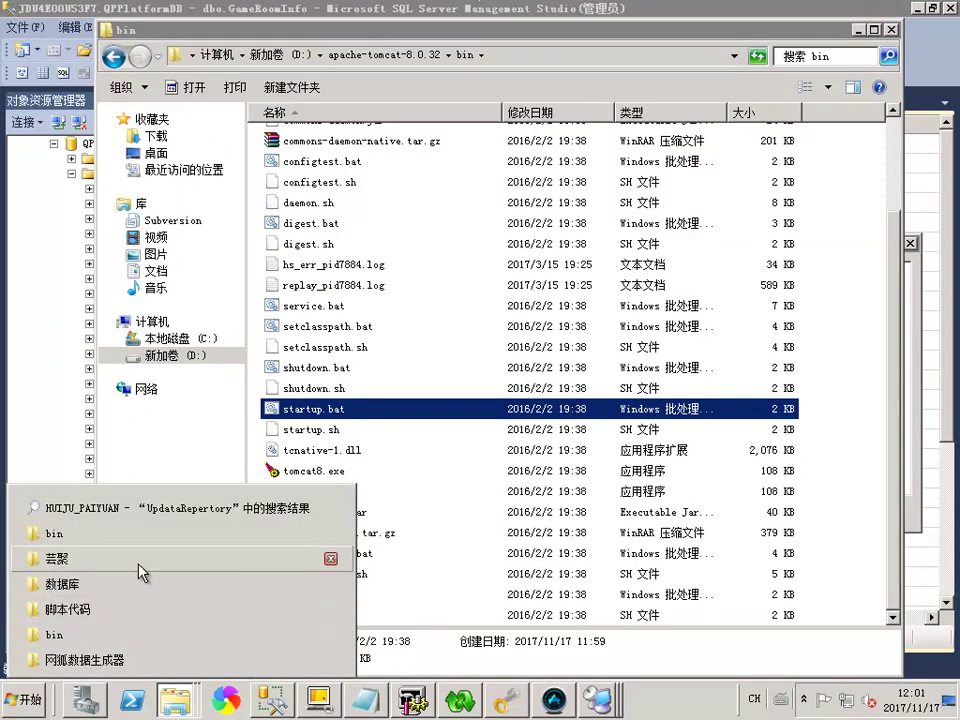
pyautogui.doubleClick(336, 409)
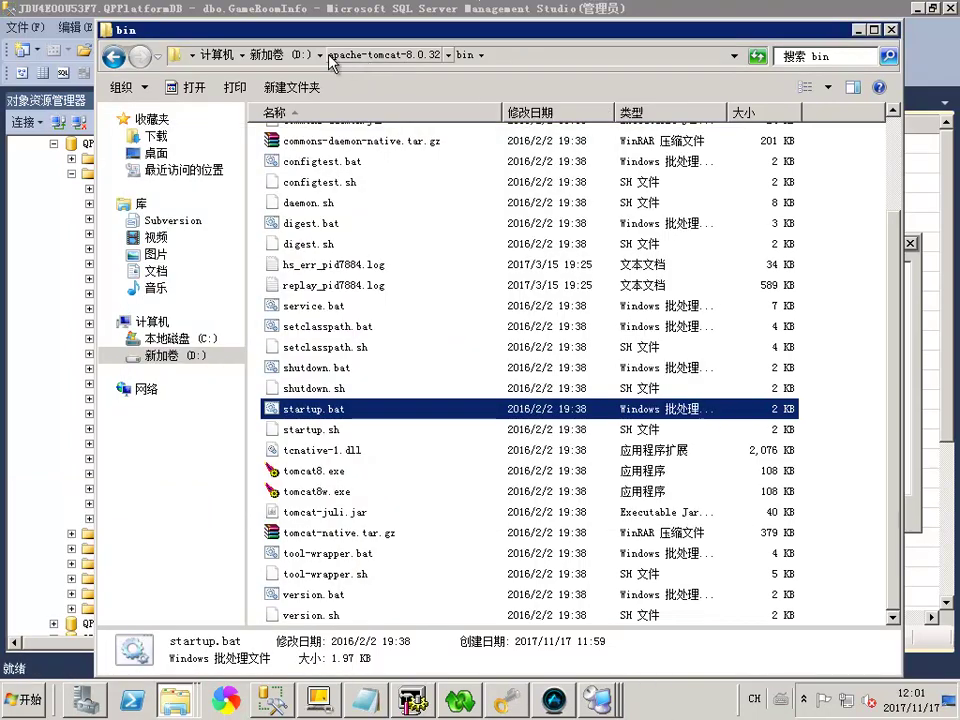
# Go to the D: root and open the apache-tomcat-8.0.4211 folder
pyautogui.click(262, 55)
pyautogui.click(330, 325)
pyautogui.doubleClick(330, 325)
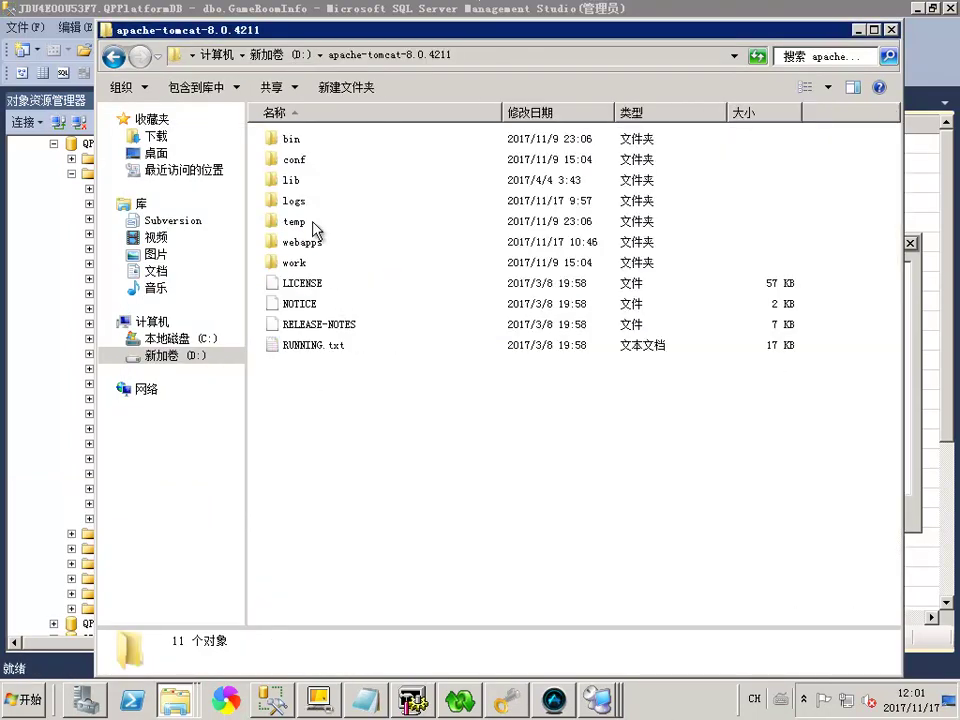
# Start Tomcat 8.0.42 from apache-tomcat-8.0.4211\bin to deploy jeefw.war, then close its console
pyautogui.doubleClick(292, 198)
pyautogui.doubleClick(318, 489)
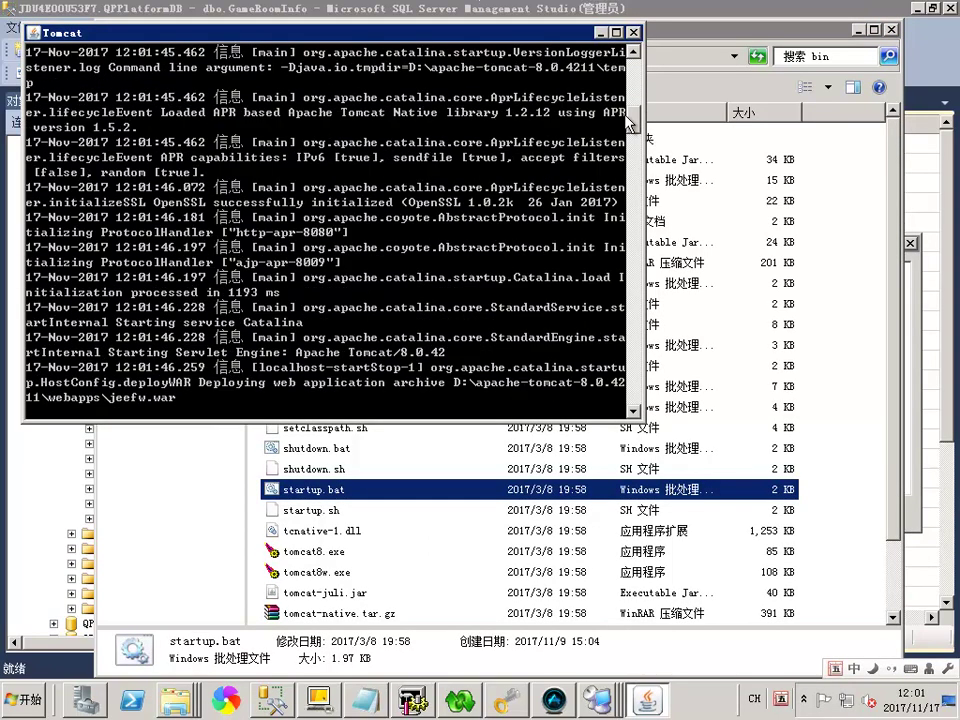
pyautogui.moveTo(425, 32); pyautogui.dragTo(467, 128)
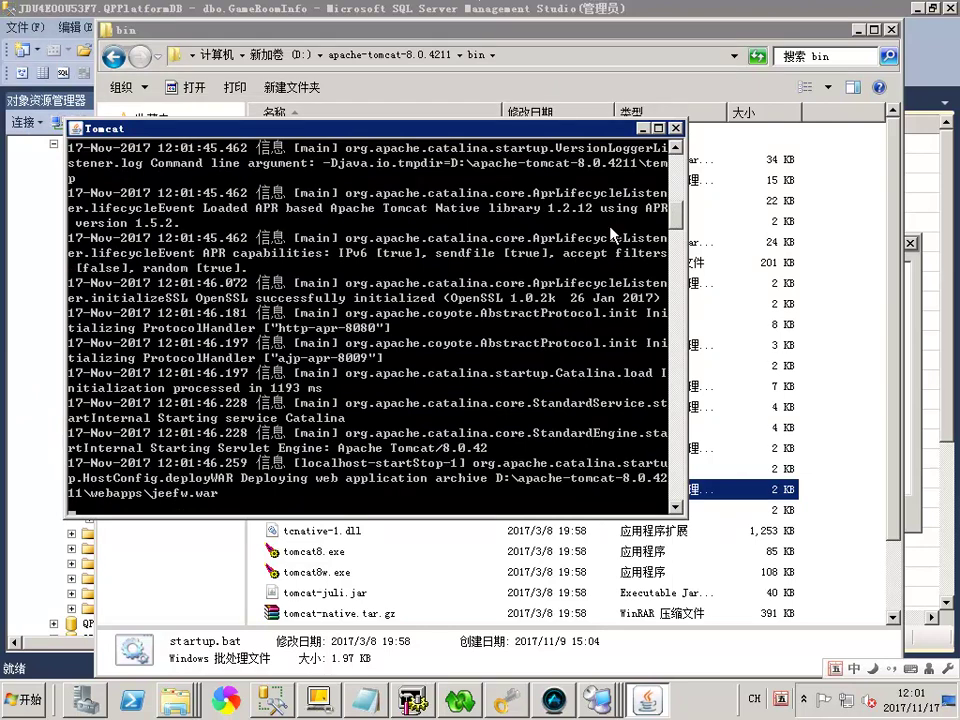
pyautogui.click(676, 129)
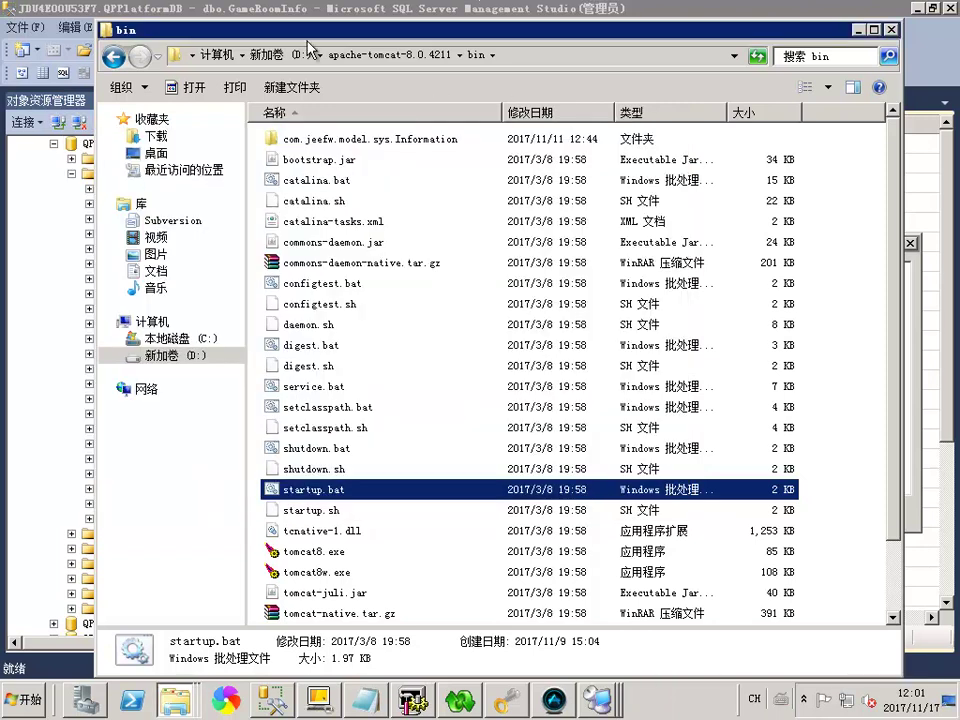
pyautogui.moveTo(235, 34); pyautogui.dragTo(195, 31)
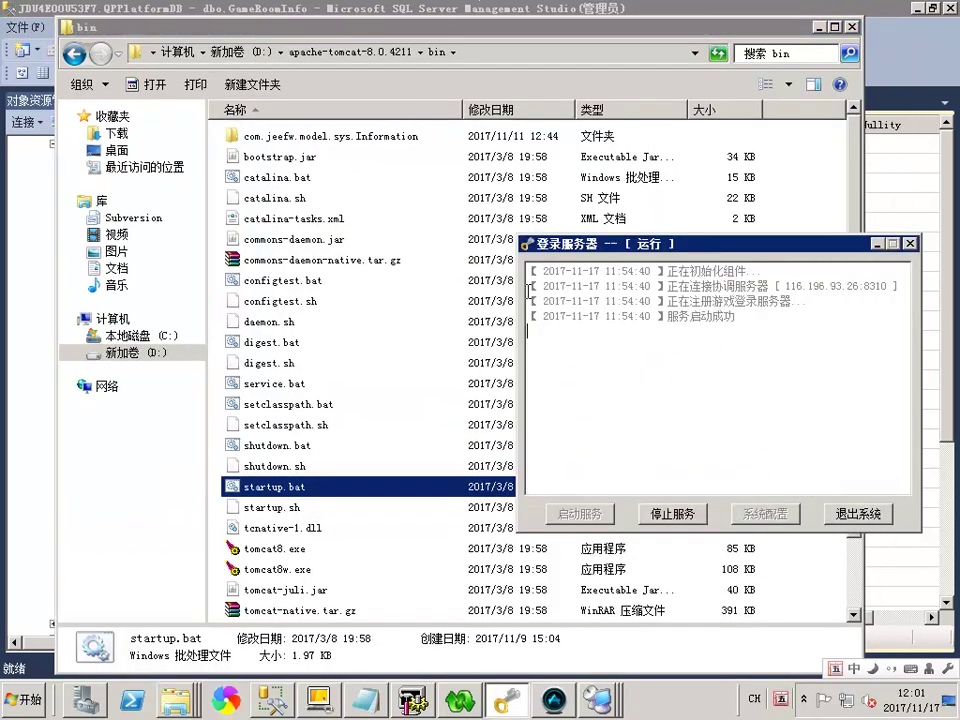
pyautogui.click(390, 260)
pyautogui.click(216, 52)
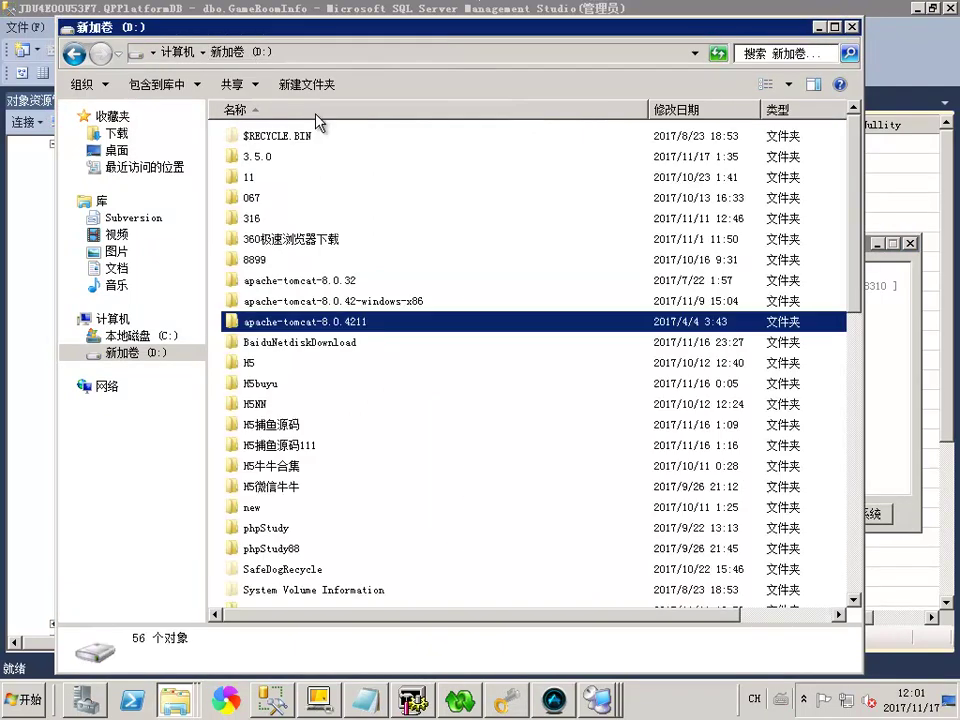
# Inspect Tomcat 8.0.32's startup.bat in the editor, close it unchanged, and run it
pyautogui.doubleClick(293, 281)
pyautogui.doubleClick(252, 137)
pyautogui.scroll(-3, 360, 354)
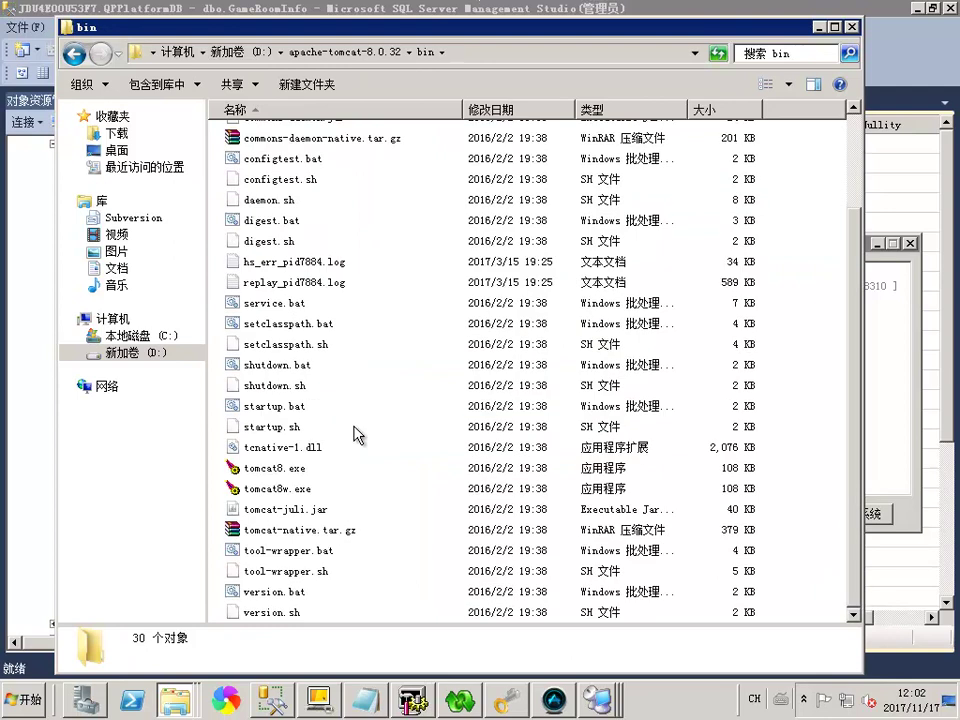
pyautogui.click(258, 404)
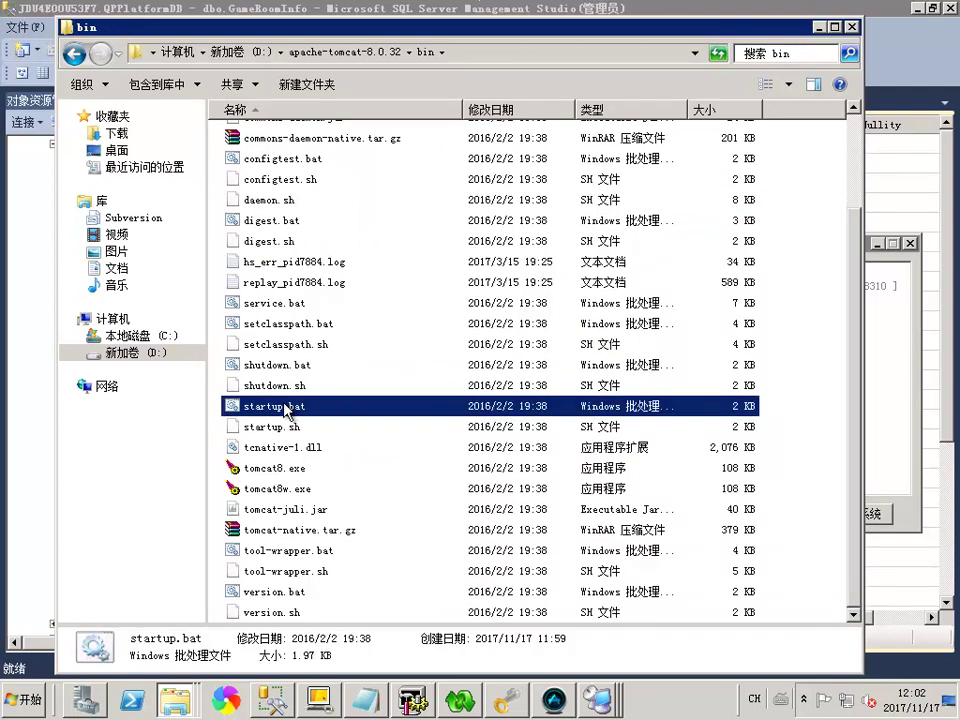
pyautogui.rightClick(258, 404)
pyautogui.click(346, 280)
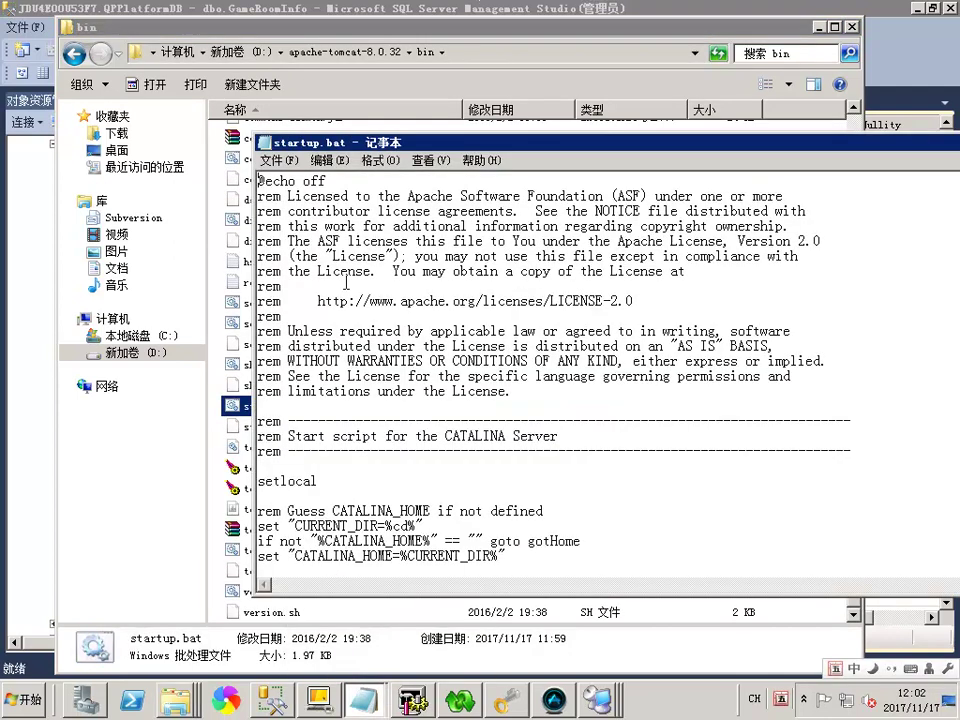
pyautogui.scroll(-2, 346, 283)
pyautogui.scroll(-3, 348, 334)
pyautogui.click(265, 143)
pyautogui.click(285, 437)
pyautogui.doubleClick(285, 410)
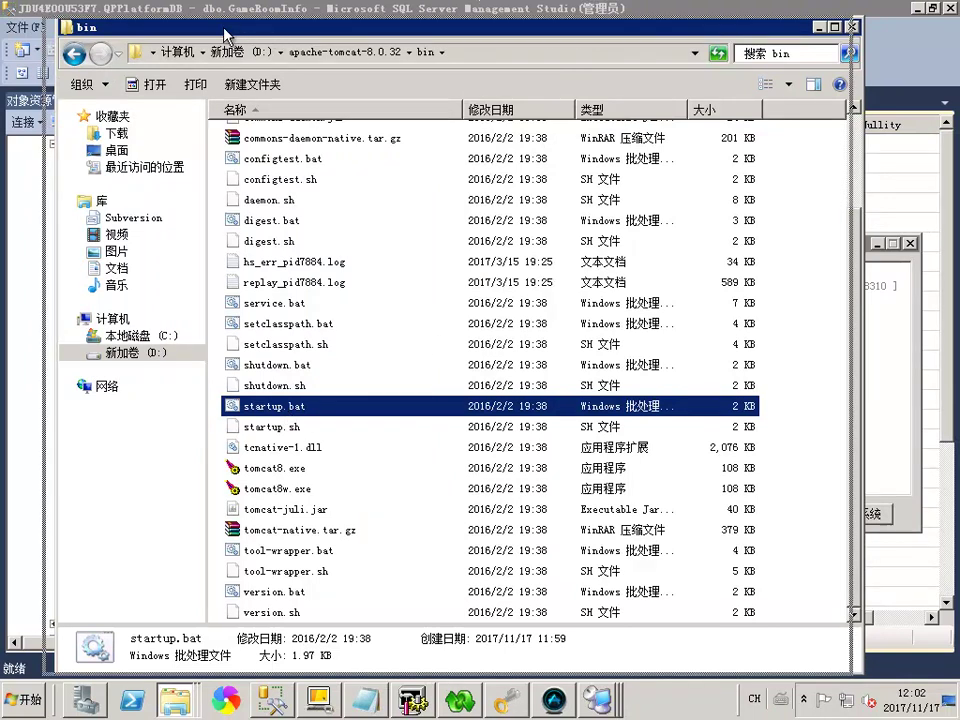
pyautogui.moveTo(180, 28); pyautogui.dragTo(132, 28)
# Look inside webapps\jeefw, then open the 芸聚 folder in a new window
pyautogui.scroll(2, 406, 507)
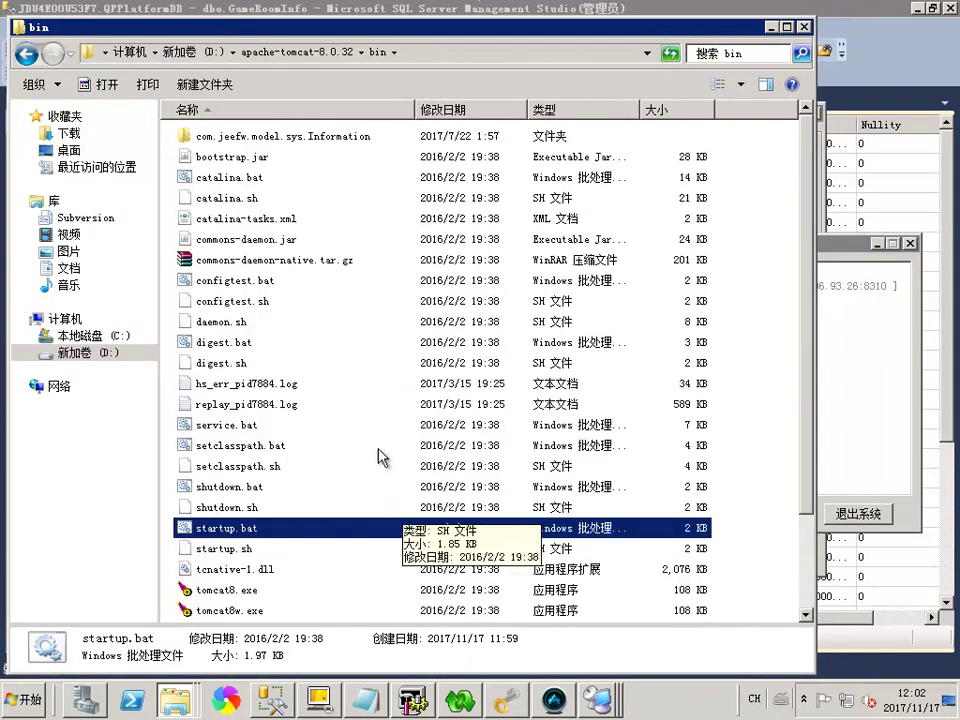
pyautogui.click(255, 51)
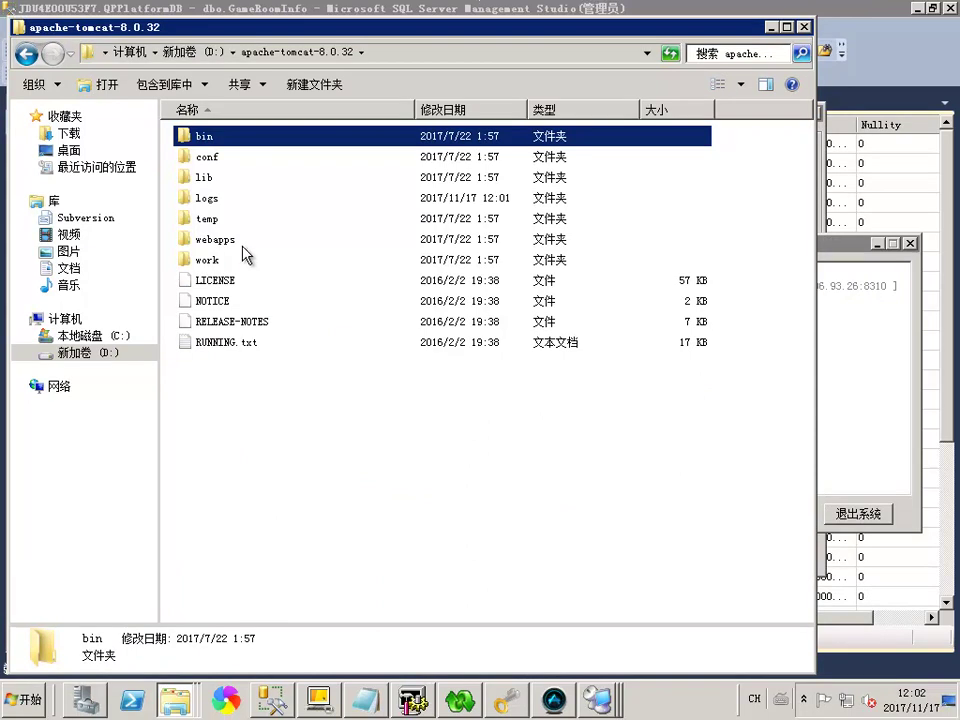
pyautogui.doubleClick(228, 241)
pyautogui.moveTo(366, 349); pyautogui.dragTo(229, 184)
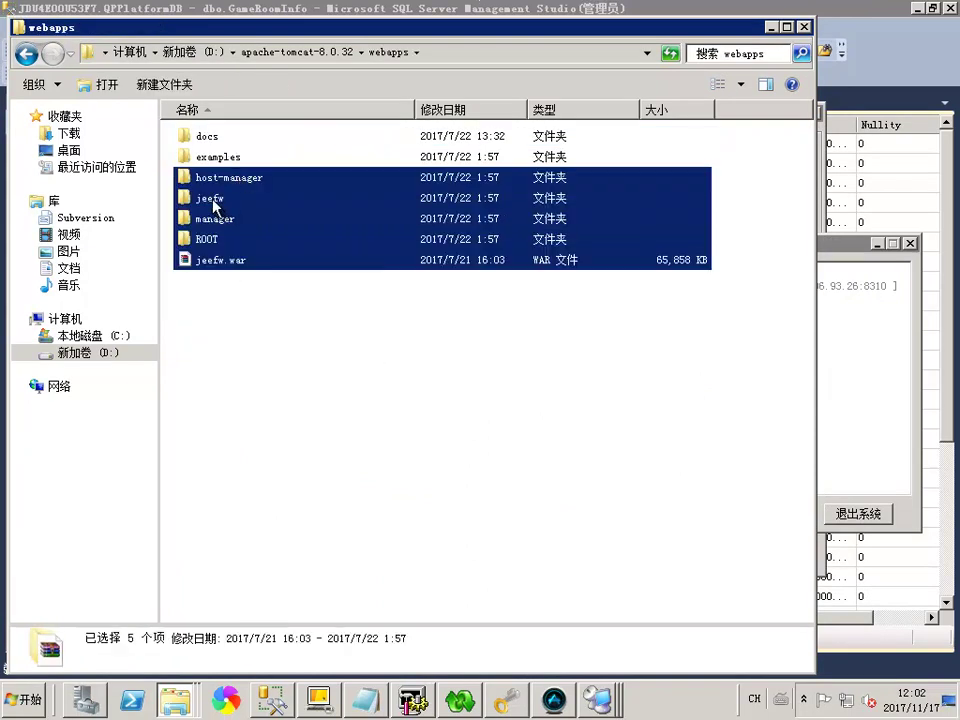
pyautogui.doubleClick(212, 199)
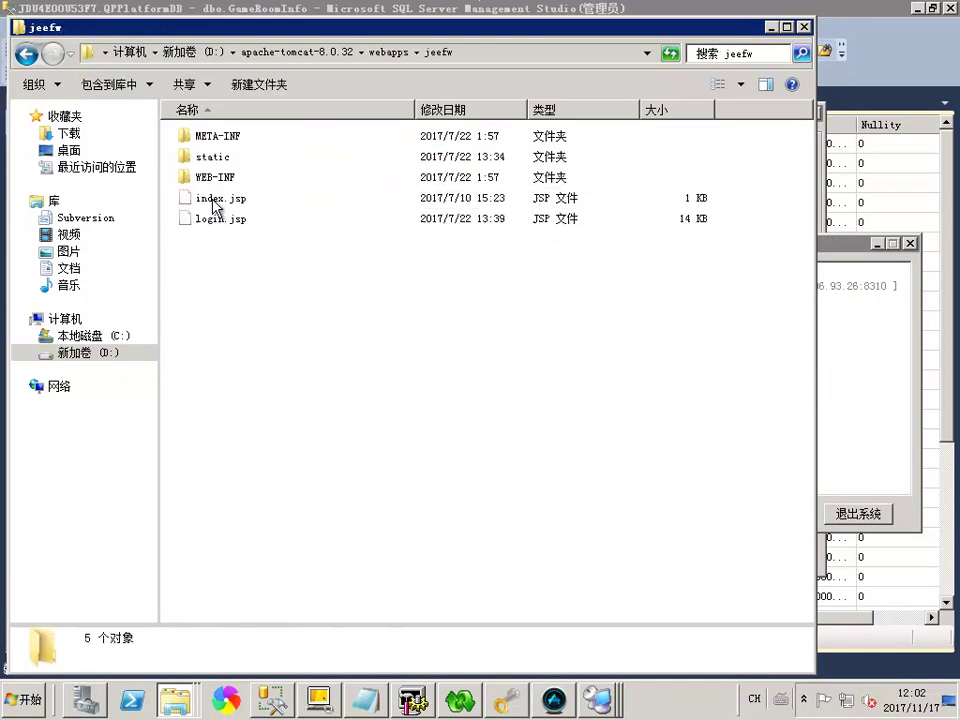
pyautogui.click(28, 54)
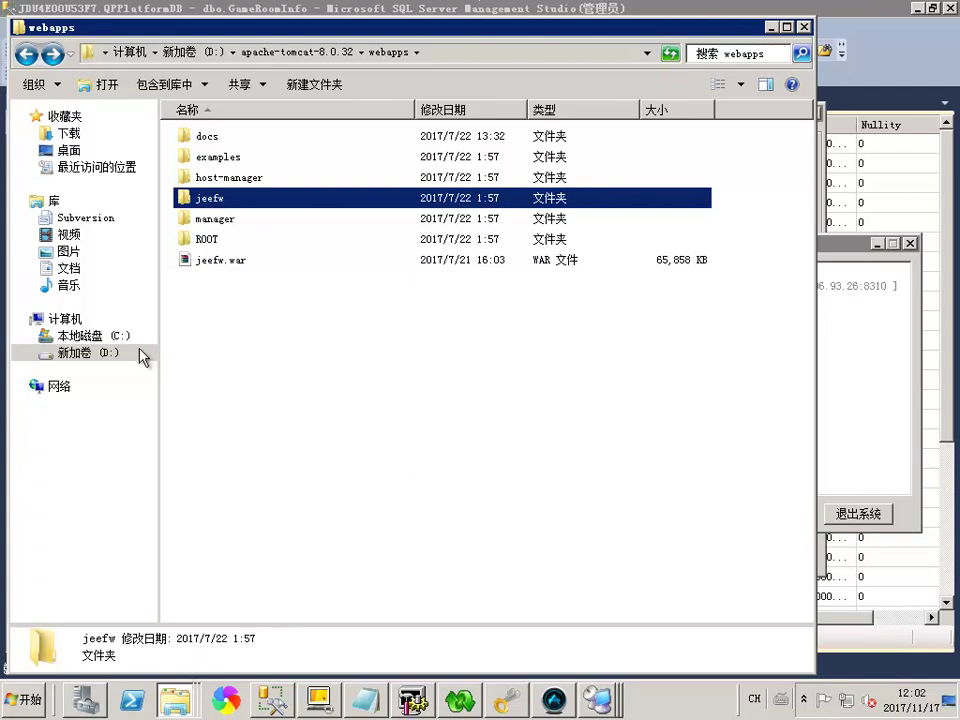
pyautogui.moveTo(161, 26); pyautogui.dragTo(184, 28)
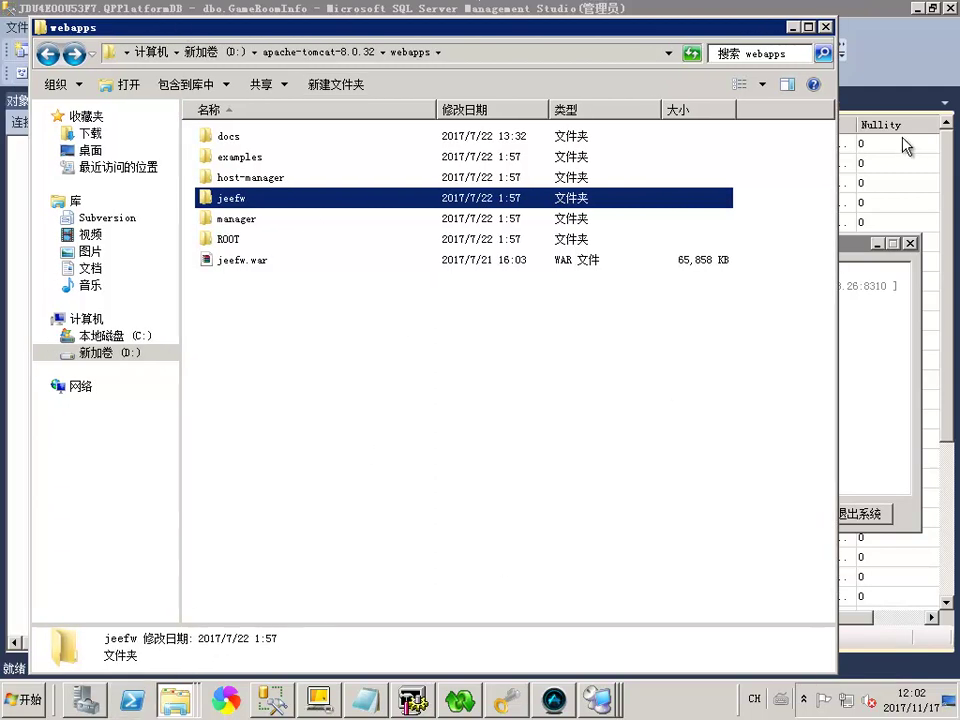
pyautogui.rightClick(175, 700)
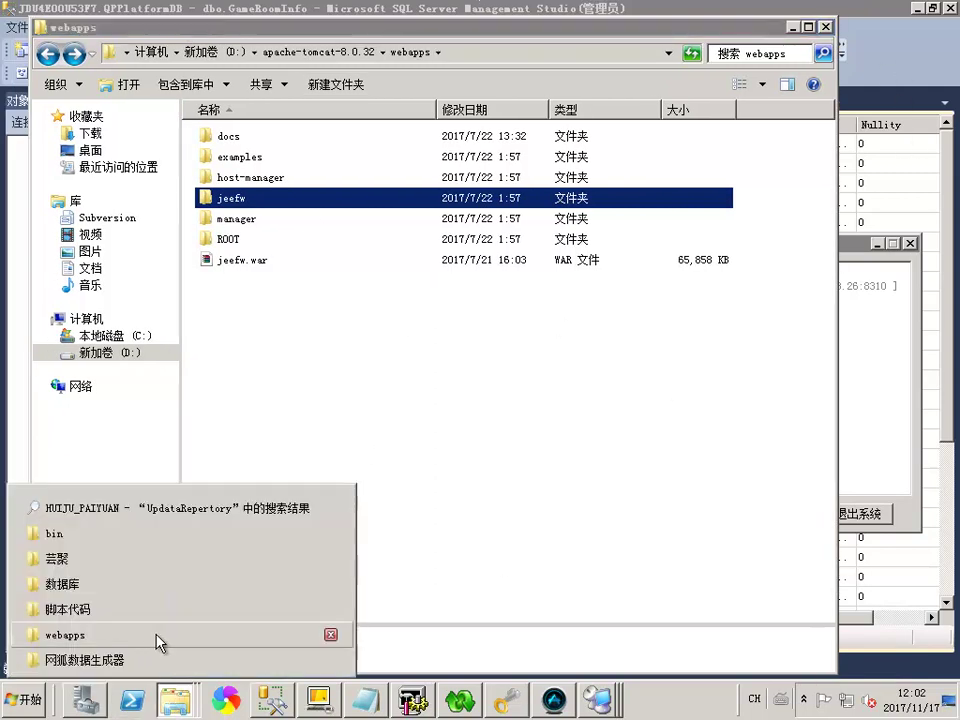
pyautogui.click(110, 569)
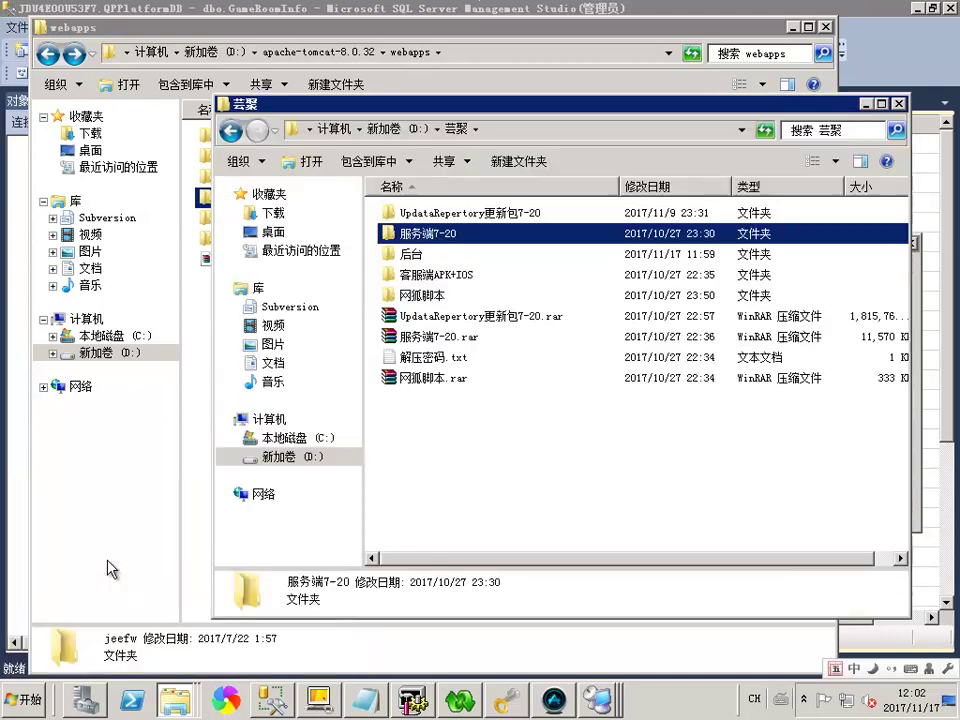
# Point Java环境变量一键配置 at C:\Program Files (x86)\Java\jdk1.8.0_101 and apply the configuration
pyautogui.doubleClick(410, 254)
pyautogui.doubleClick(483, 254)
pyautogui.click(590, 344)
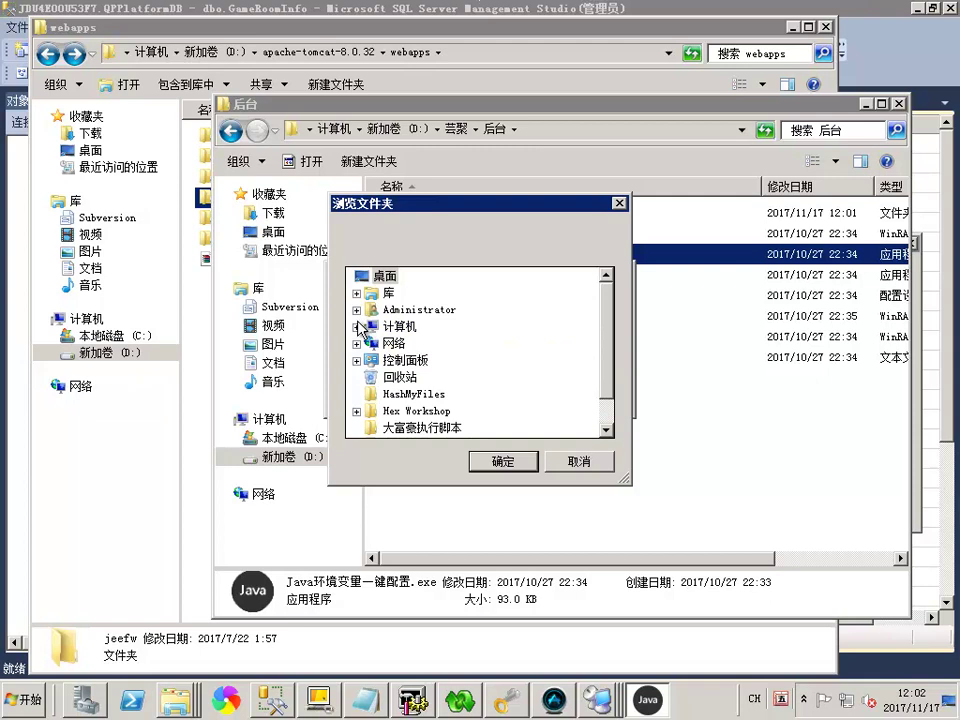
pyautogui.click(357, 326)
pyautogui.click(368, 352)
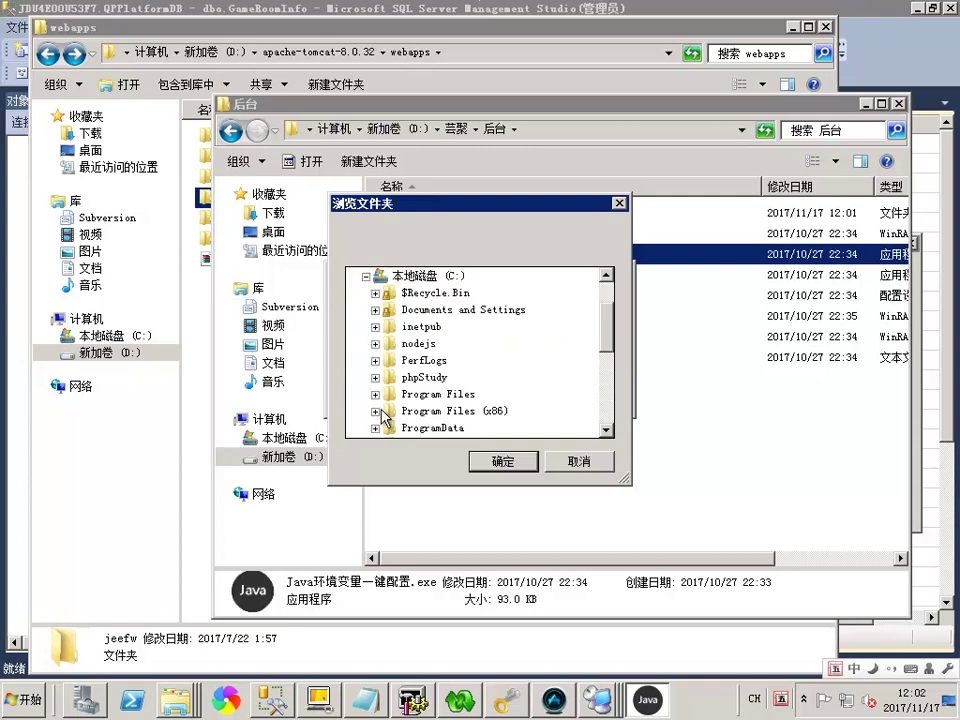
pyautogui.click(375, 411)
pyautogui.click(384, 328)
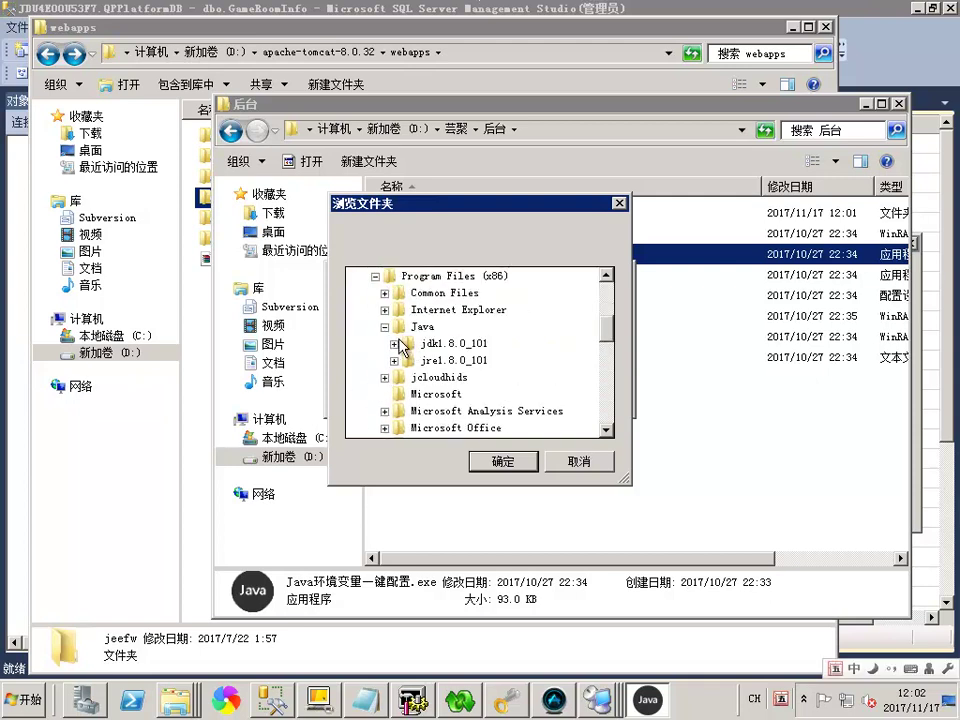
pyautogui.click(428, 347)
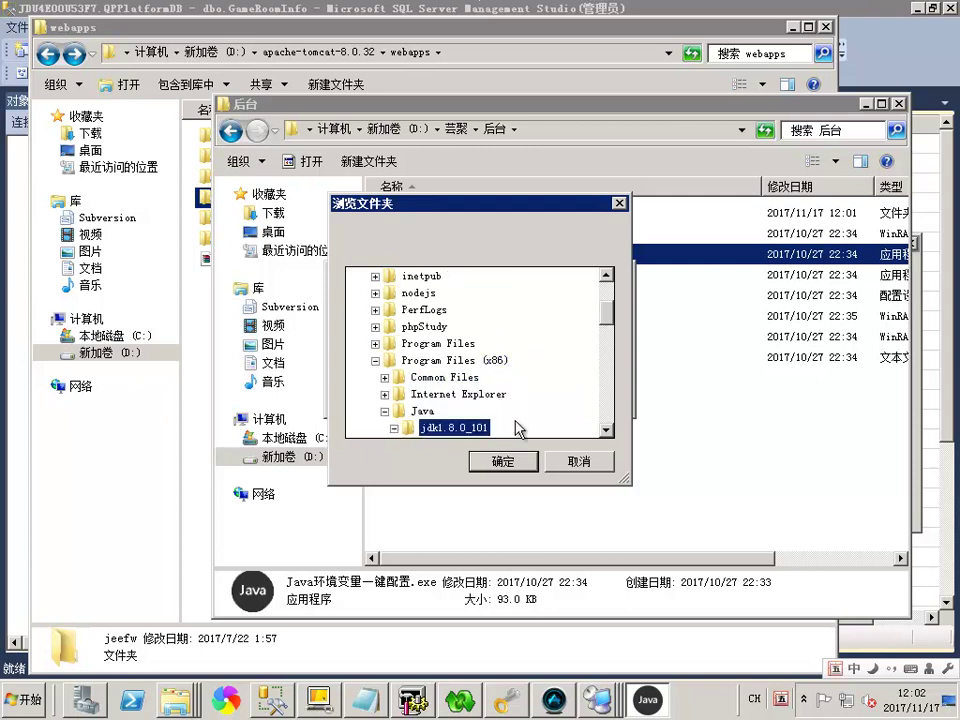
pyautogui.click(503, 462)
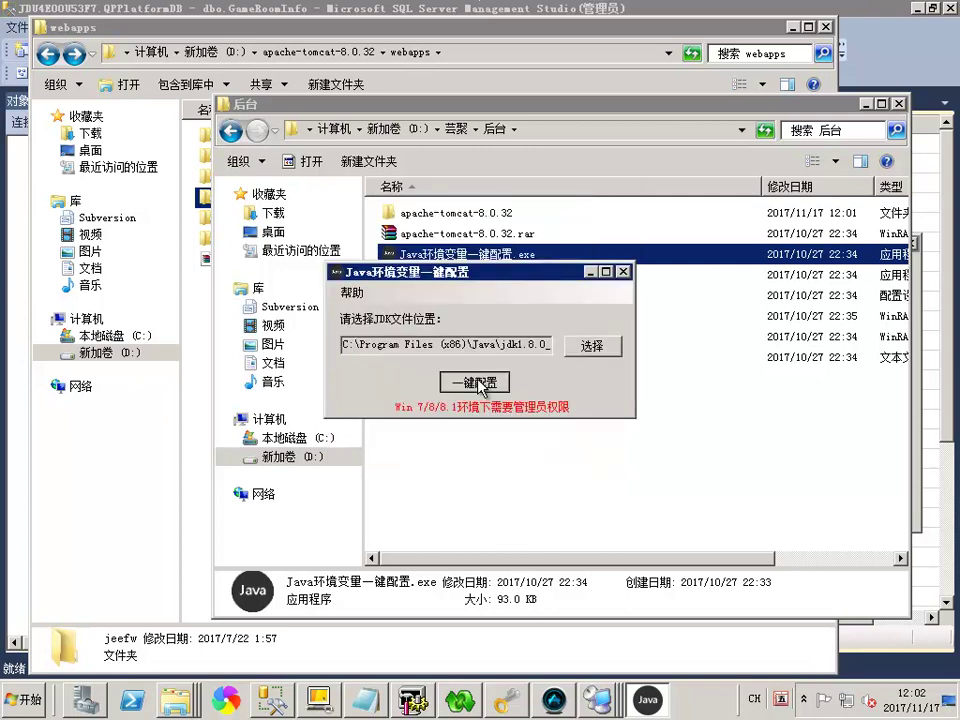
pyautogui.click(483, 384)
pyautogui.click(493, 398)
# Run startup.bat in Tomcat 8.0.32's bin folder again
pyautogui.moveTo(480, 271); pyautogui.dragTo(802, 290)
pyautogui.click(290, 30)
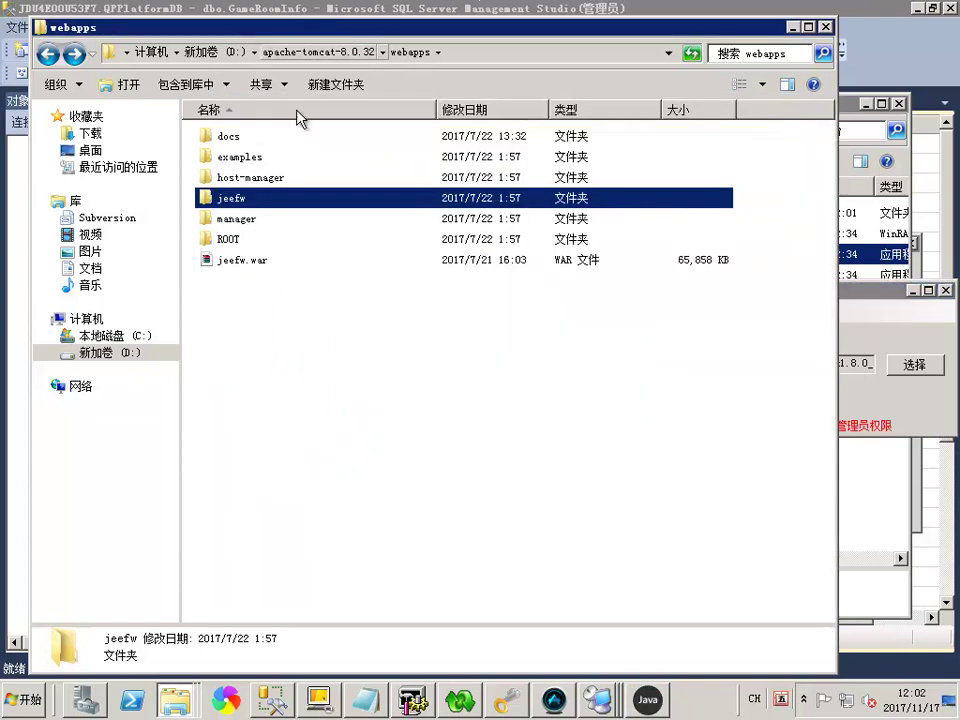
pyautogui.click(310, 52)
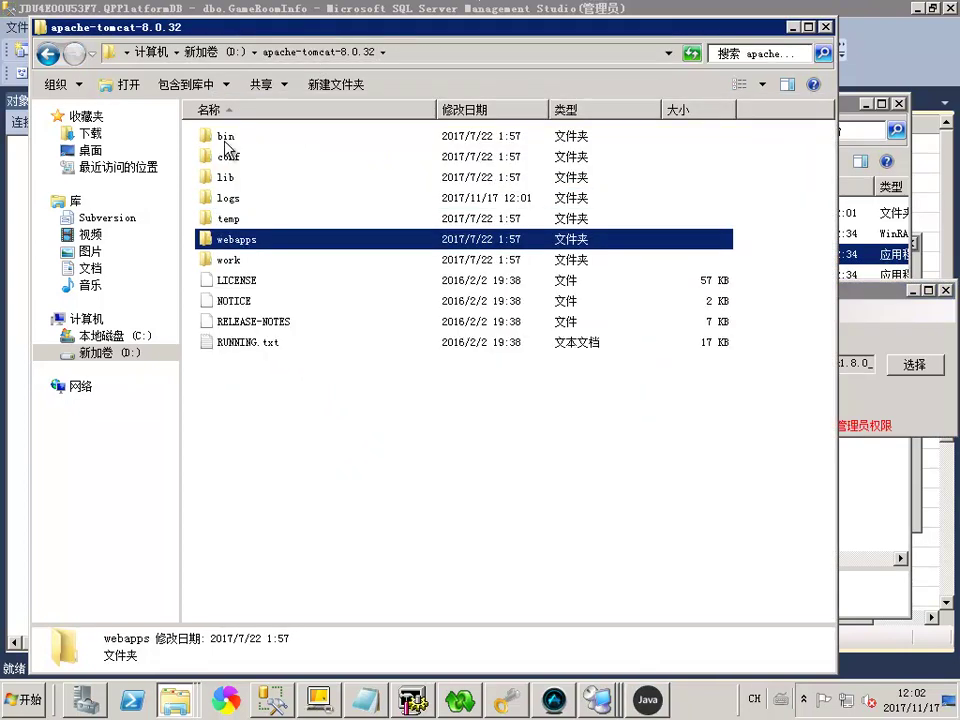
pyautogui.doubleClick(228, 136)
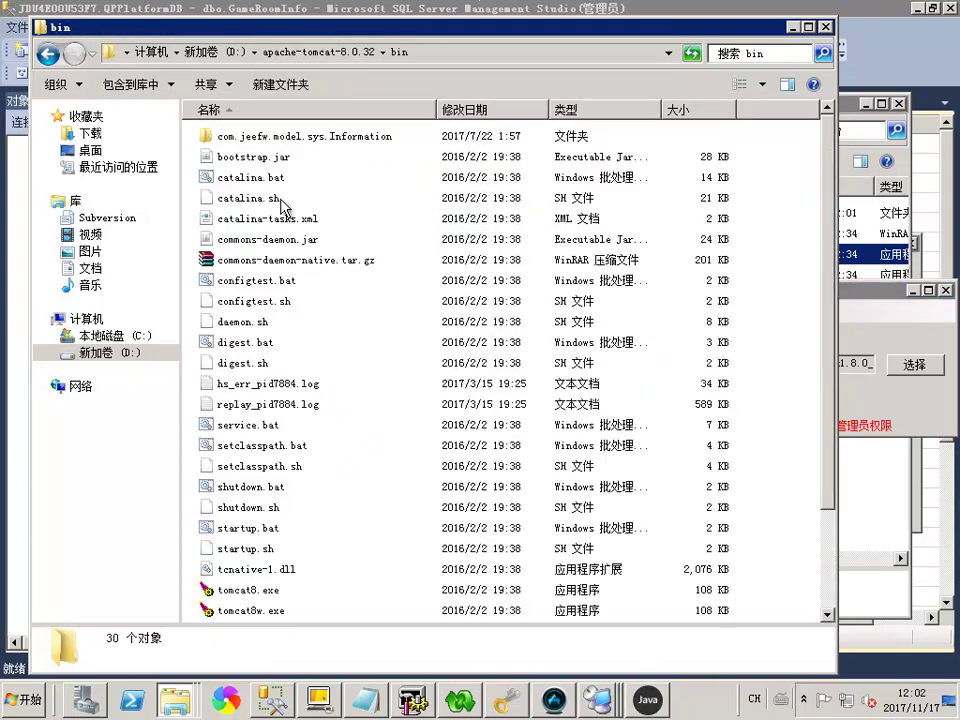
pyautogui.doubleClick(246, 527)
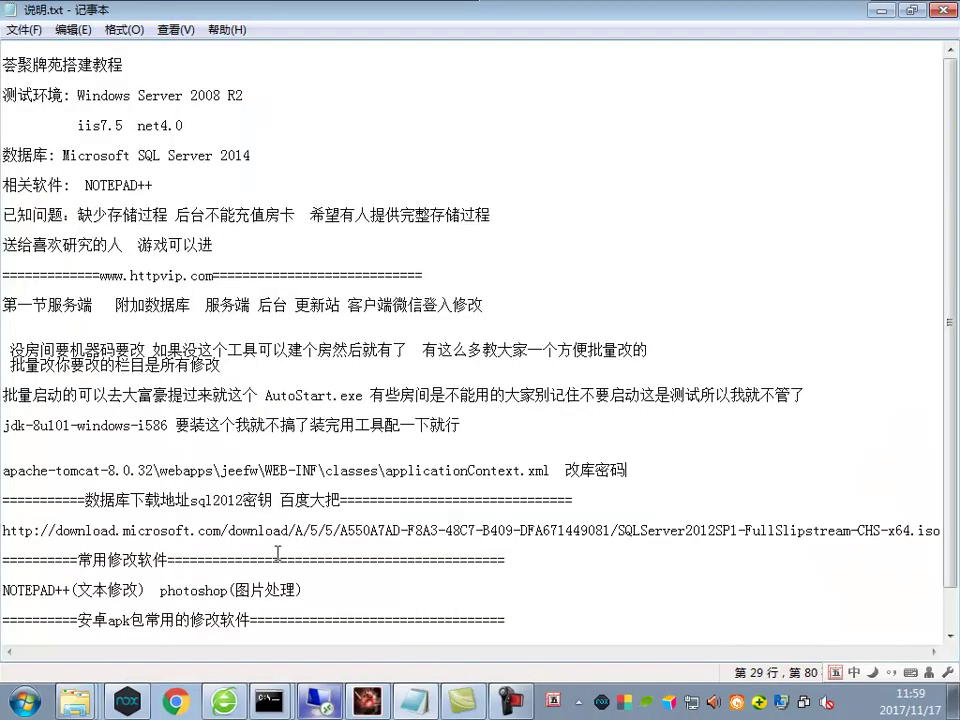
# Add the line 自带的闪退自己装一下 below the applicationContext.xml path in 说明.txt
pyautogui.press('Return')
pyautogui.press('Return')
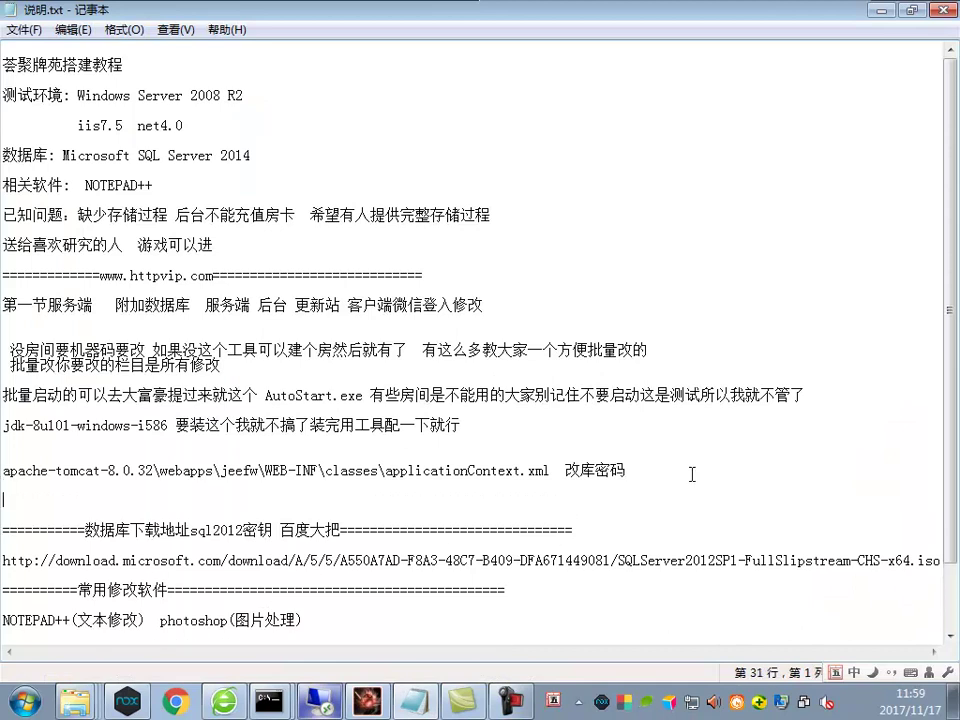
pyautogui.write('自gk')
pyautogui.write('带的闪')
pyautogui.write('闪')
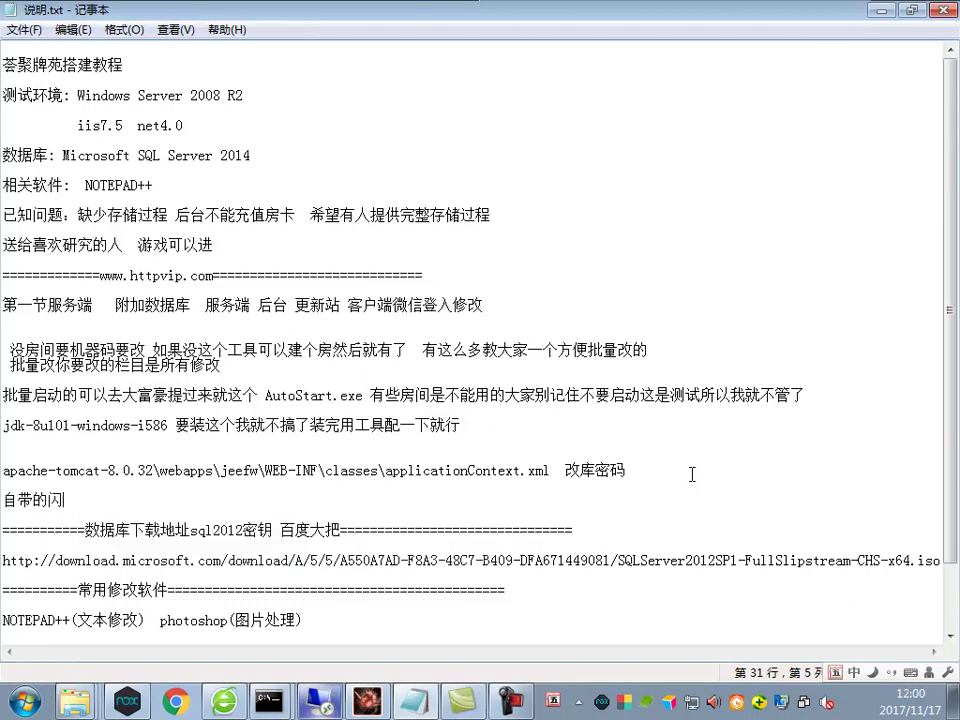
pyautogui.write('退自己装一gh')
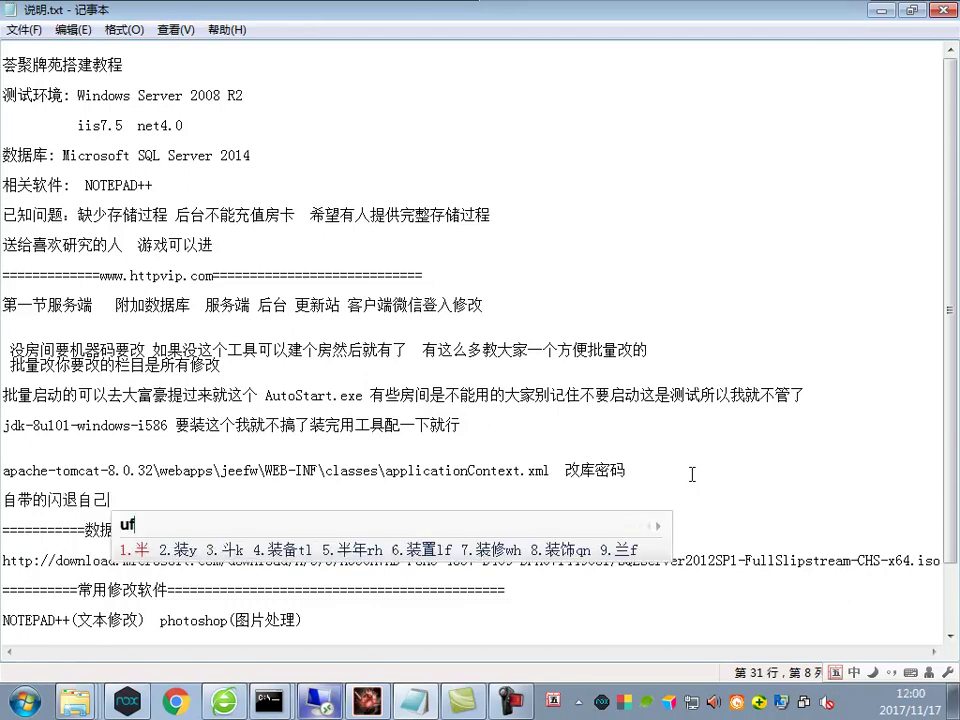
pyautogui.press('space')
pyautogui.press('Return')
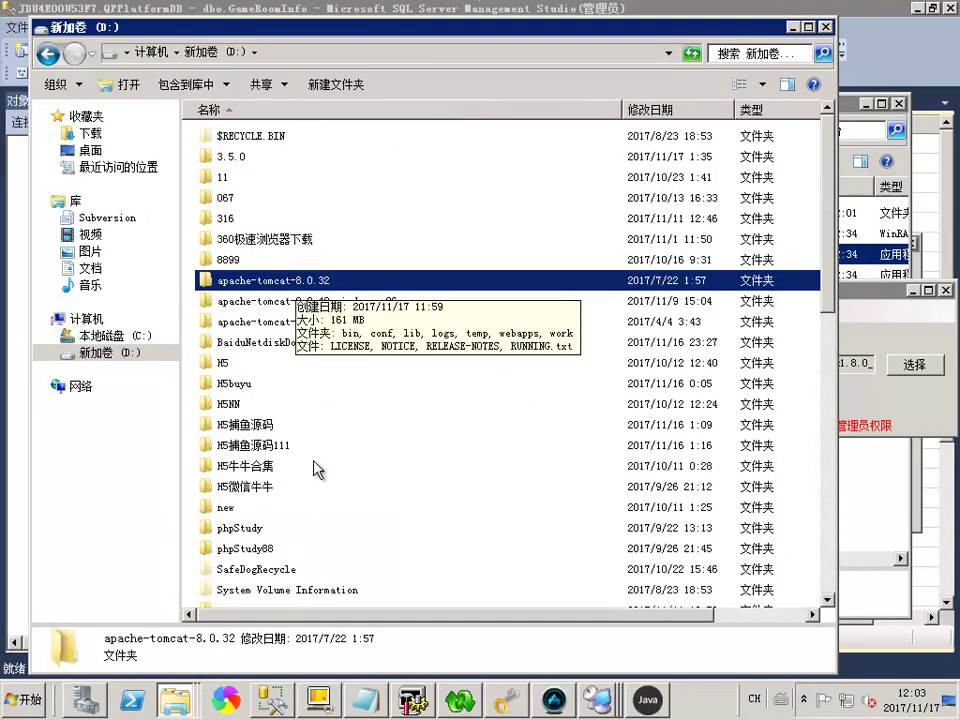
# Paste the cut apache-tomcat-8.0.32 folder into 芸聚\后台\apache-tomcat-8.0.32
pyautogui.rightClick(175, 700)
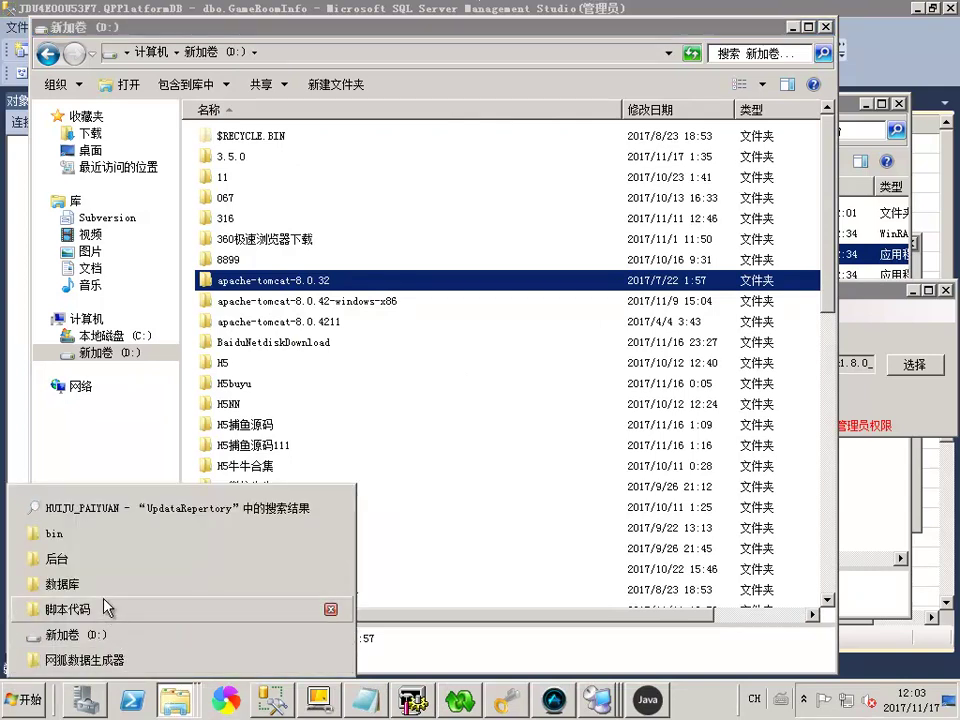
pyautogui.click(105, 558)
pyautogui.doubleClick(463, 220)
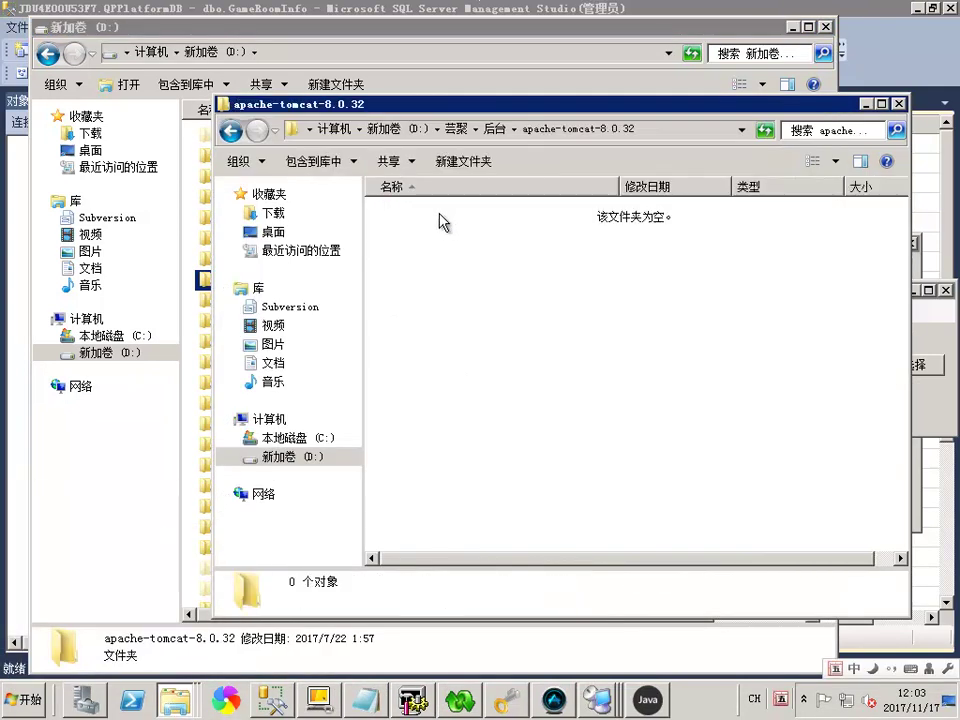
pyautogui.moveTo(443, 118); pyautogui.dragTo(664, 118)
pyautogui.click(297, 315)
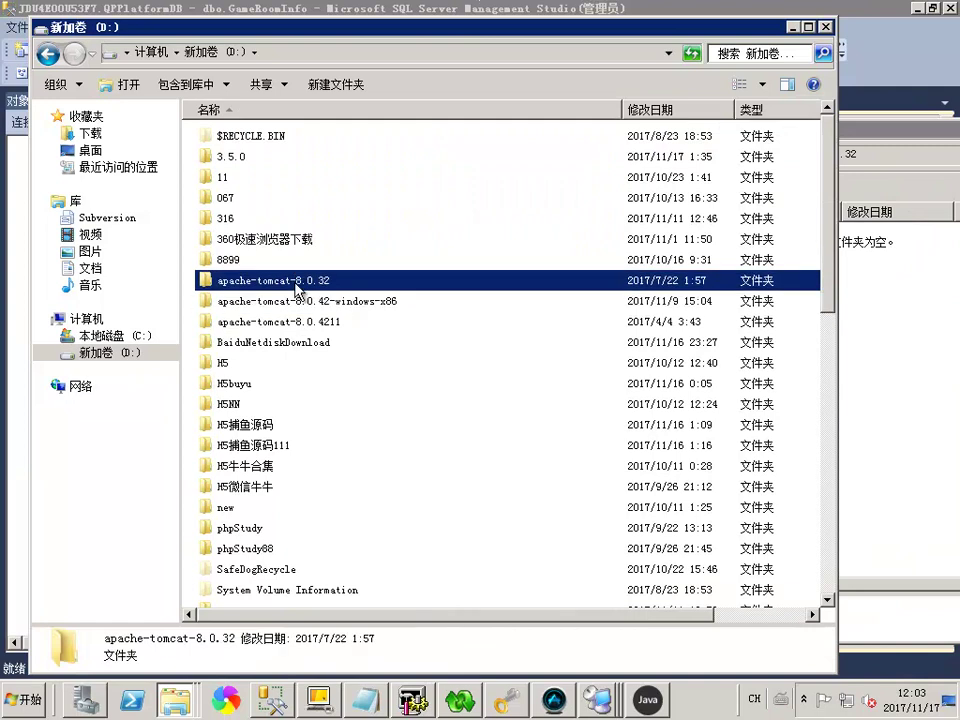
pyautogui.click(915, 335)
pyautogui.rightClick(810, 322)
pyautogui.click(805, 428)
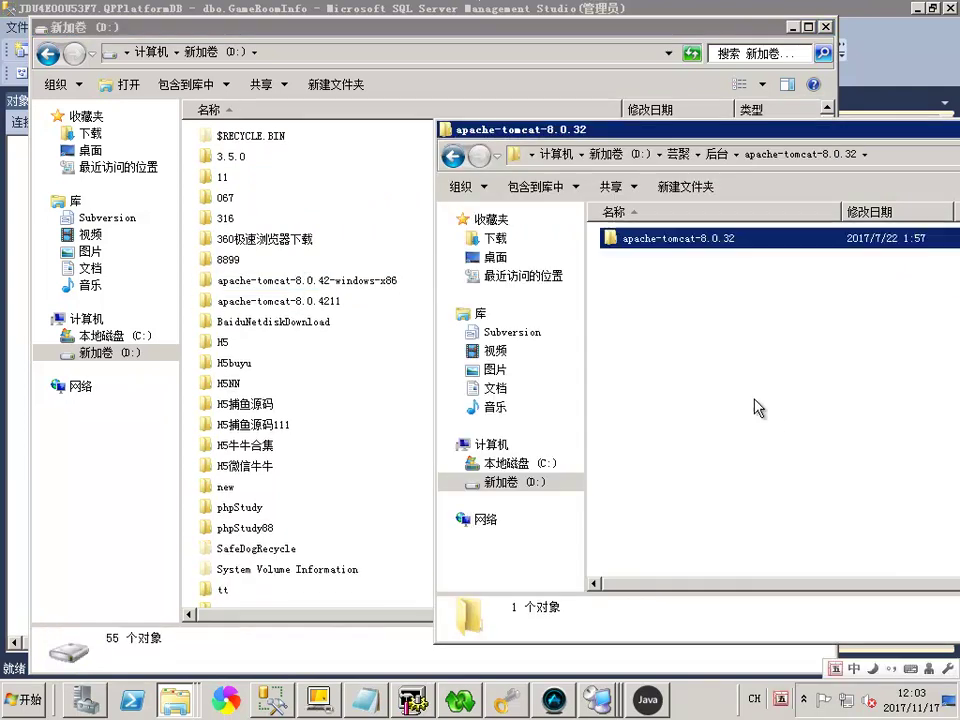
# Confirm the nested apache-tomcat-8.0.42-windows-x86 folder is empty and return to D:
pyautogui.doubleClick(333, 280)
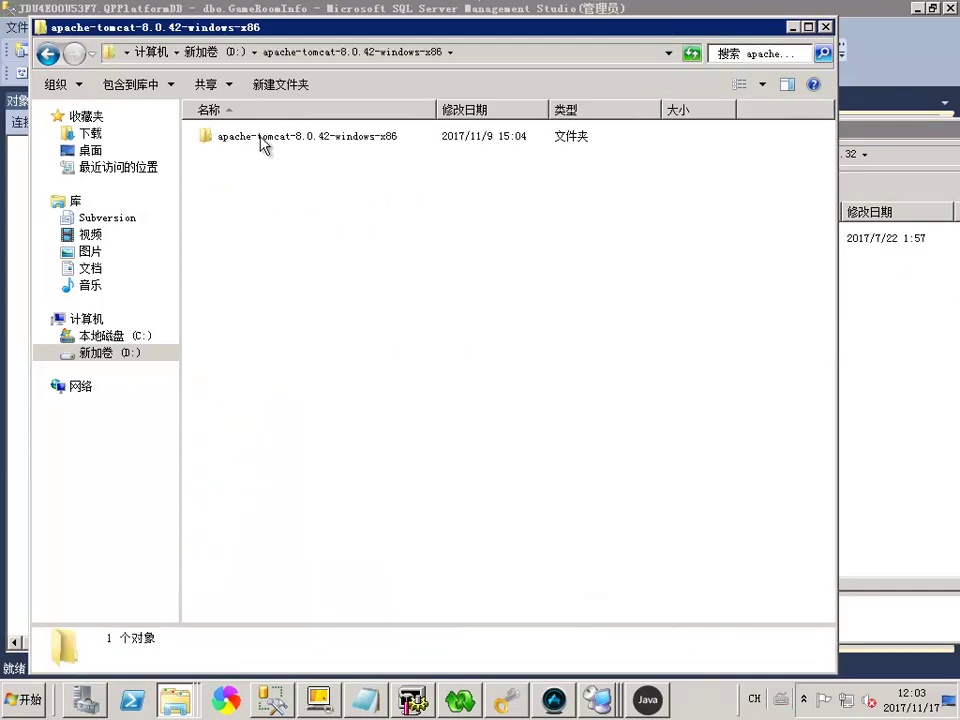
pyautogui.doubleClick(262, 137)
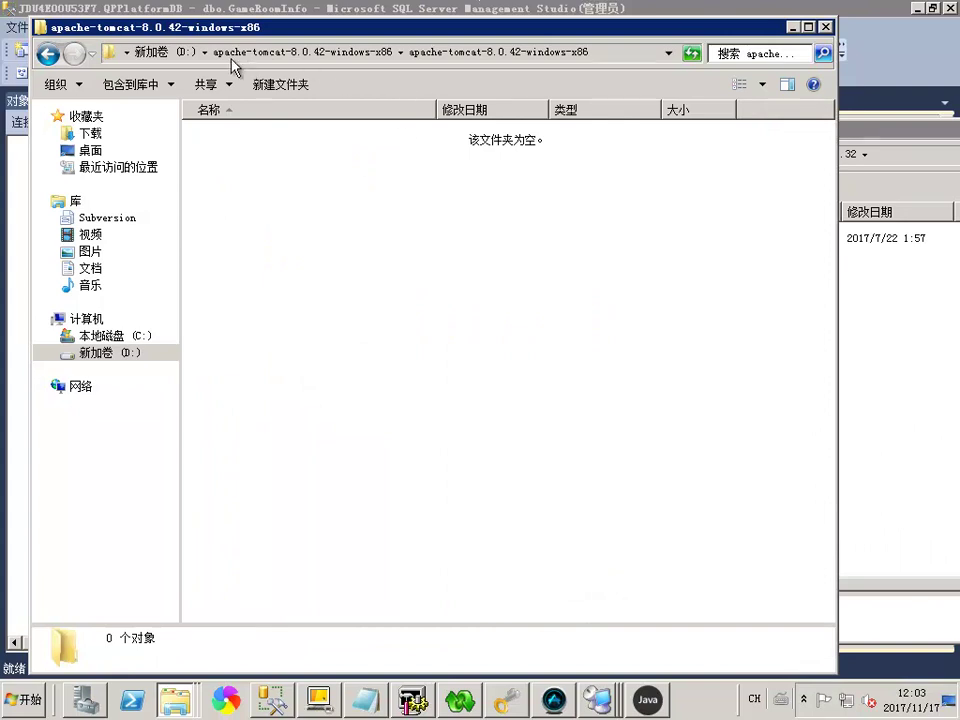
pyautogui.click(168, 52)
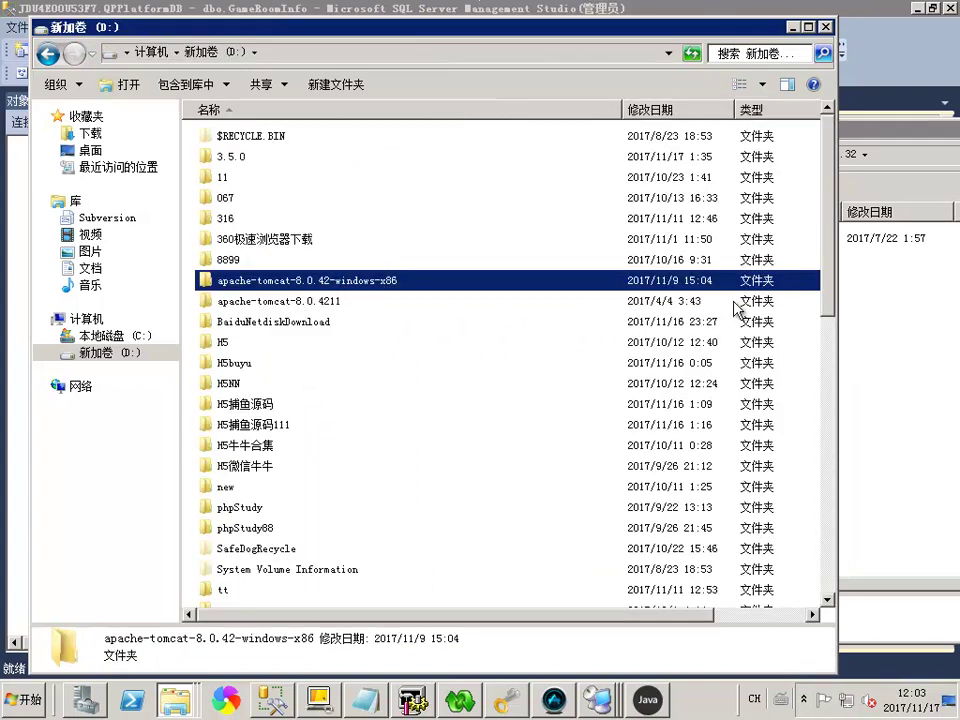
# Check the moved apache-tomcat-8.0.32 and apache-tomcat-8.0.4211 folders, then launch the 360 browser
pyautogui.hotkey('alt', 'Tab')
pyautogui.click(680, 240)
pyautogui.click(707, 240)
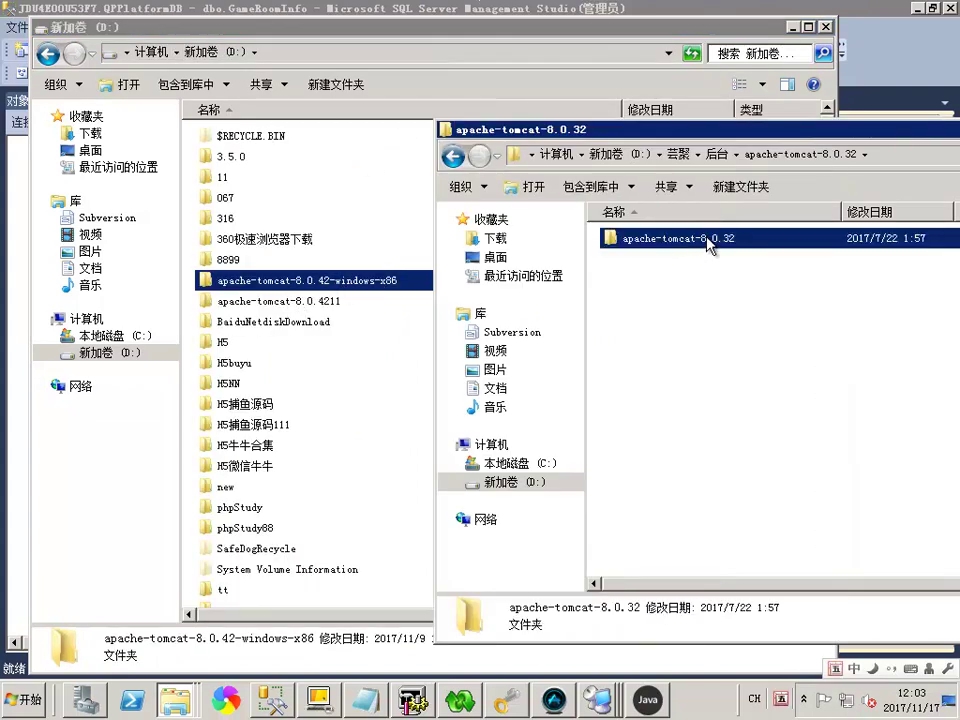
pyautogui.click(694, 297)
pyautogui.click(313, 283)
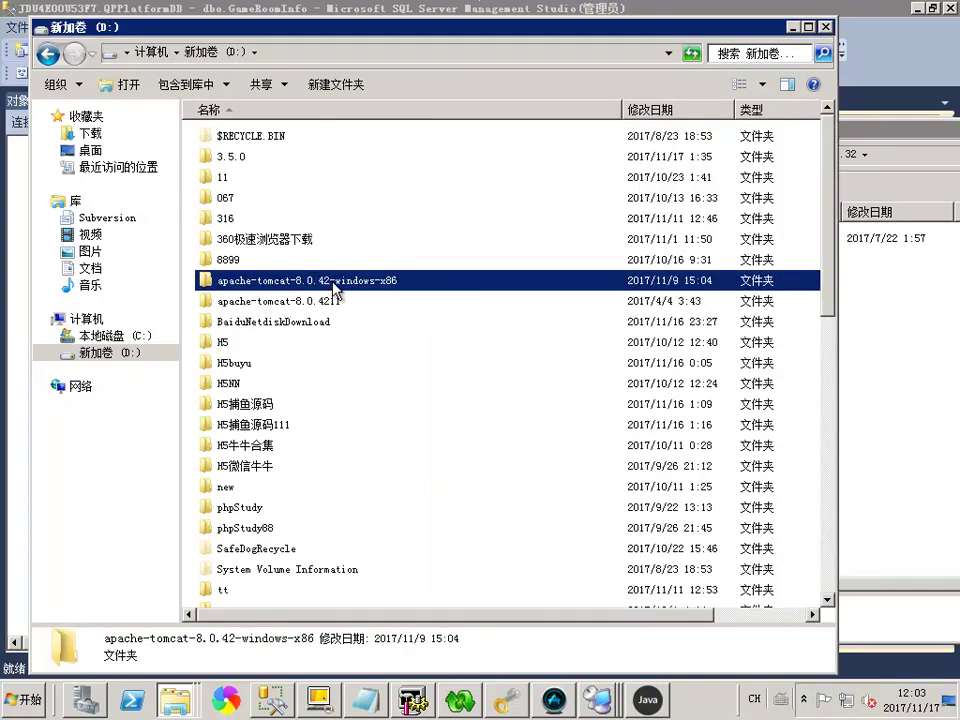
pyautogui.press('Escape')
pyautogui.press('Up')
pyautogui.click(340, 301)
pyautogui.click(226, 700)
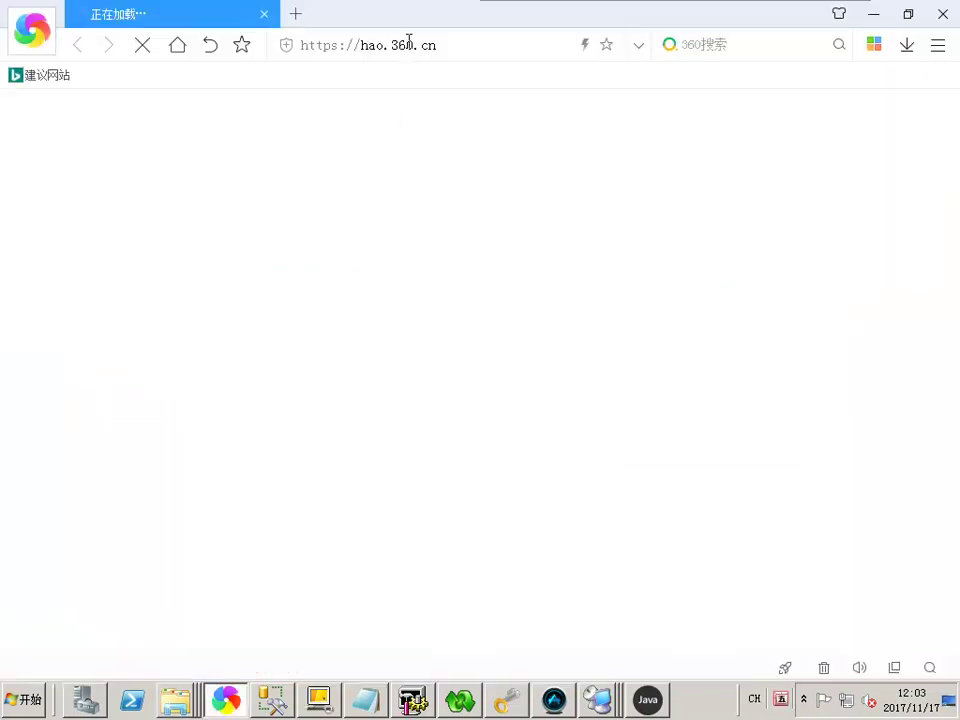
# Enter ba in the address bar and load the baidu.com suggestion
pyautogui.click(409, 44)
pyautogui.write('ba')
pyautogui.press('shift')
pyautogui.press('Return')
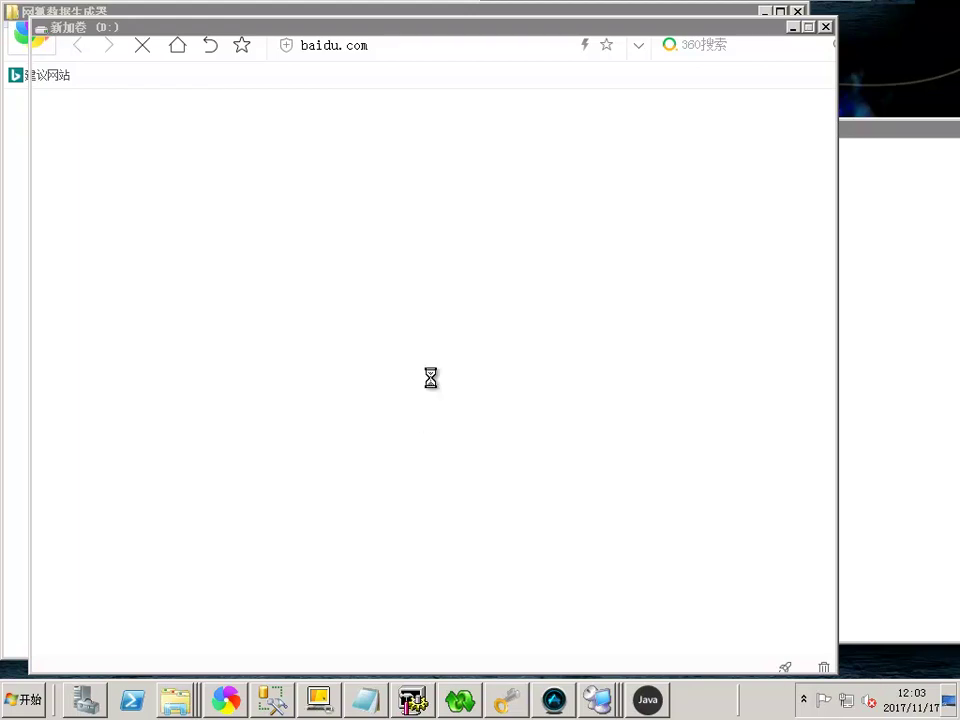
pyautogui.click(795, 30)
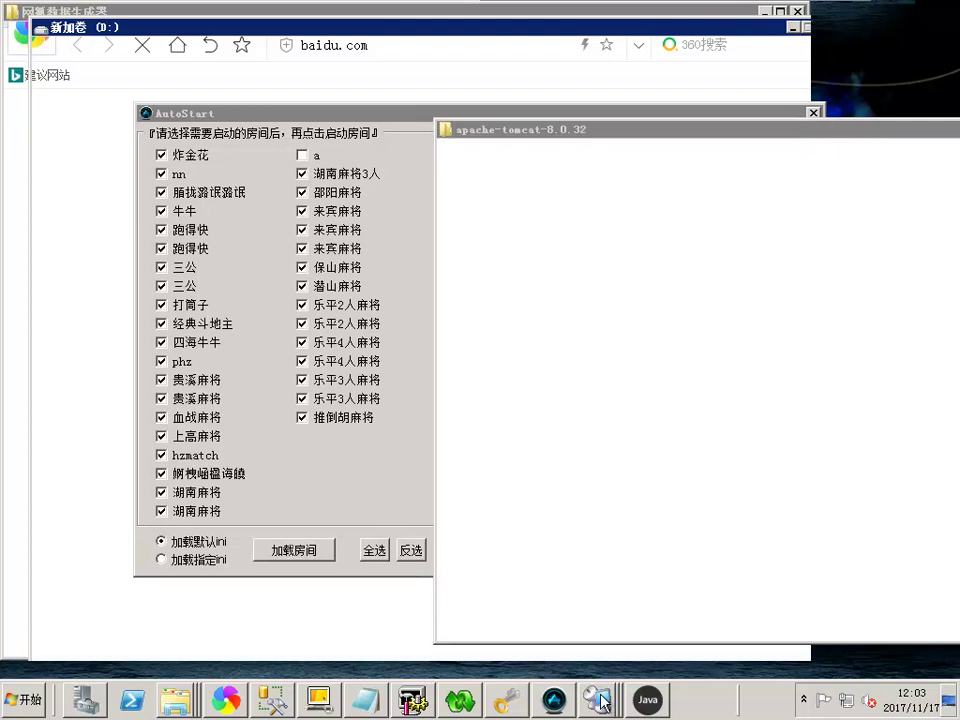
# Show the desktop and refresh it
pyautogui.click(598, 700)
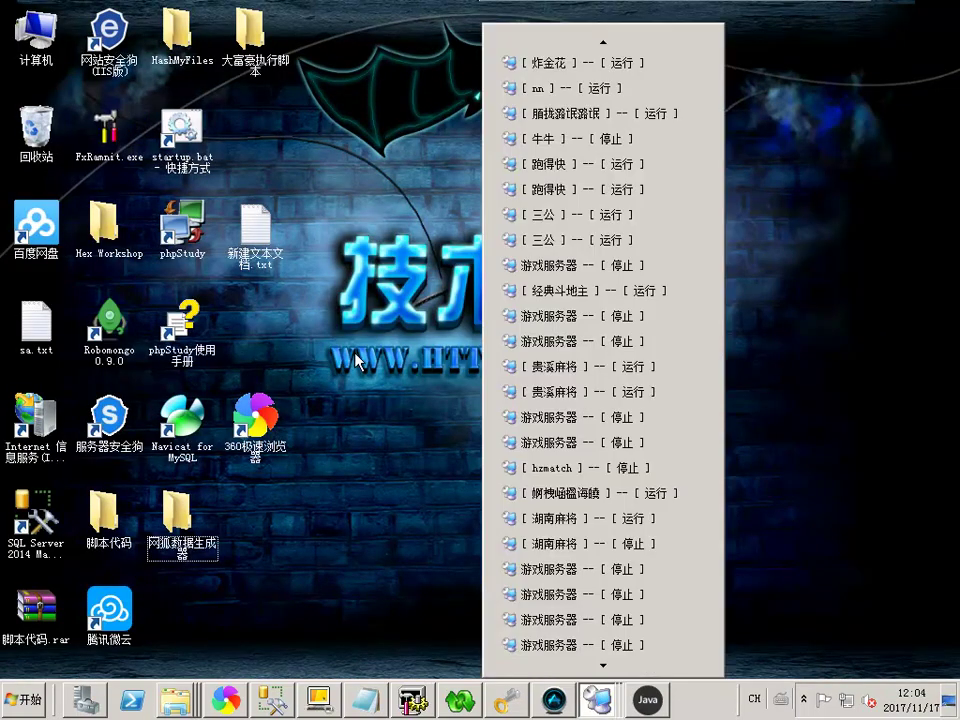
pyautogui.rightClick(380, 344)
pyautogui.click(390, 384)
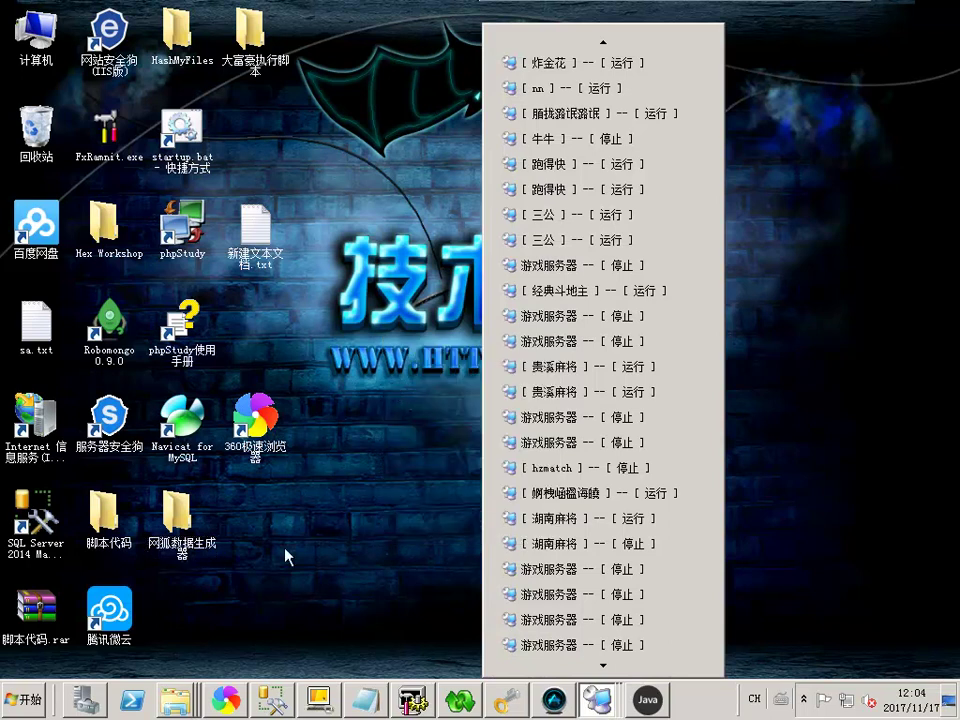
# Reopen 后台\apache-tomcat-8.0.32 from recent folders, then return to the local 说明.txt notes
pyautogui.rightClick(172, 697)
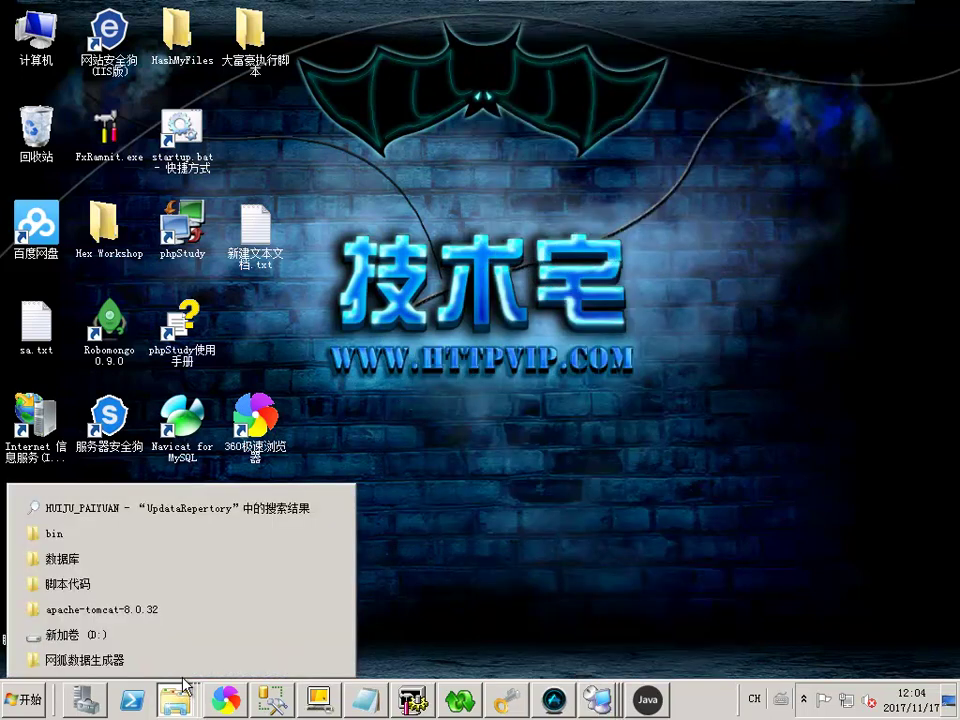
pyautogui.click(113, 618)
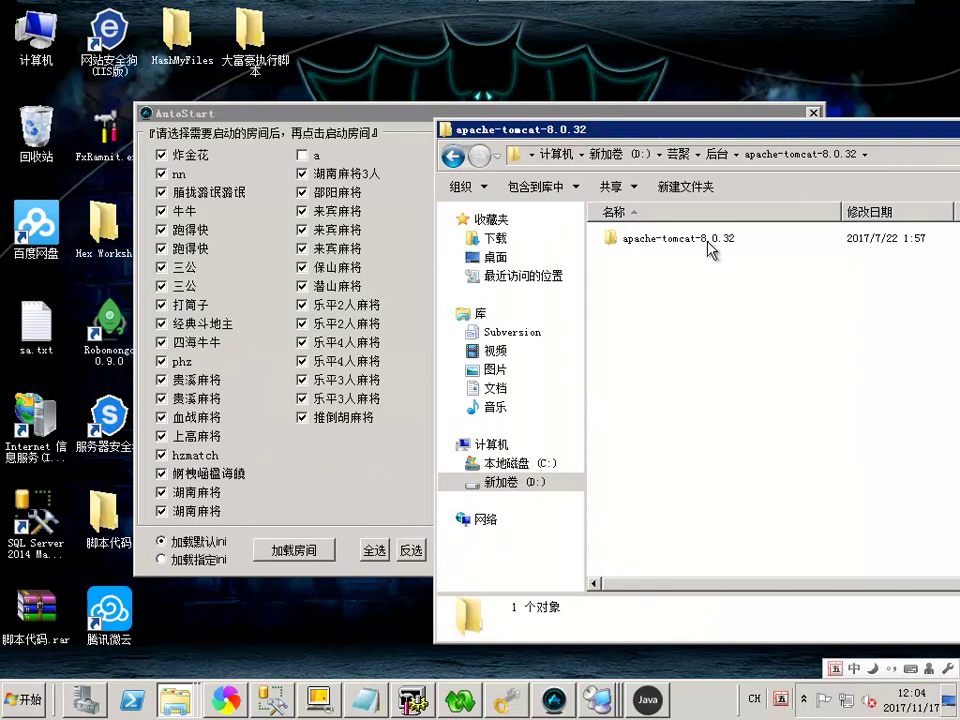
pyautogui.click(725, 245)
pyautogui.rightClick(172, 697)
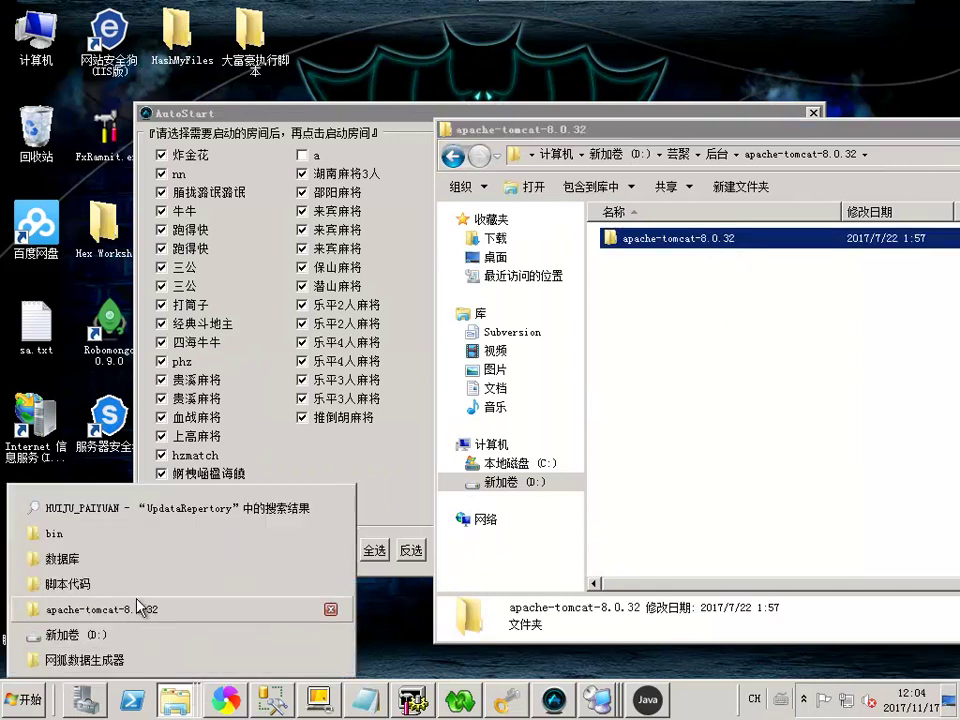
pyautogui.click(745, 245)
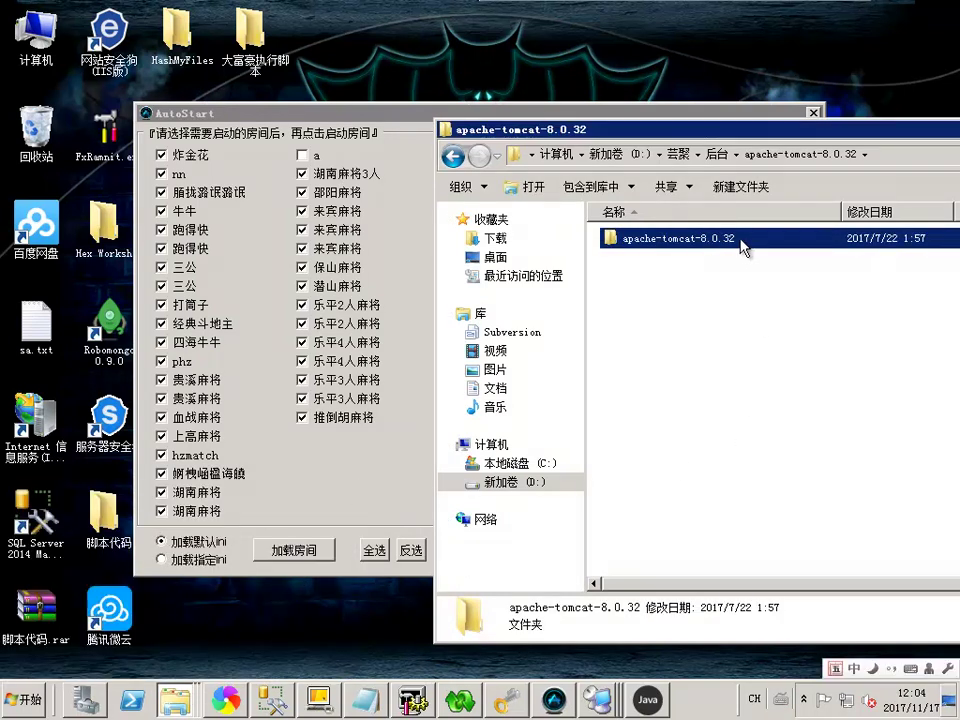
pyautogui.click(677, 347)
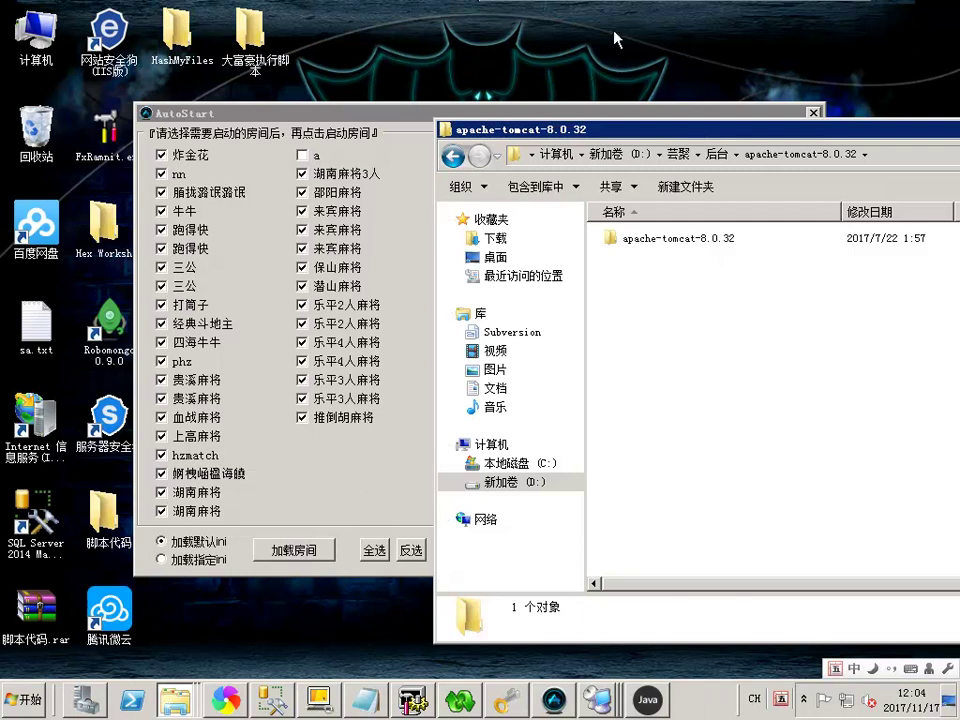
pyautogui.click(462, 8)
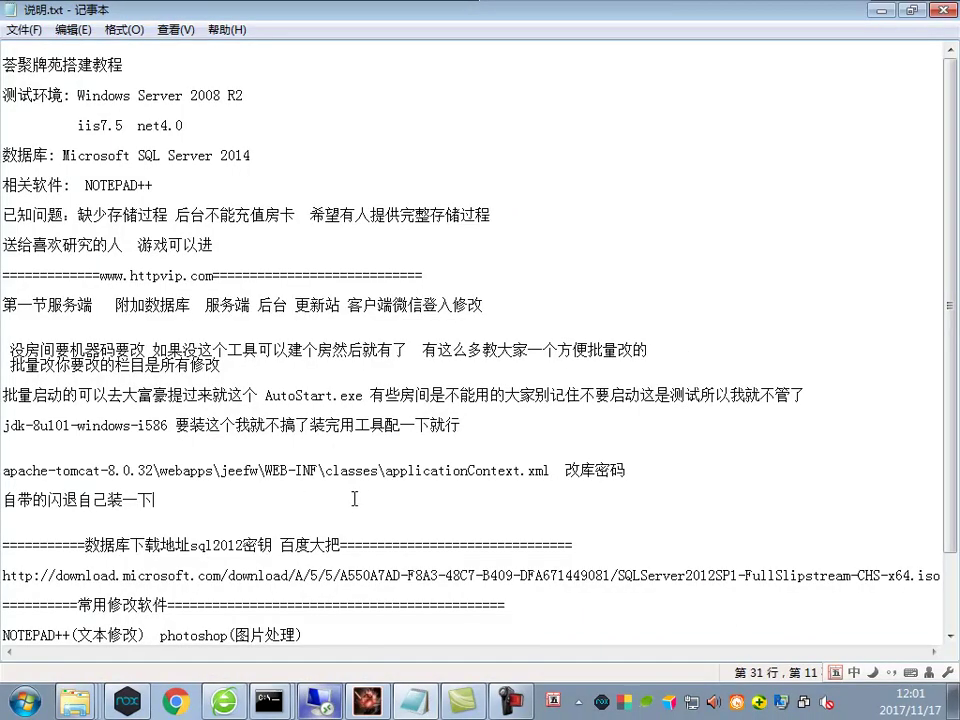
# Append 'apache-tomcat-8.0.42 42版本可以测试' to the 自带的闪退自己装一下 note line
pyautogui.write('apache-tomcat-8.0.42')
pyautogui.write('4')
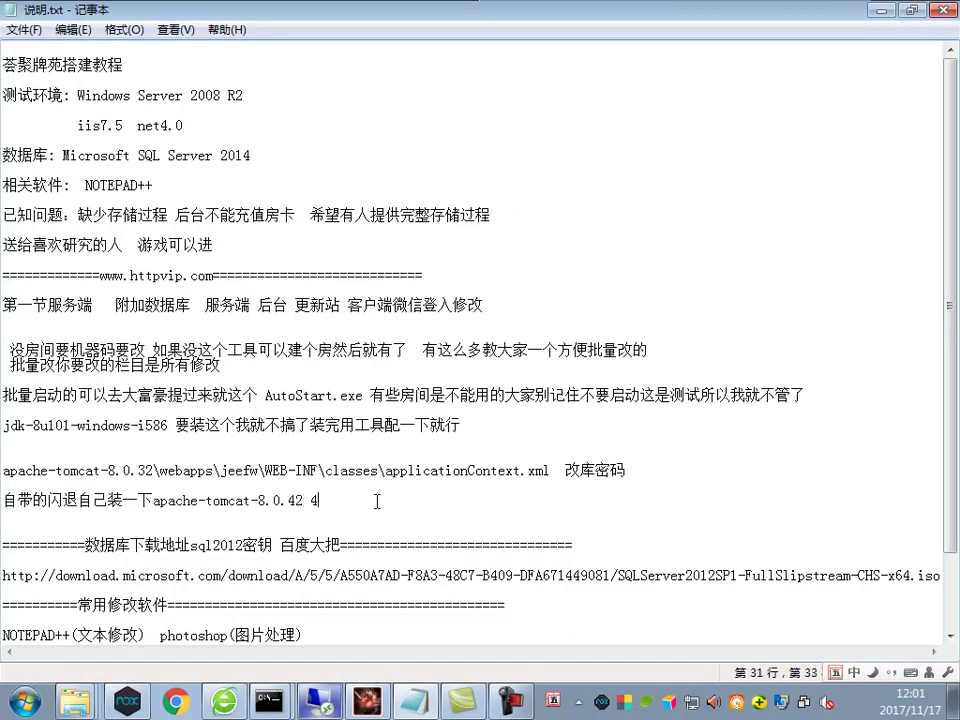
pyautogui.write('2thc')
pyautogui.press('BackSpace')
pyautogui.write('g')
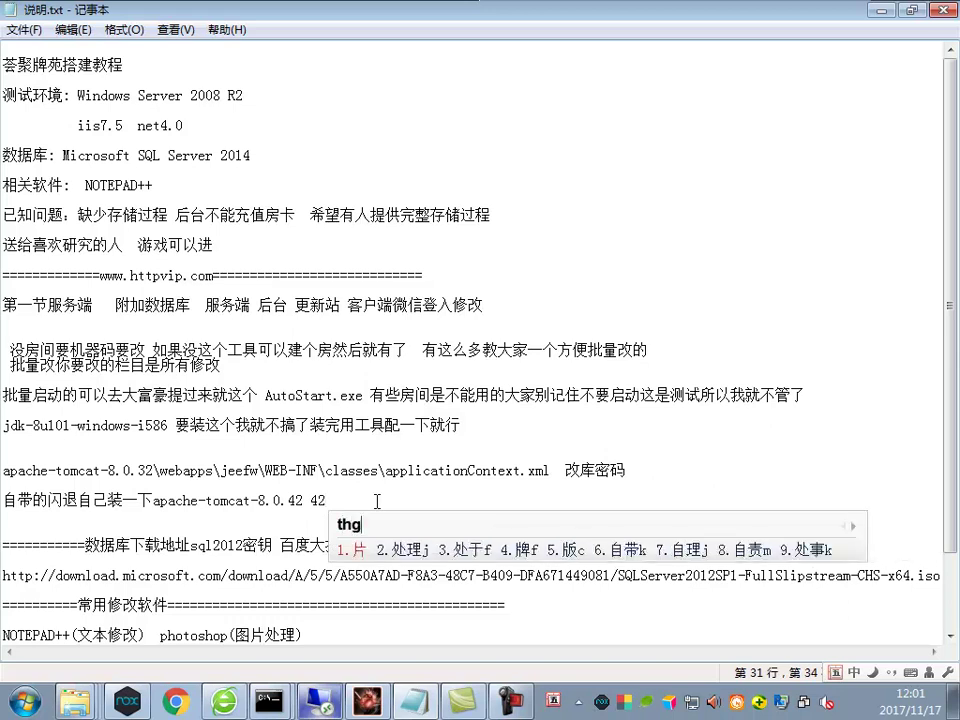
pyautogui.press('space')
pyautogui.write('可以测试')
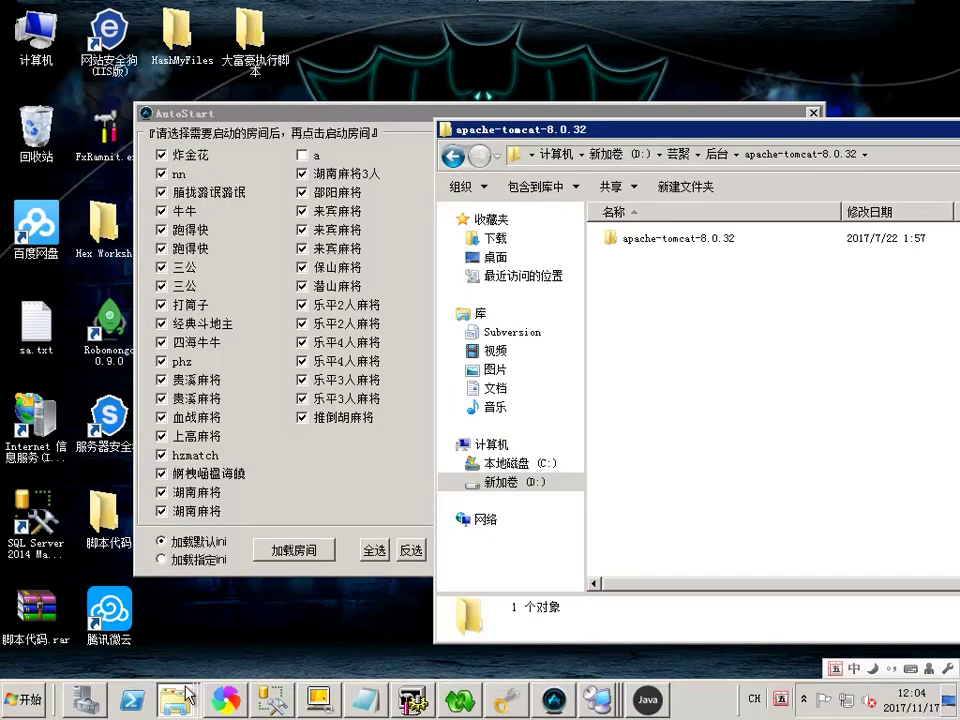
# Extract apache-tomcat-8.0.42-windows-x86.rar on D: into its own apache-tomcat-8.0.42-windows-x86 folder
pyautogui.rightClick(175, 700)
pyautogui.click(133, 565)
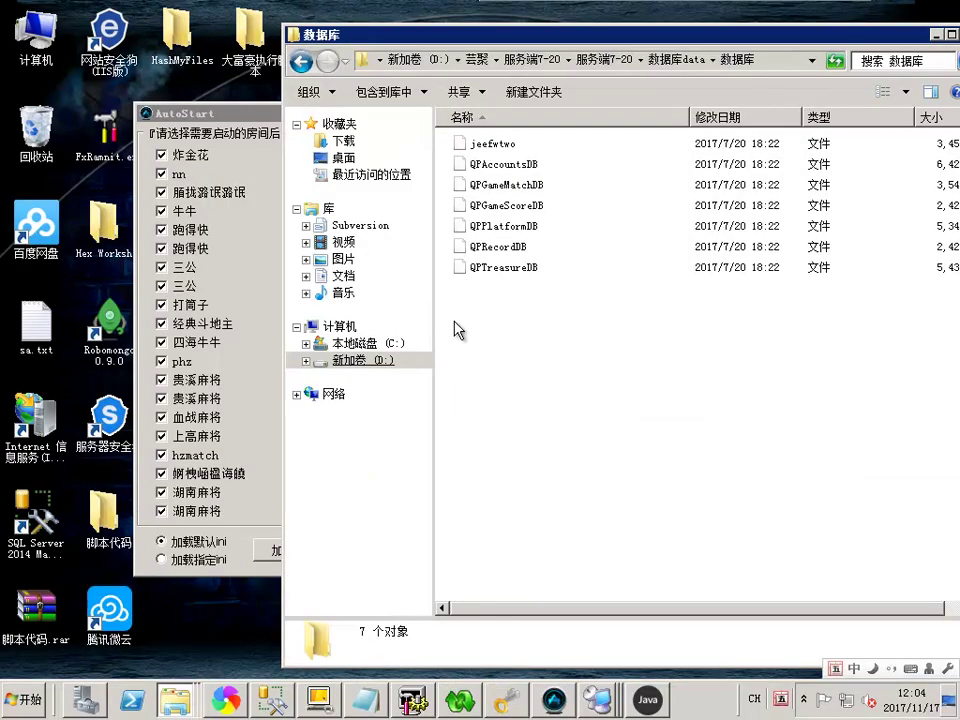
pyautogui.click(345, 360)
pyautogui.scroll(-5, 680, 455)
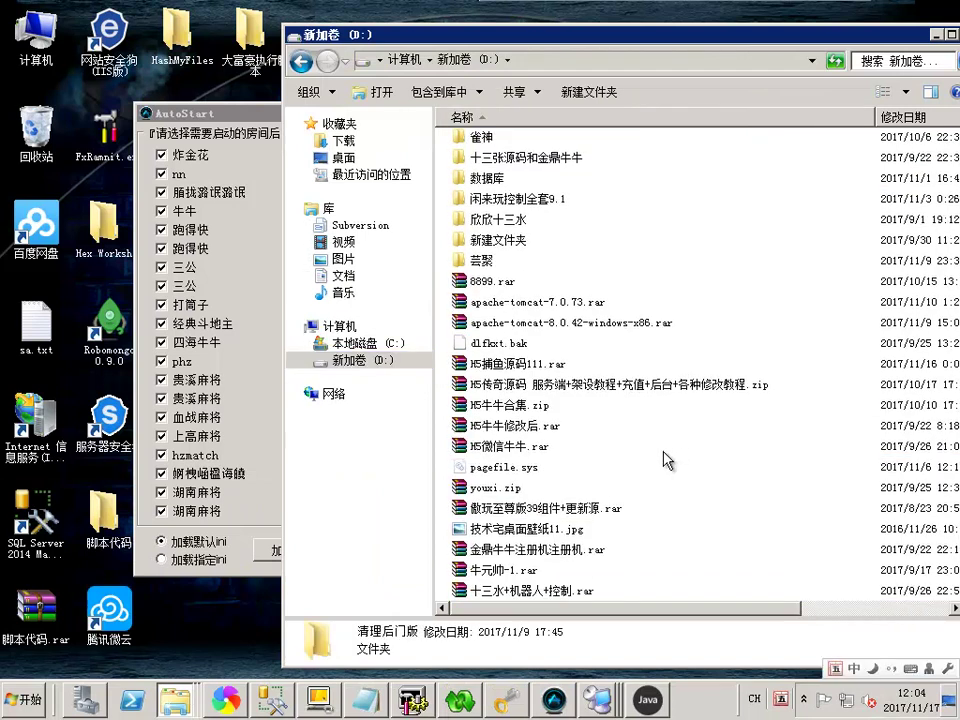
pyautogui.click(566, 324)
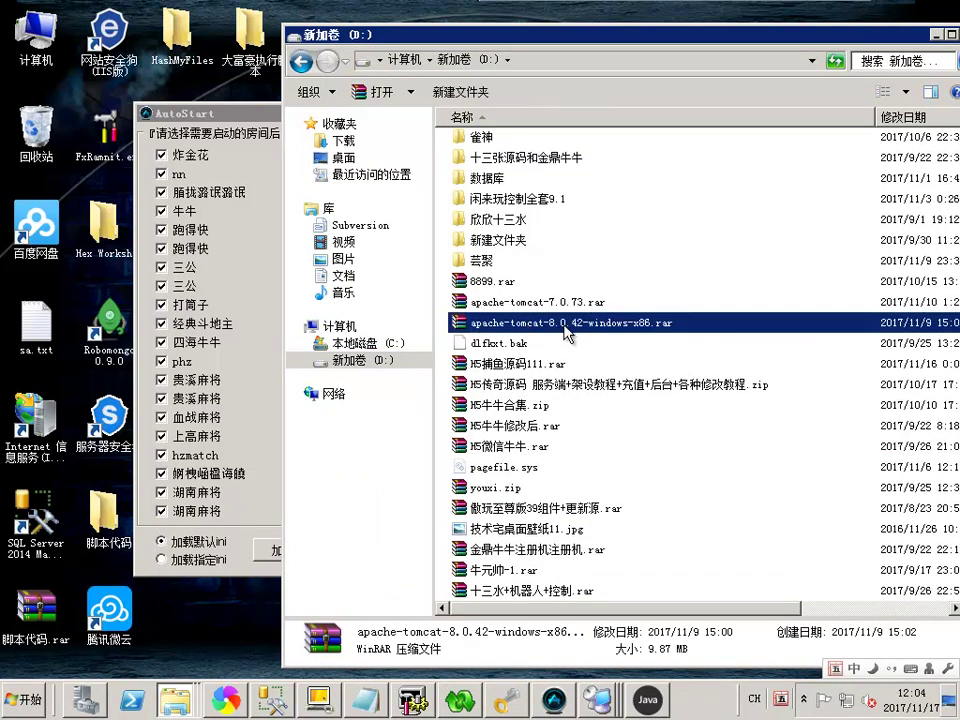
pyautogui.rightClick(566, 333)
pyautogui.click(620, 392)
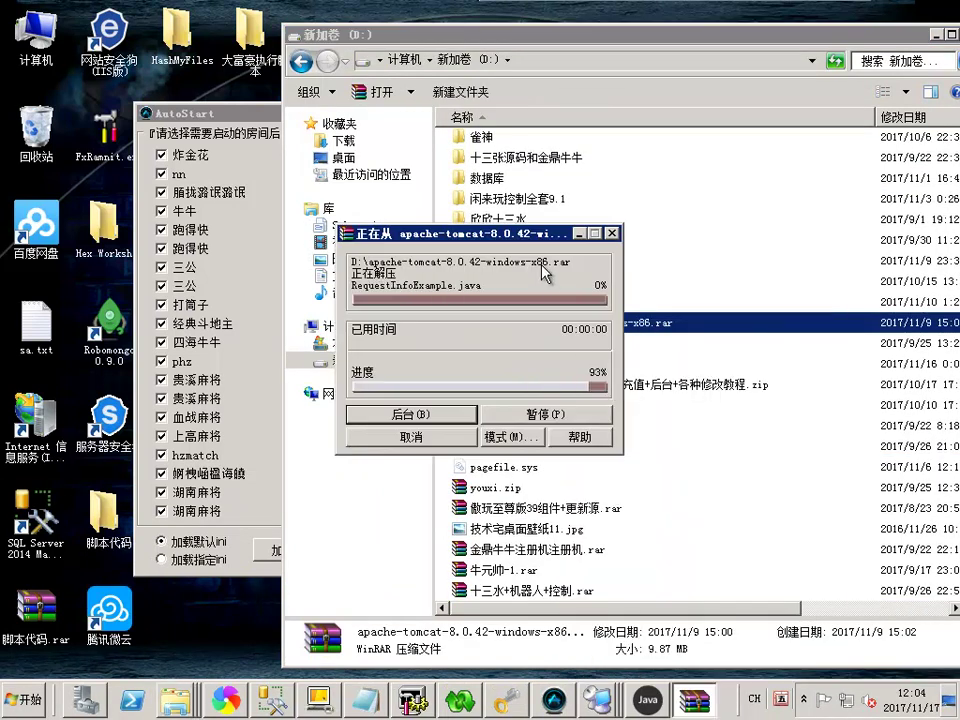
# Open the extracted apache-tomcat-8.0.42\bin folder through the nested apache-tomcat-8.0.42-windows-x86 folders
pyautogui.scroll(10, 670, 360)
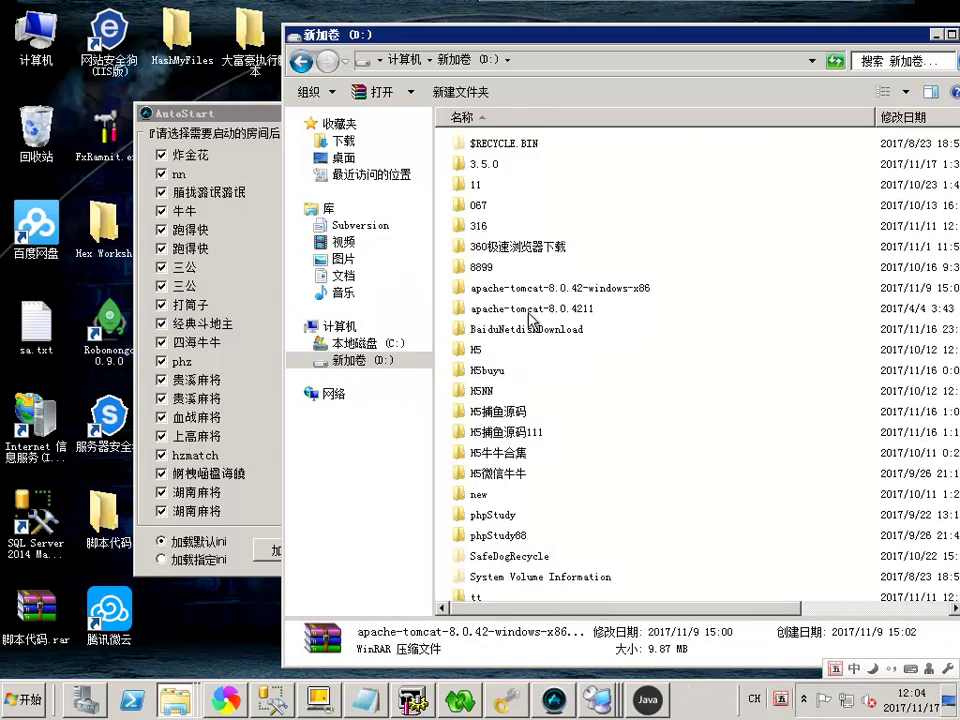
pyautogui.scroll(-2, 563, 313)
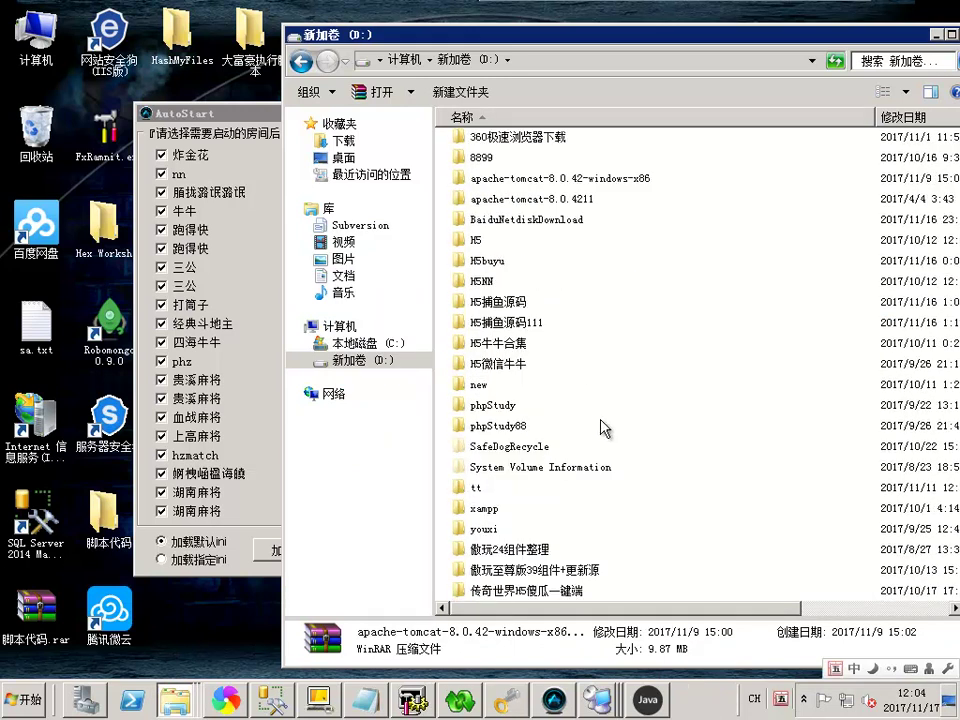
pyautogui.scroll(-5, 613, 420)
pyautogui.scroll(7, 590, 340)
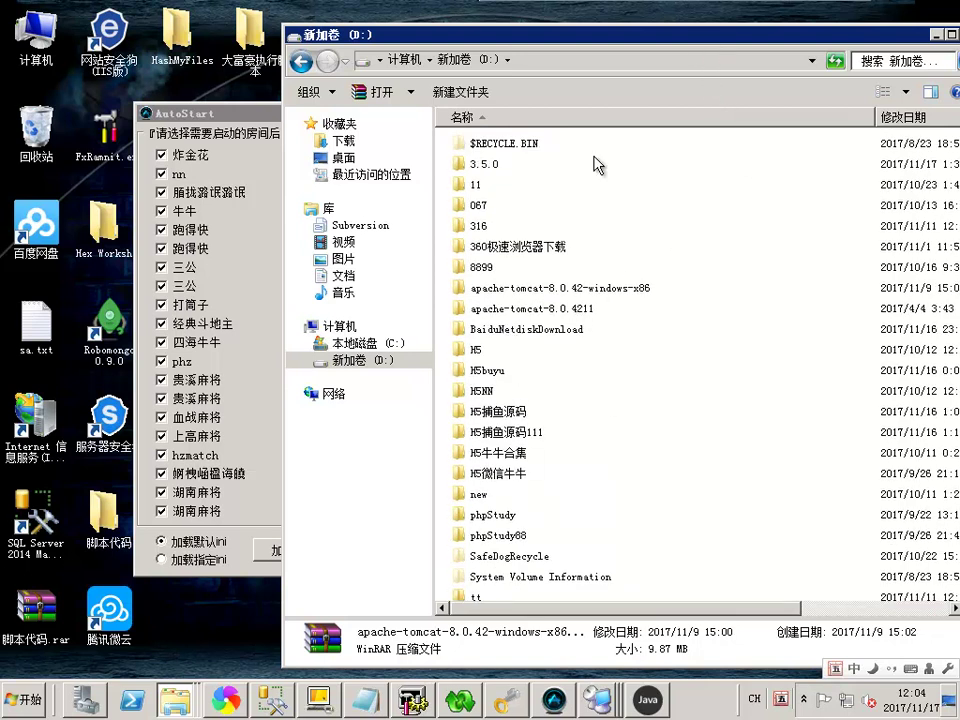
pyautogui.doubleClick(540, 288)
pyautogui.doubleClick(540, 147)
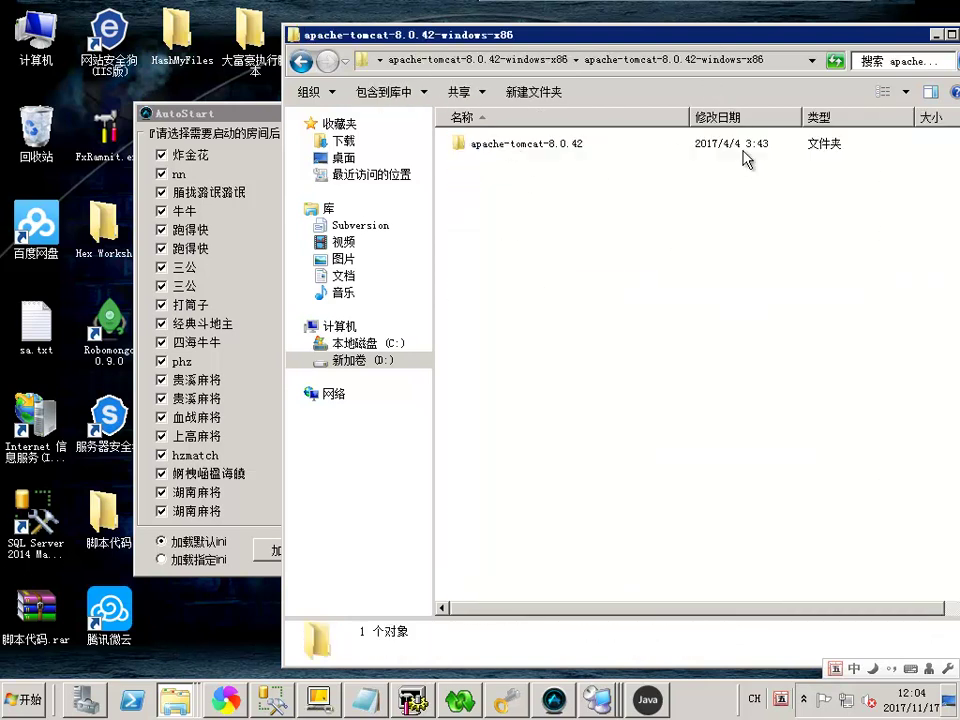
pyautogui.doubleClick(523, 147)
pyautogui.moveTo(594, 36); pyautogui.dragTo(350, 40)
pyautogui.doubleClick(222, 148)
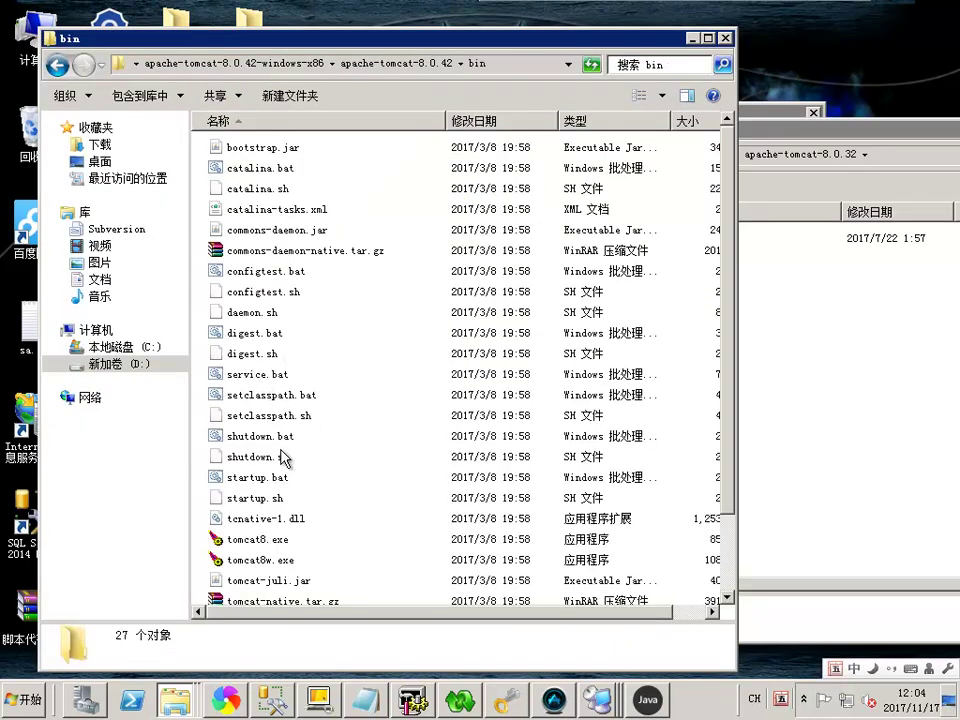
# Run startup.bat until Tomcat 8.0.42 reports Server startup, close the console, and return to apache-tomcat-8.0.42
pyautogui.doubleClick(260, 478)
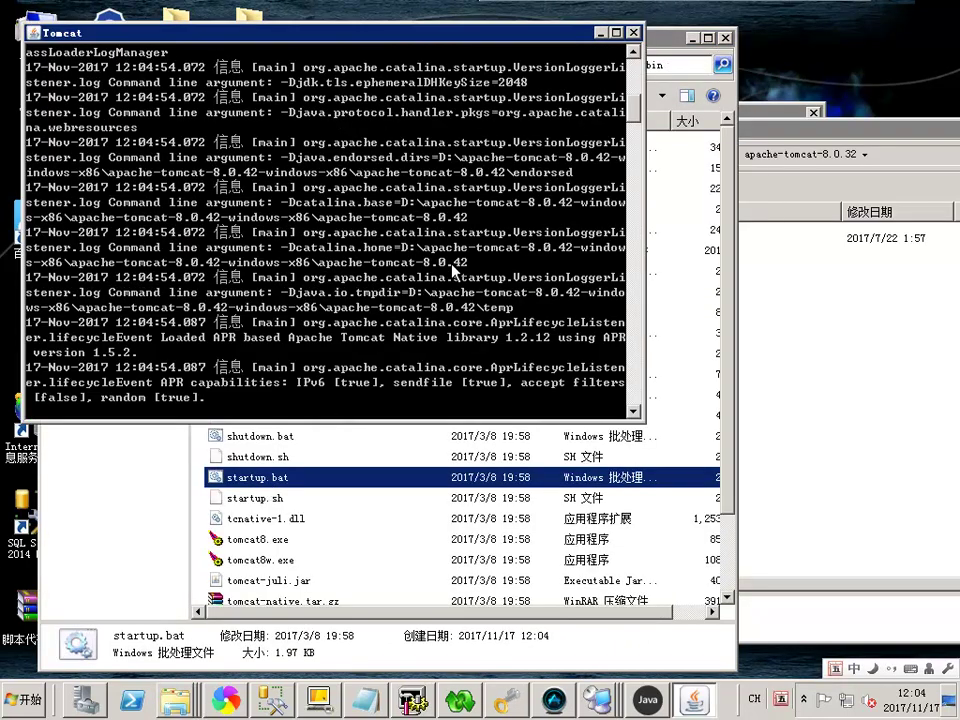
pyautogui.moveTo(300, 33); pyautogui.dragTo(300, 197)
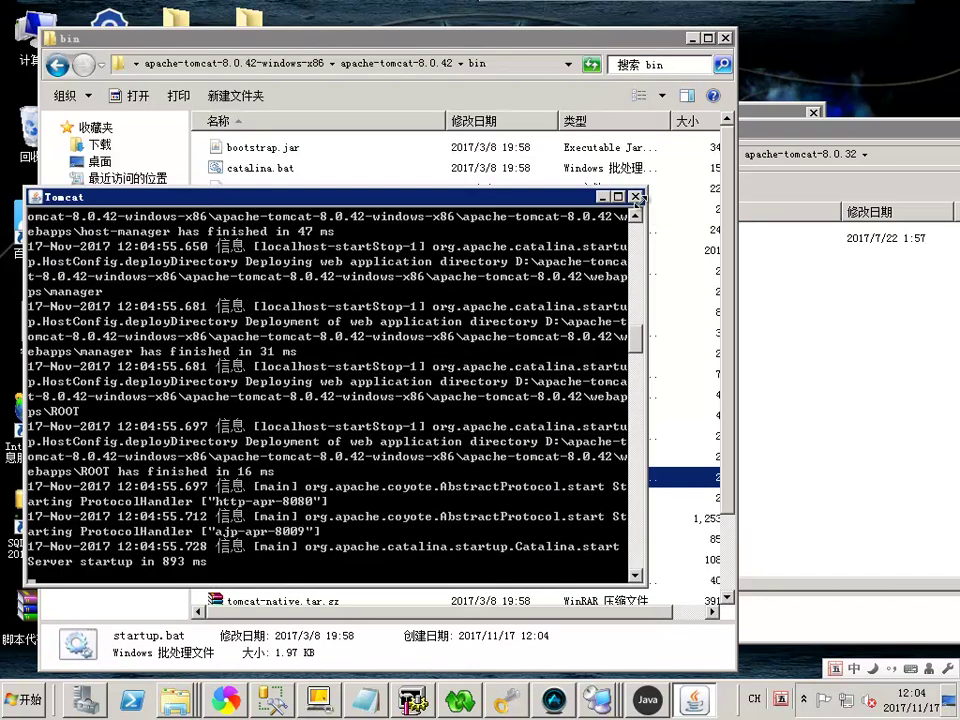
pyautogui.click(635, 196)
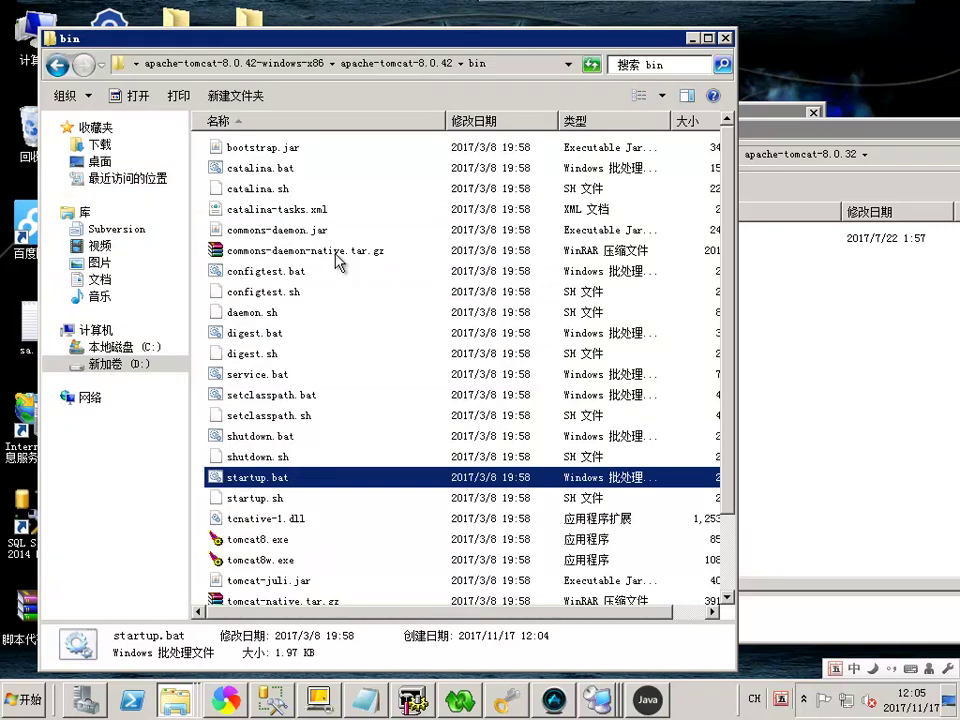
pyautogui.click(430, 63)
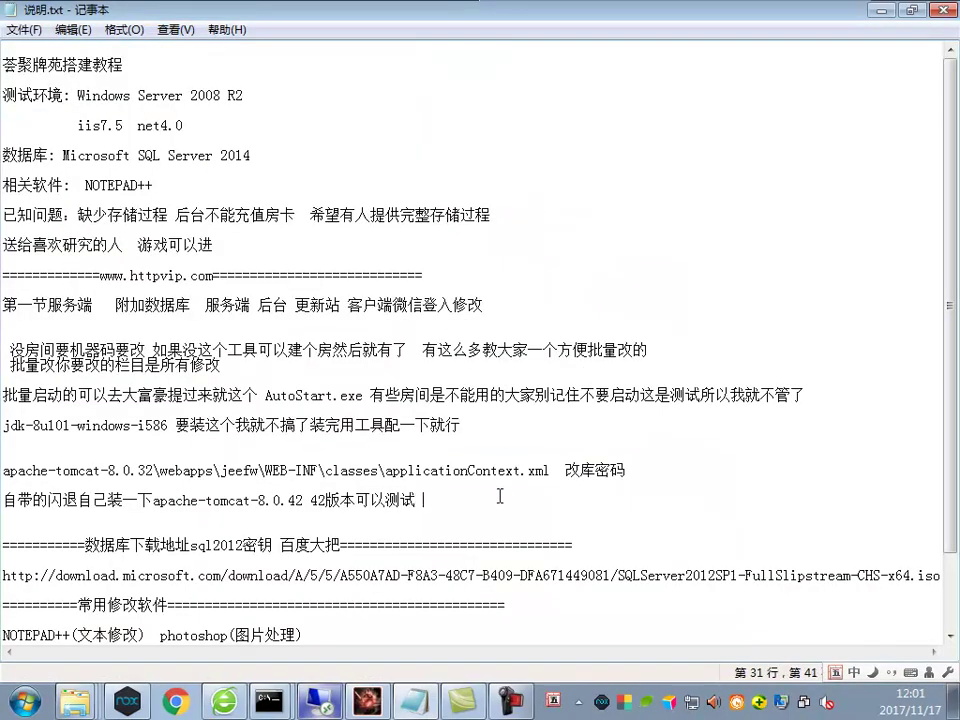
# Append '确认可以启动后 把后台文件扔过来' to the Tomcat note line
pyautogui.write('dqyw')
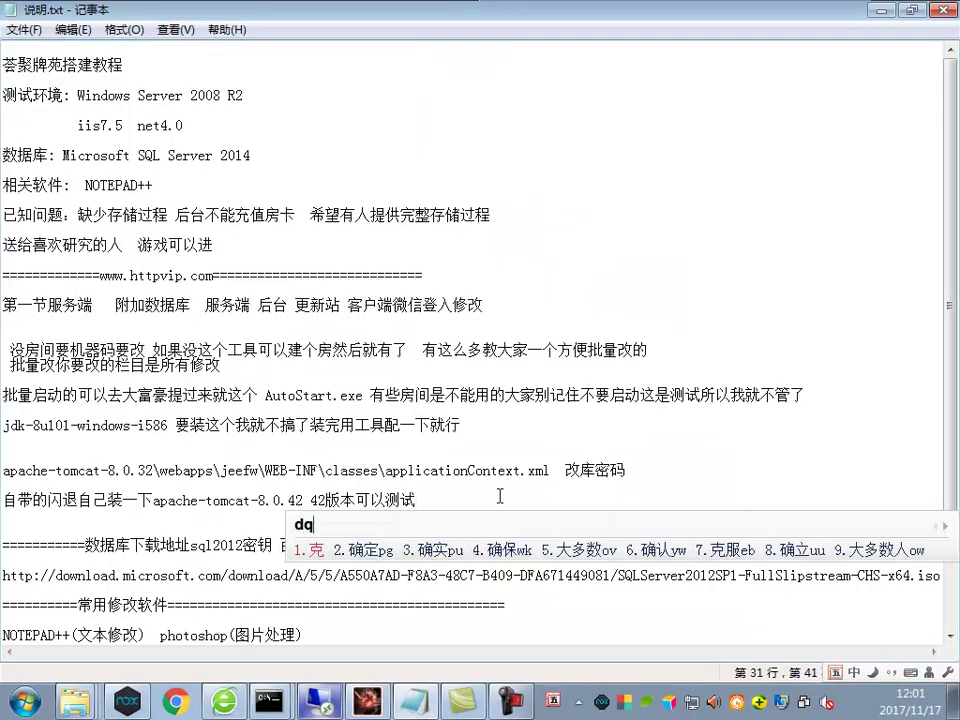
pyautogui.press('space')
pyautogui.write('ynfcr3 r')
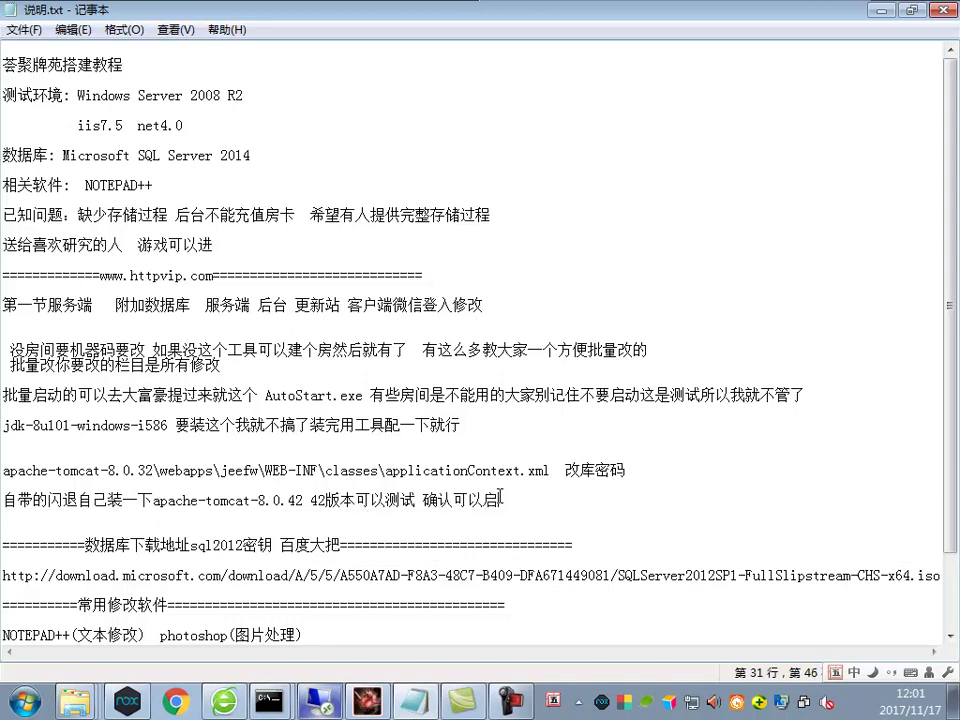
pyautogui.write('8m')
pyautogui.press('BackSpace')
pyautogui.write('quh')
pyautogui.press('BackSpace')
pyautogui.press('BackSpace')
pyautogui.press('BackSpace')
pyautogui.write('r3ck')
pyautogui.press('space')
pyautogui.write('yywrretnfpgo')
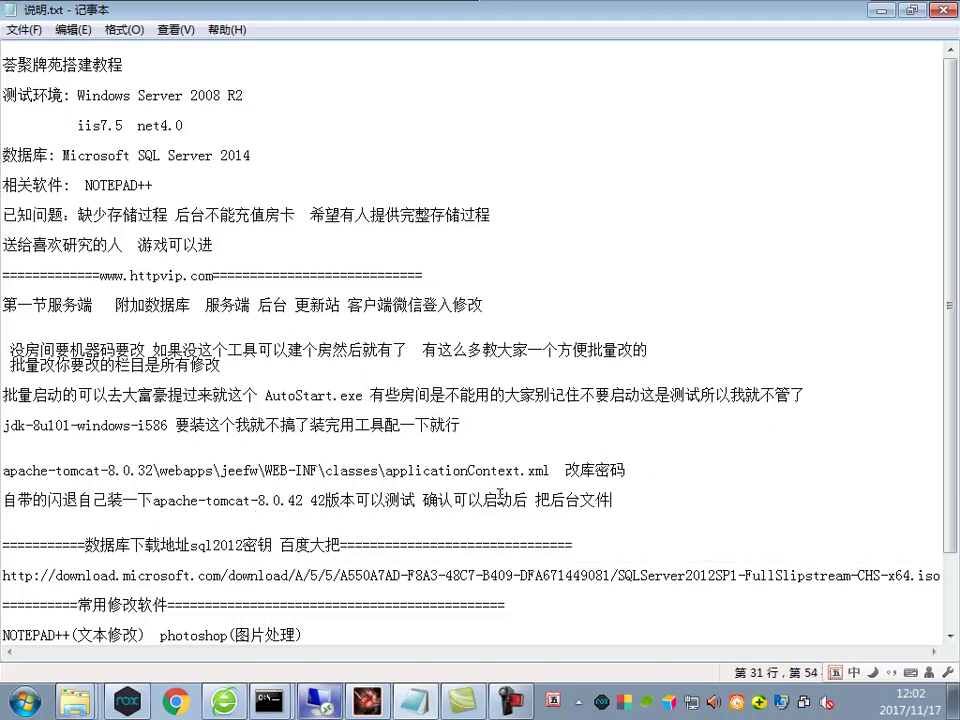
pyautogui.click(337, 702)
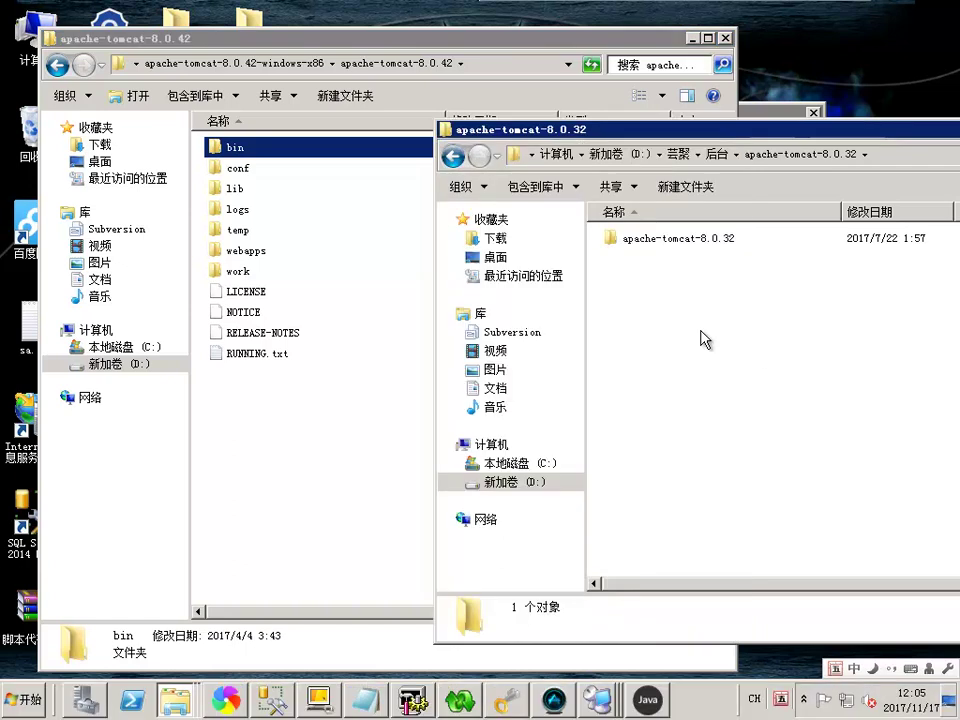
# Cut the jeefw folder from the old apache-tomcat-8.0.32 webapps folder
pyautogui.doubleClick(632, 242)
pyautogui.doubleClick(625, 341)
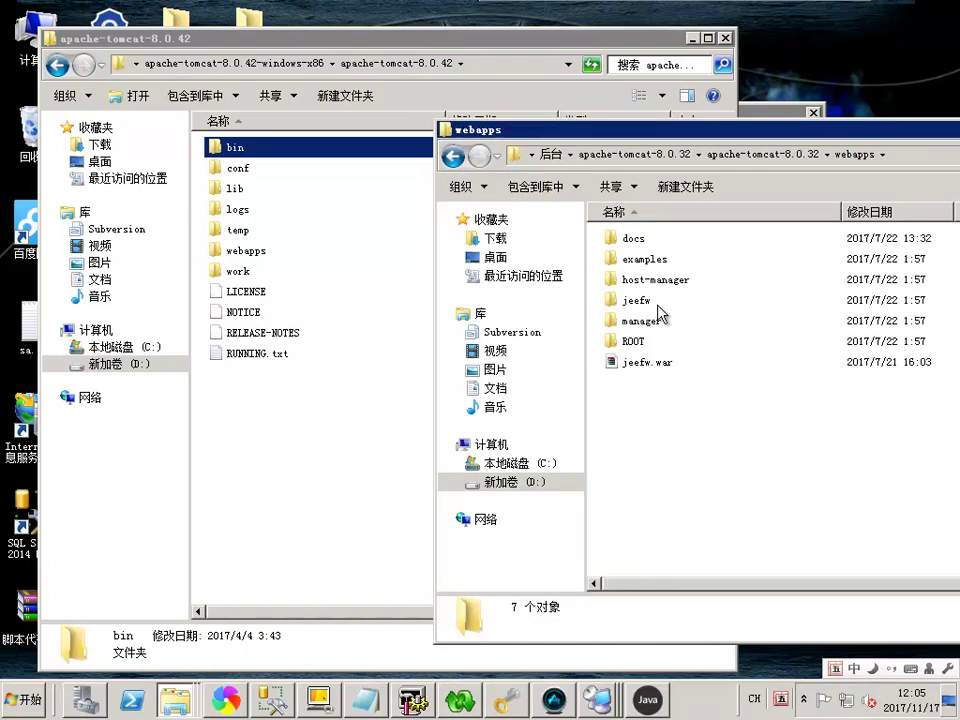
pyautogui.click(634, 300)
pyautogui.keyDown('ctrl'); pyautogui.click(630, 362); pyautogui.keyUp('ctrl')
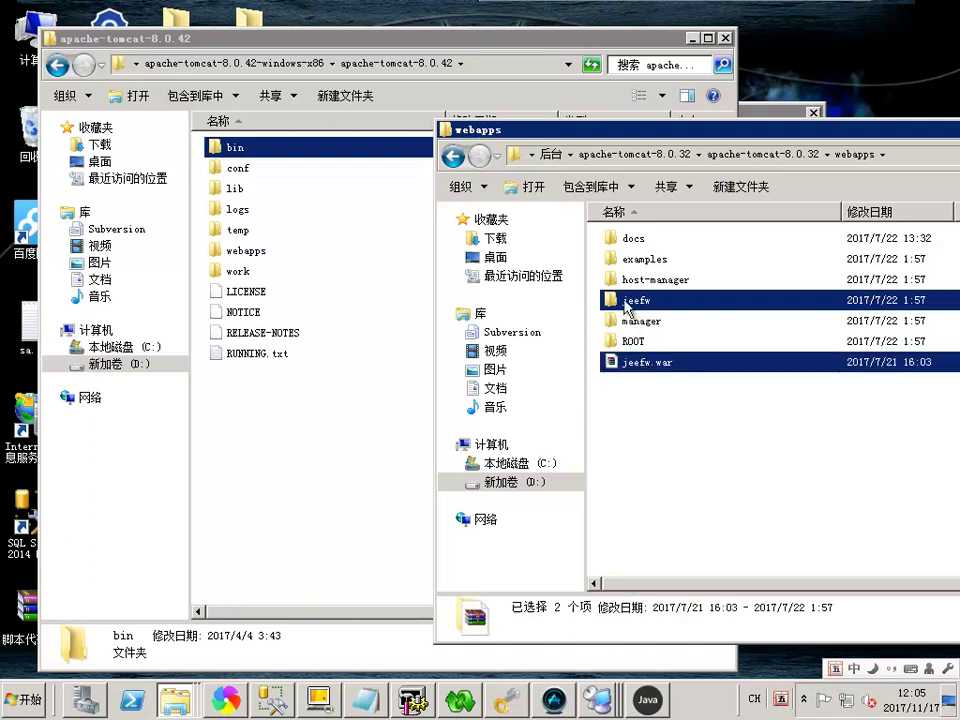
pyautogui.click(638, 303)
pyautogui.rightClick(622, 301)
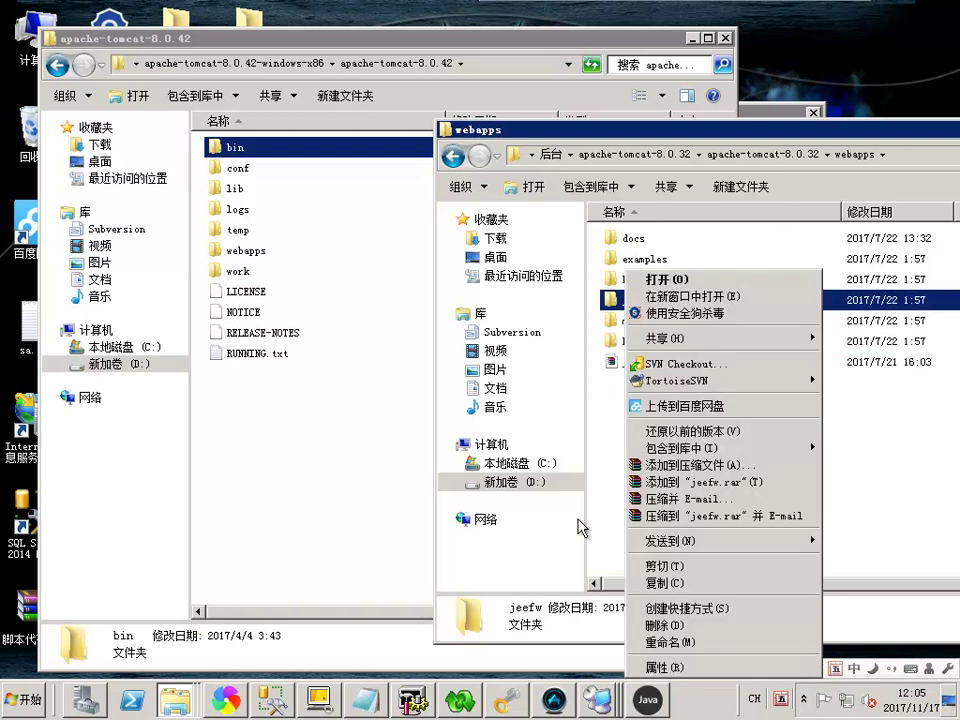
pyautogui.click(645, 567)
# Paste jeefw into apache-tomcat-8.0.42's webapps folder and go to its bin folder
pyautogui.rightClick(280, 432)
pyautogui.click(248, 257)
pyautogui.doubleClick(248, 252)
pyautogui.rightClick(272, 366)
pyautogui.click(336, 398)
pyautogui.click(278, 236)
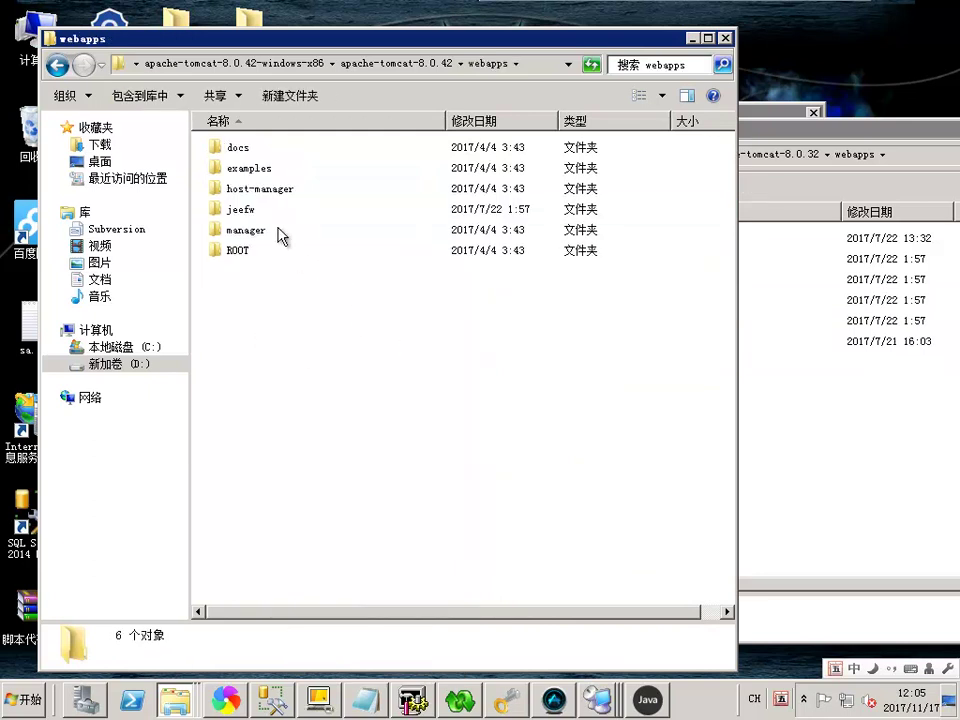
pyautogui.click(403, 63)
pyautogui.doubleClick(234, 147)
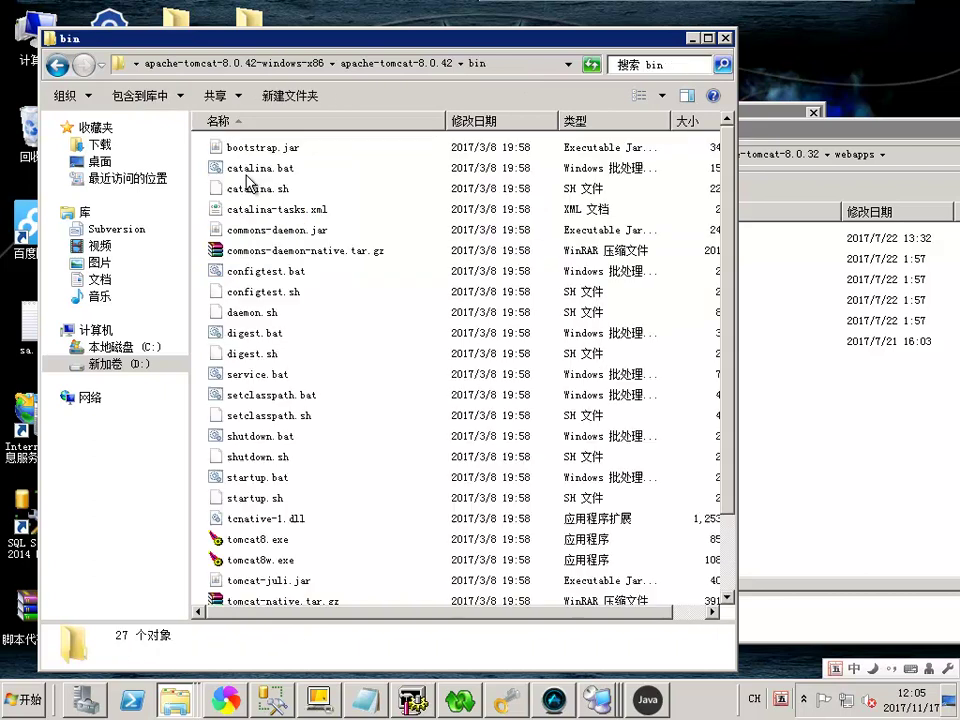
# Restart Tomcat 8.0.42 with startup.bat so it deploys the jeefw webapp
pyautogui.doubleClick(258, 477)
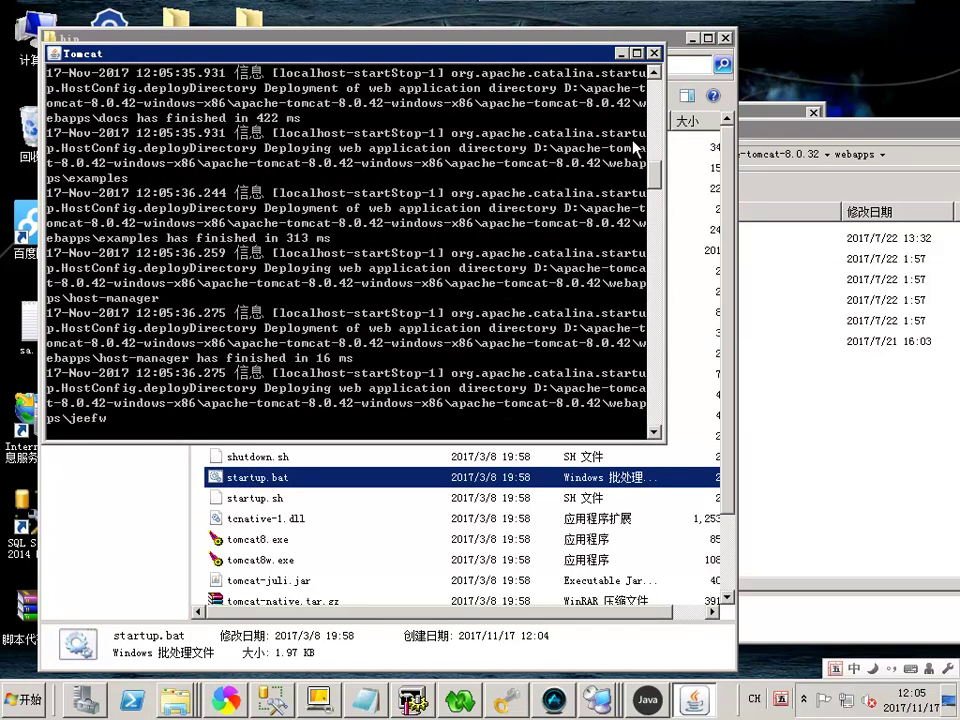
pyautogui.moveTo(536, 58); pyautogui.dragTo(526, 133)
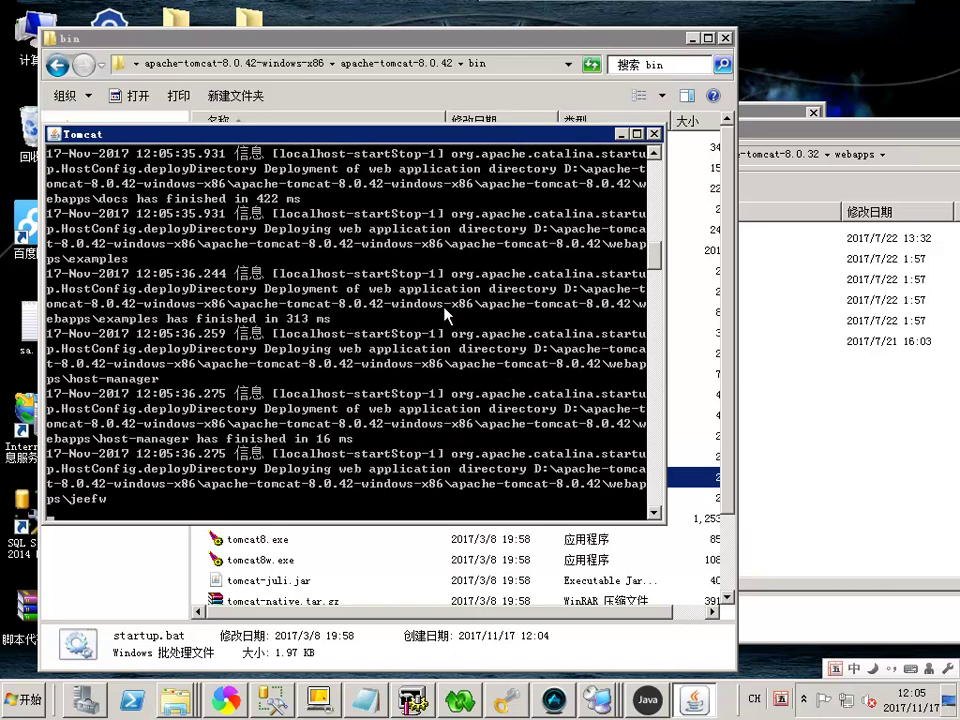
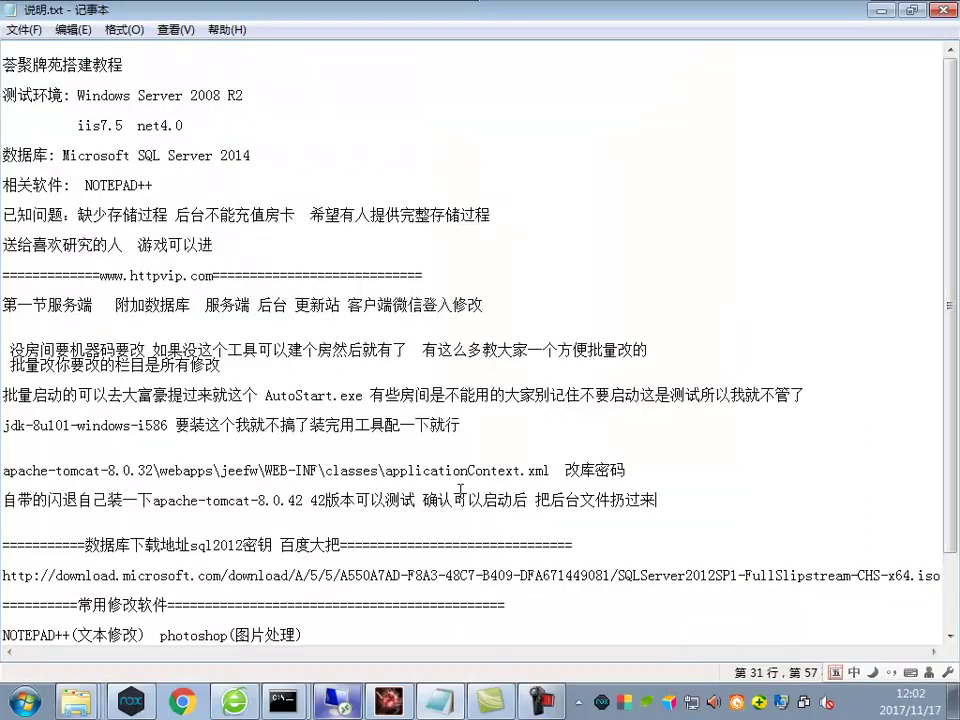
# Add the line '有这个目录出来就成功加载了' below the Tomcat note, then switch to the browser
pyautogui.press('Return')
pyautogui.press('Return')
pyautogui.write('有这个目')
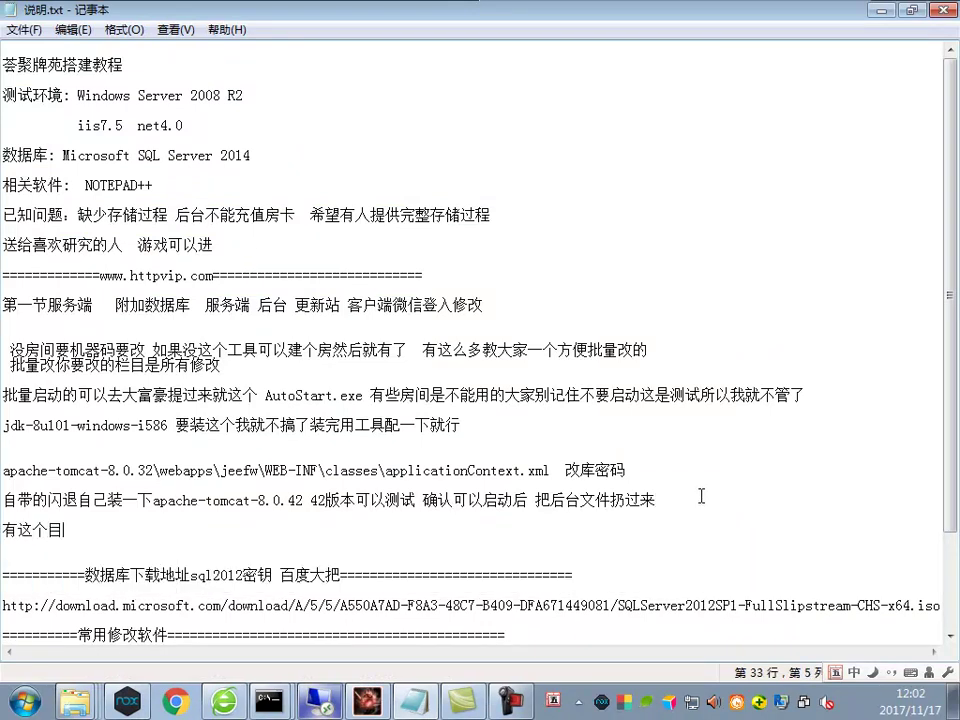
pyautogui.write('录出来就')
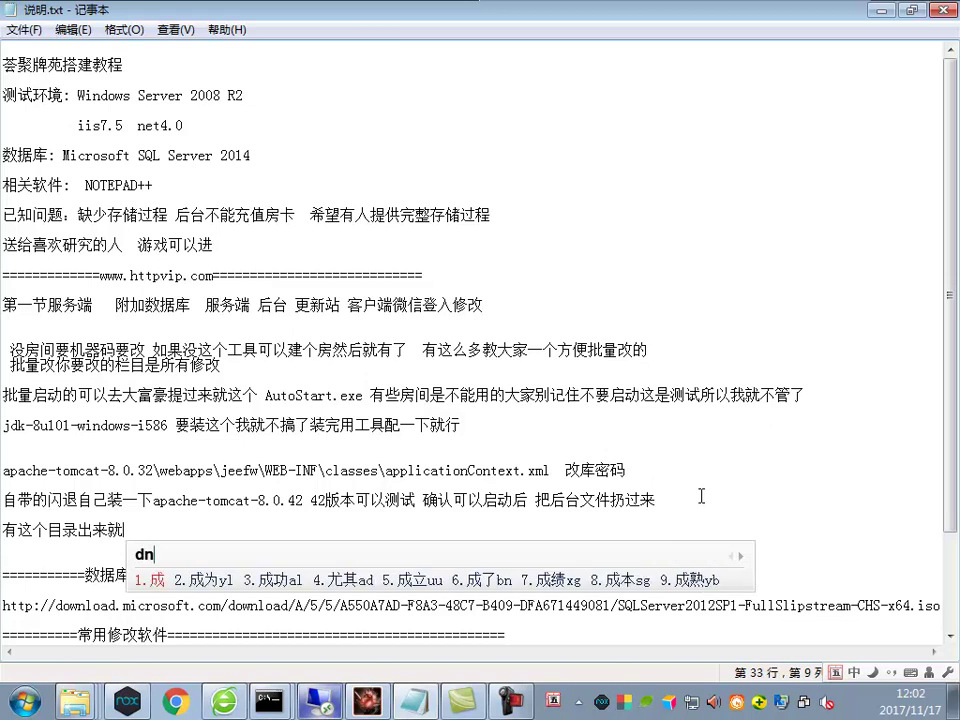
pyautogui.write('成功加载了')
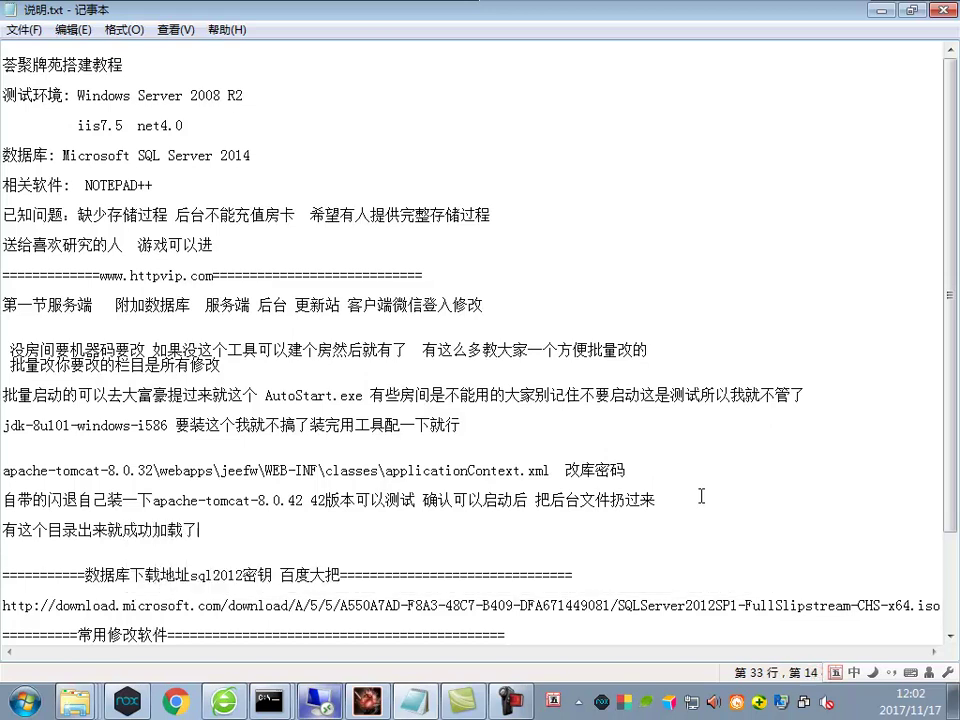
pyautogui.hotkey('alt', 'Tab')
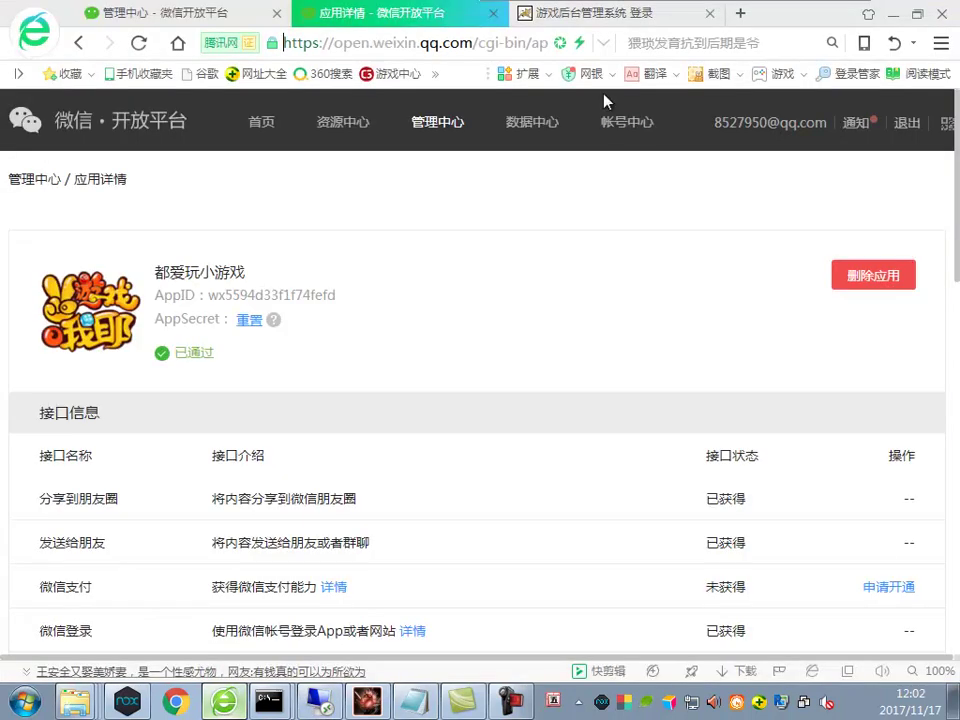
# Reload the jeefw admin login page in a fresh tab, then return to the Notepad setup notes
pyautogui.click(590, 13)
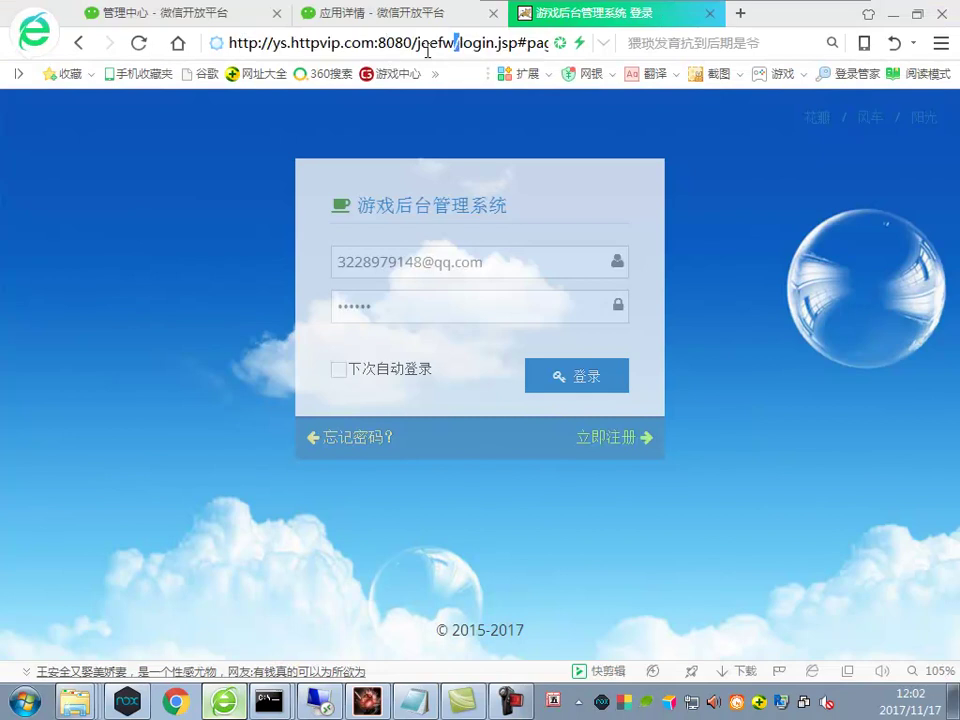
pyautogui.moveTo(459, 47); pyautogui.dragTo(229, 43)
pyautogui.click(709, 13)
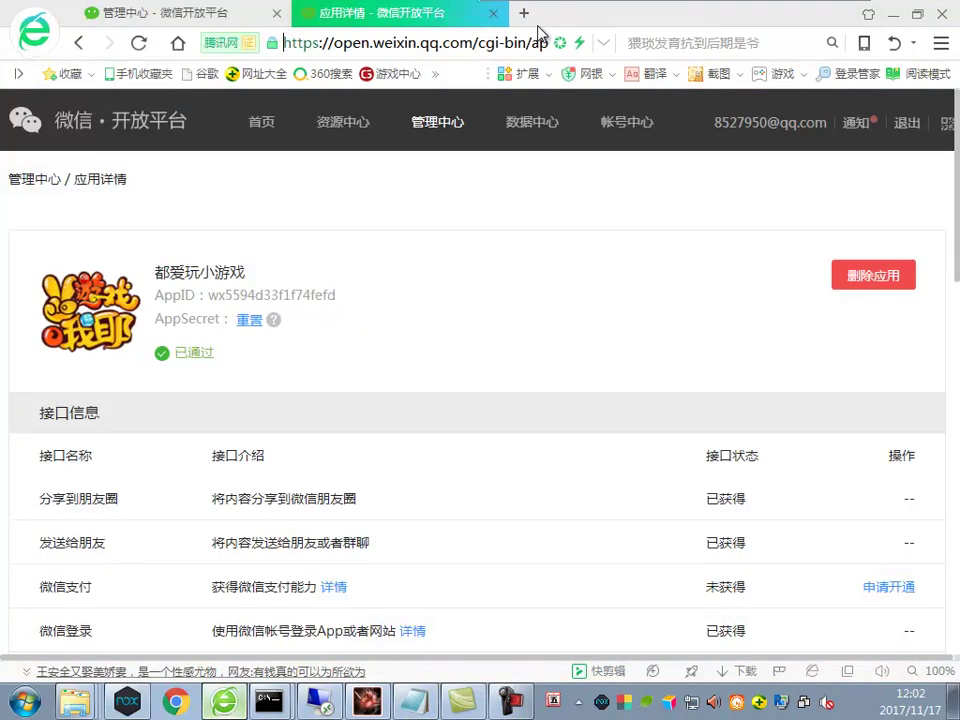
pyautogui.click(521, 15)
pyautogui.hotkey('ctrl', 'v')
pyautogui.press('Return')
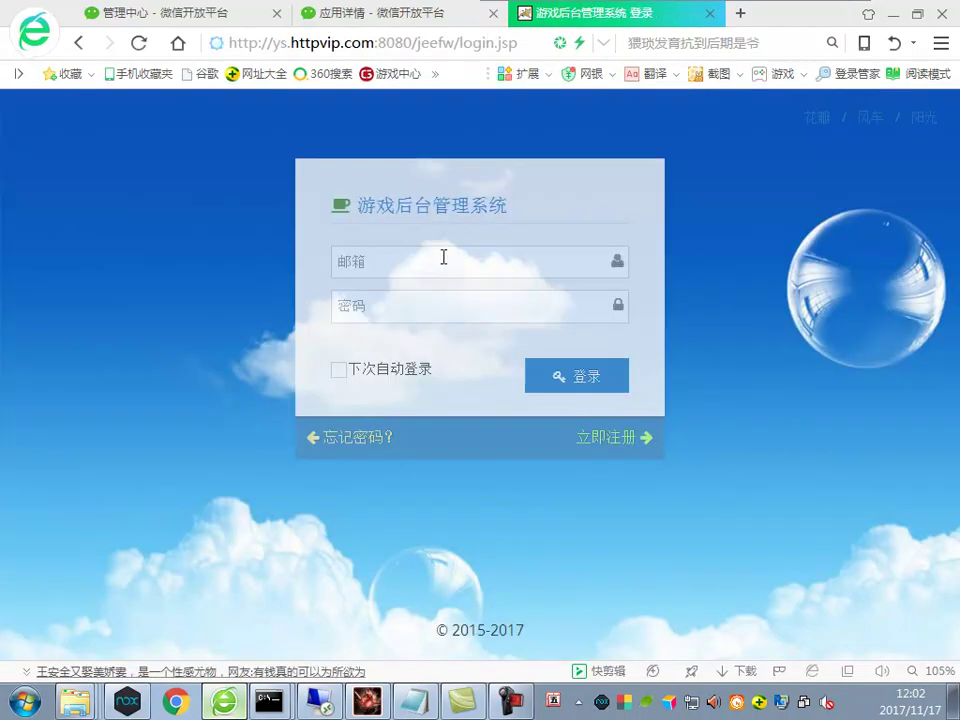
pyautogui.hotkey('alt', 'Tab')
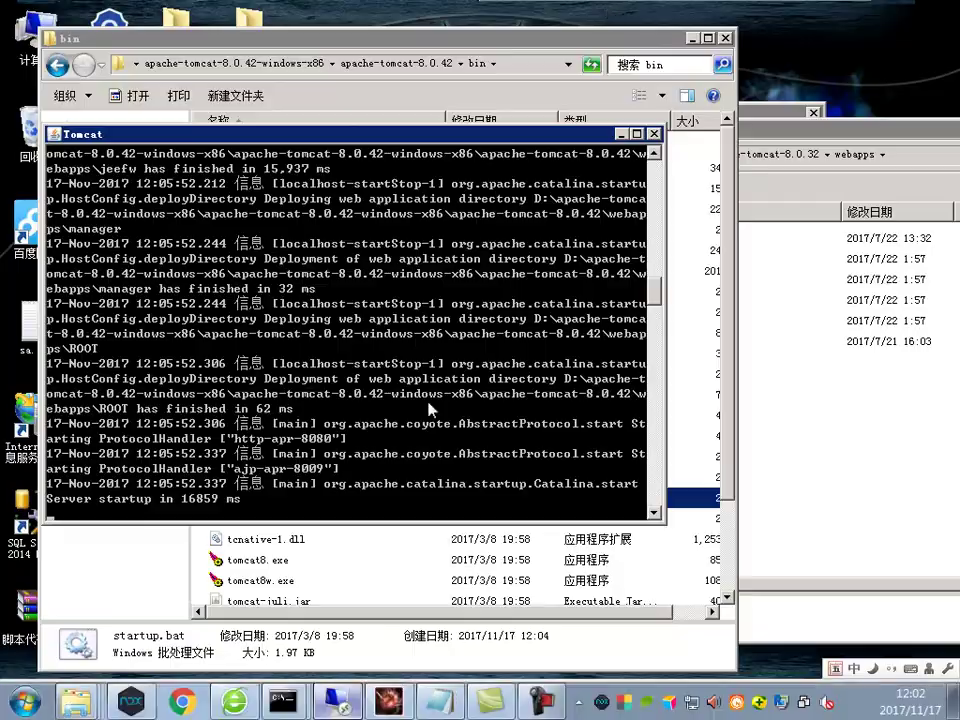
pyautogui.hotkey('alt', 'Tab')
pyautogui.click(414, 701)
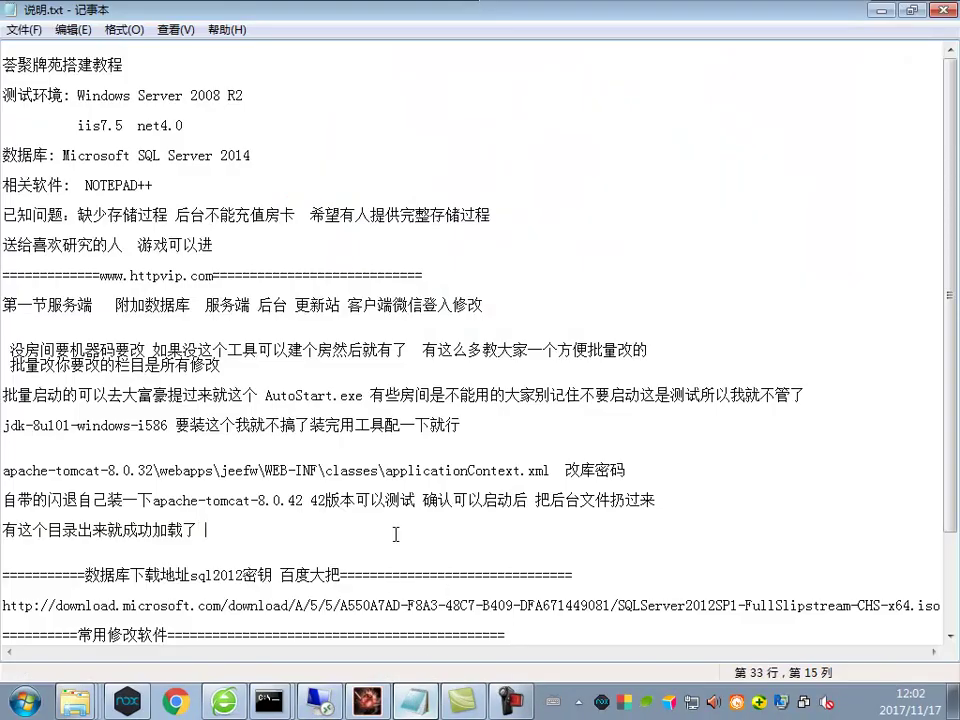
# Continue the note with '后台账号在库jeefw' using the pinyin IME
pyautogui.write('后台')
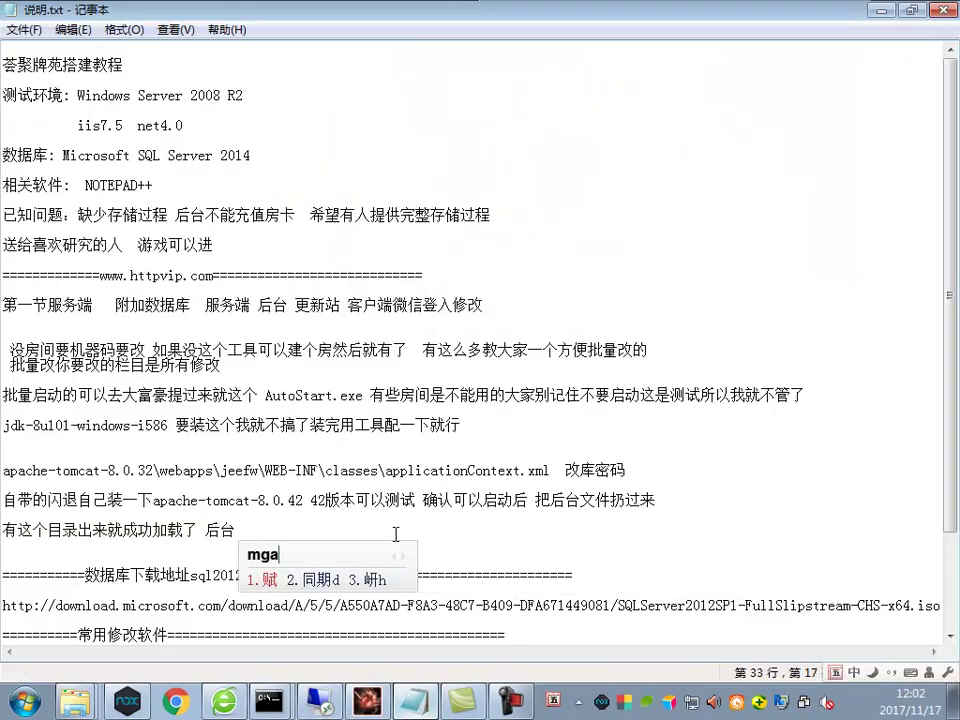
pyautogui.write('赋p')
pyautogui.press('BackSpace')
pyautogui.write('ma')
pyautogui.press('space')
pyautogui.press('BackSpace')
pyautogui.write('mta账号在ylk')
pyautogui.press('space')
pyautogui.write('jee')
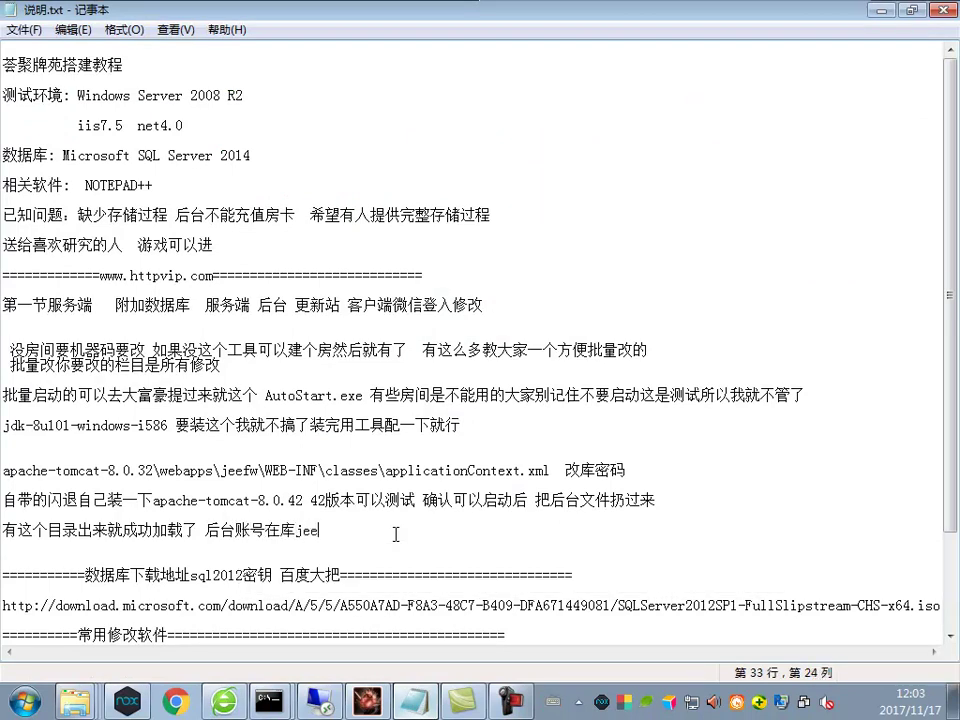
pyautogui.write('fw')
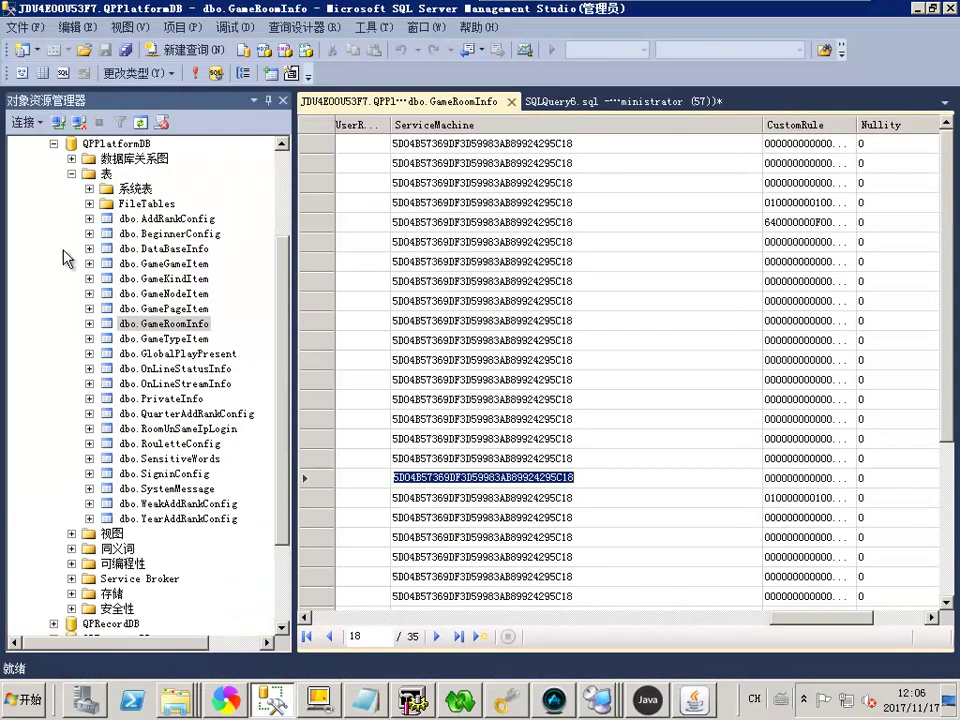
# Collapse QPPlatformDB, expand the jeefwtwo database's Tables, and select its name for copying
pyautogui.click(53, 143)
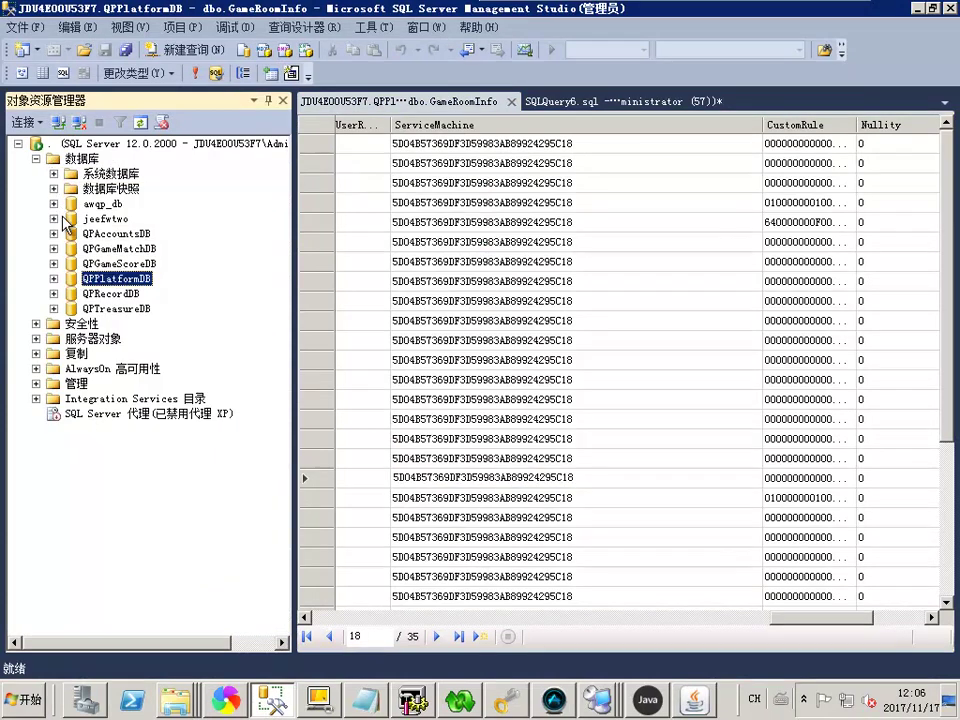
pyautogui.click(72, 218)
pyautogui.click(53, 218)
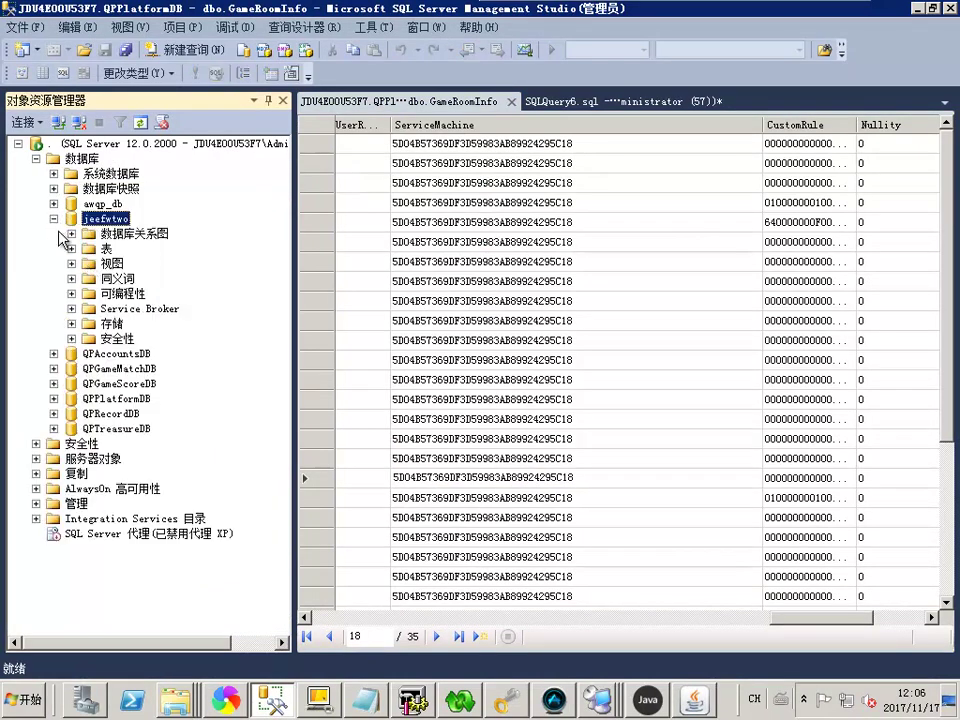
pyautogui.click(71, 248)
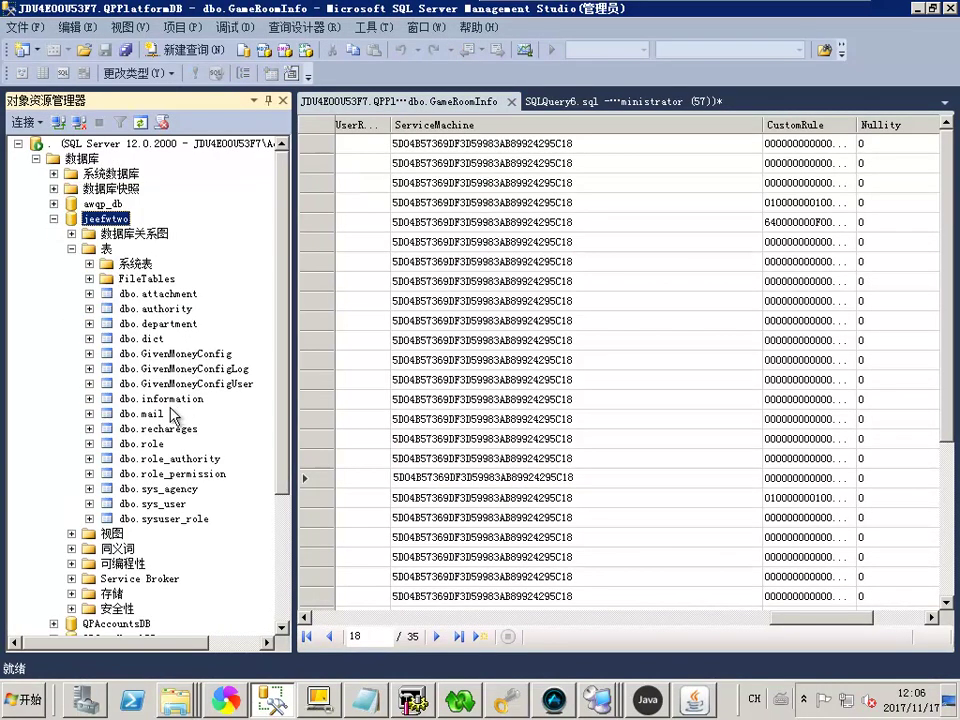
pyautogui.rightClick(105, 218)
pyautogui.click(115, 422)
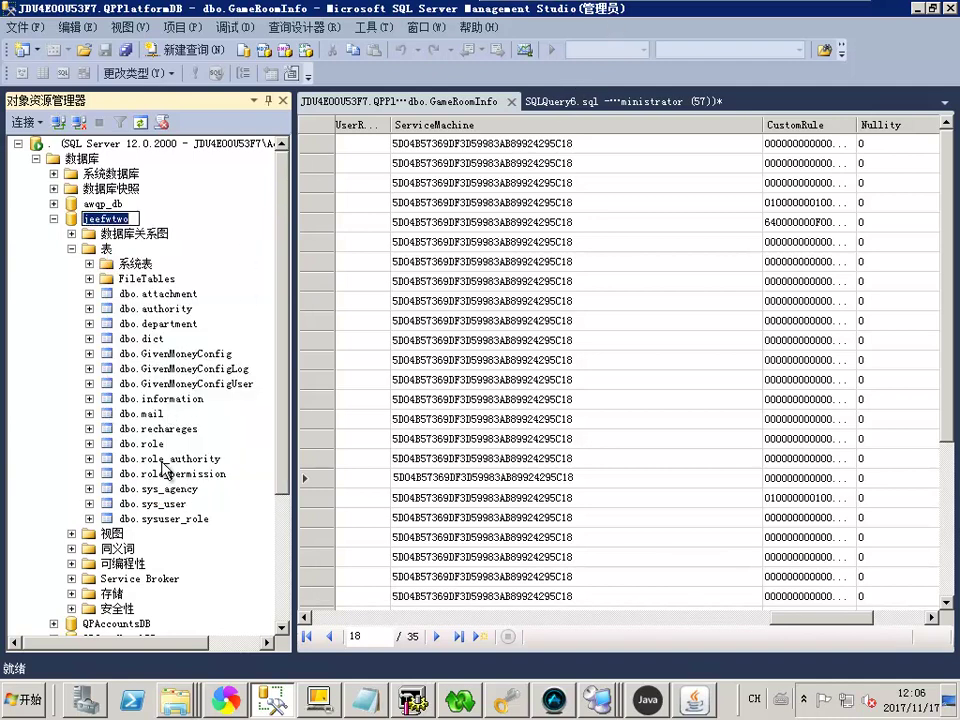
# In jeefwtwo's sys_user rows, change the first user's email number to 11
pyautogui.rightClick(170, 504)
pyautogui.click(236, 356)
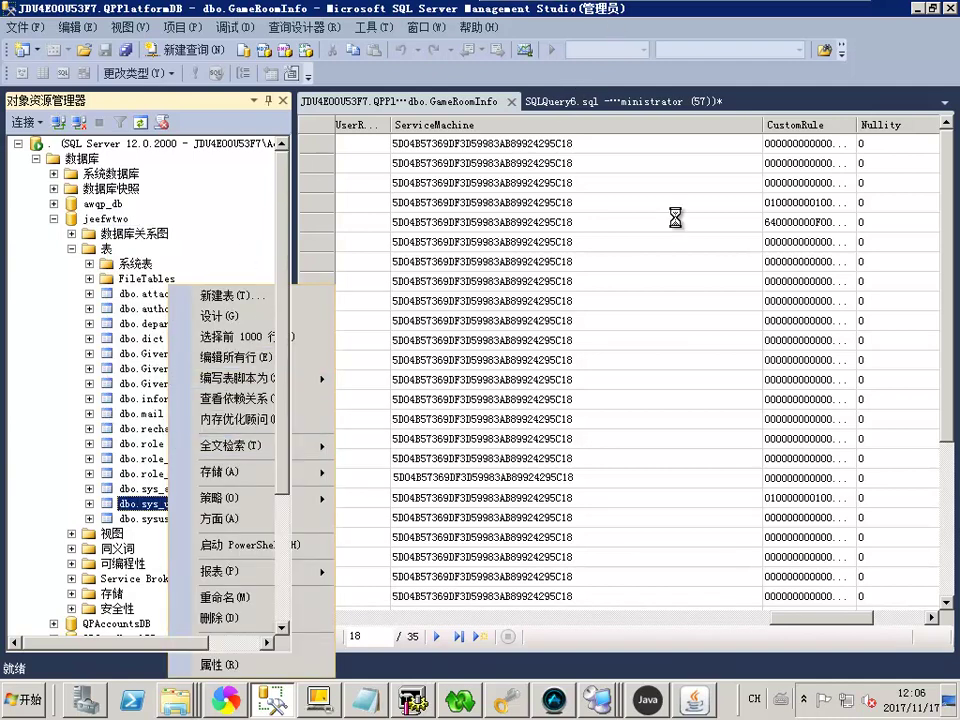
pyautogui.click(660, 143)
pyautogui.moveTo(670, 143); pyautogui.dragTo(609, 145)
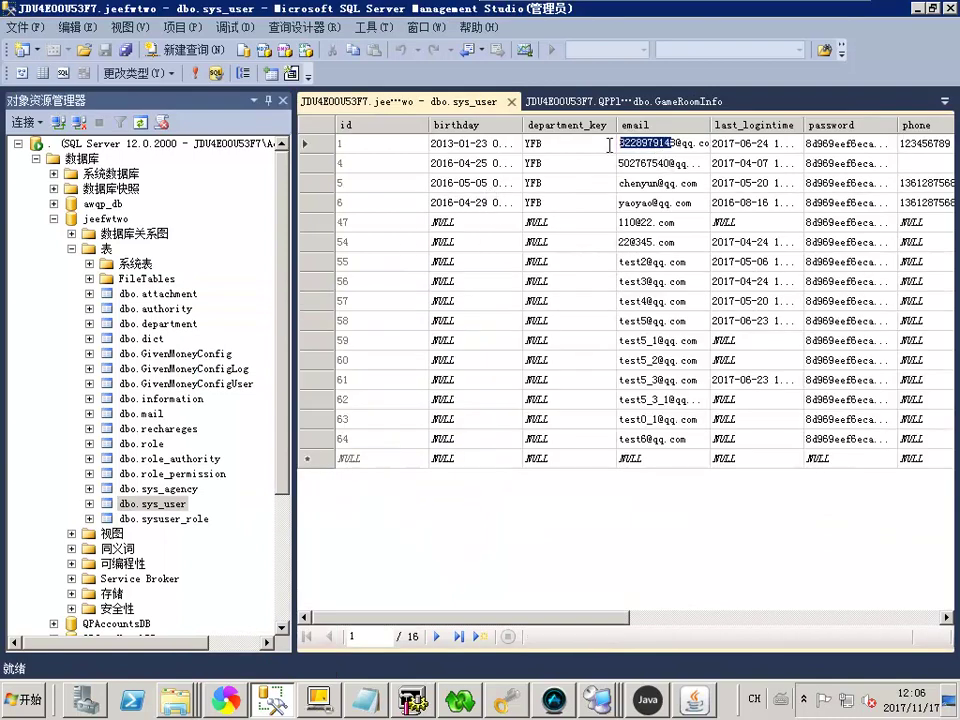
pyautogui.click(657, 224)
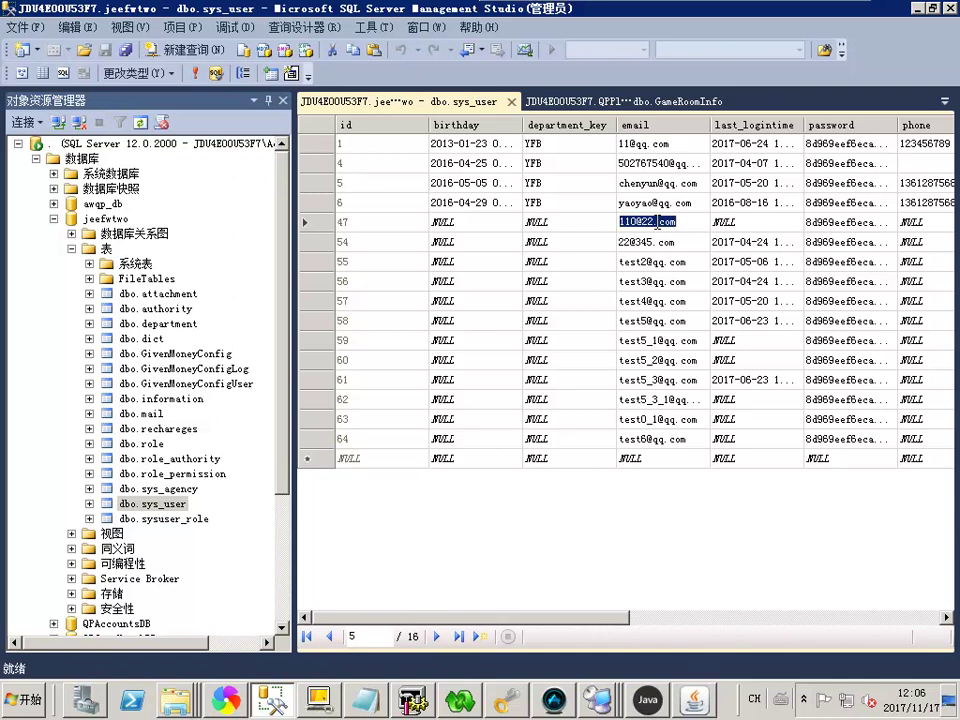
pyautogui.click(838, 148)
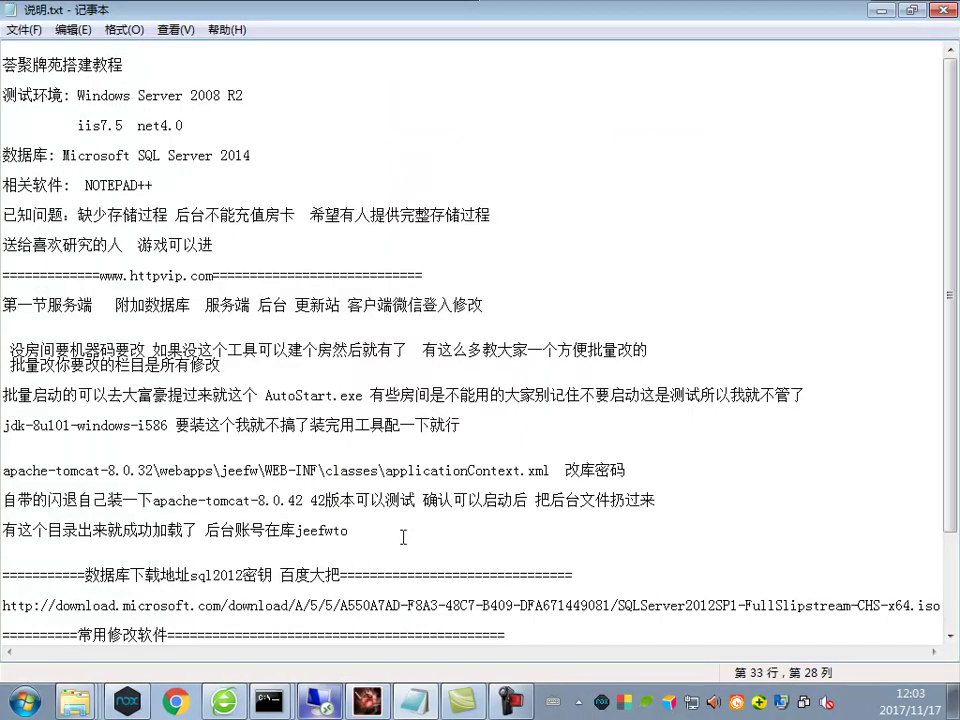
pyautogui.doubleClick(336, 530)
pyautogui.write('jeefwtwopdc')
pyautogui.press('BackSpace')
pyautogui.press('BackSpace')
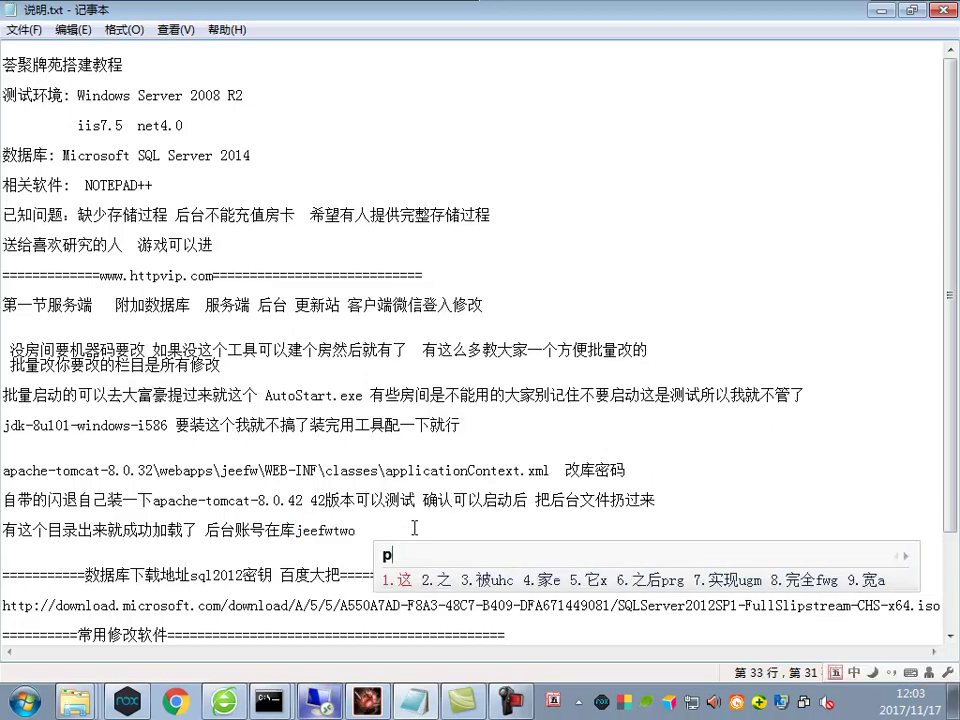
pyautogui.write('密码是123456 cmd')
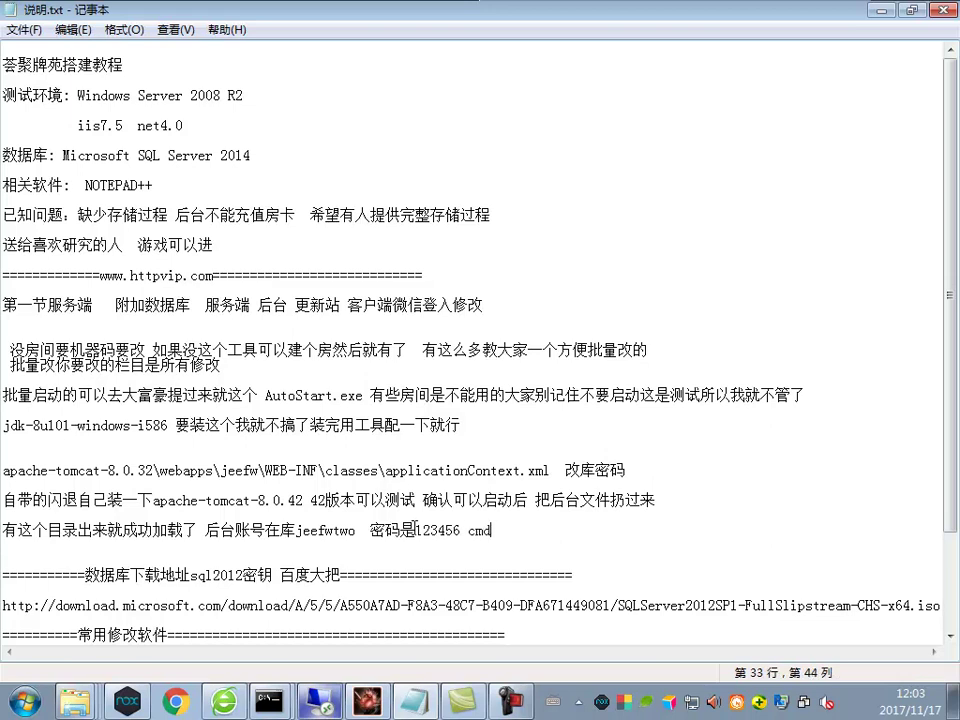
pyautogui.write('5查下就有')
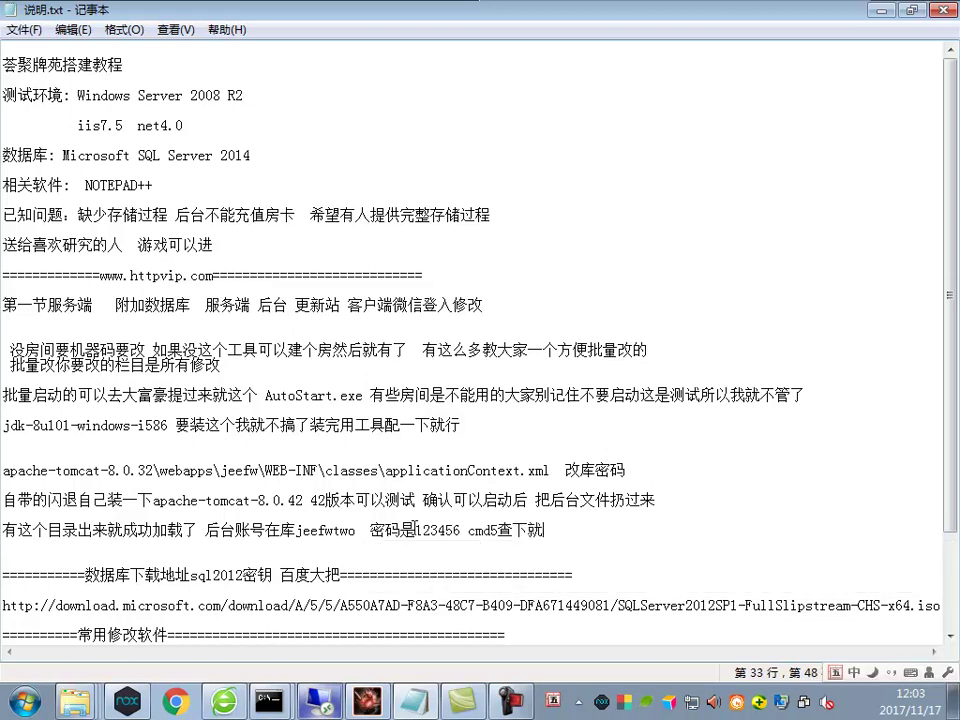
# Copy the first user's new email from SSMS and log in to the game backend with it
pyautogui.click(325, 703)
pyautogui.click(668, 146)
pyautogui.hotkey('ctrl', 'c')
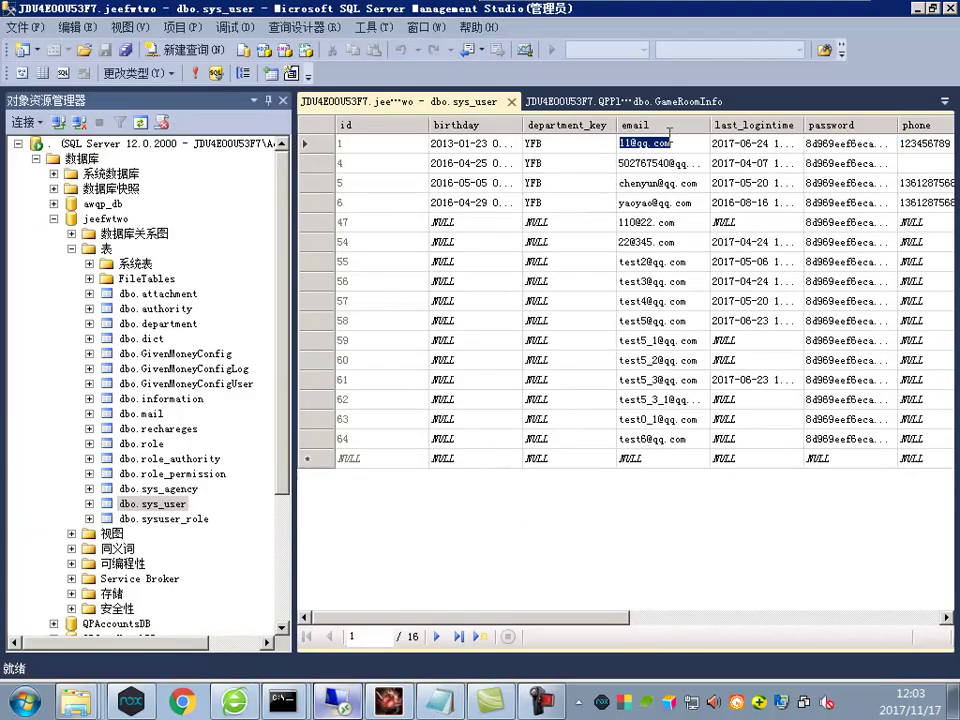
pyautogui.hotkey('alt', 'Tab')
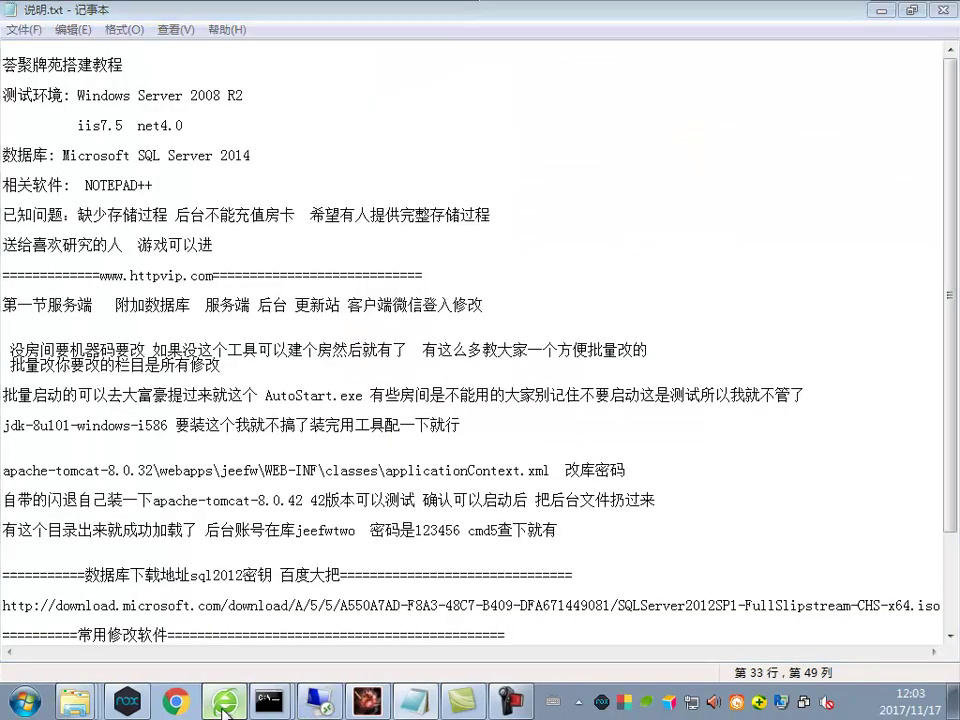
pyautogui.click(224, 703)
pyautogui.hotkey('ctrl', 'v')
pyautogui.click(421, 345)
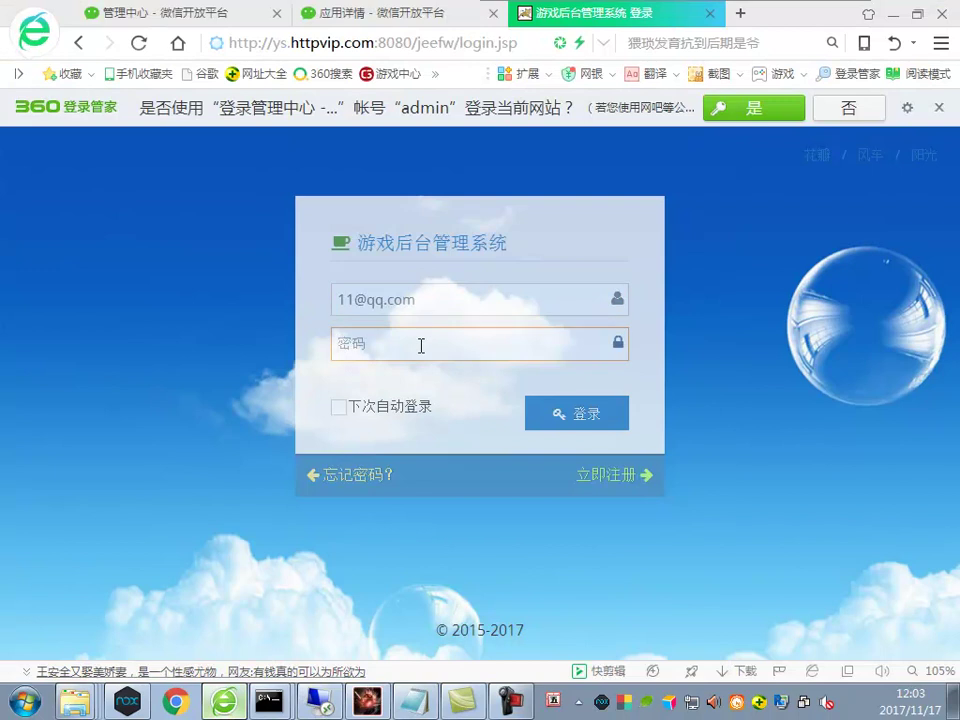
pyautogui.click(543, 422)
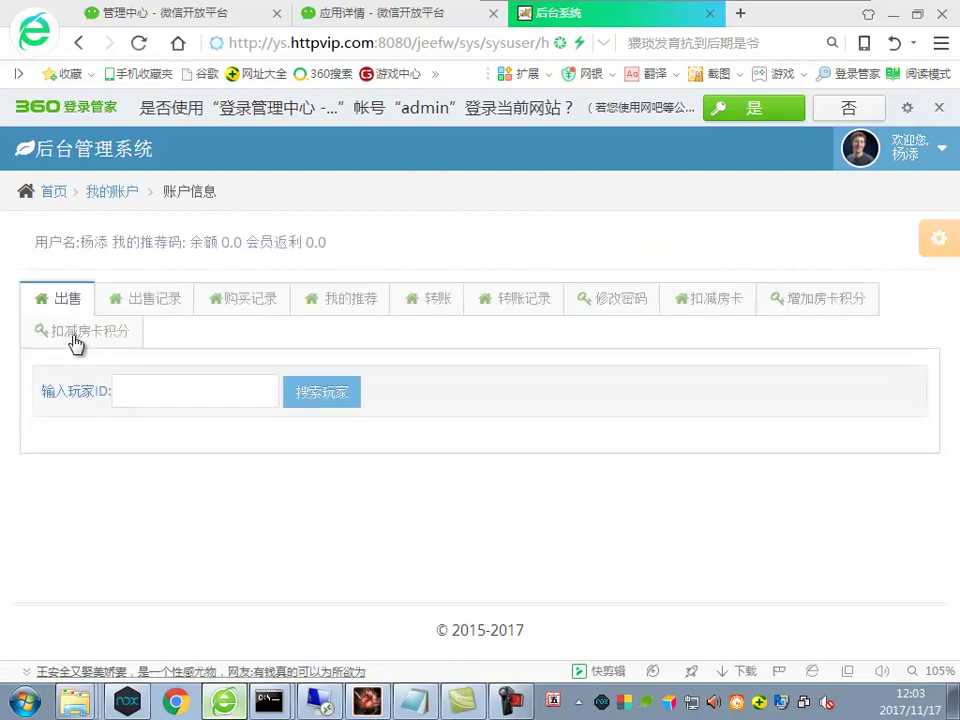
# Search the backend for player ID 12, then return to SSMS
pyautogui.click(147, 394)
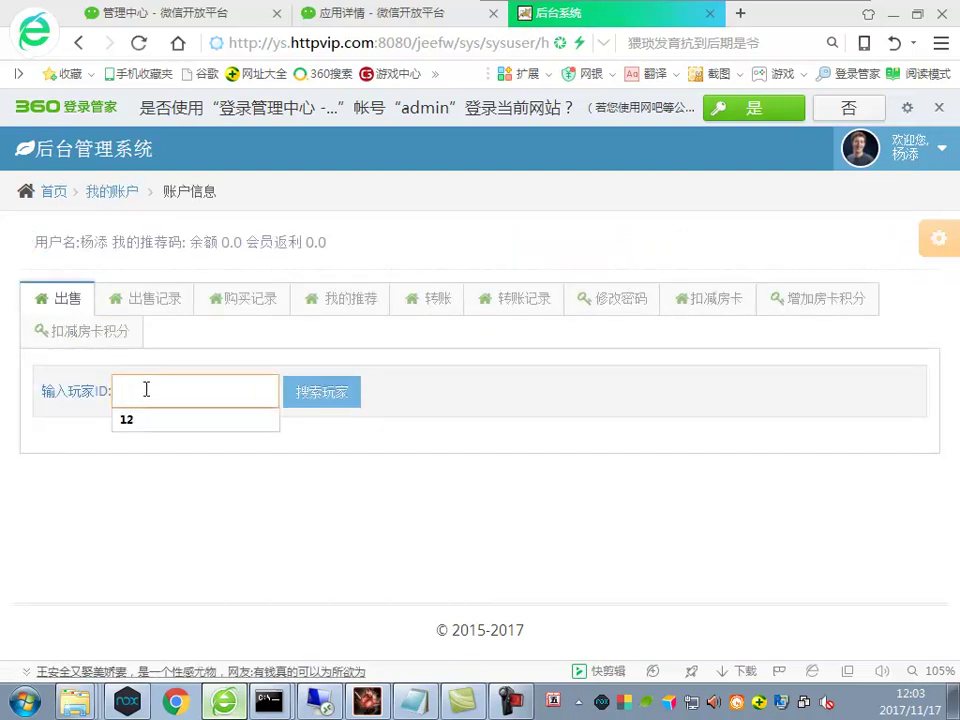
pyautogui.click(161, 430)
pyautogui.click(338, 406)
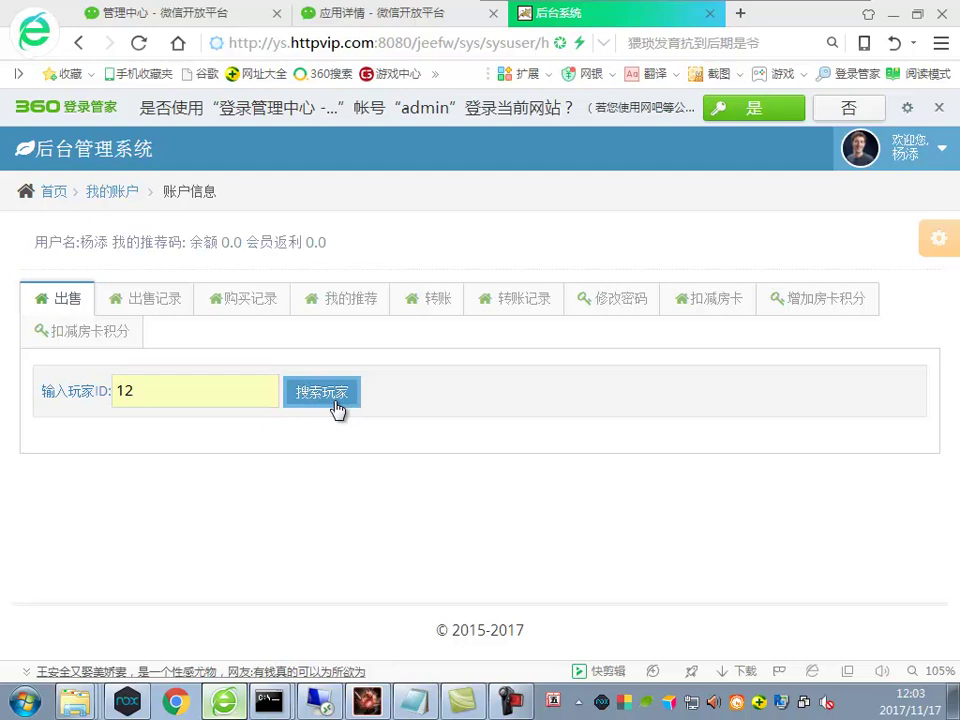
pyautogui.click(320, 702)
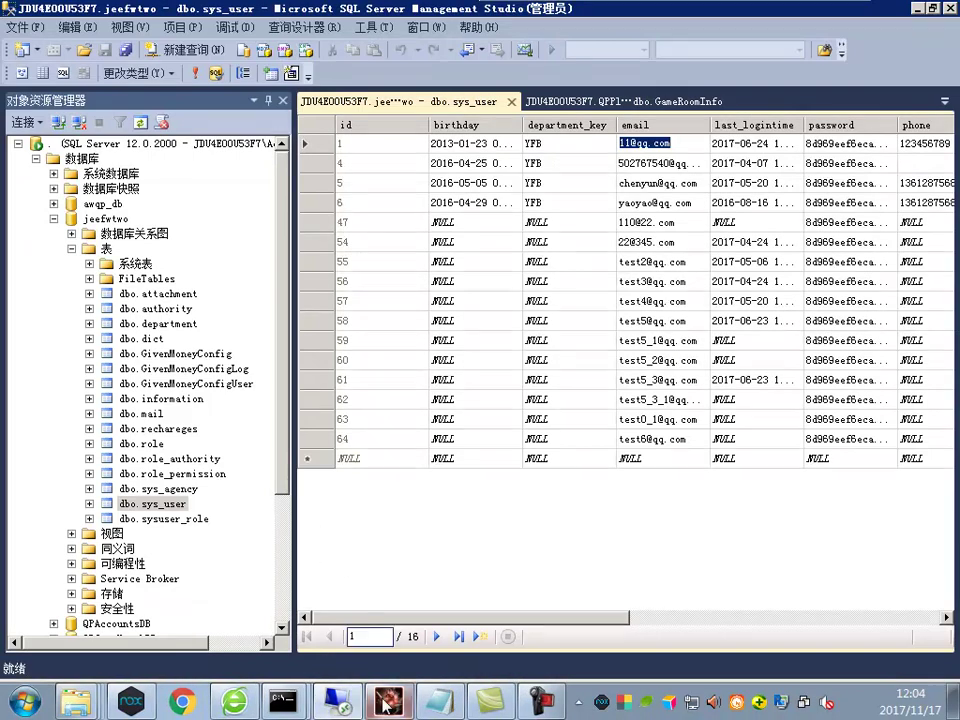
# Scroll the Tomcat console to the SQLServerException about invalid column 'FangKaIntegral'
pyautogui.click(690, 703)
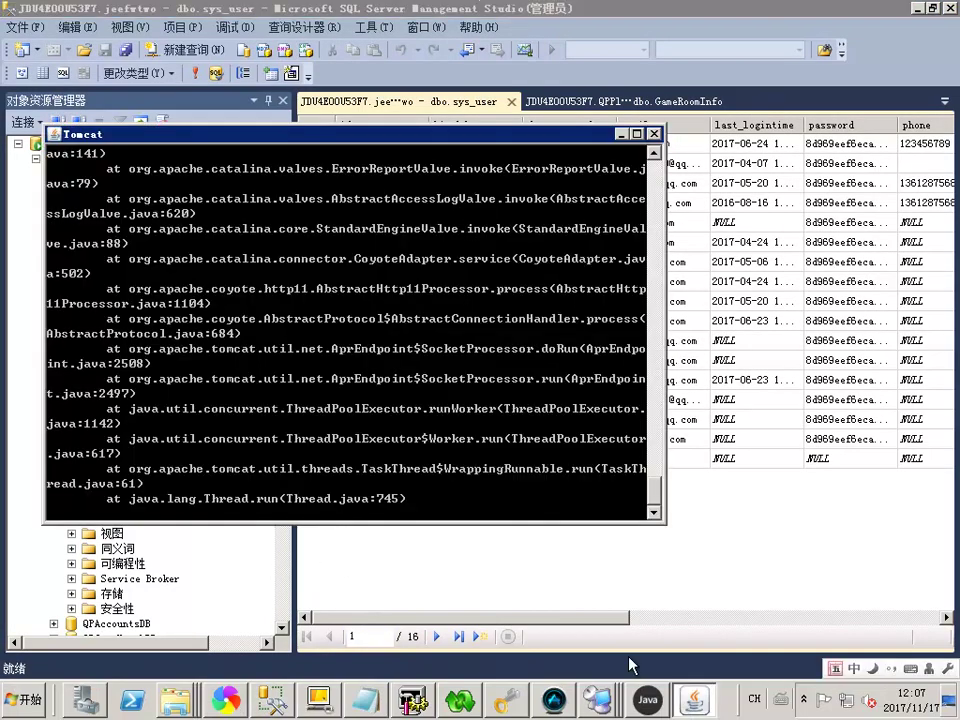
pyautogui.moveTo(655, 505); pyautogui.dragTo(662, 131)
pyautogui.moveTo(656, 210); pyautogui.dragTo(654, 280)
pyautogui.scroll(10, 485, 184)
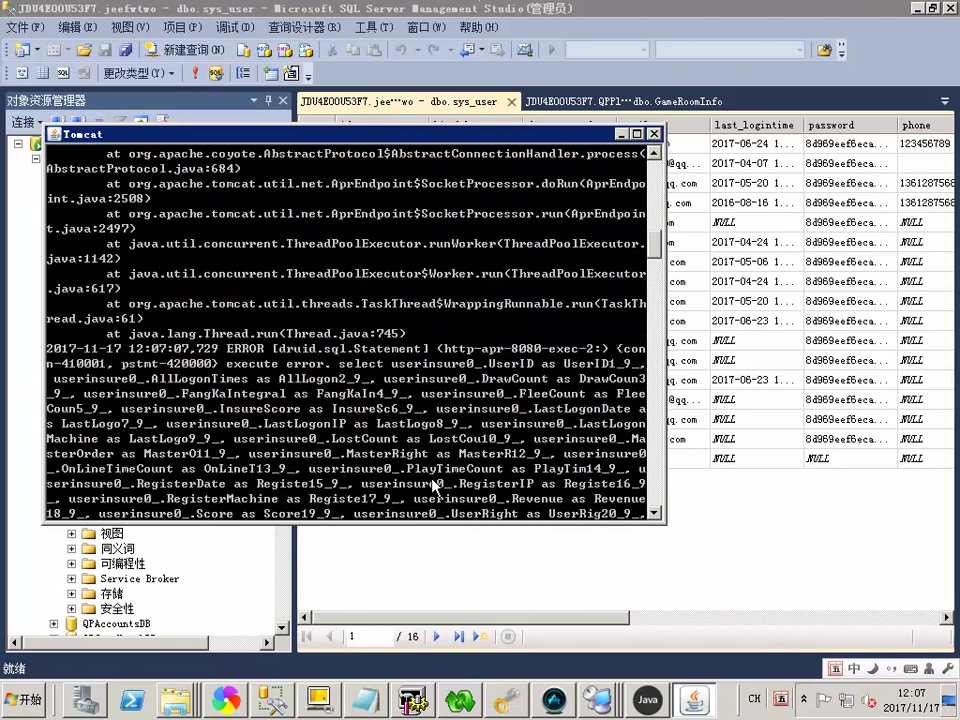
pyautogui.scroll(-2, 659, 518)
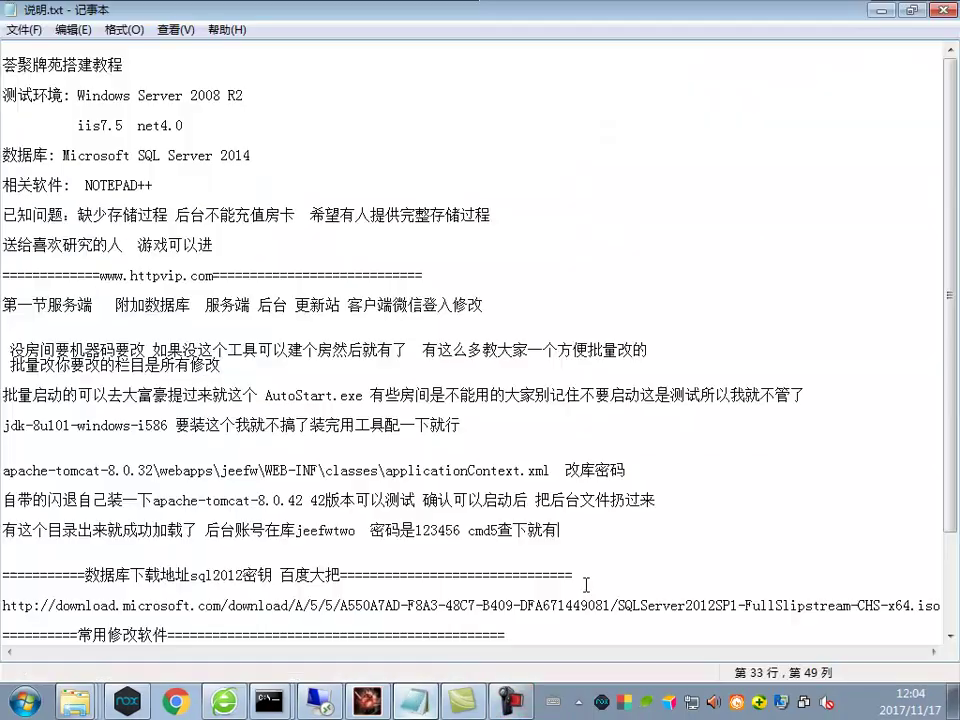
# Add the line '充值就少东西不完整' below the backend account note, then return to the error log
pyautogui.press('Return')
pyautogui.press('Return')
pyautogui.write('rhf')
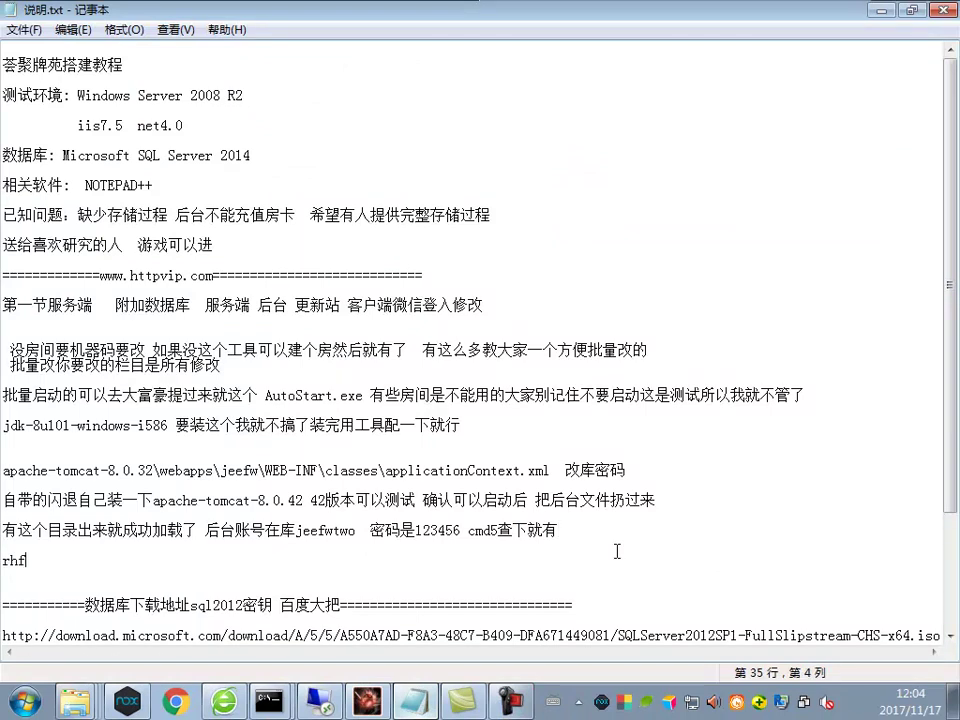
pyautogui.press('BackSpace')
pyautogui.press('BackSpace')
pyautogui.press('BackSpace')
pyautogui.hotkey('ctrl', 'space')
pyautogui.write('yc wfh2yi')
pyautogui.press('space')
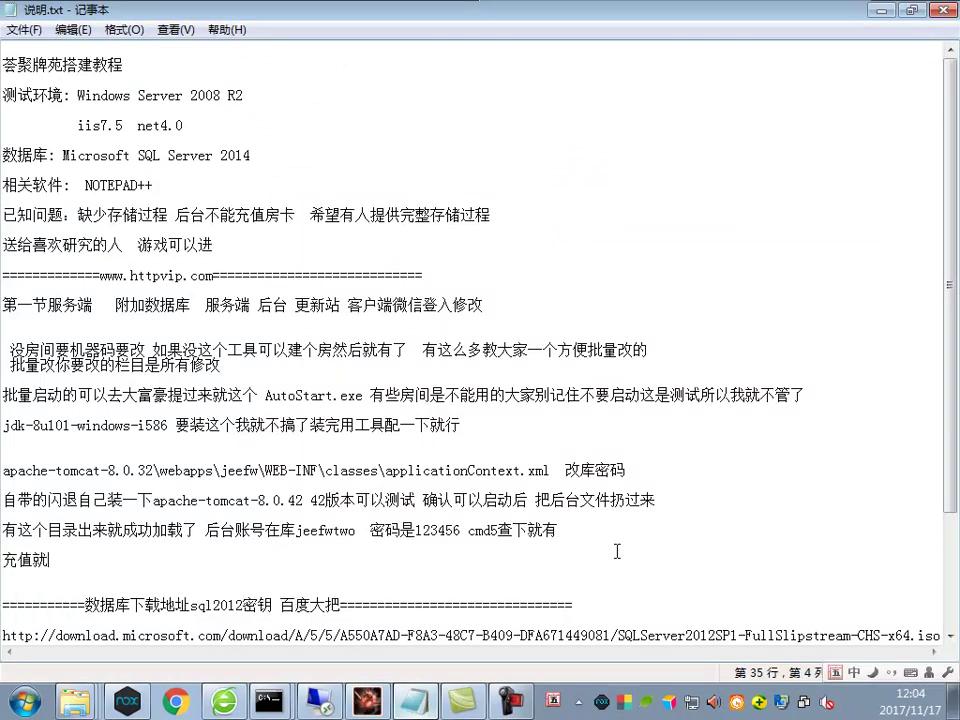
pyautogui.write('it aisg i pfq gk')
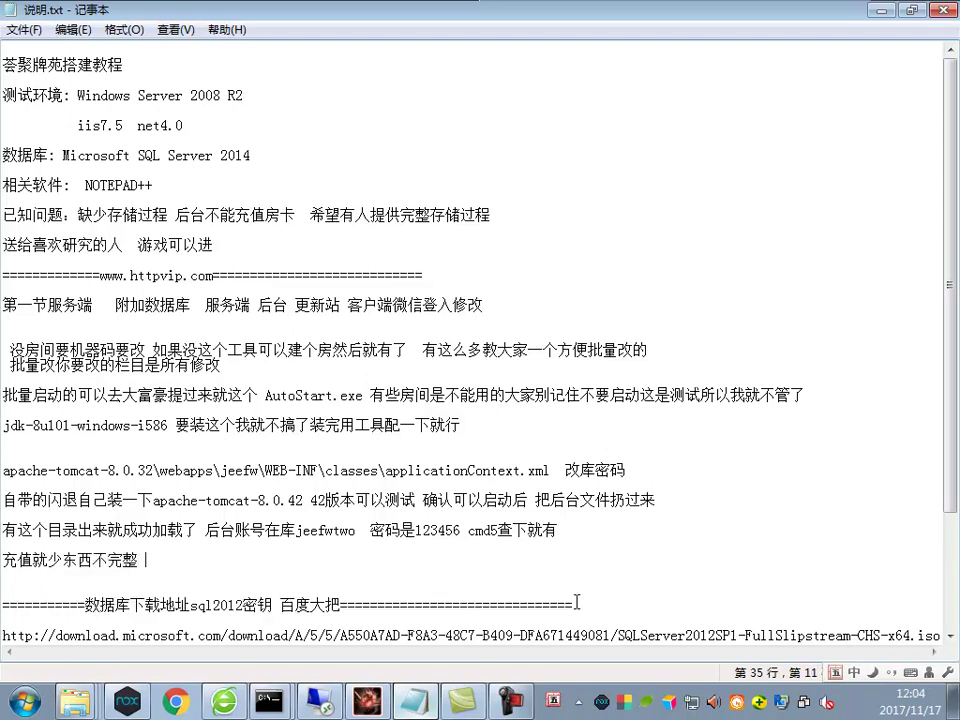
pyautogui.click(183, 572)
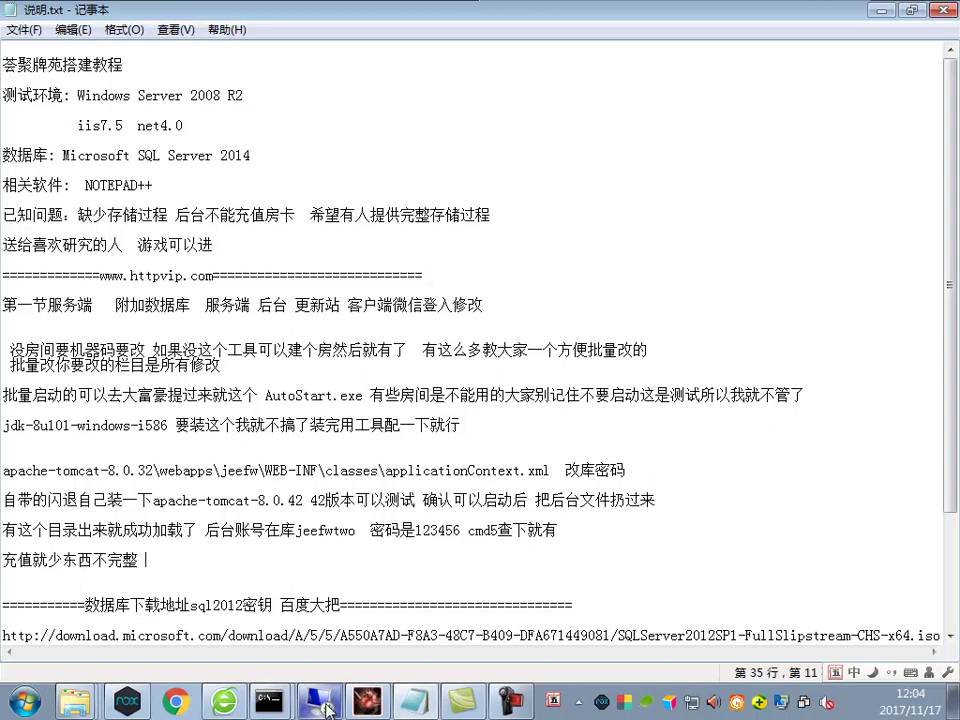
pyautogui.moveTo(296, 306); pyautogui.dragTo(348, 312)
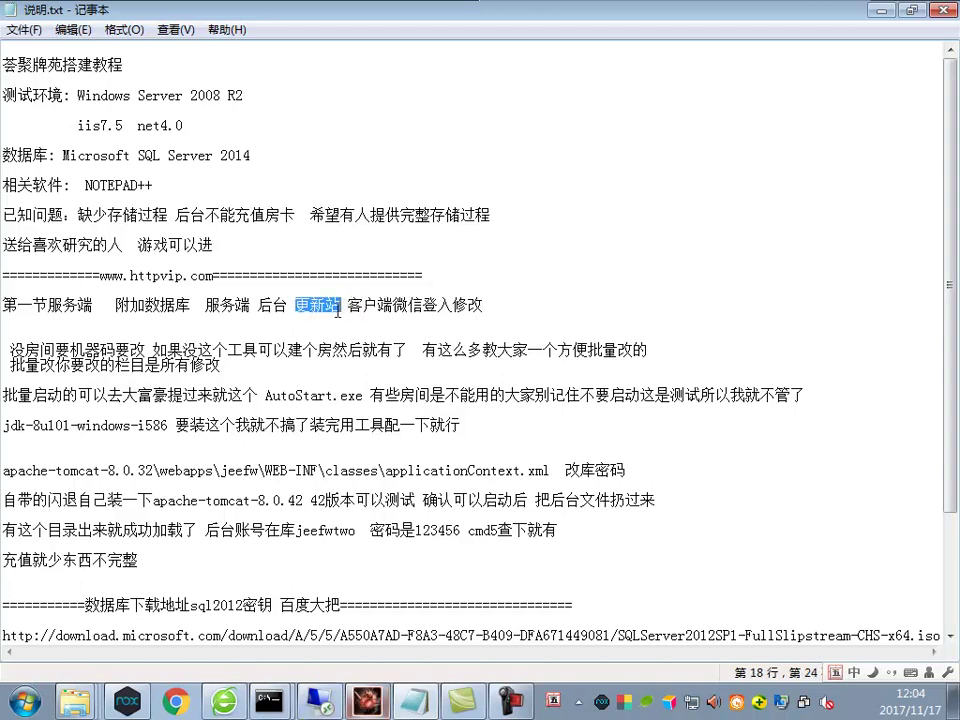
pyautogui.click(400, 700)
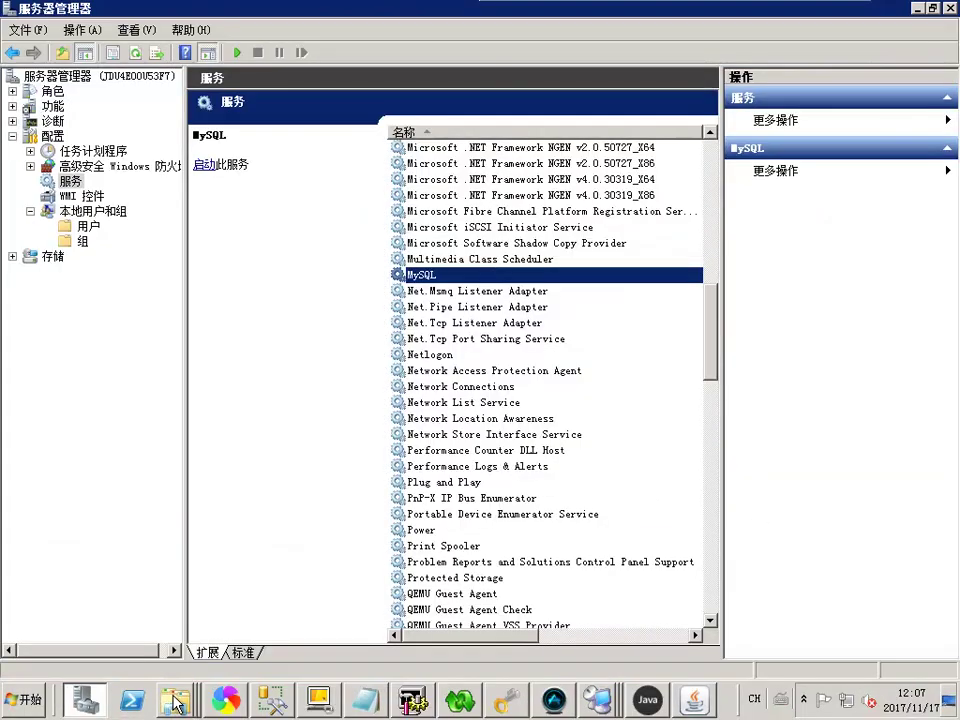
# Minimise Server Manager and open Explorer's recent-folders jump list
pyautogui.rightClick(175, 700)
pyautogui.click(145, 668)
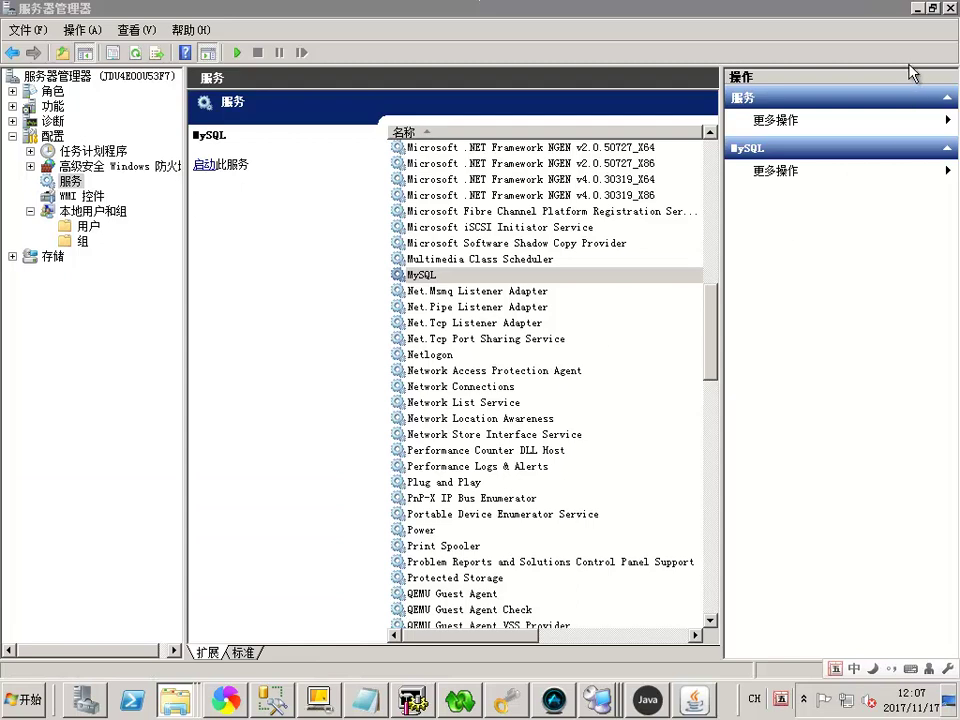
pyautogui.click(949, 7)
pyautogui.rightClick(175, 700)
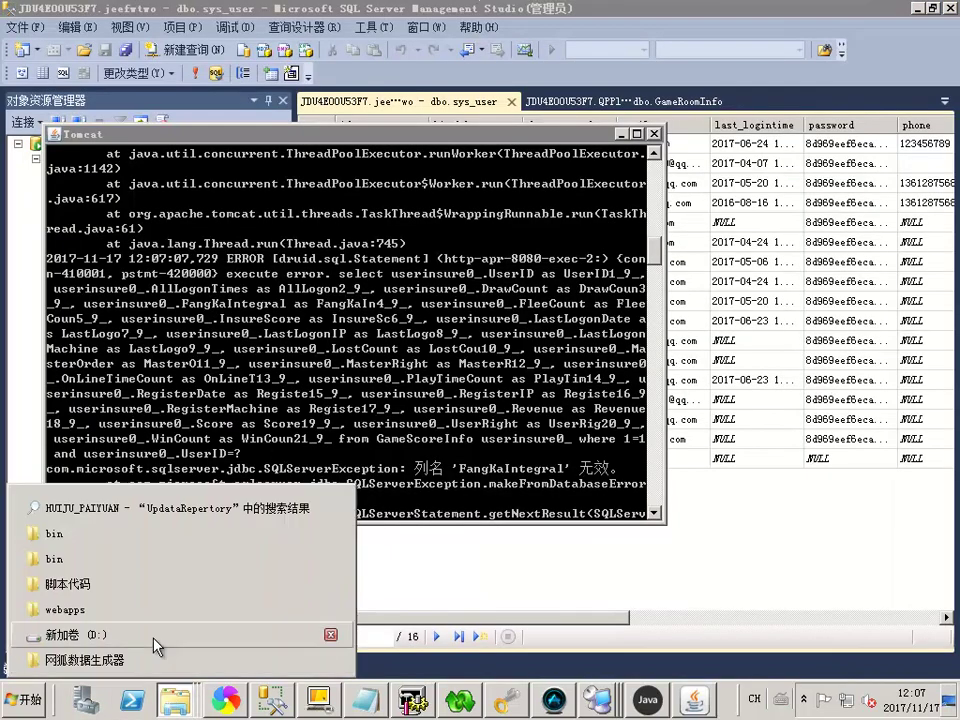
# Go to D:\芸聚 and look inside the 服务端7-20 server folder
pyautogui.click(67, 584)
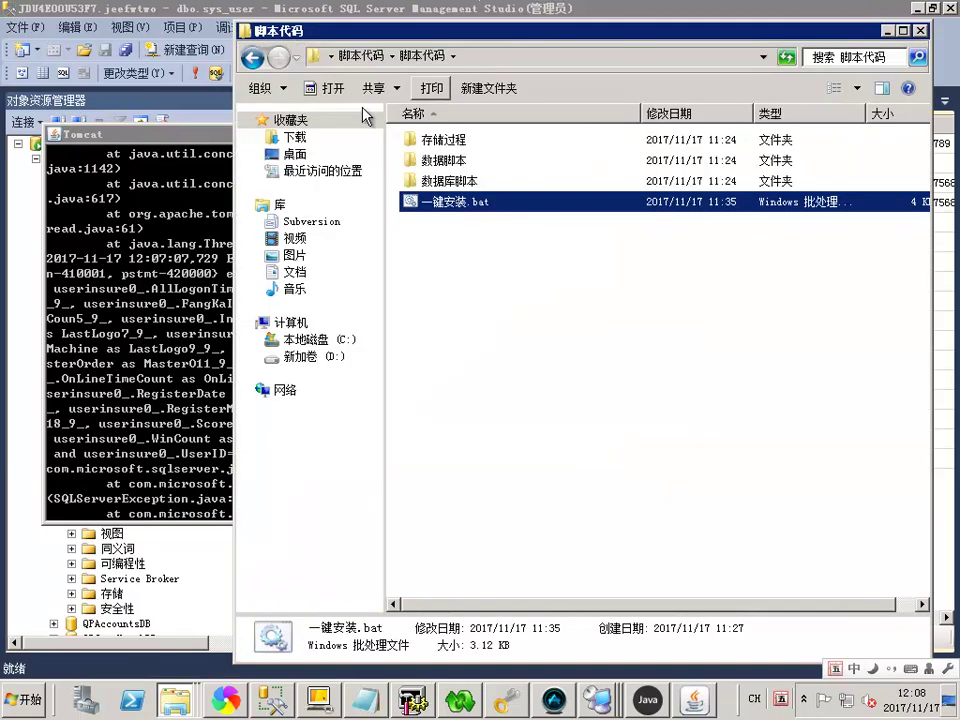
pyautogui.click(329, 358)
pyautogui.scroll(-6, 560, 480)
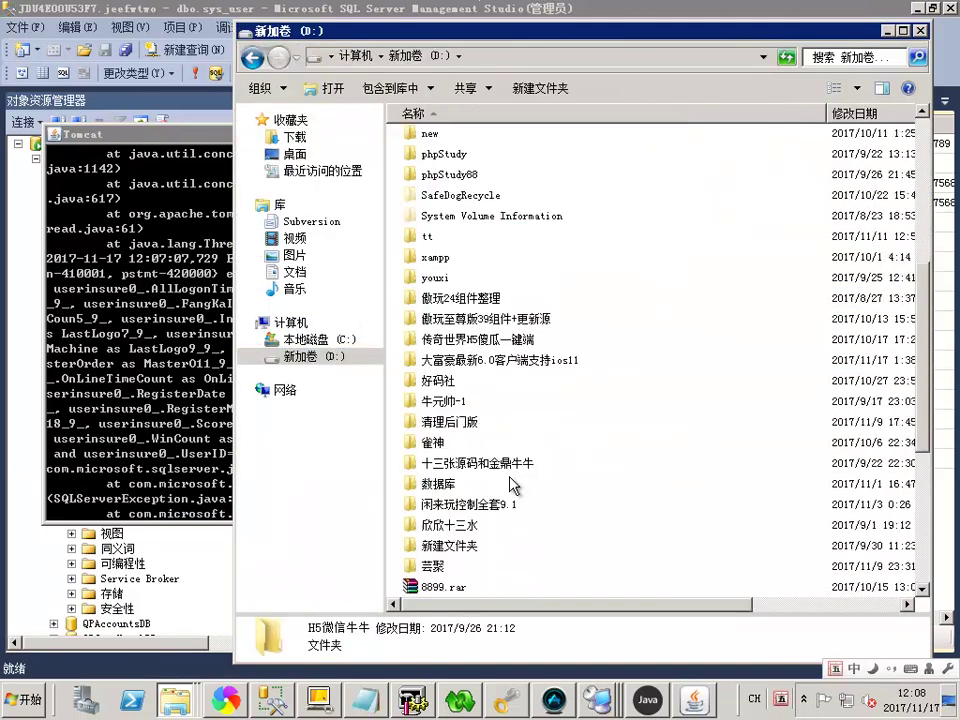
pyautogui.doubleClick(433, 504)
pyautogui.click(444, 162)
pyautogui.doubleClick(444, 165)
pyautogui.doubleClick(430, 143)
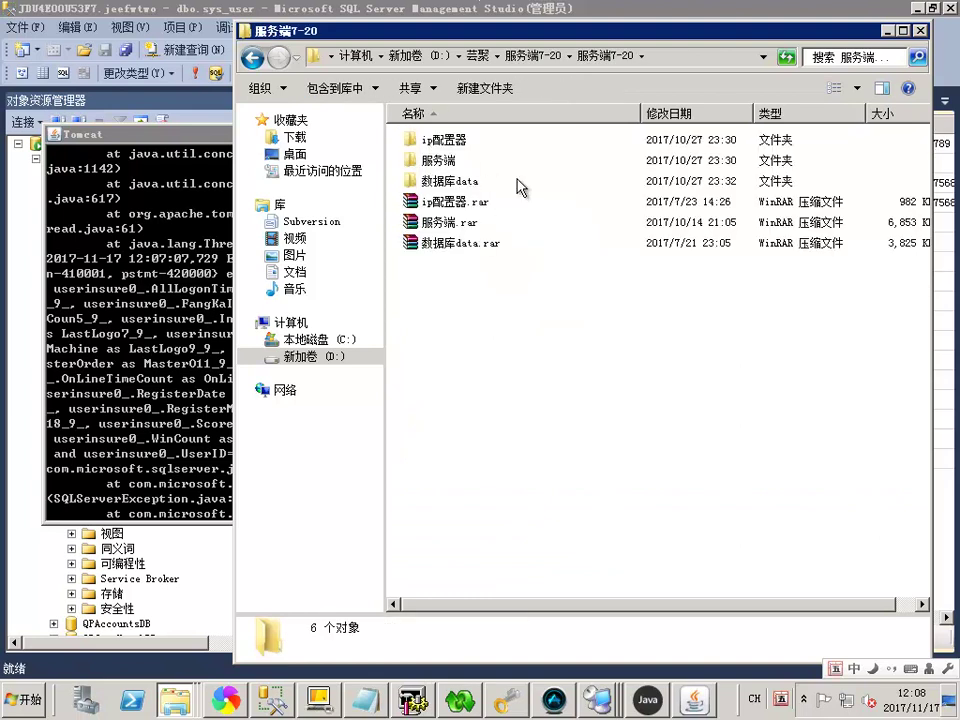
pyautogui.click(478, 56)
# Browse the UpdataRepertory更新包7-20 update package folders, then return to 芸聚
pyautogui.doubleClick(470, 140)
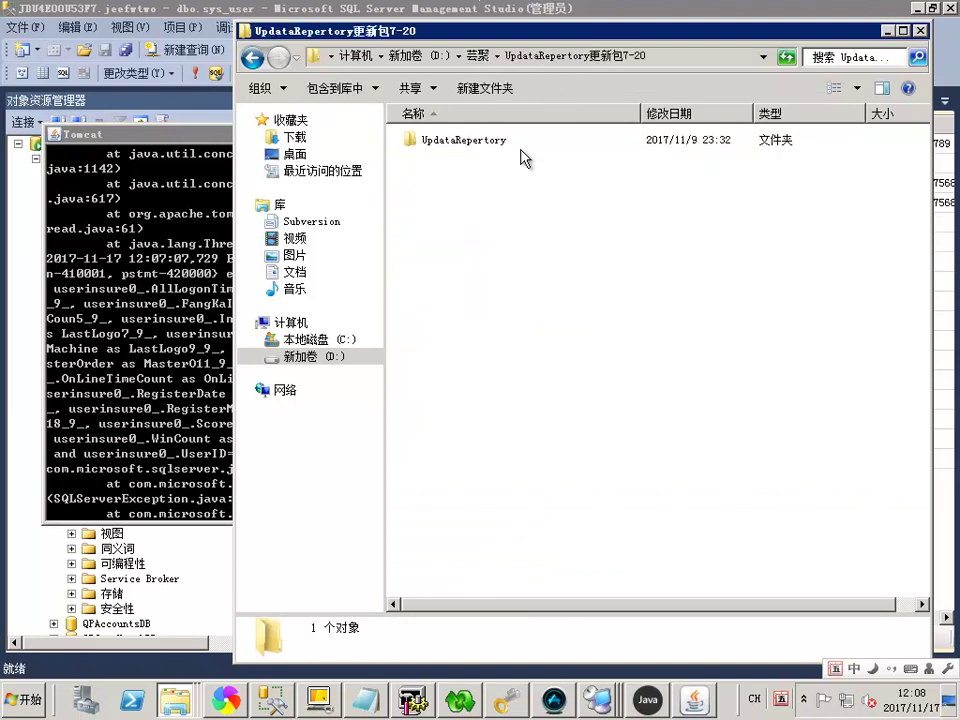
pyautogui.doubleClick(493, 150)
pyautogui.moveTo(624, 292); pyautogui.dragTo(484, 566)
pyautogui.click(617, 274)
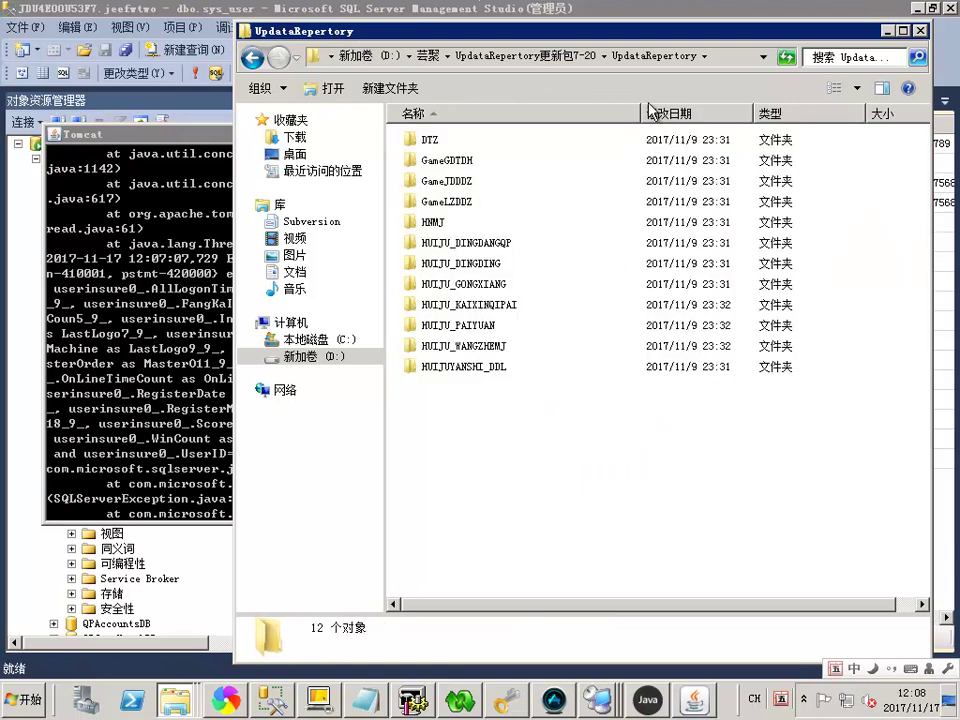
pyautogui.click(575, 57)
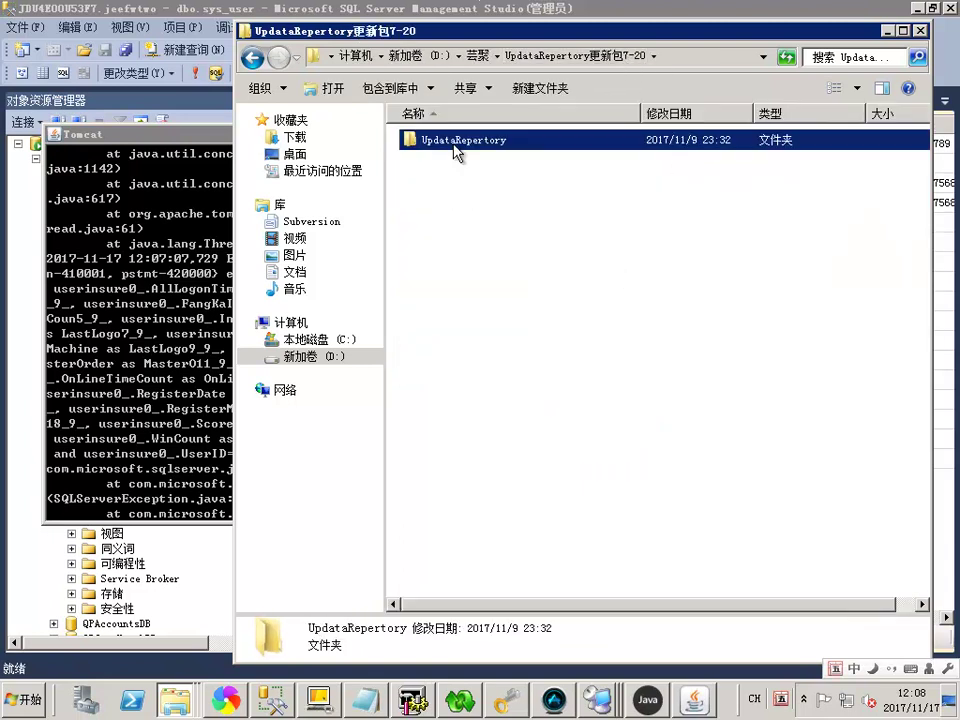
pyautogui.doubleClick(455, 143)
pyautogui.click(427, 55)
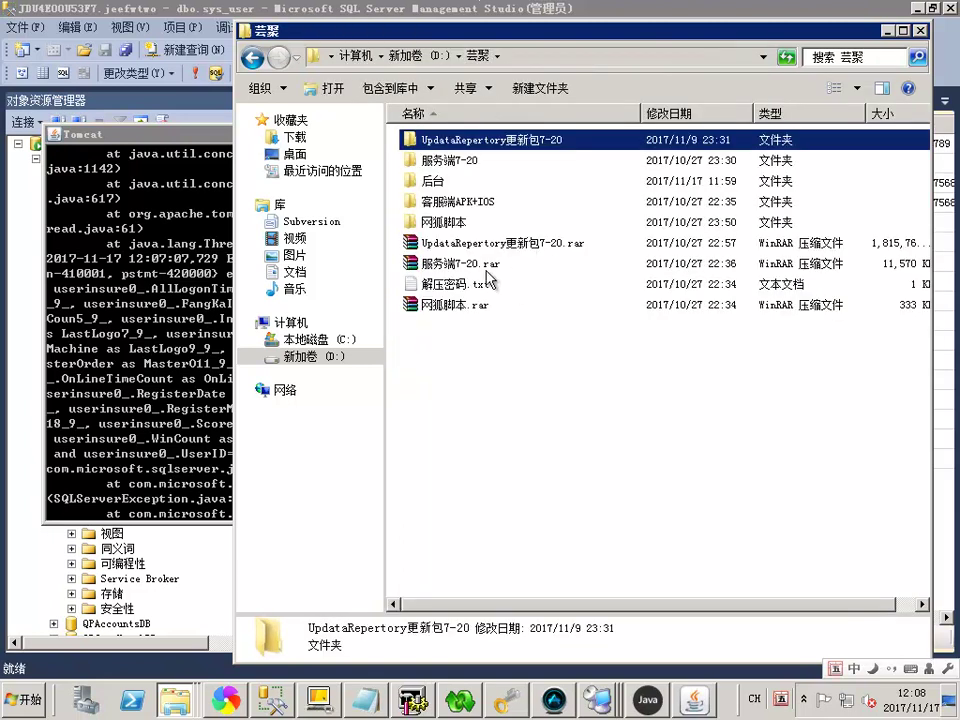
pyautogui.click(516, 248)
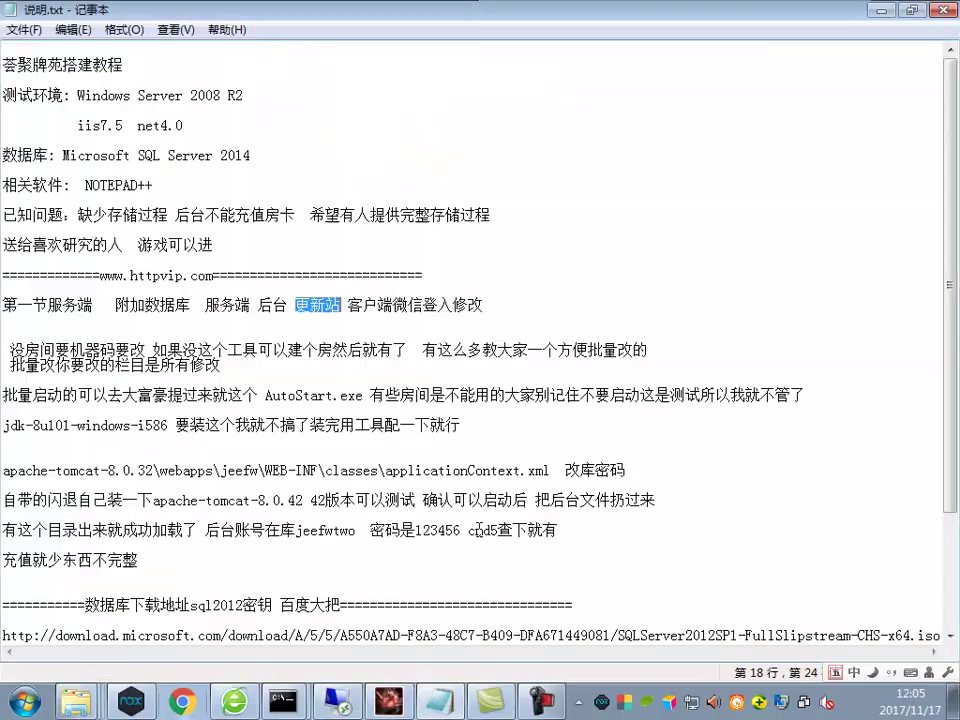
# Append '解出来改一下地址看操作' to the end of the 充值就少东西不完整 line
pyautogui.click(334, 562)
pyautogui.write('解出来改一下地')
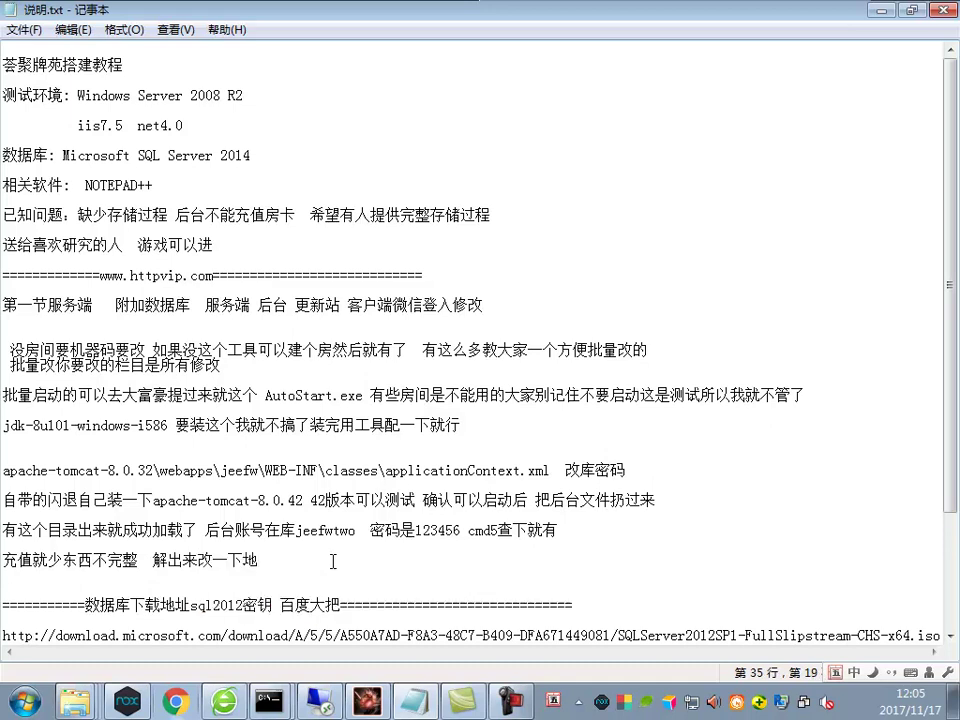
pyautogui.write('址看吕')
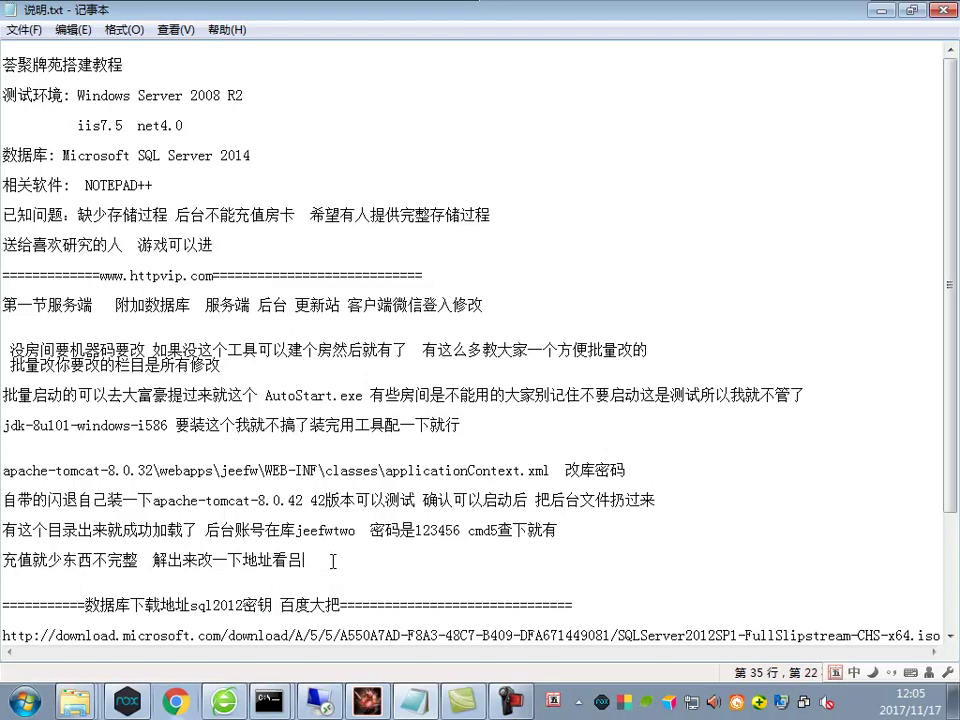
pyautogui.press('BackSpace')
pyautogui.write('操作')
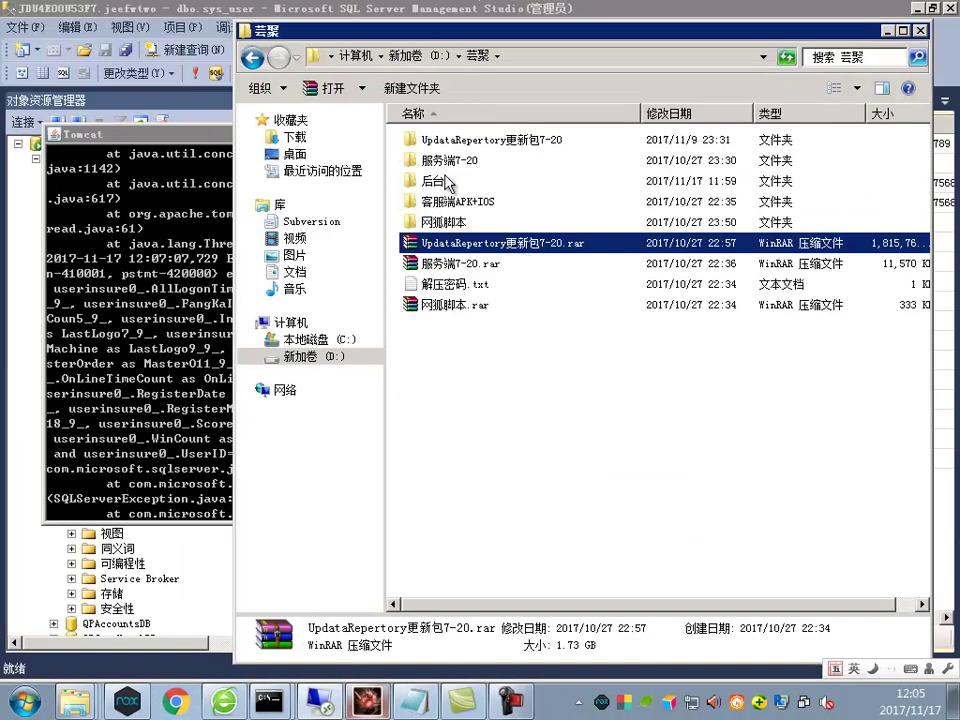
pyautogui.click(455, 148)
# Rename the old UpdataRepertory更新包7-20 folder by appending '123' to its name
pyautogui.doubleClick(455, 148)
pyautogui.click(485, 56)
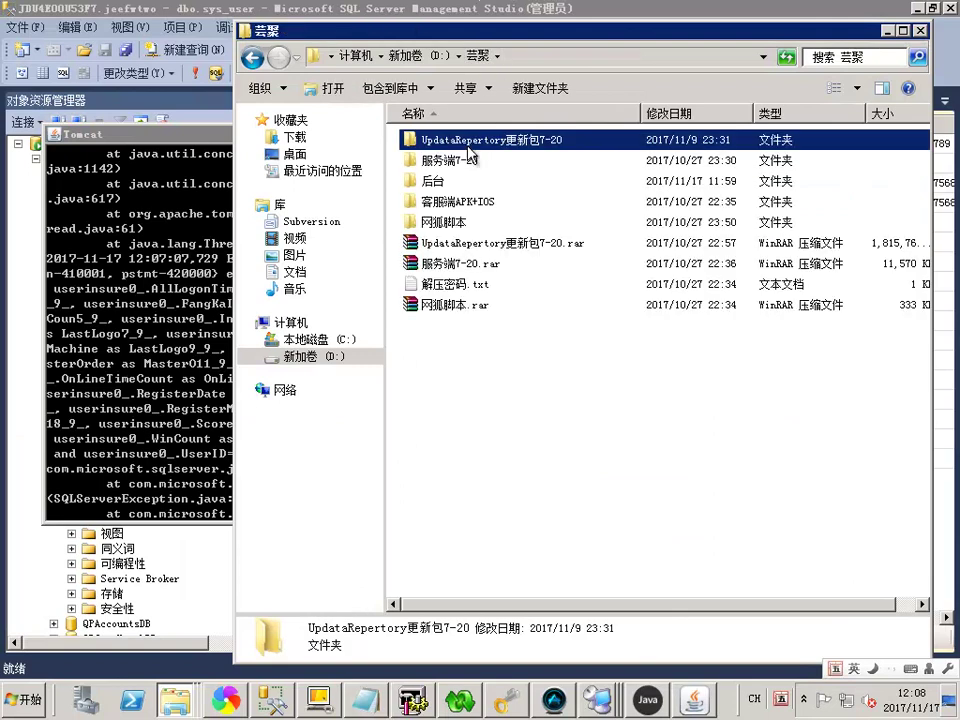
pyautogui.press('F2')
pyautogui.press('End')
pyautogui.write('123')
pyautogui.click(557, 304)
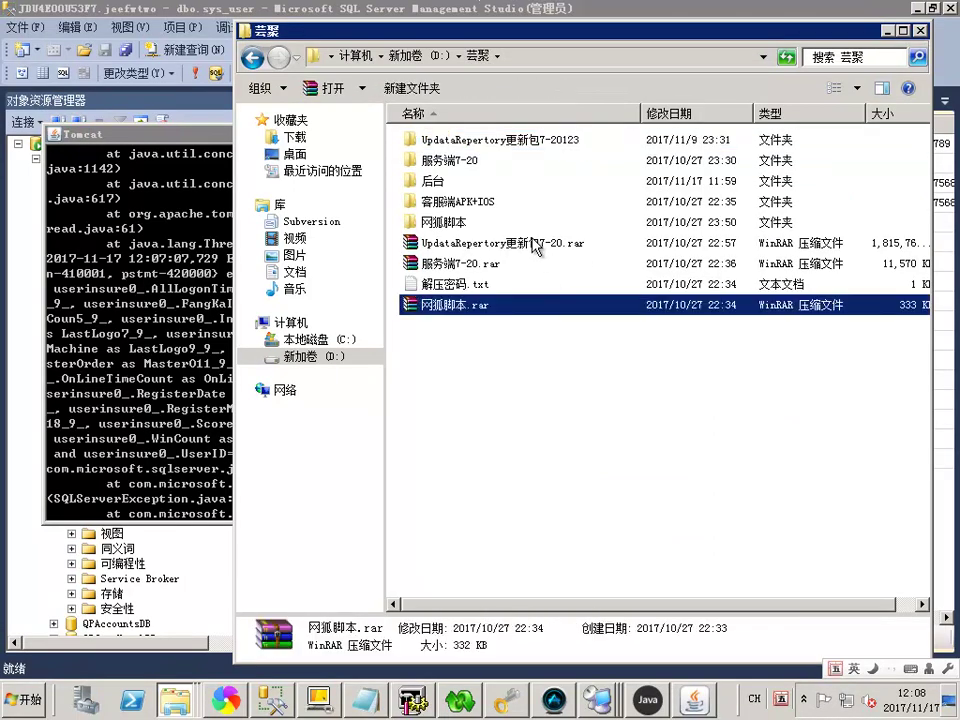
# Start extracting the archive into UpdataRepertory更新包7-20, then dismiss the error and cancel
pyautogui.rightClick(534, 243)
pyautogui.click(620, 316)
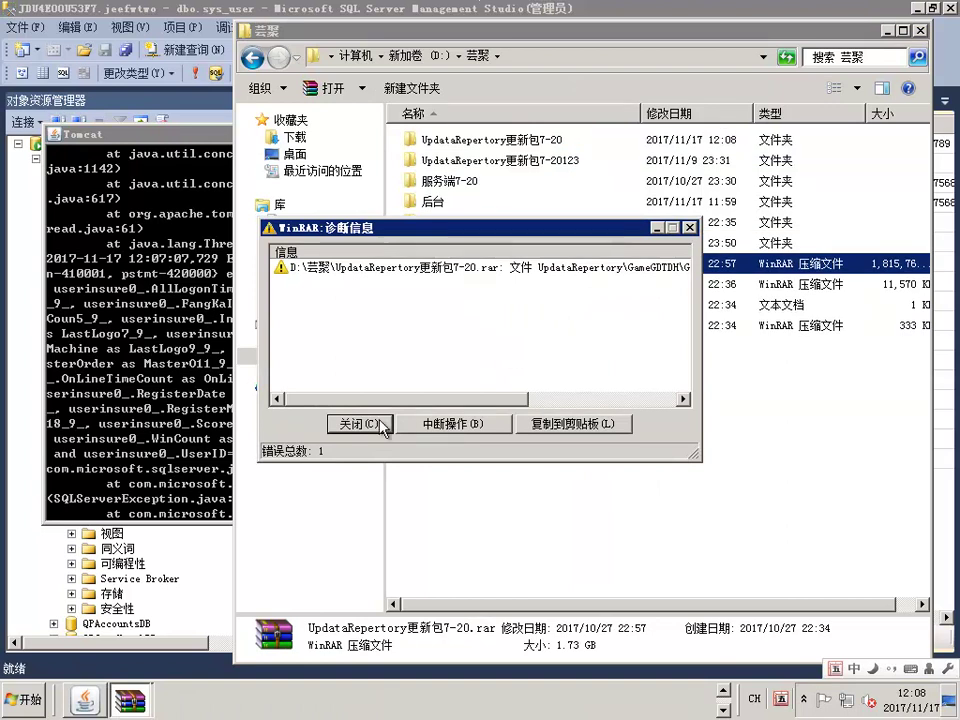
pyautogui.click(383, 428)
pyautogui.click(426, 440)
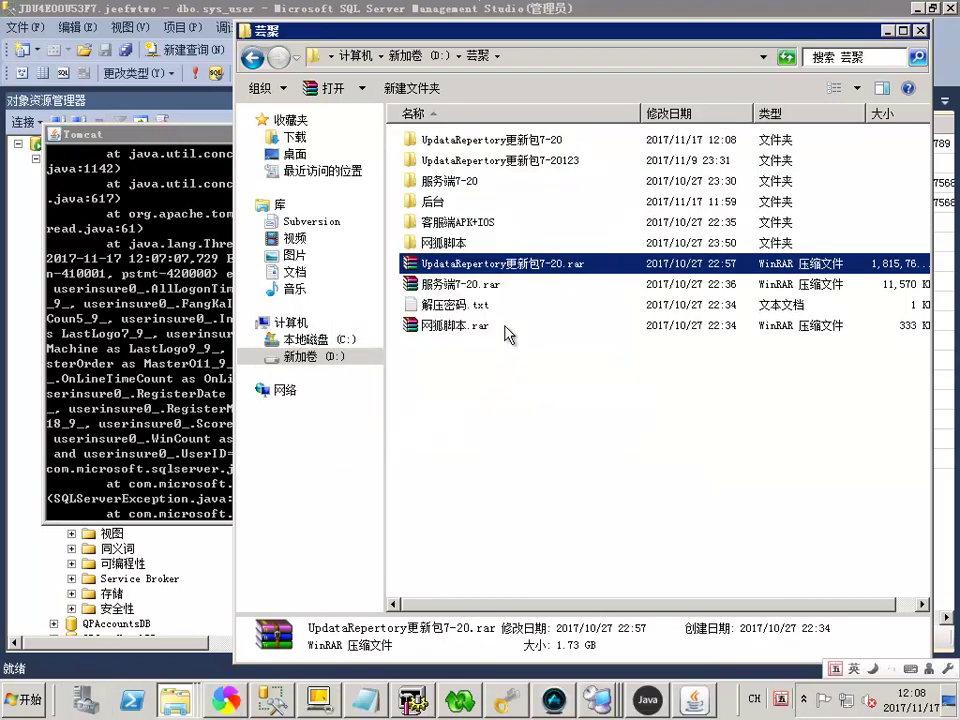
# Rename the archive to UpdataRepertory更新包10.rar and extract it to UpdataRepertory更新包10\
pyautogui.press('F2')
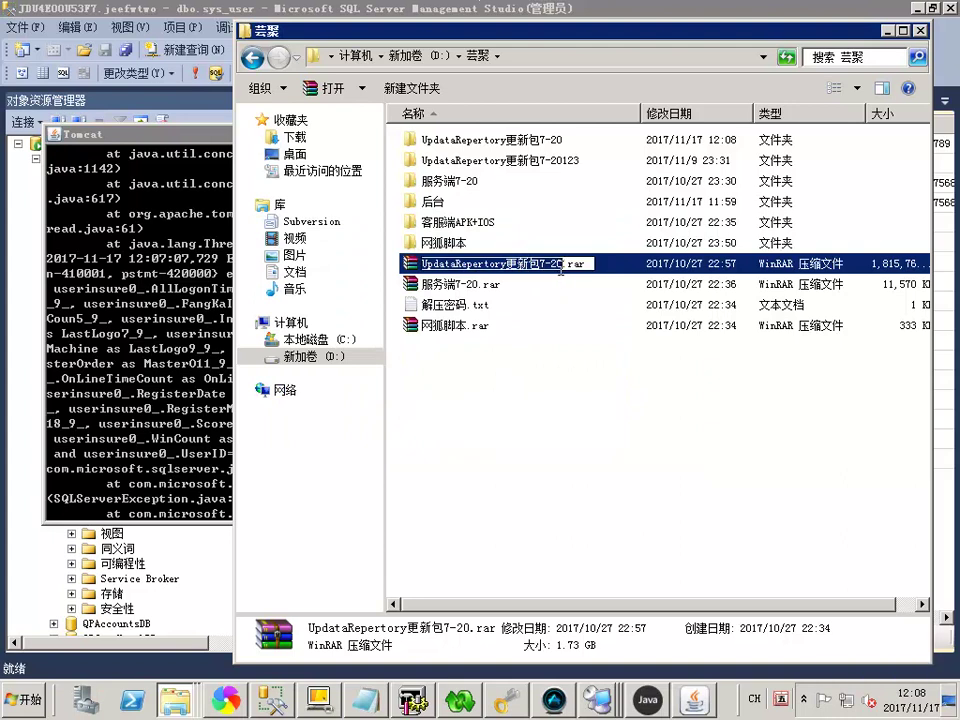
pyautogui.press('Right')
pyautogui.press('BackSpace')
pyautogui.press('BackSpace')
pyautogui.press('BackSpace')
pyautogui.press('BackSpace')
pyautogui.write('10')
pyautogui.press('Return')
pyautogui.rightClick(527, 268)
pyautogui.click(556, 346)
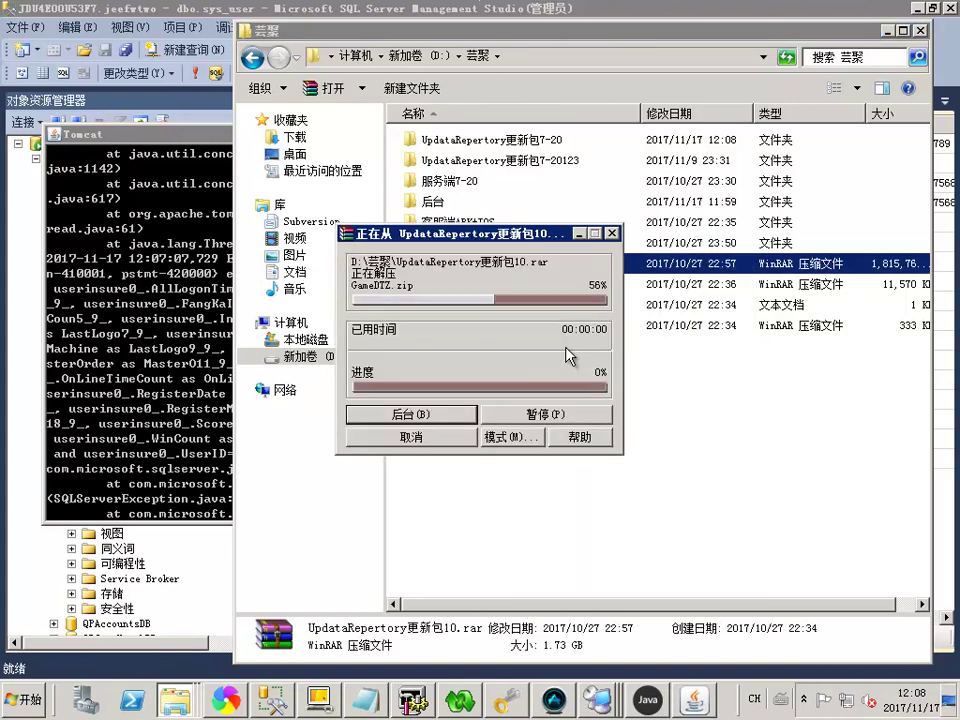
# Close the GameGDTDH.zip checksum error report and move the extraction progress window aside
pyautogui.moveTo(452, 399); pyautogui.dragTo(652, 399)
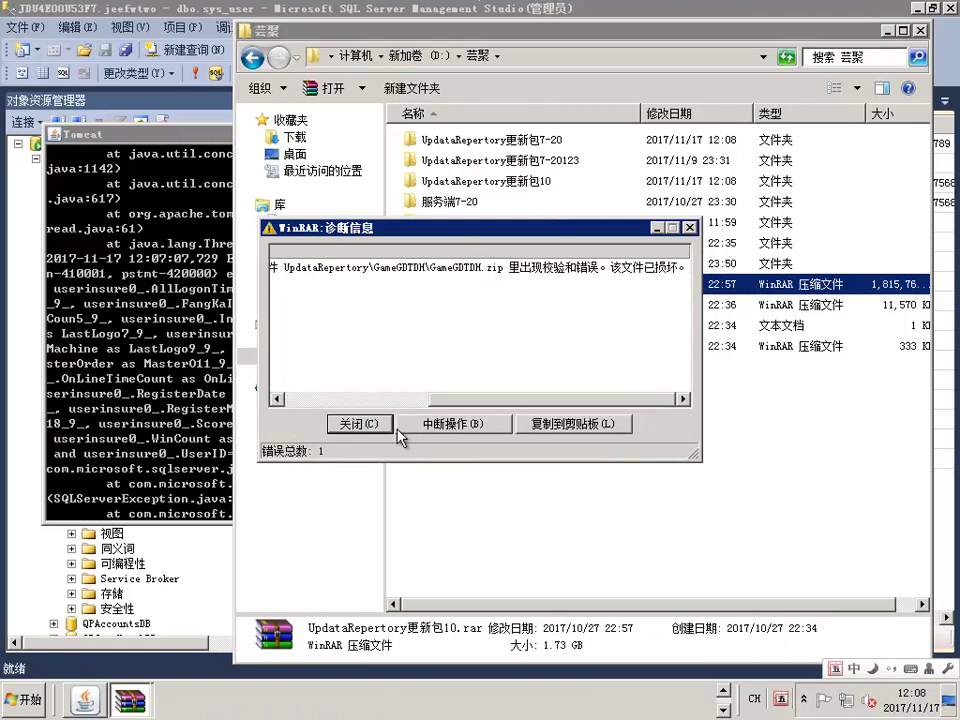
pyautogui.press('Return')
pyautogui.moveTo(604, 240); pyautogui.dragTo(345, 264)
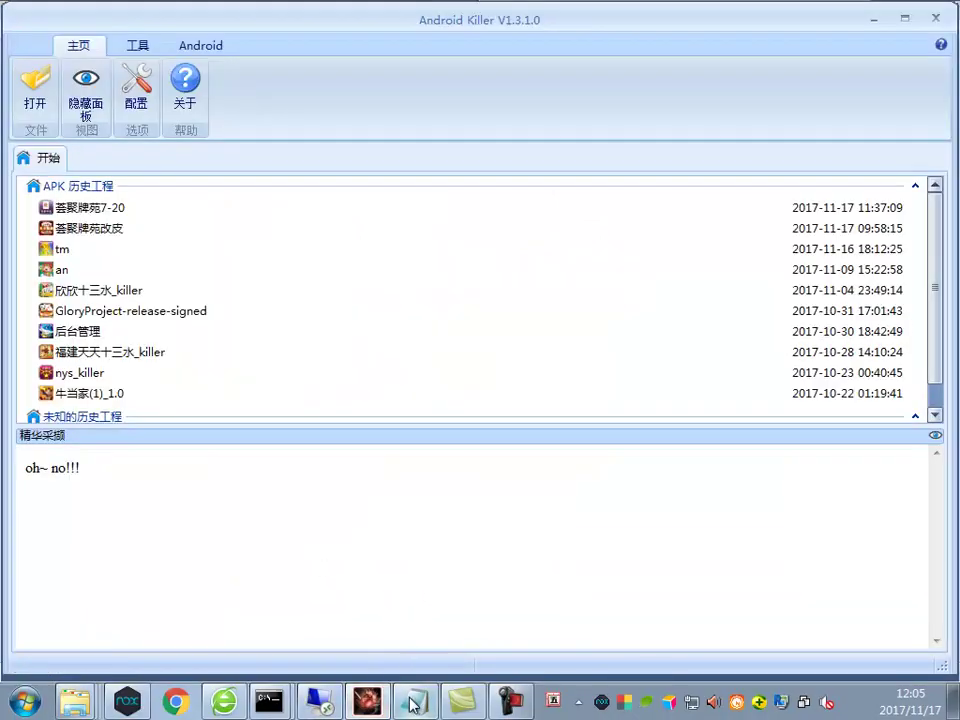
# Append '谁提供的还是错解压错的 没事可以用' to the 充值 line in 说明.txt, then return to Remote Desktop
pyautogui.click(410, 703)
pyautogui.write('谁提供')
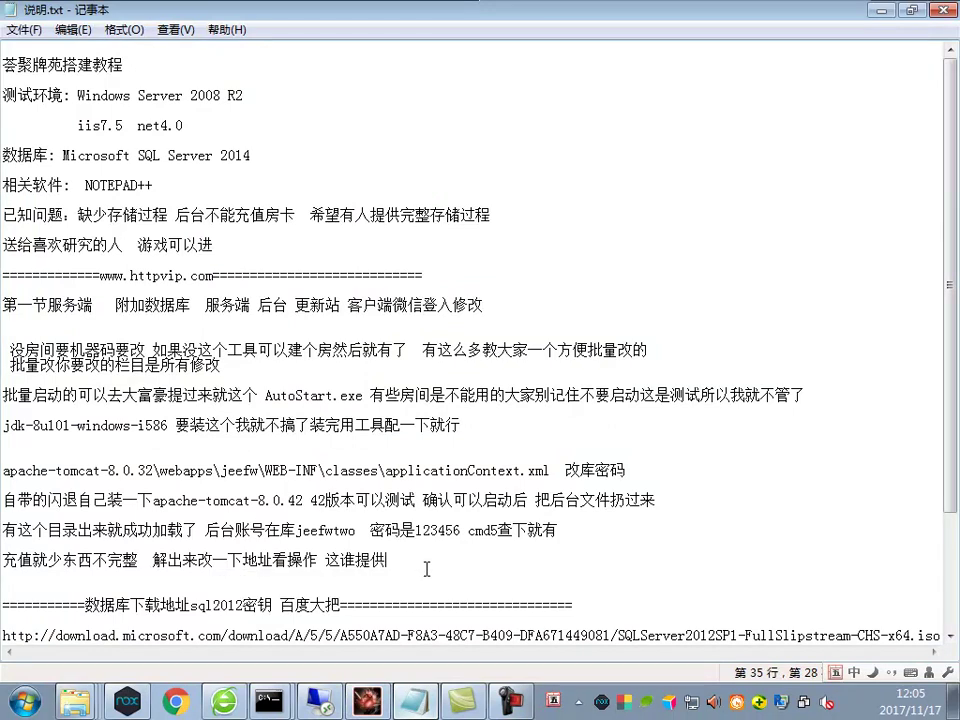
pyautogui.write('的还是错解压')
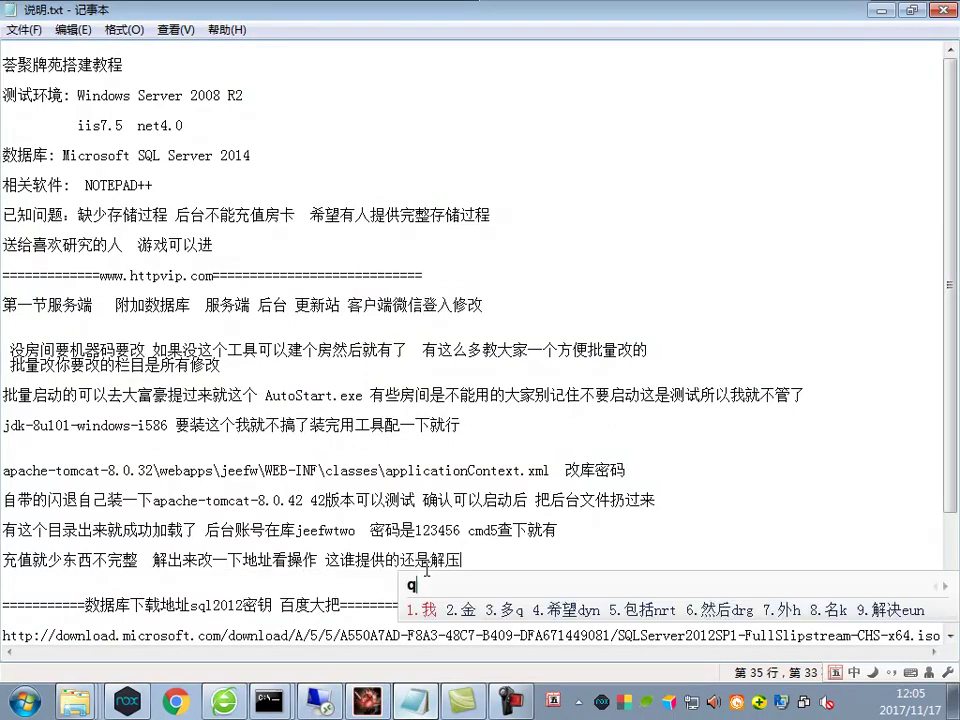
pyautogui.write('错的 没事可以用')
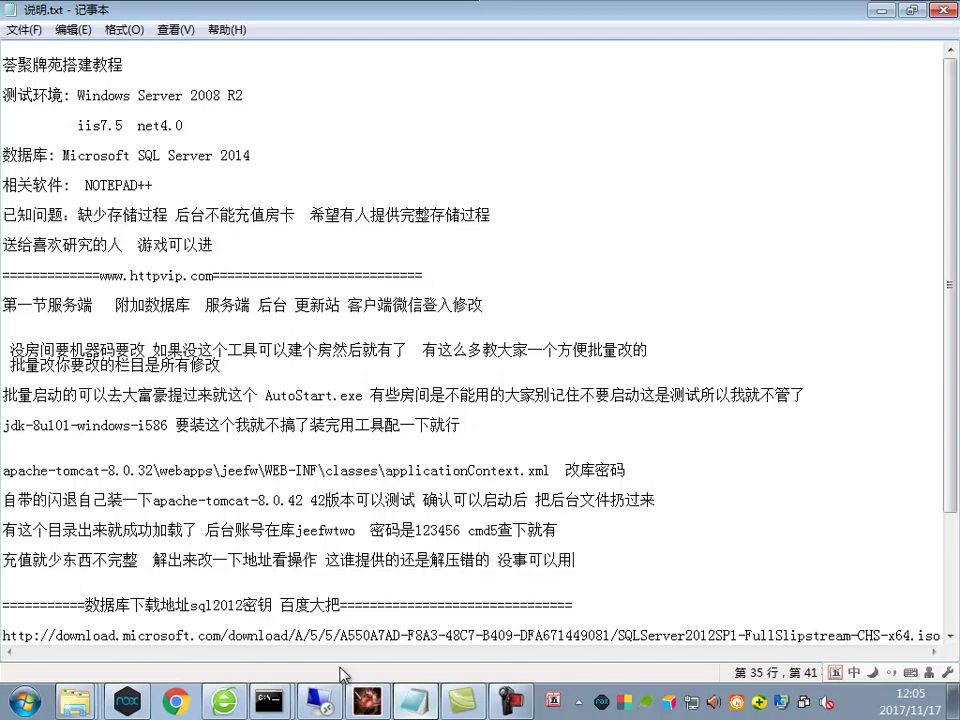
pyautogui.click(320, 701)
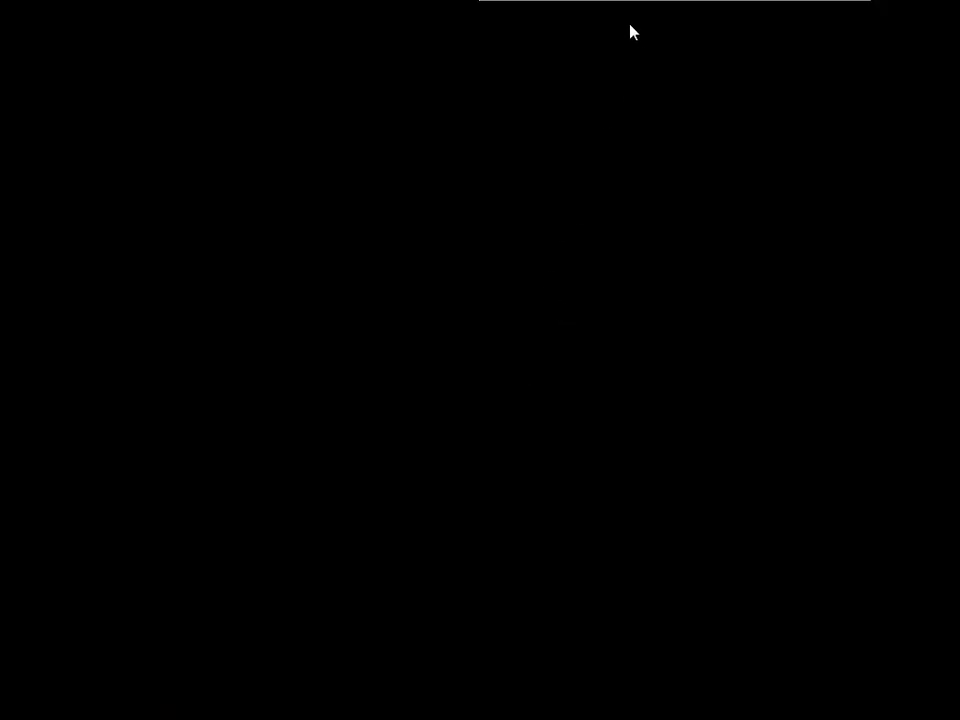
# Switch the Remote Desktop session to a window with Ctrl+Alt+Break and bring 说明.txt forward
pyautogui.press('ctrl+alt+Break')
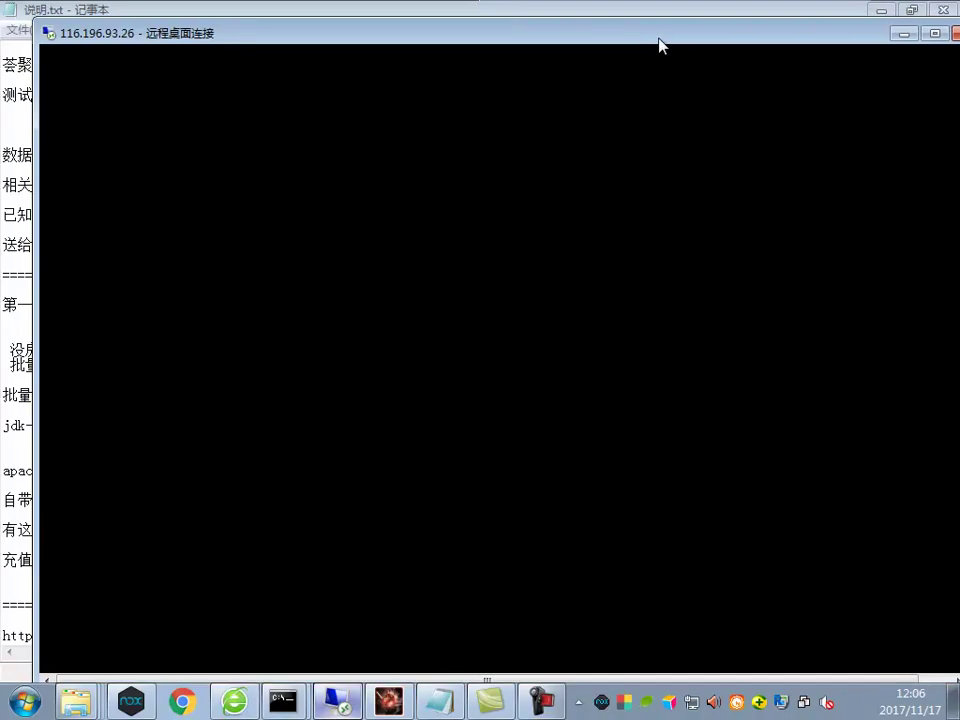
pyautogui.doubleClick(659, 38)
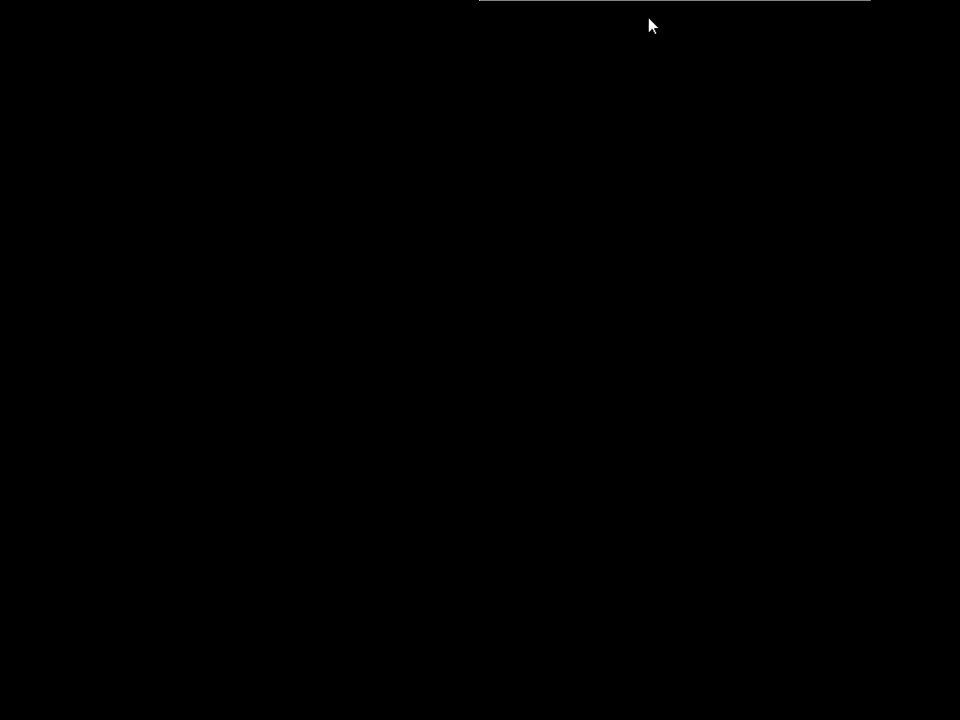
pyautogui.press('ctrl+alt+Break')
pyautogui.doubleClick(684, 36)
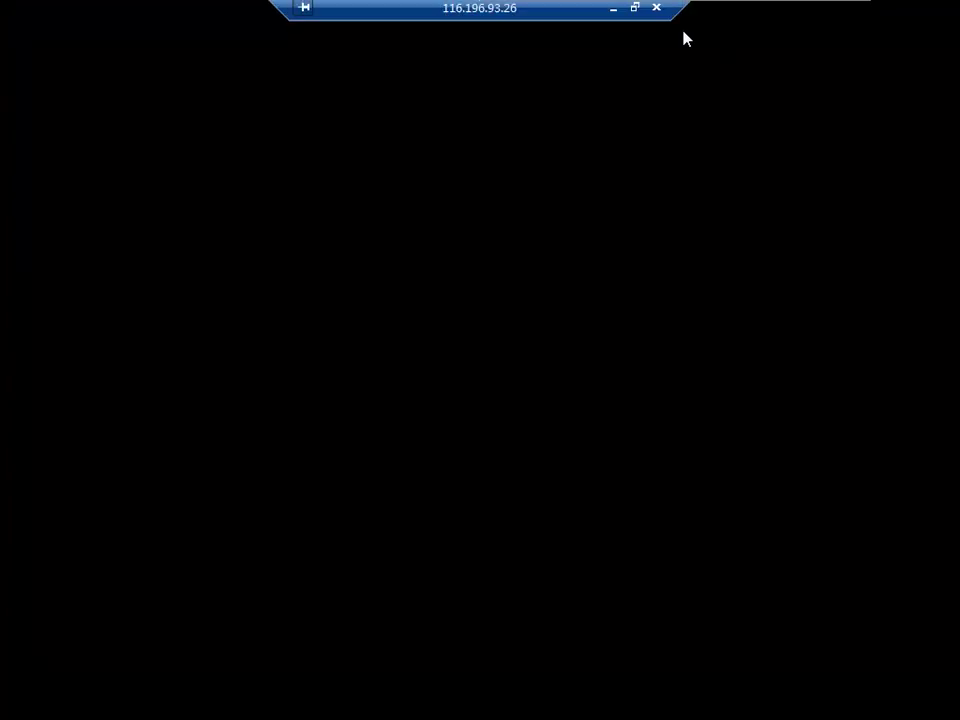
pyautogui.press('ctrl+alt+Break')
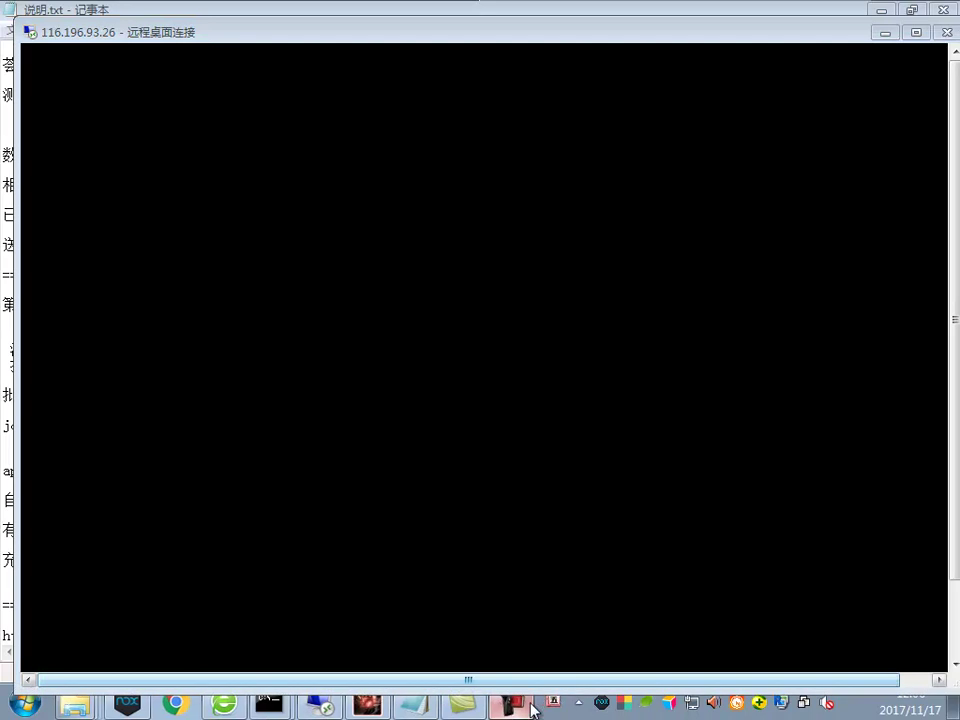
pyautogui.click(433, 708)
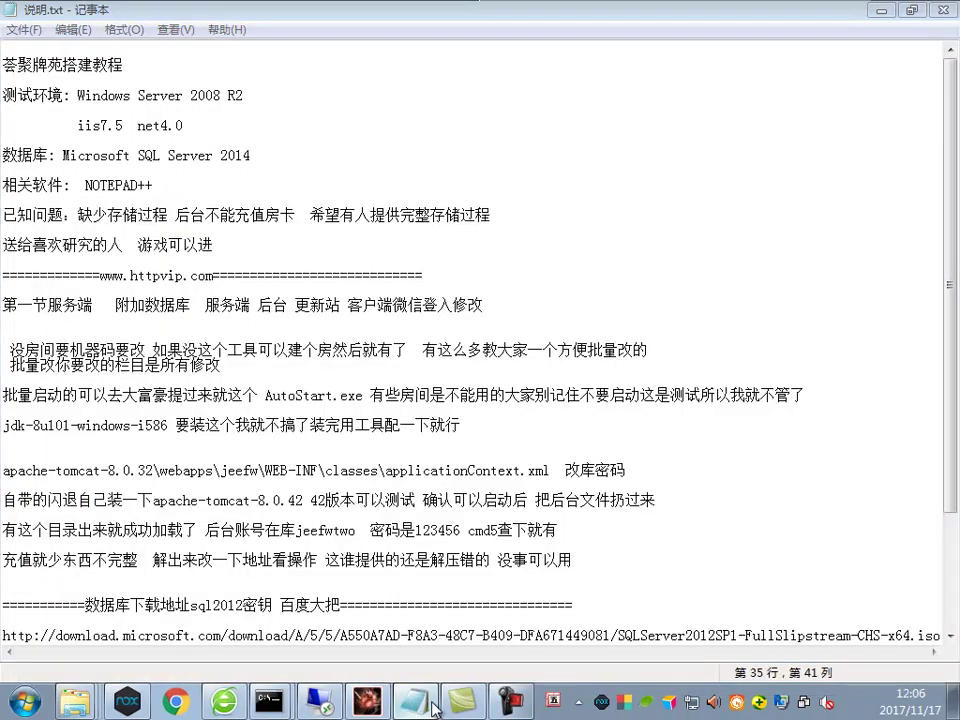
pyautogui.click(433, 708)
pyautogui.click(512, 705)
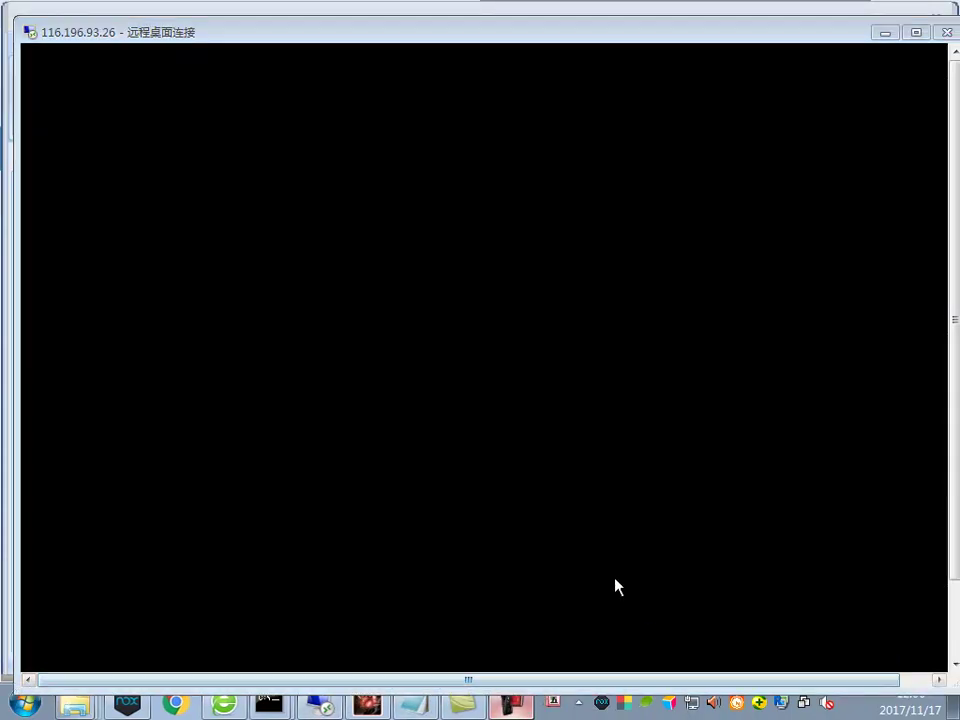
pyautogui.click(413, 705)
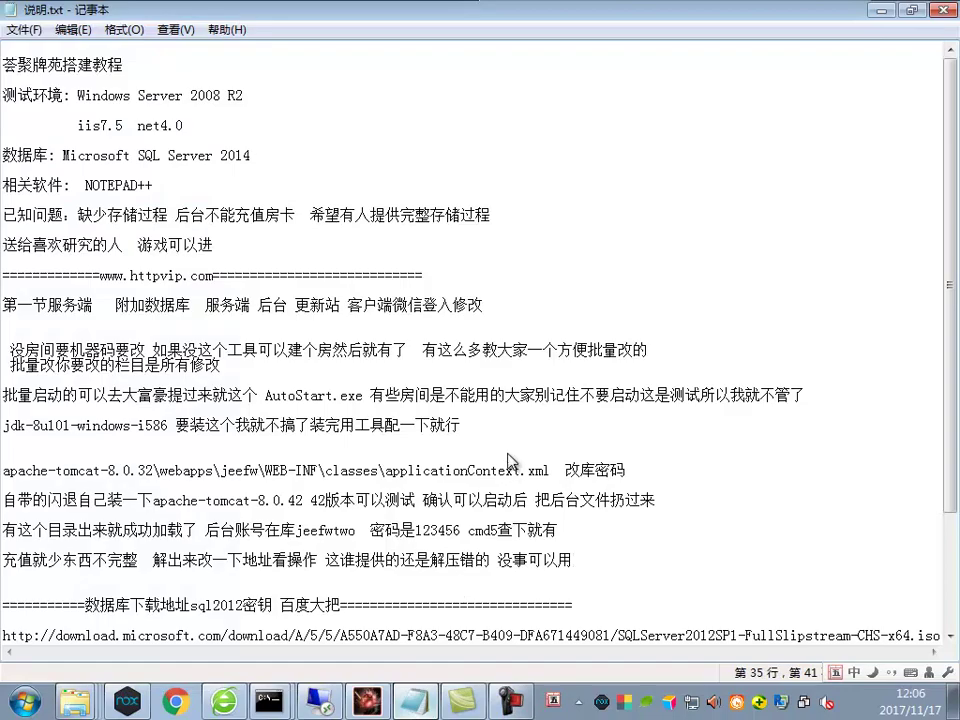
# Append '我把服务端先关了' to the 充值 note and return to the remote session's extraction
pyautogui.write('我把服务端')
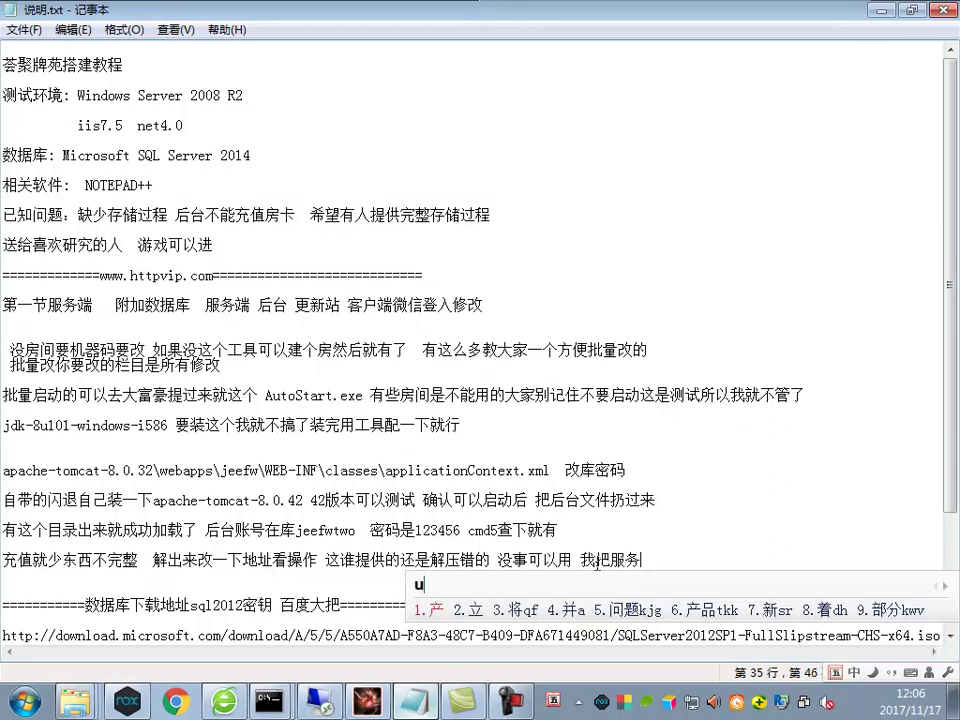
pyautogui.write('先关了')
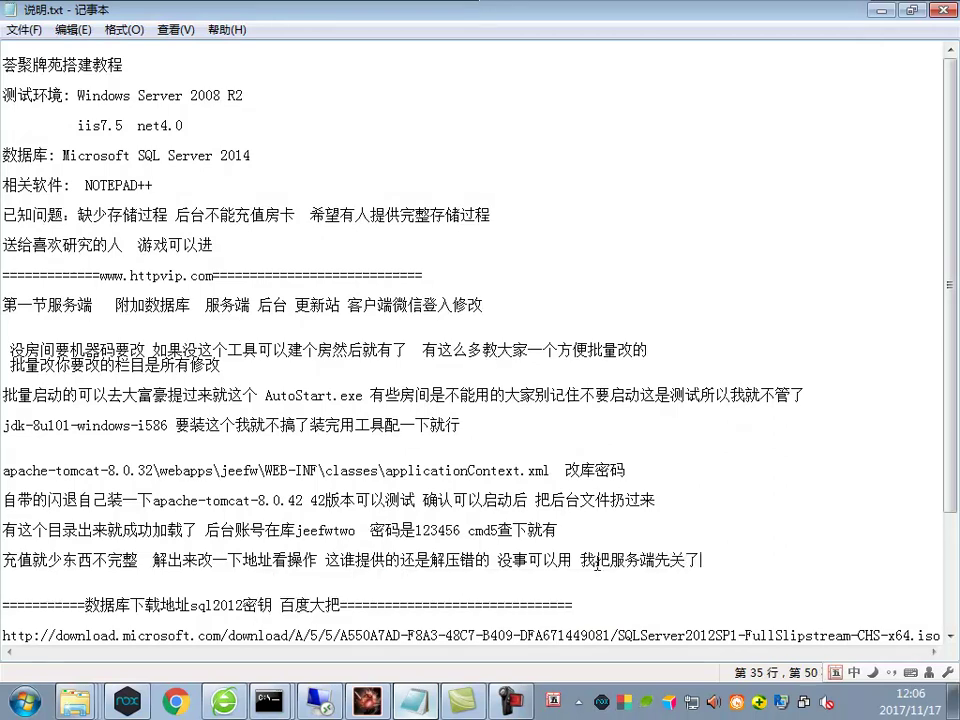
pyautogui.click(508, 700)
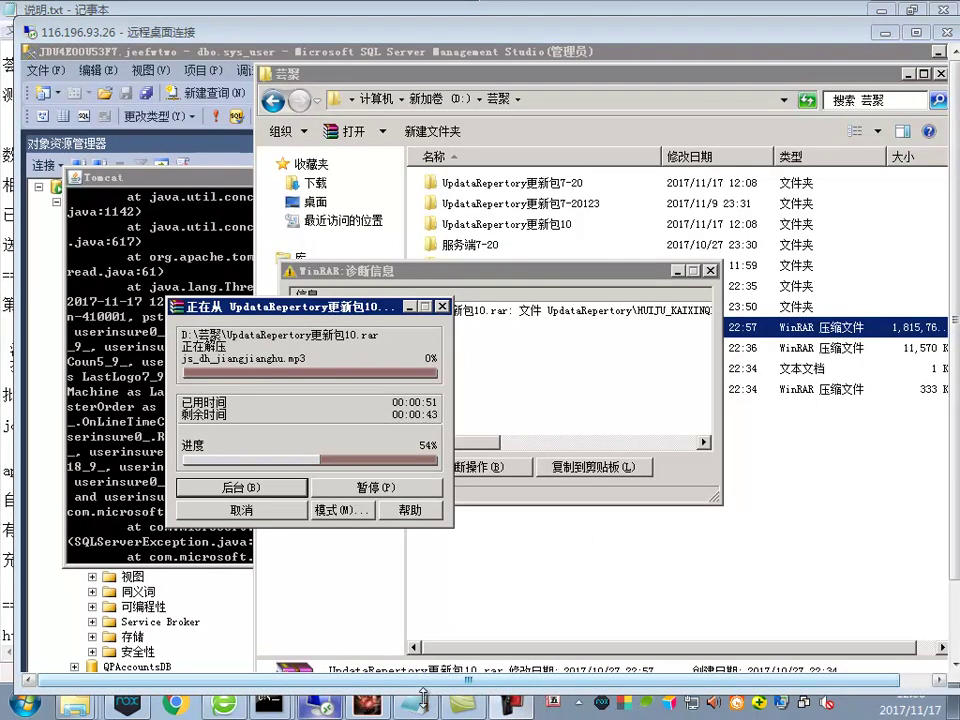
# Close the WinRAR diagnostic report, reposition the progress window, and open UpdataRepertory更新包10
pyautogui.click(462, 488)
pyautogui.click(388, 467)
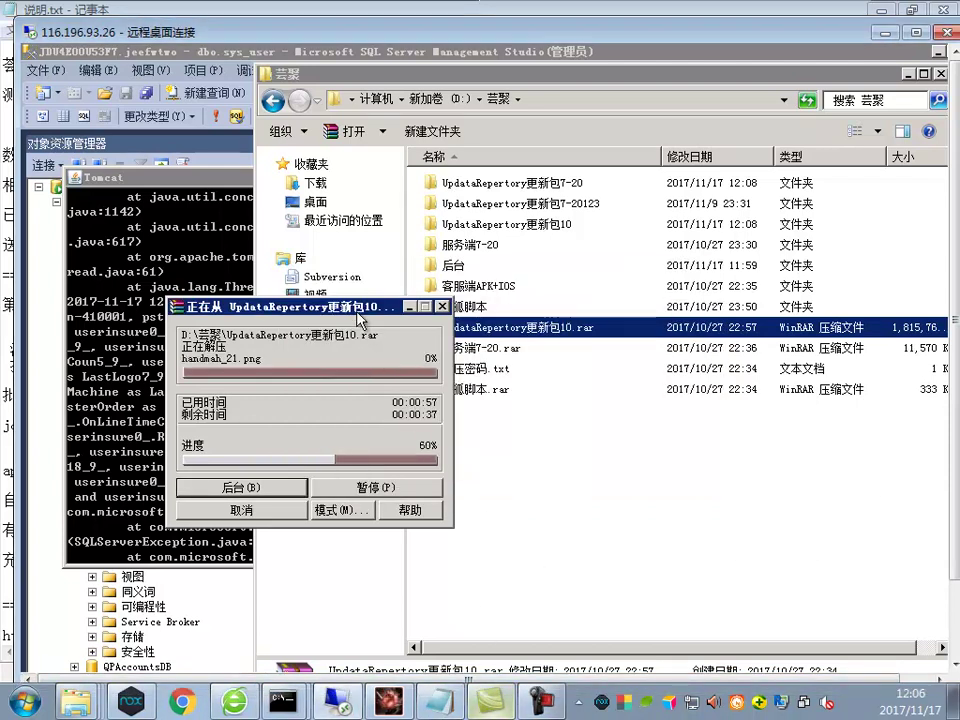
pyautogui.moveTo(358, 312); pyautogui.dragTo(313, 237)
pyautogui.press('ctrl+alt+Break')
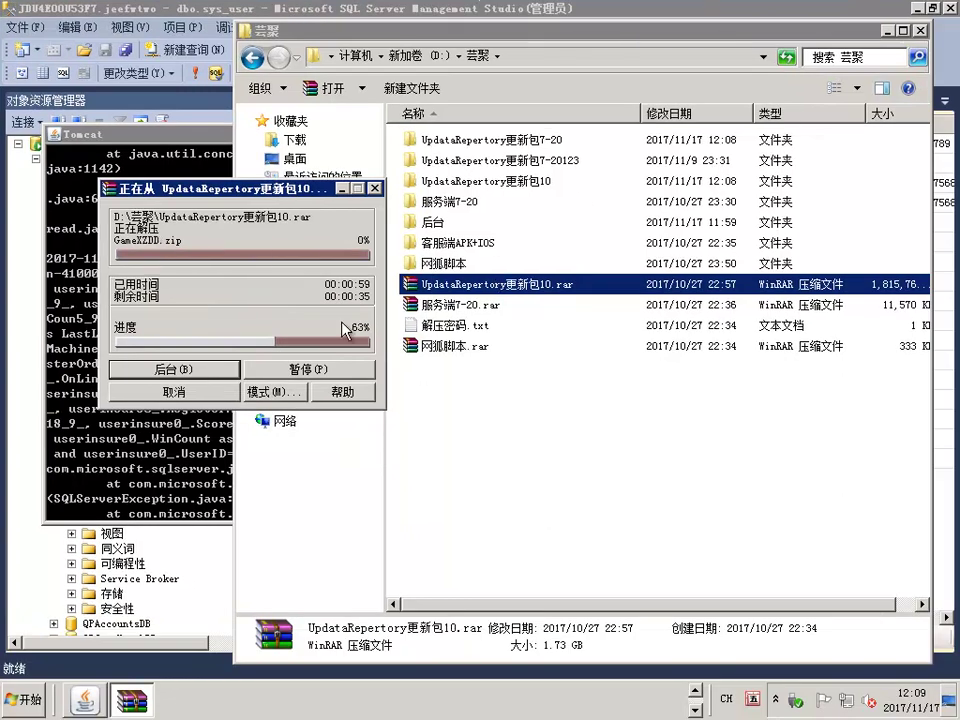
pyautogui.moveTo(275, 190); pyautogui.dragTo(267, 257)
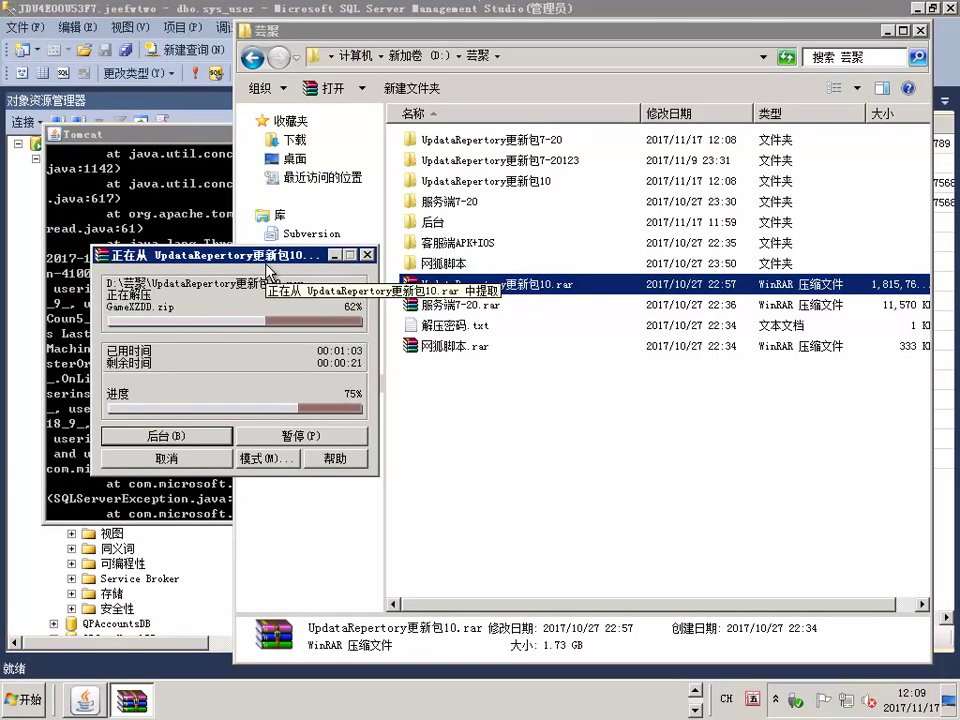
pyautogui.doubleClick(478, 182)
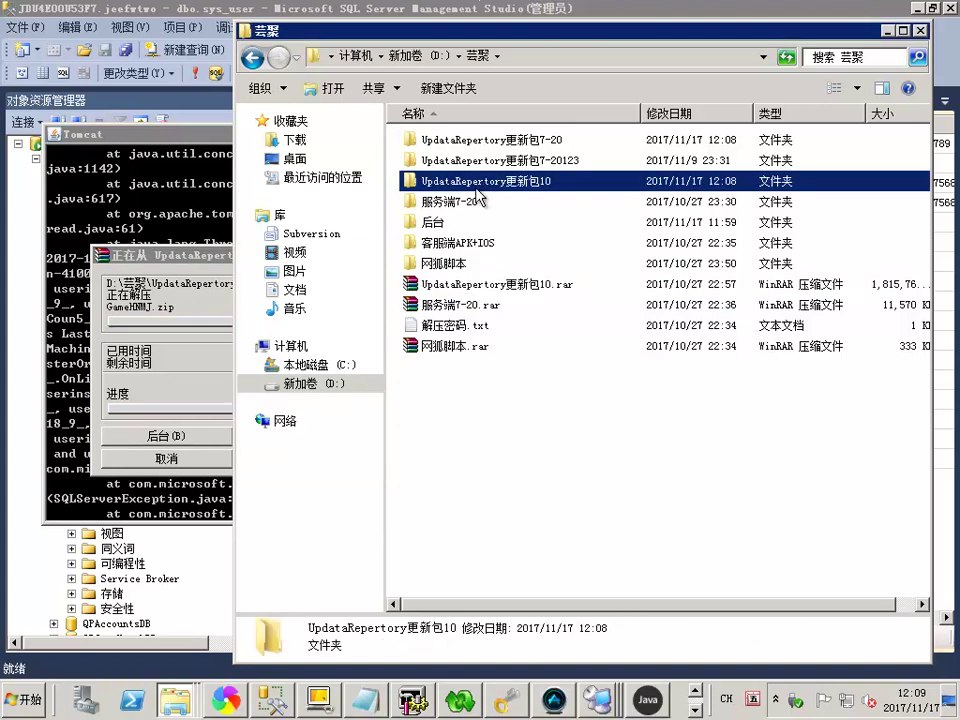
# Launch IIS Manager from the remote server's Start menu programs
pyautogui.click(28, 695)
pyautogui.moveTo(300, 493)
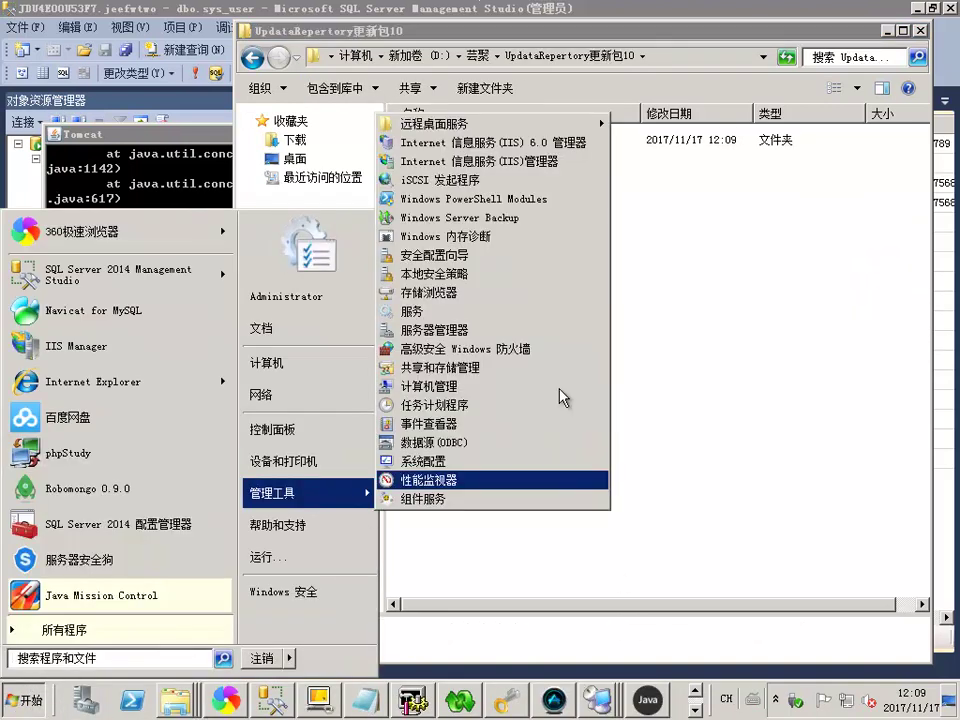
pyautogui.click(480, 142)
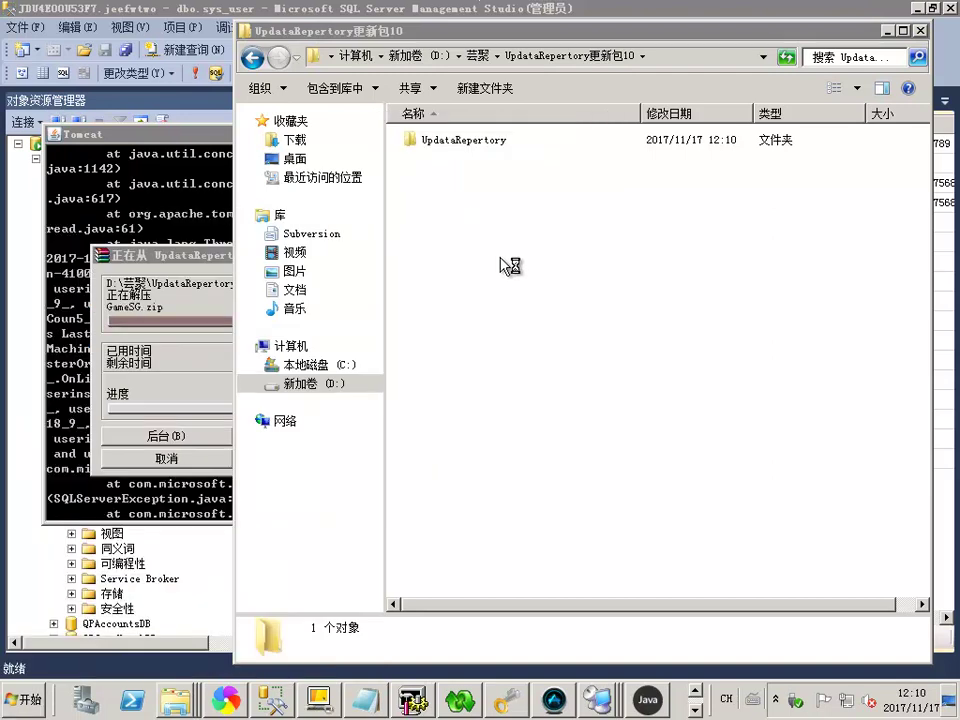
# Open the inner UpdataRepertory folder and copy its address from the address bar
pyautogui.doubleClick(493, 141)
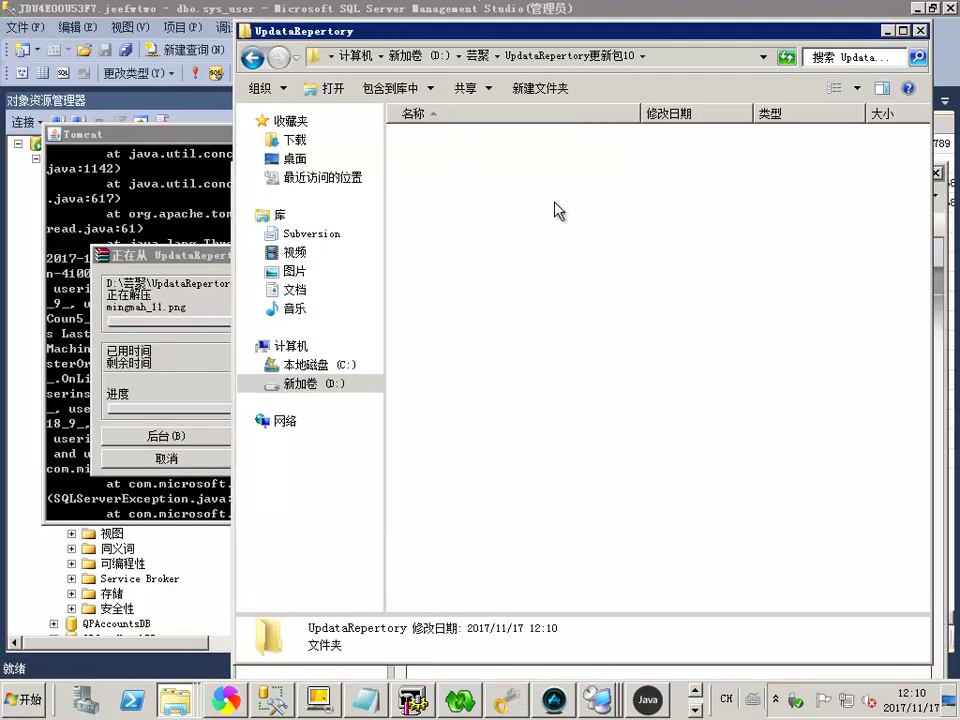
pyautogui.rightClick(728, 57)
pyautogui.click(731, 78)
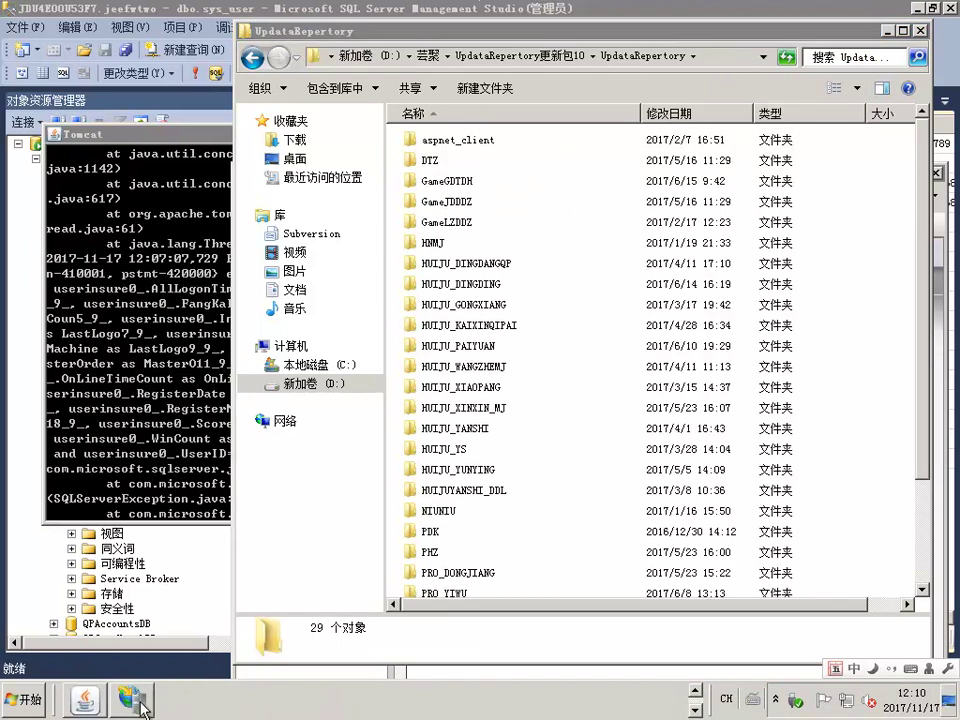
# Expand the server's Sites list in IIS Manager and bring up Add Website
pyautogui.doubleClick(252, 299)
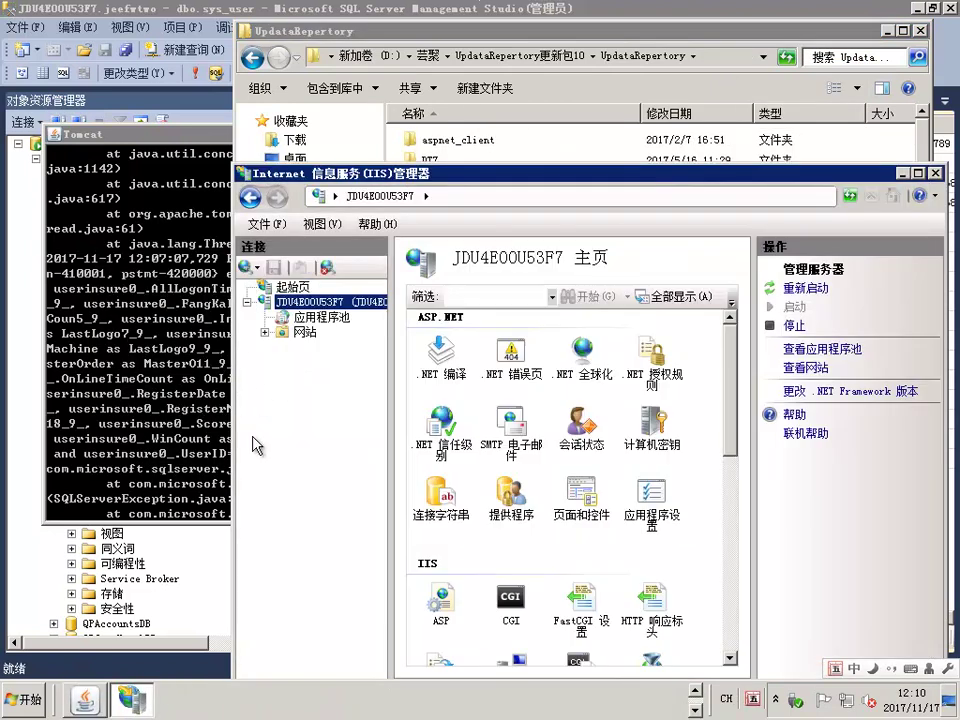
pyautogui.moveTo(455, 183); pyautogui.dragTo(366, 91)
pyautogui.click(175, 242)
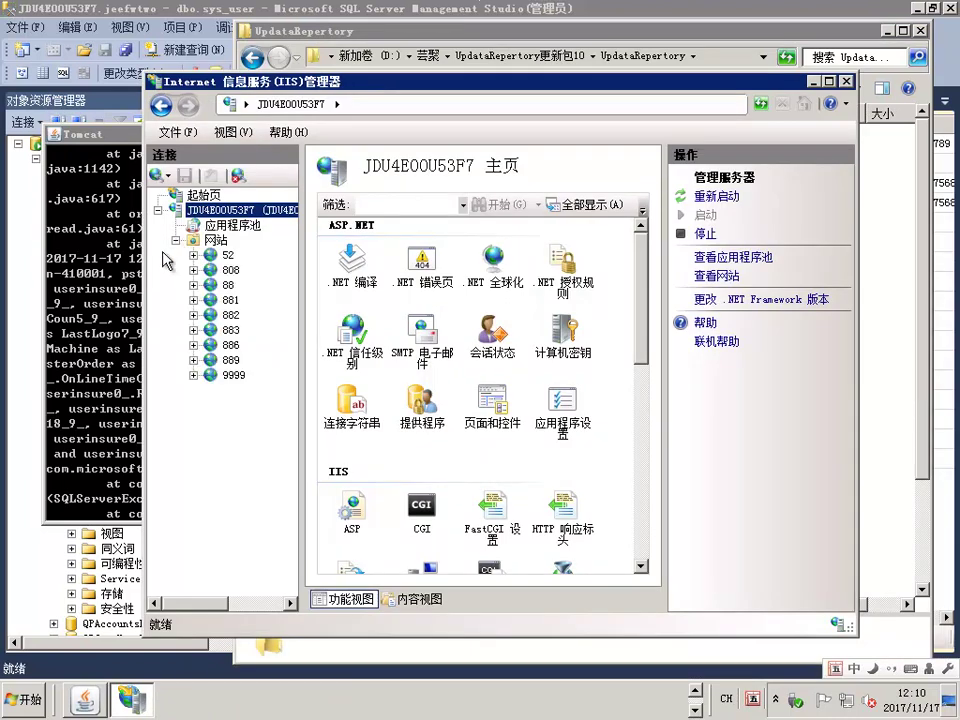
pyautogui.rightClick(212, 241)
pyautogui.click(250, 257)
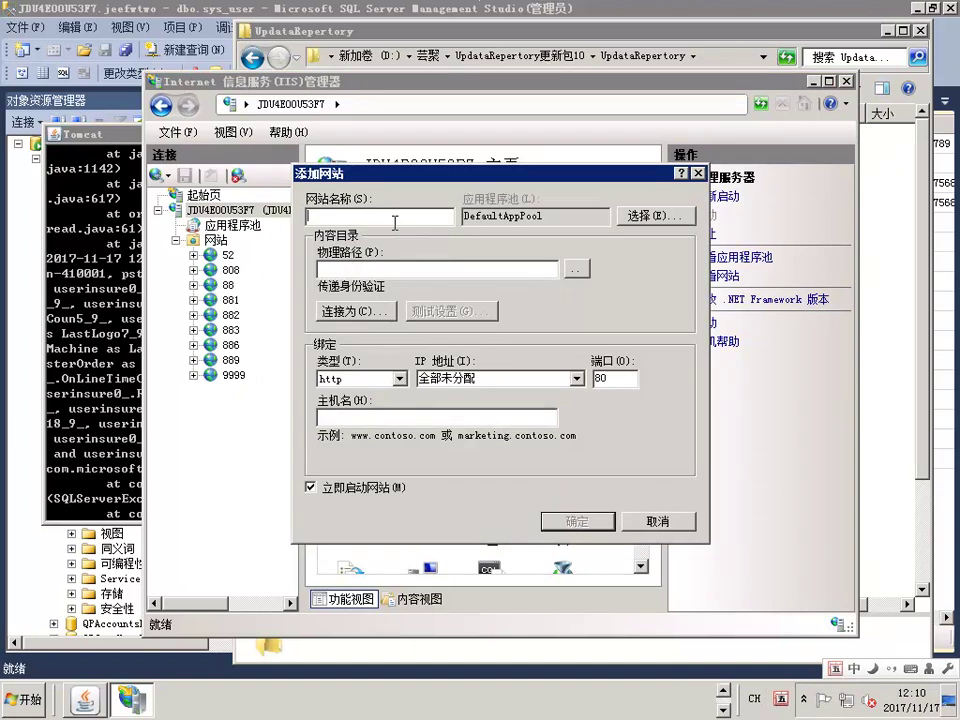
# Enter site name 9988, the pasted folder path and port 9988; creation fails on a quote-character error
pyautogui.write('9988')
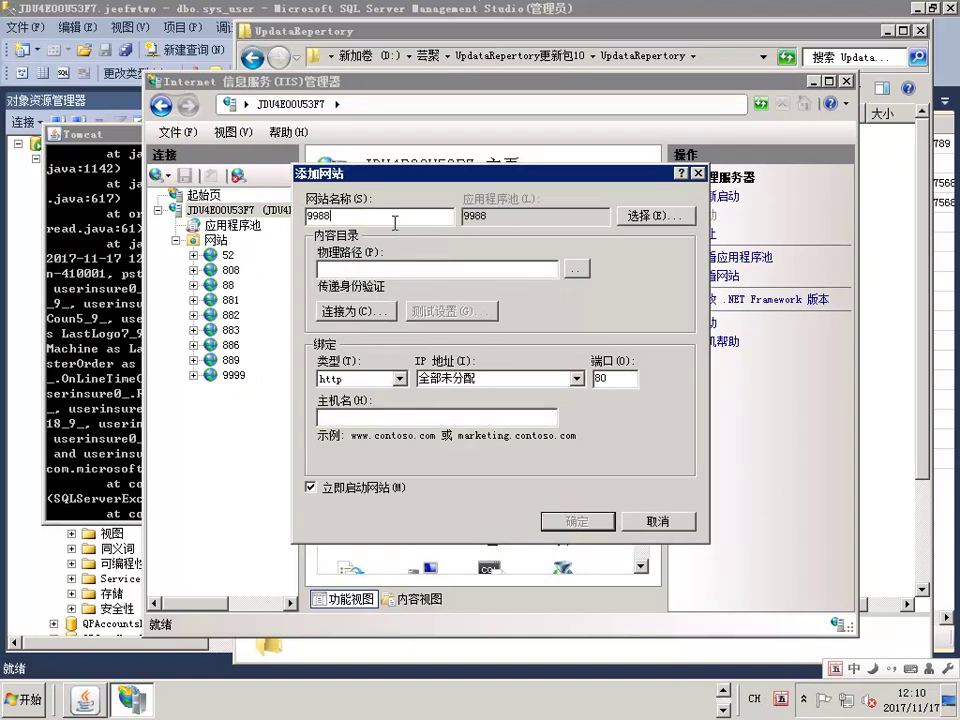
pyautogui.write('D:\\芸聚\\UpdataRepertory更新包10\\UpdataRepertory')
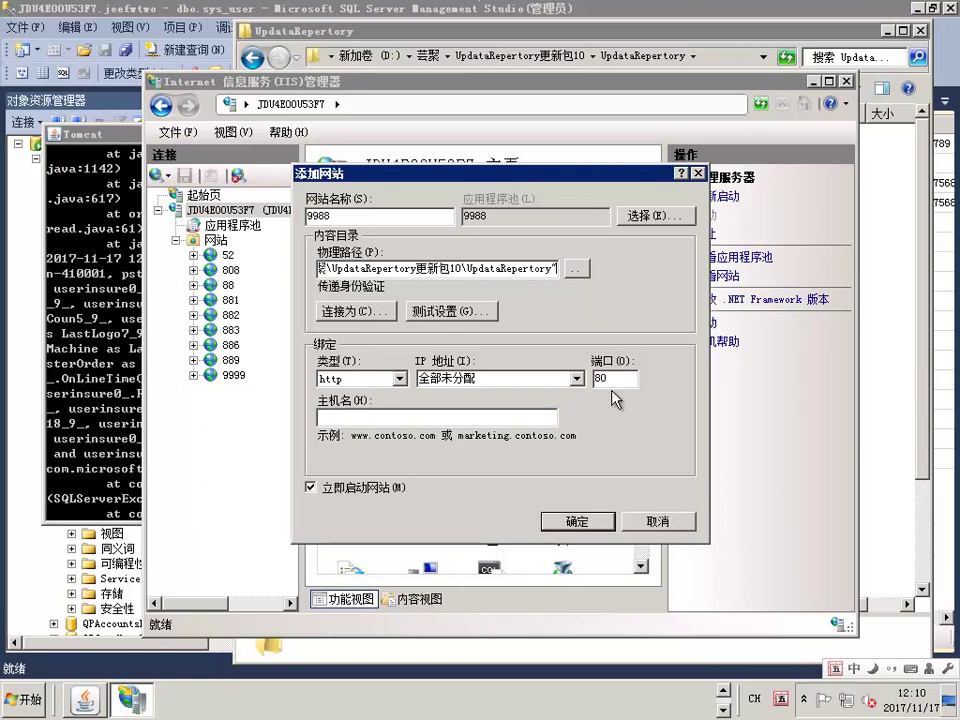
pyautogui.hotkey('ctrl', 'a')
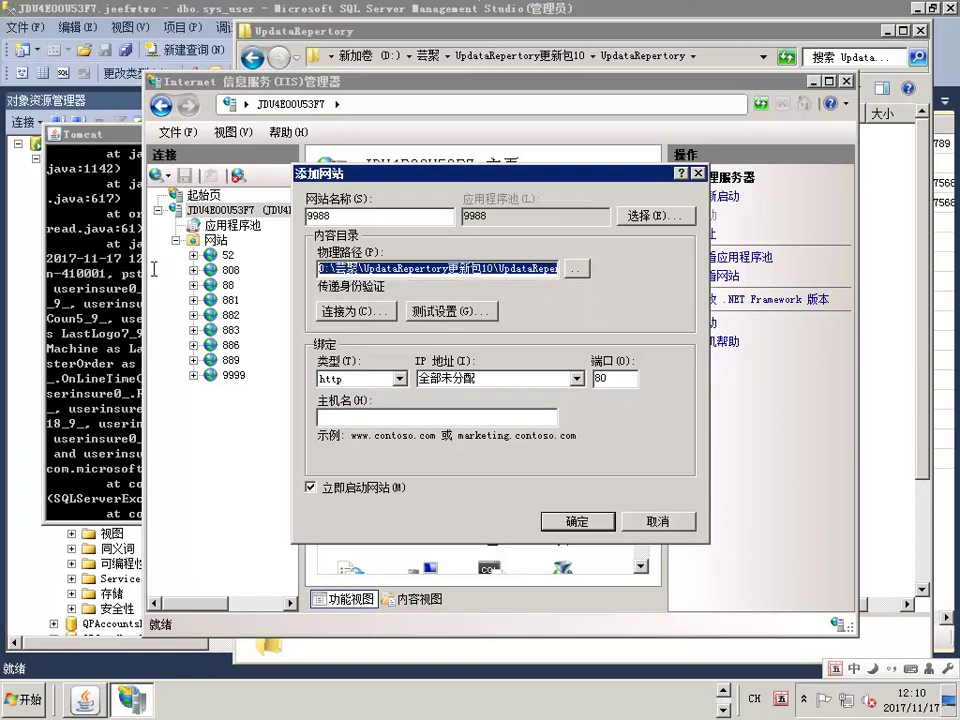
pyautogui.doubleClick(601, 378)
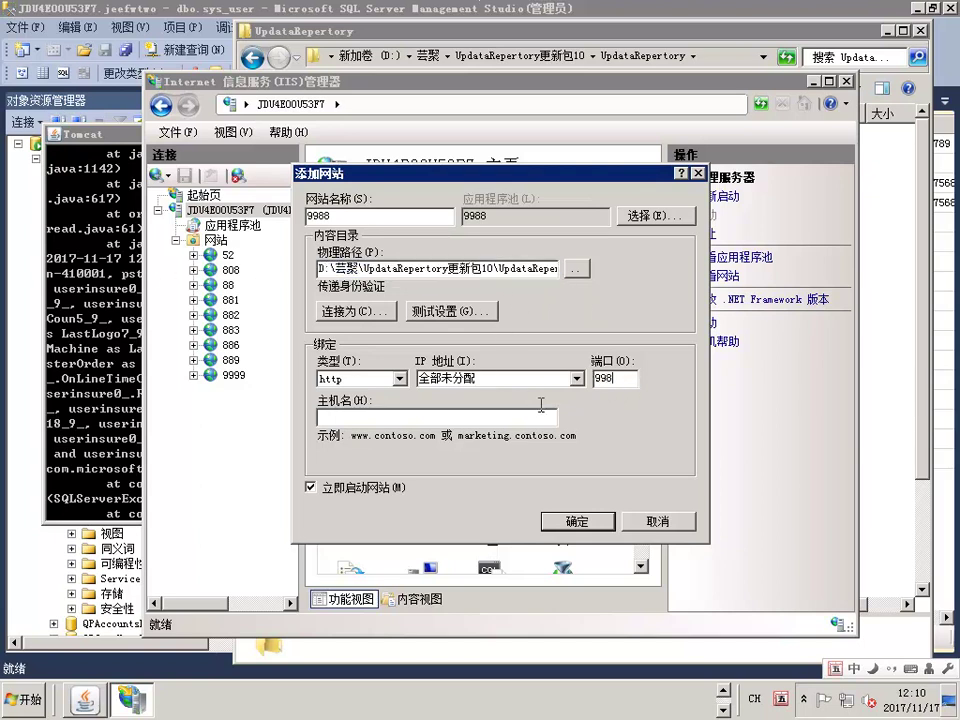
pyautogui.click(576, 521)
pyautogui.click(581, 401)
# Edit the pasted physical path and retry, hitting an invalid-character path error again
pyautogui.click(516, 269)
pyautogui.doubleClick(516, 268)
pyautogui.click(347, 270)
pyautogui.doubleClick(524, 266)
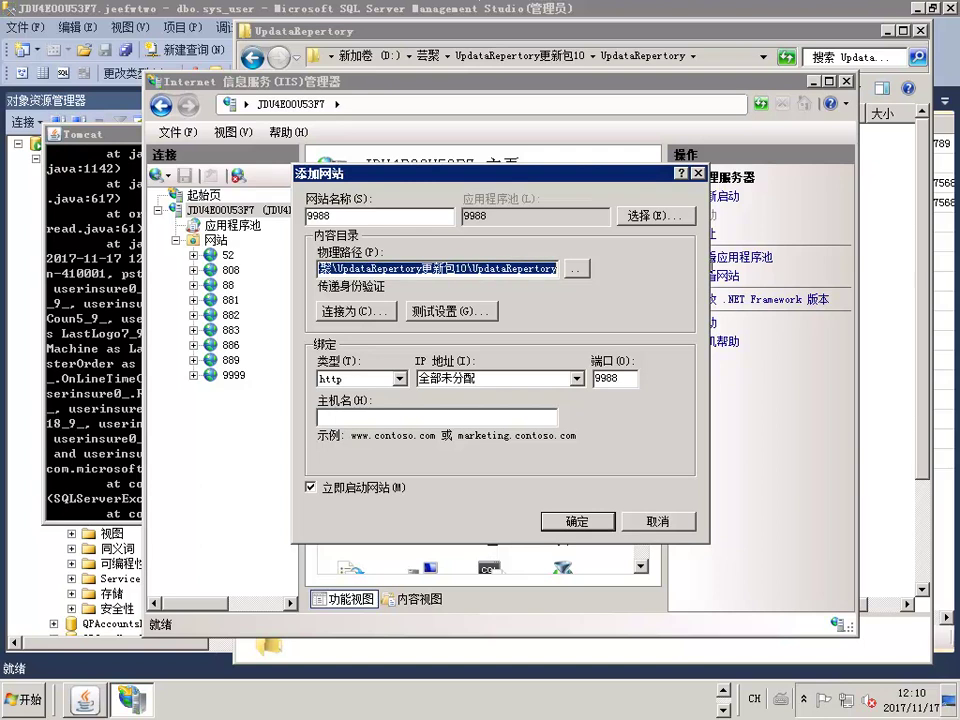
pyautogui.click(579, 522)
pyautogui.click(581, 404)
pyautogui.click(531, 268)
# Browse the physical path to D:\芸聚\UpdataRepertory更新包10\UpdataRepertory and create the 9988 website
pyautogui.click(578, 270)
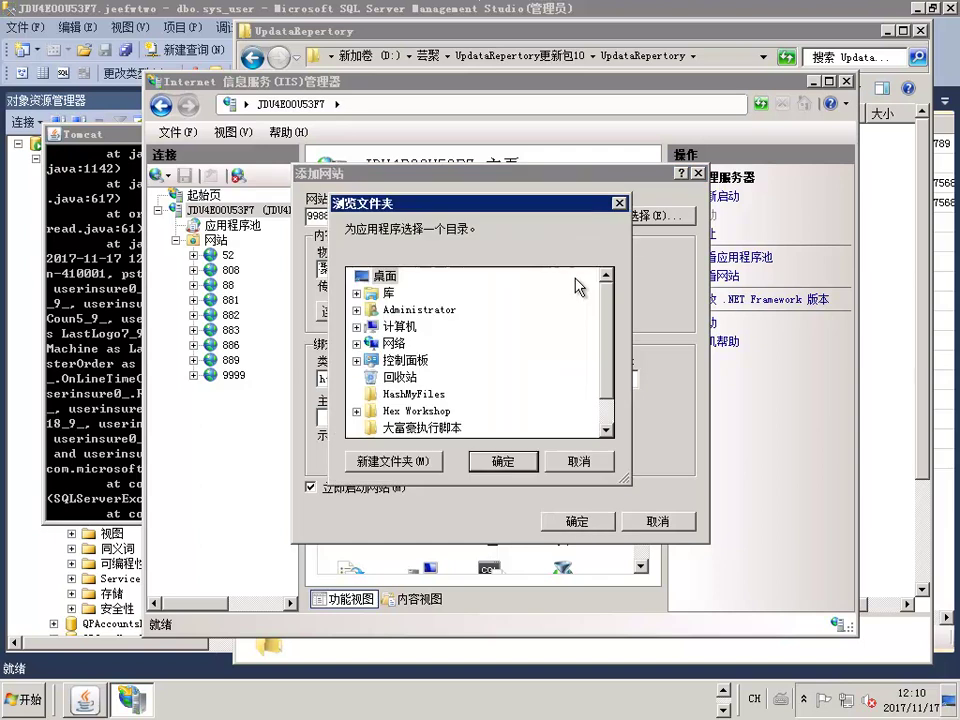
pyautogui.click(359, 336)
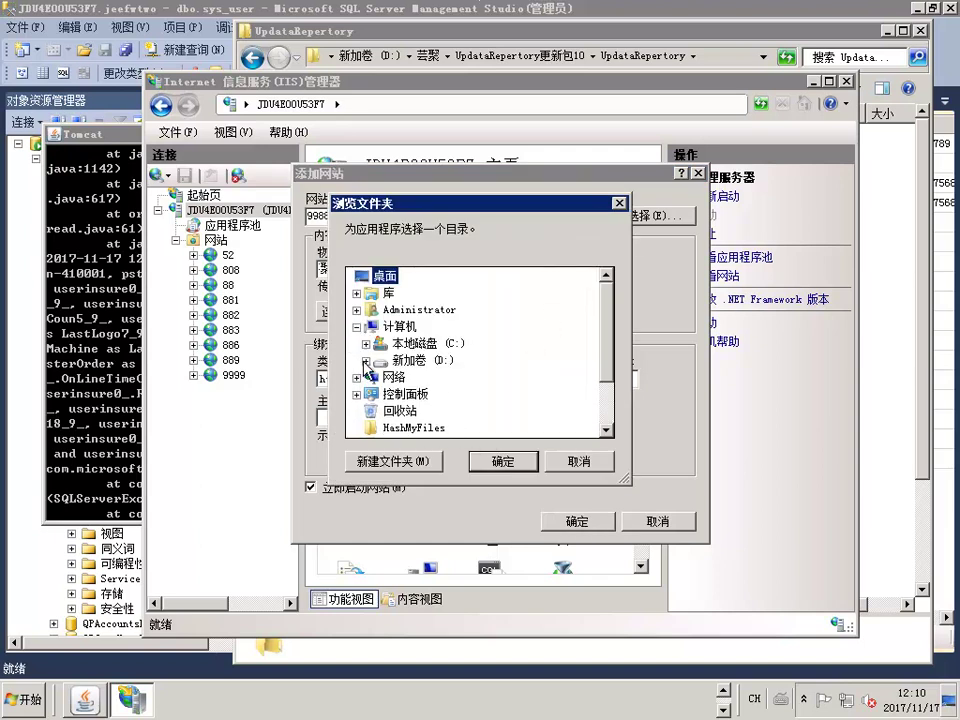
pyautogui.click(371, 360)
pyautogui.scroll(-15, 395, 400)
pyautogui.scroll(-5, 391, 405)
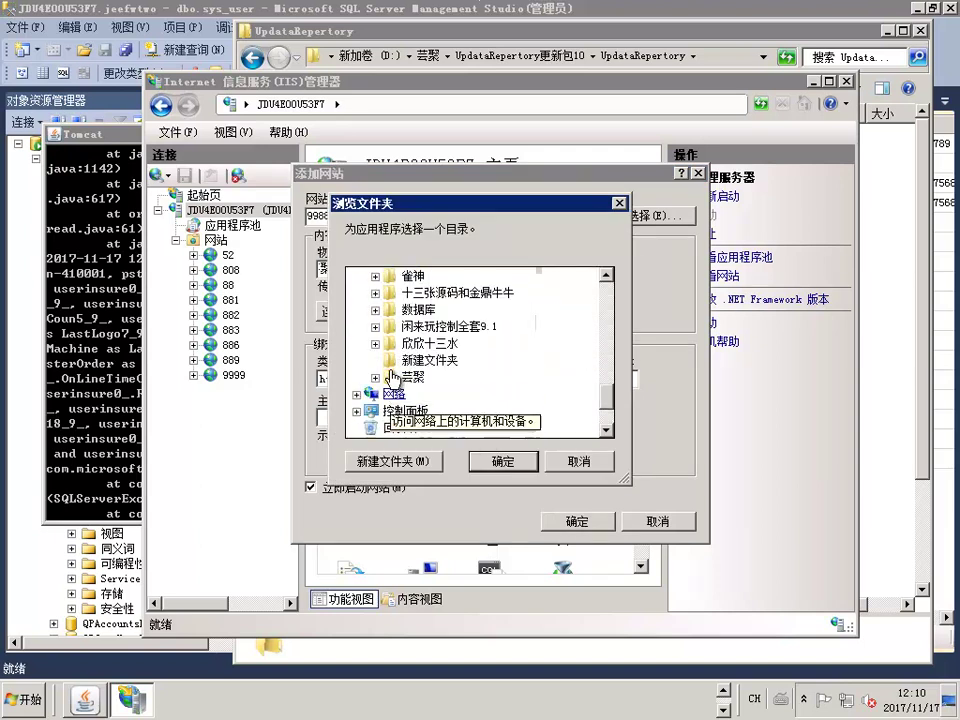
pyautogui.scroll(3, 392, 405)
pyautogui.scroll(-2, 395, 410)
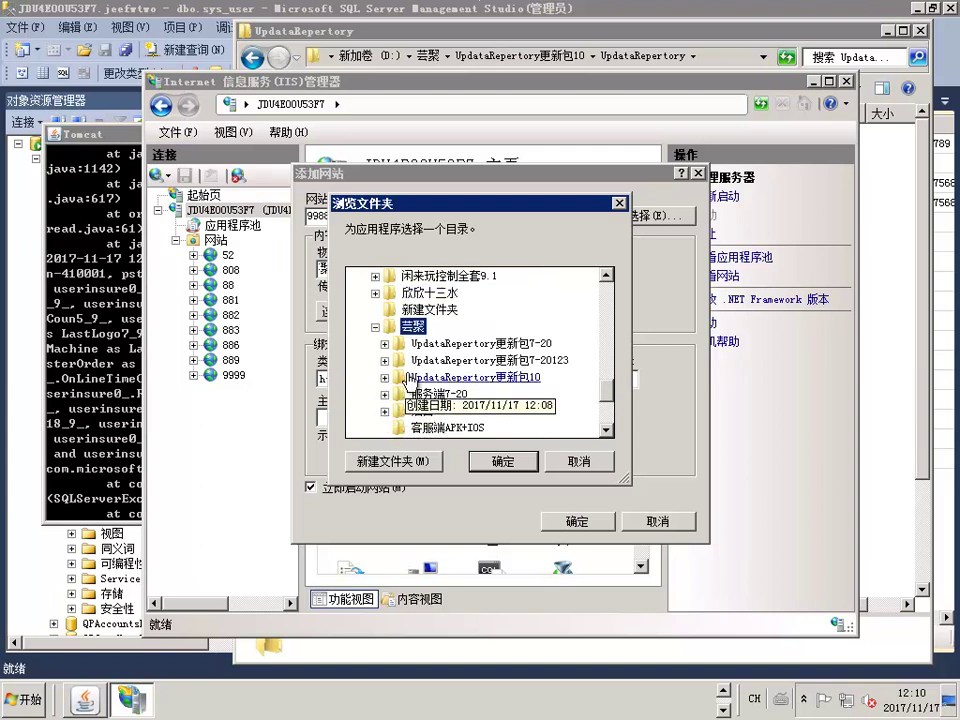
pyautogui.scroll(1, 460, 395)
pyautogui.doubleClick(470, 427)
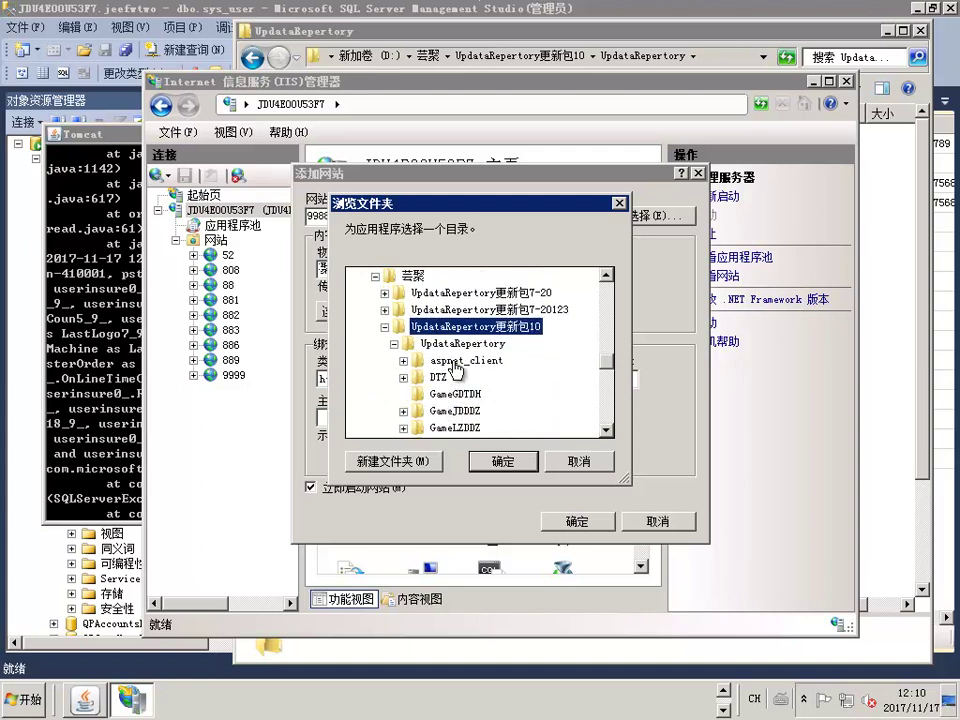
pyautogui.click(470, 344)
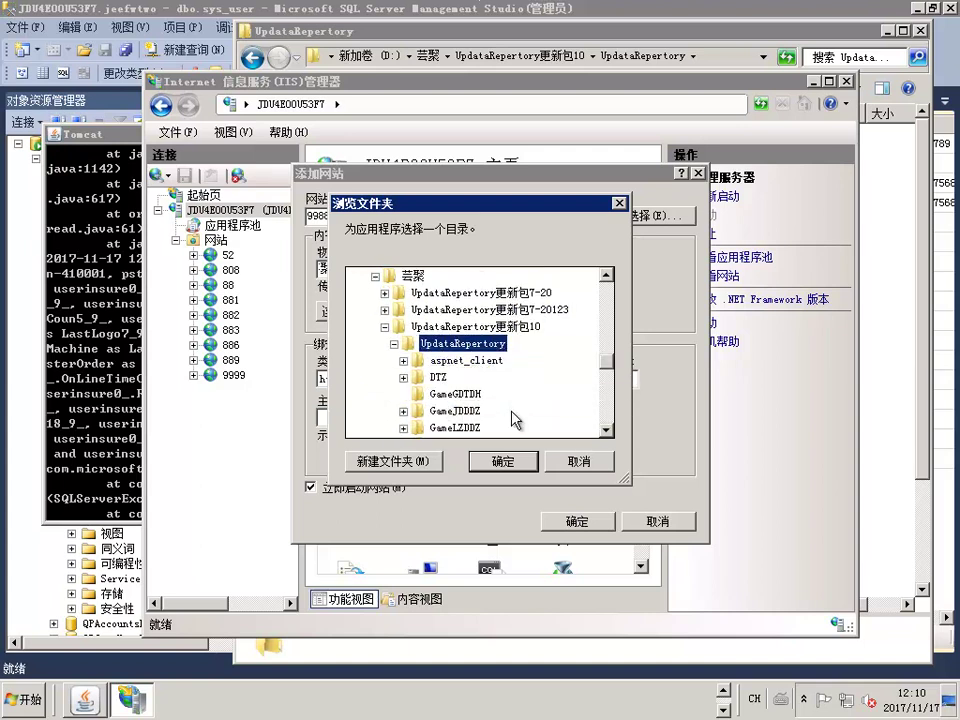
pyautogui.click(499, 461)
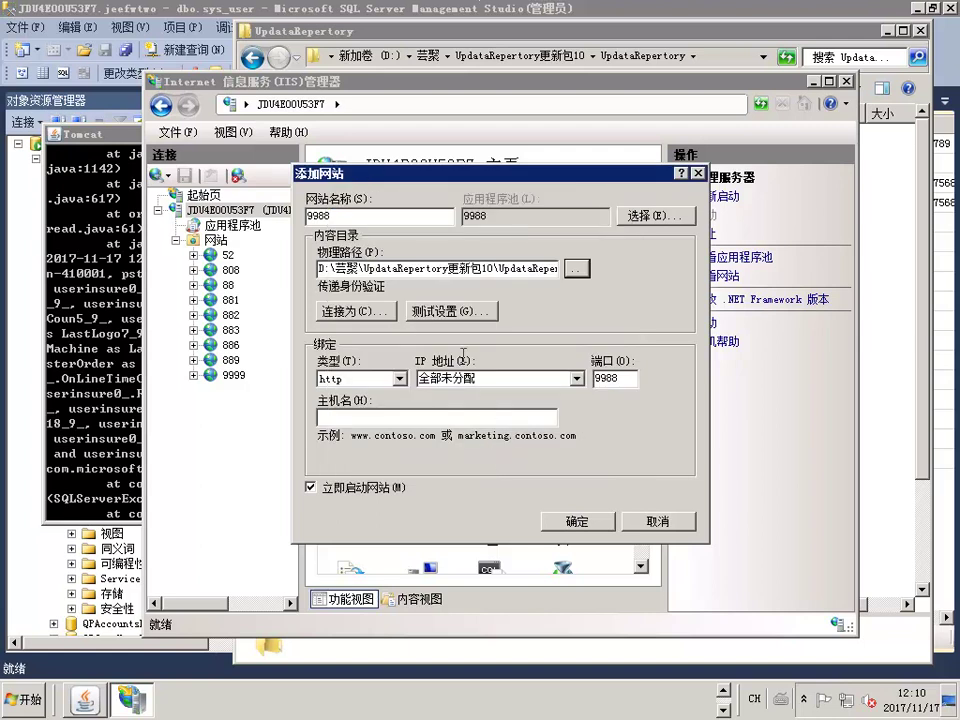
pyautogui.click(580, 520)
pyautogui.rightClick(241, 394)
# Open the site's DTZ folder and copy the '.manifest' extension from project.manifest's name
pyautogui.click(265, 395)
pyautogui.doubleClick(445, 162)
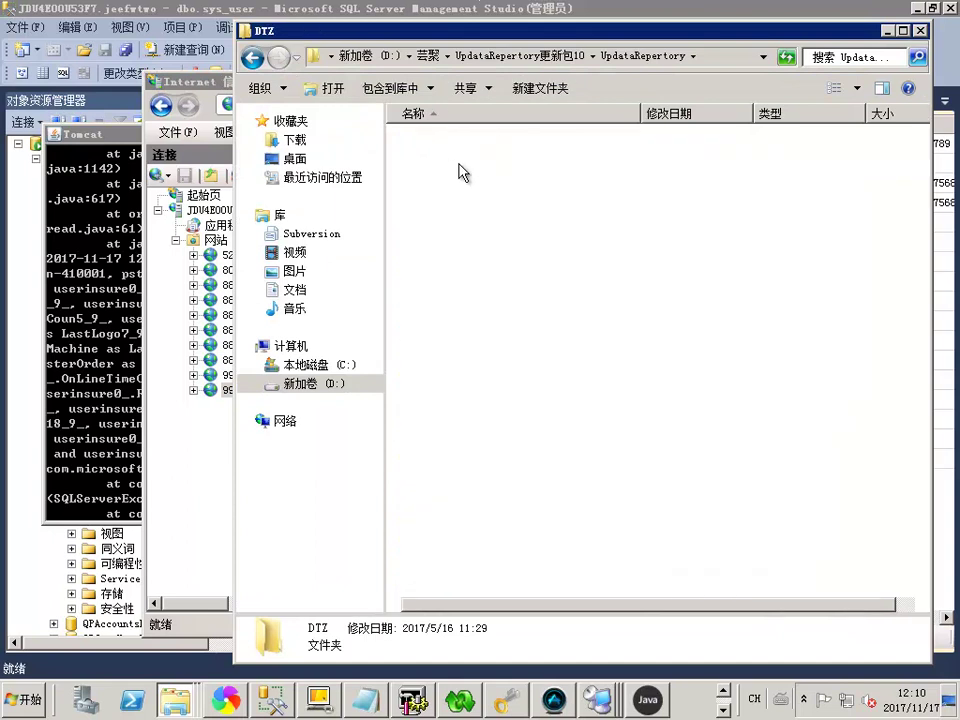
pyautogui.click(483, 162)
pyautogui.doubleClick(465, 160)
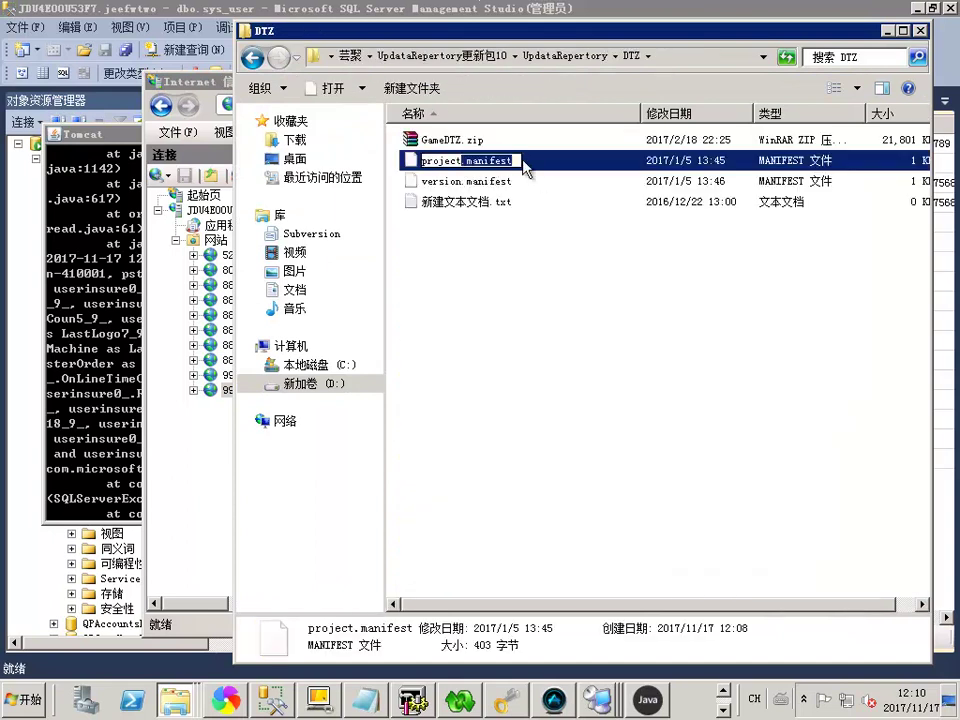
pyautogui.rightClick(516, 160)
pyautogui.click(560, 214)
pyautogui.click(608, 181)
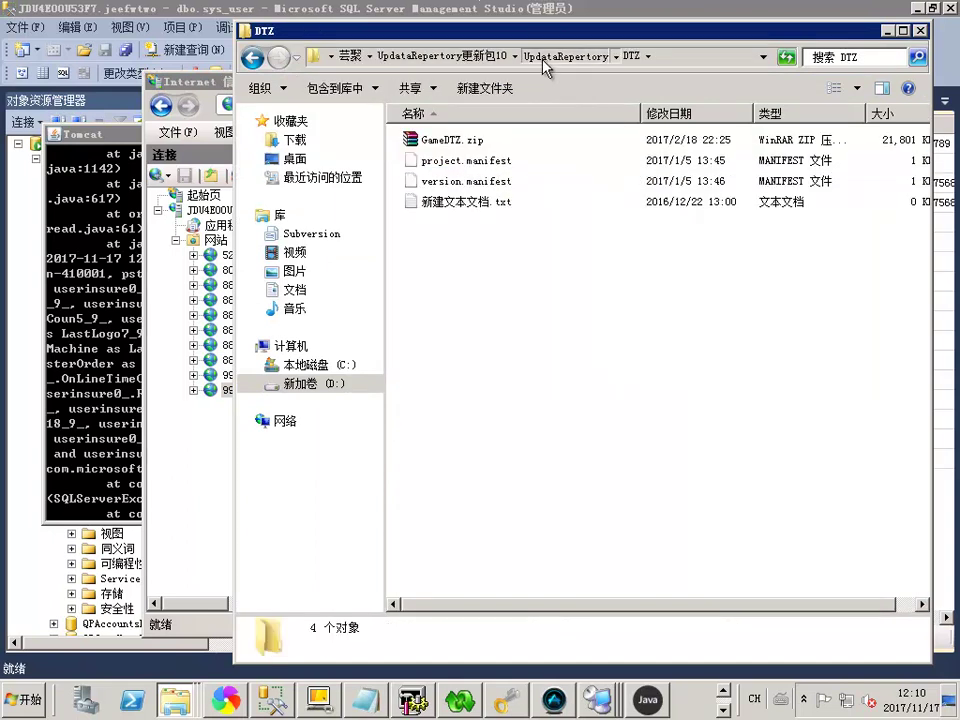
# Search UpdataRepertory for '.manifest', select all 208 results, and open them with Notepad++
pyautogui.click(560, 55)
pyautogui.moveTo(572, 30); pyautogui.dragTo(466, 33)
pyautogui.click(743, 61)
pyautogui.rightClick(743, 61)
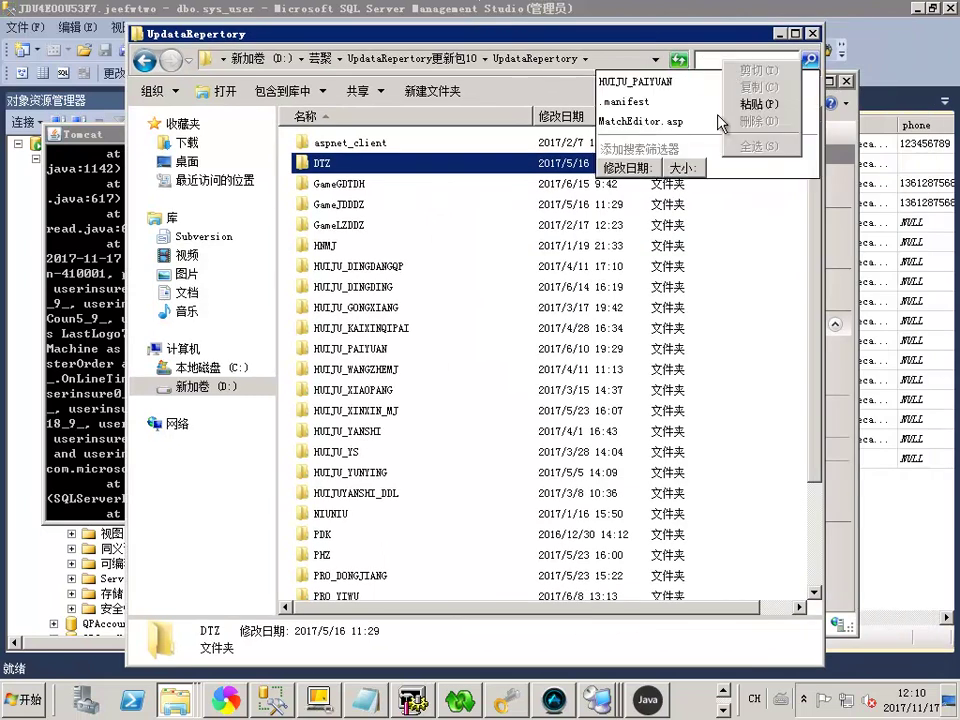
pyautogui.click(758, 101)
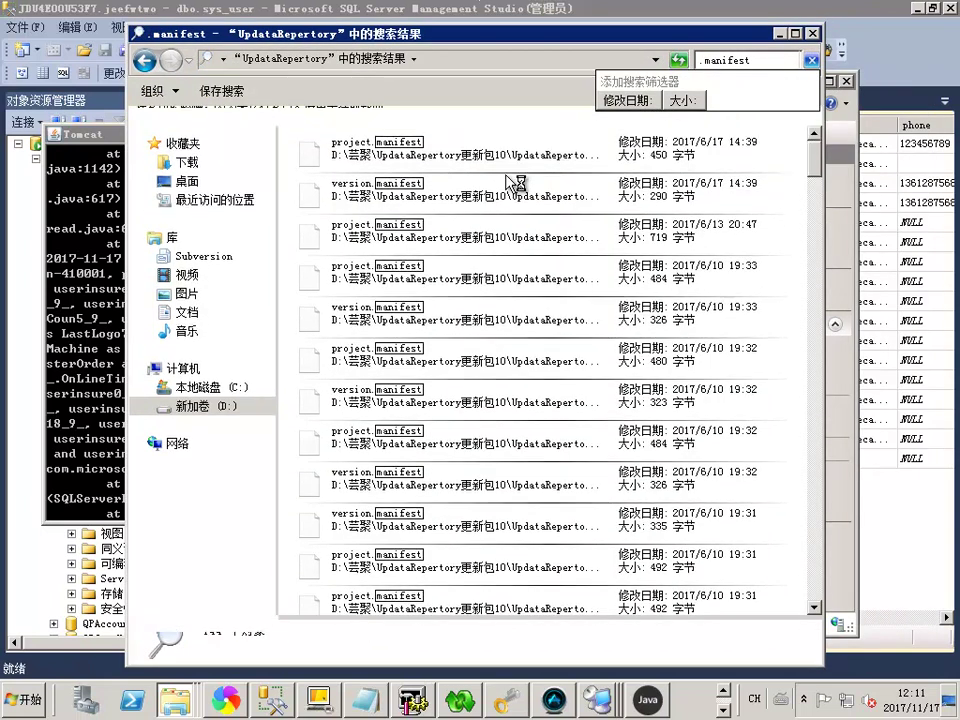
pyautogui.click(380, 152)
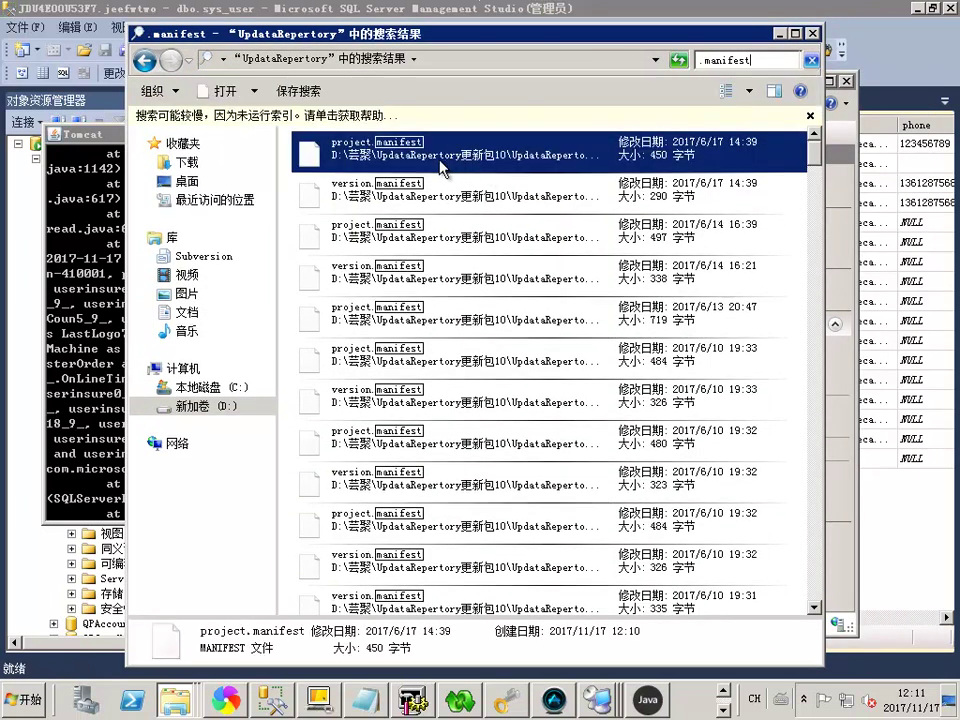
pyautogui.hotkey('ctrl', 'a')
pyautogui.rightClick(378, 158)
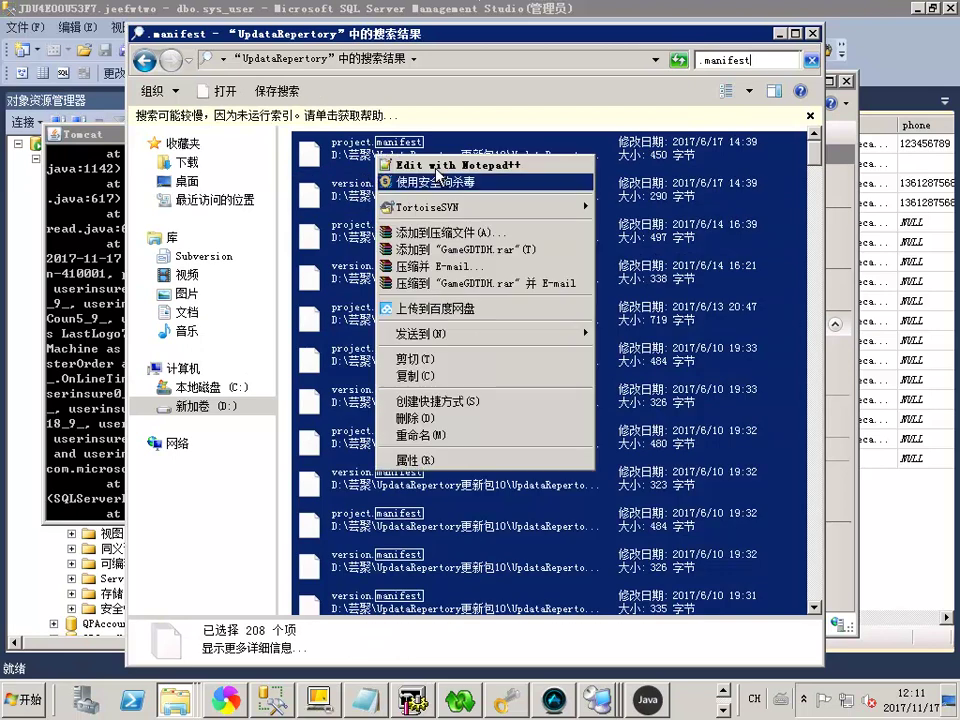
pyautogui.click(432, 165)
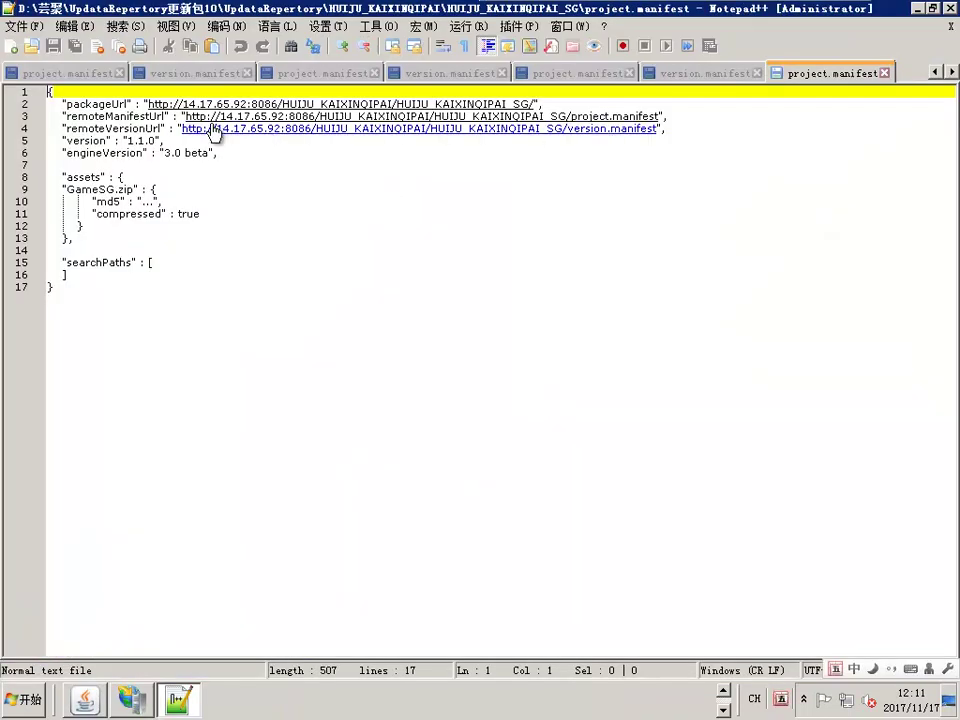
# Replace 14.17.65.92:8086 with 116.196.93.26:9988 in all opened manifest documents
pyautogui.moveTo(182, 103); pyautogui.dragTo(279, 102)
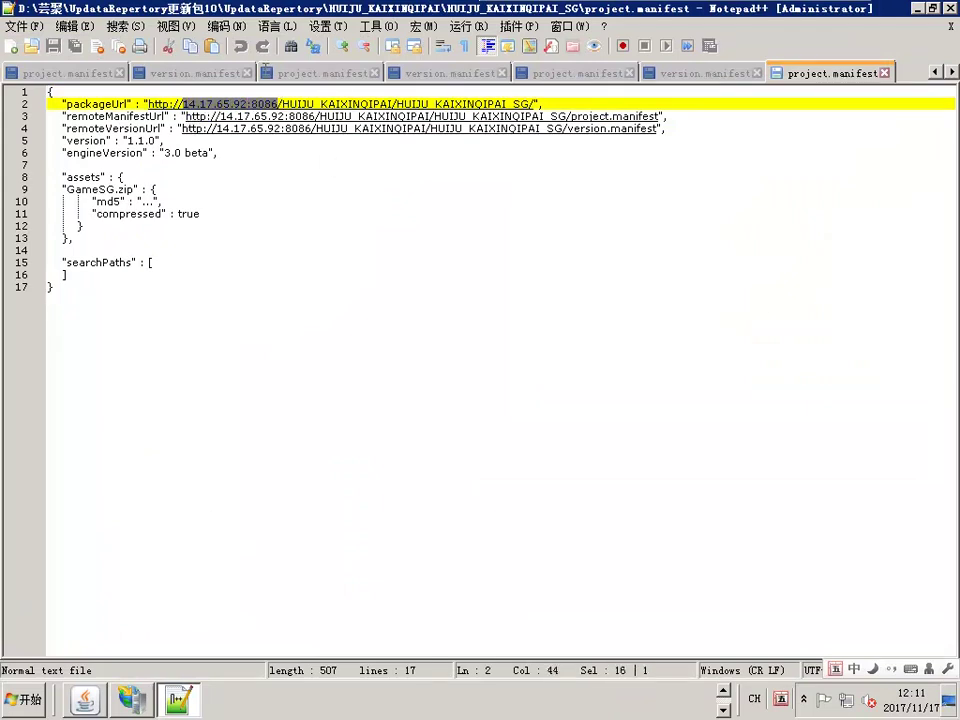
pyautogui.hotkey('ctrl', 'f')
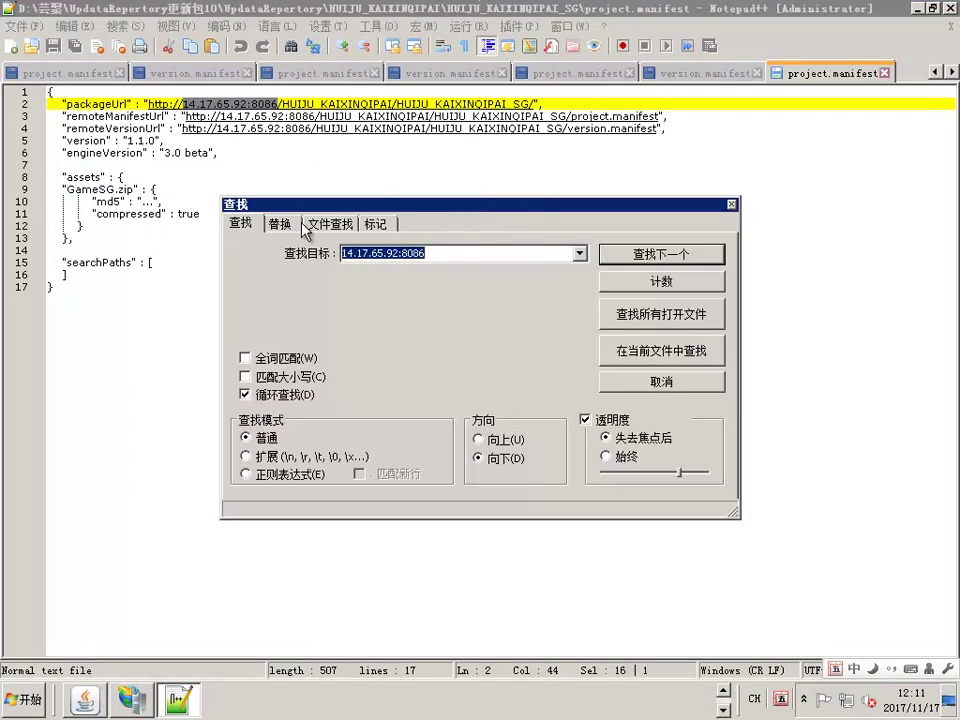
pyautogui.hotkey('ctrl', 'h')
pyautogui.click(579, 281)
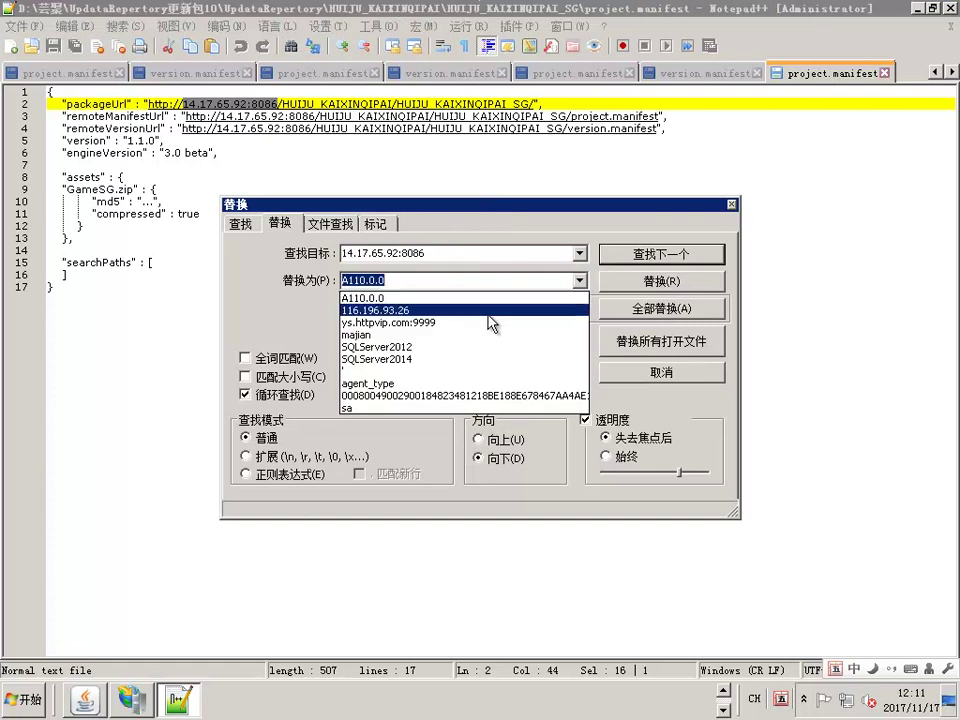
pyautogui.click(415, 310)
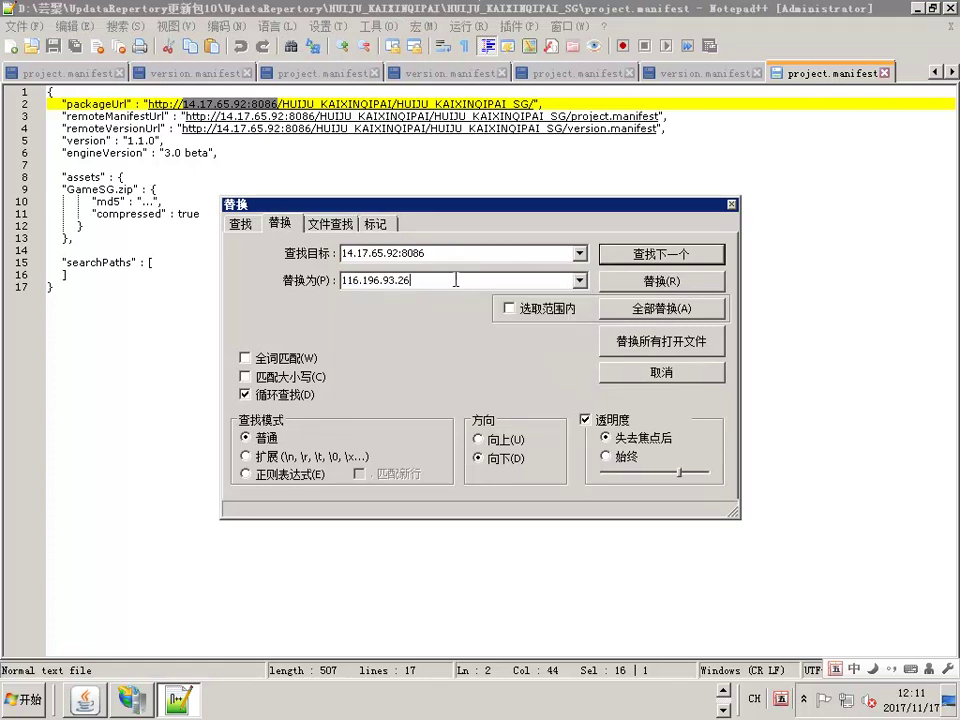
pyautogui.write(':9988')
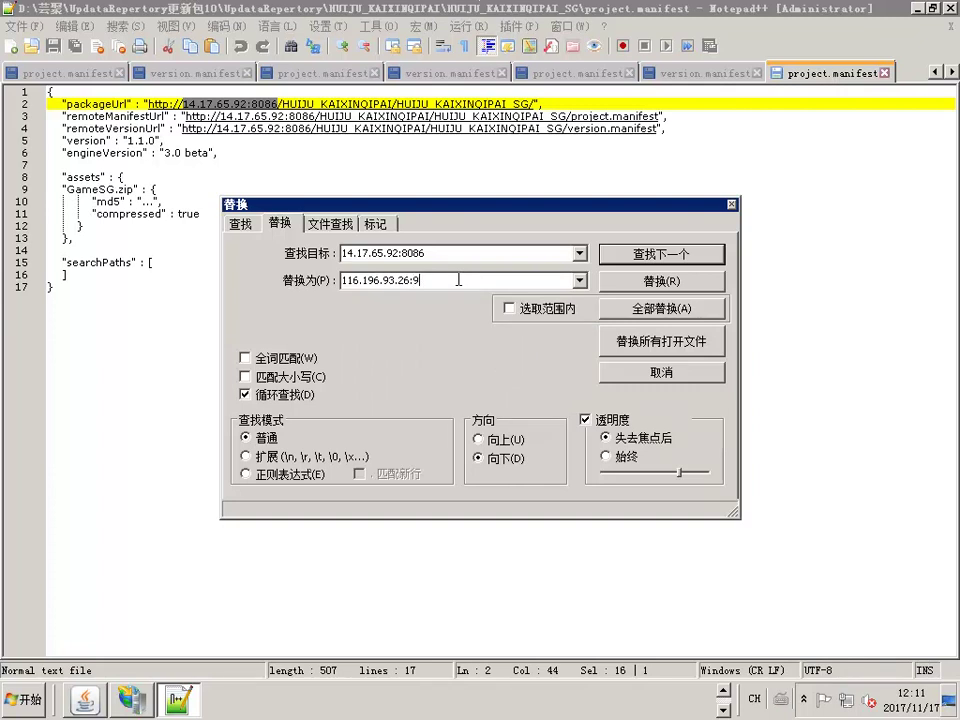
pyautogui.click(656, 343)
pyautogui.click(637, 345)
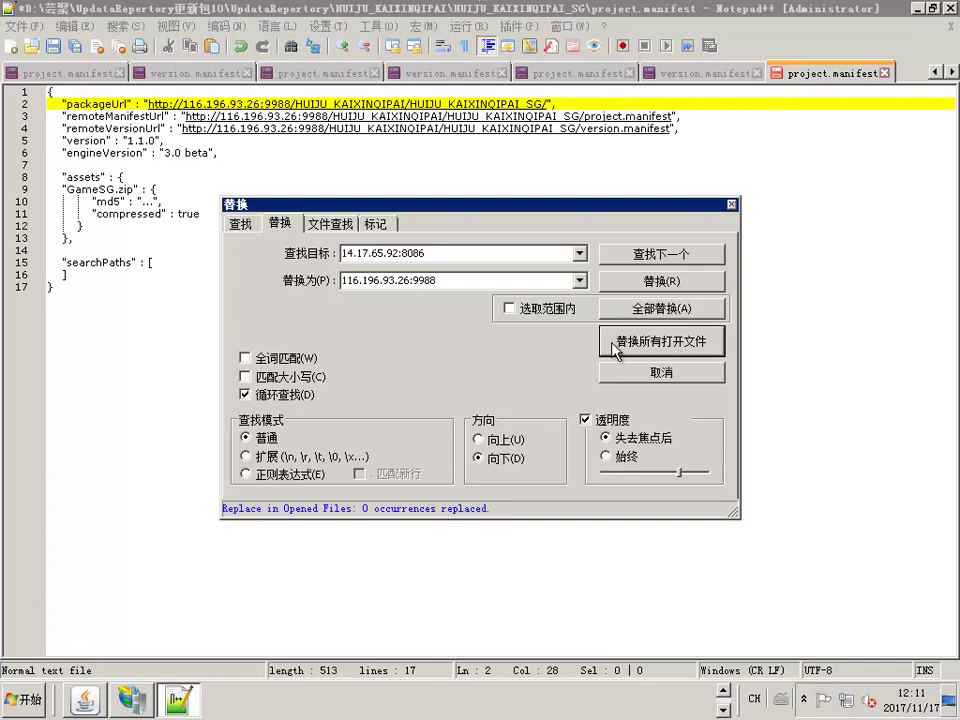
# Save all the edited manifest files and minimise Notepad++
pyautogui.click(732, 207)
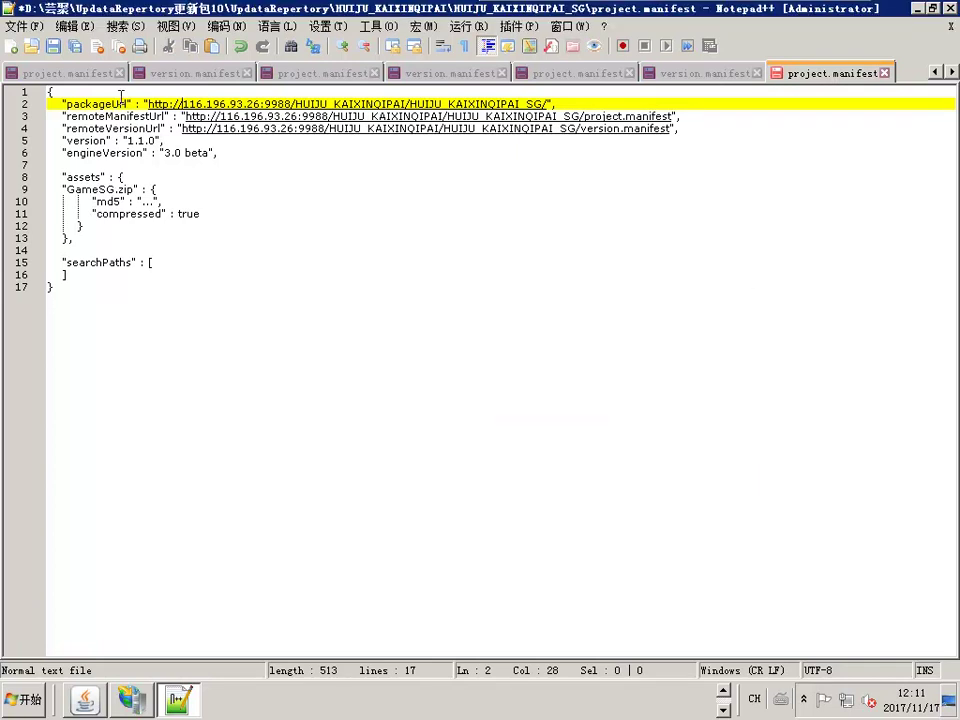
pyautogui.click(76, 47)
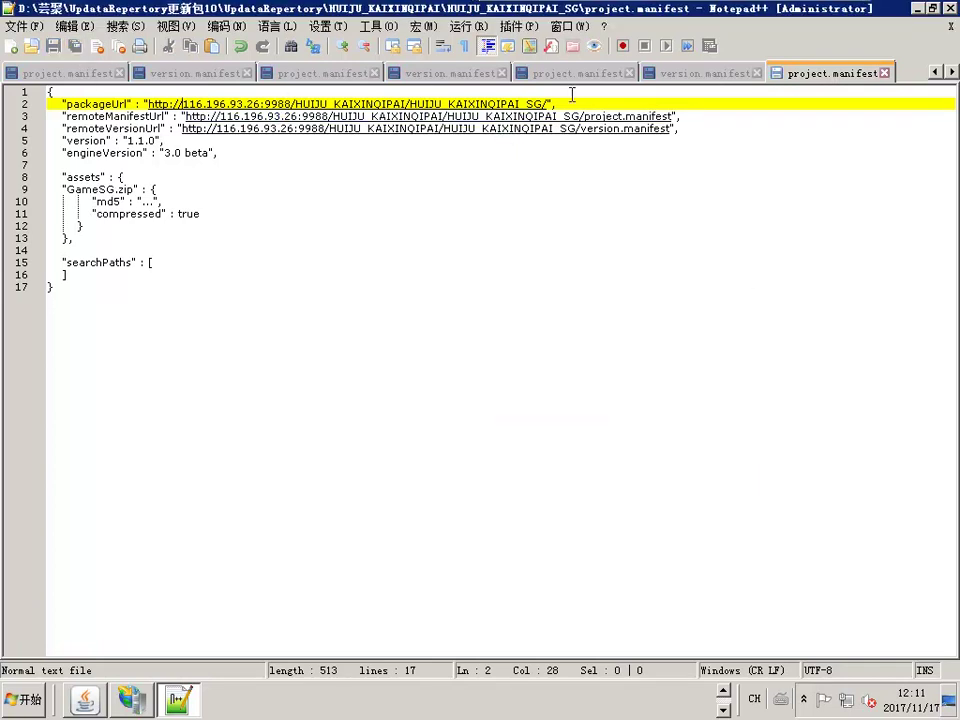
pyautogui.click(917, 9)
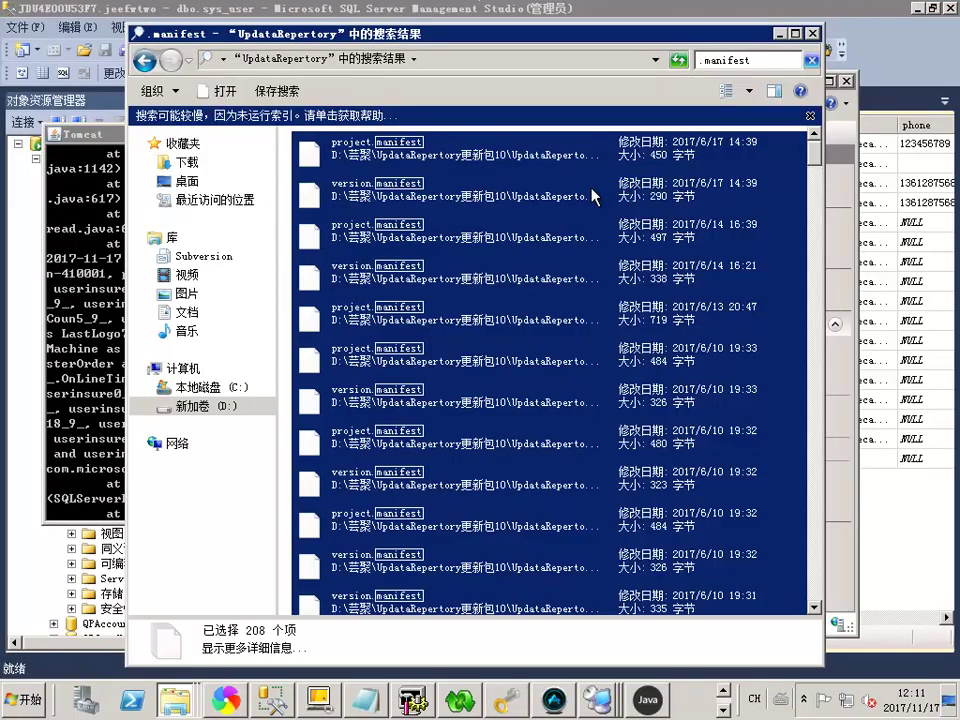
# Highlight '客户端微信登入修改' on line 18 of 说明.txt as the next task
pyautogui.click(145, 61)
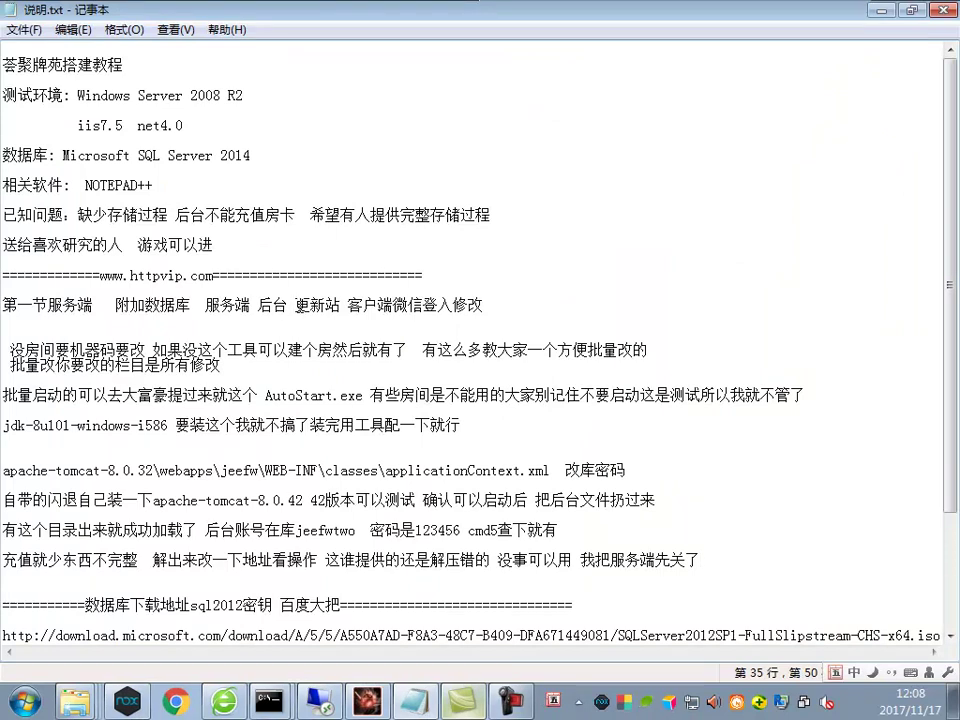
pyautogui.moveTo(343, 304); pyautogui.dragTo(484, 304)
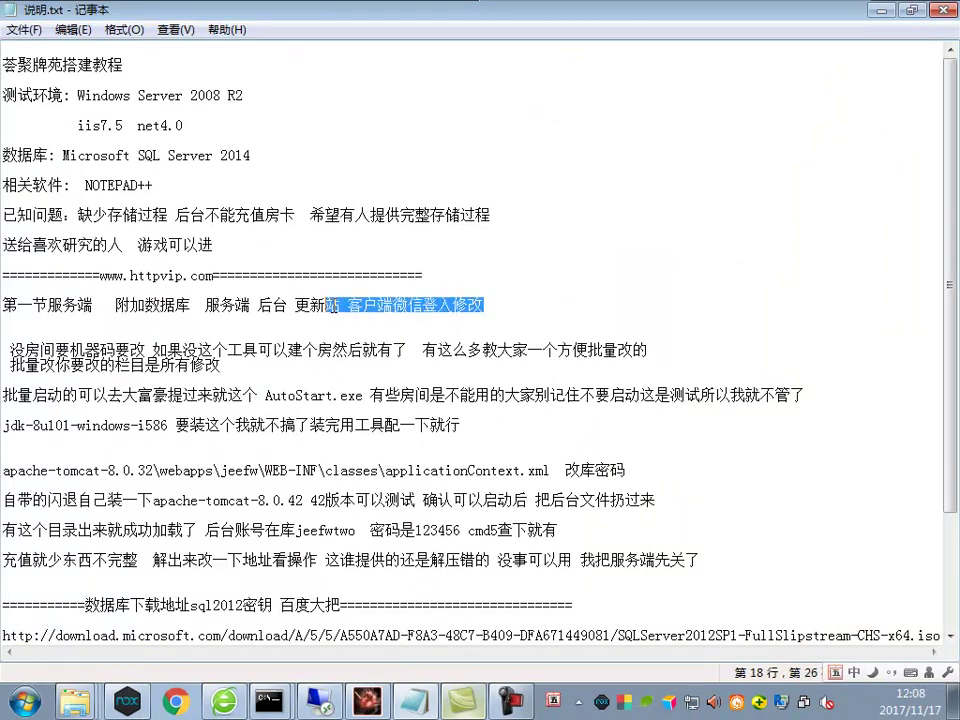
pyautogui.hotkey('shift', 'Right')
pyautogui.hotkey('shift', 'Right')
# Drag 荟聚牌苑改皮.apk into Android Killer and confirm replacing the same-named history project
pyautogui.click(368, 702)
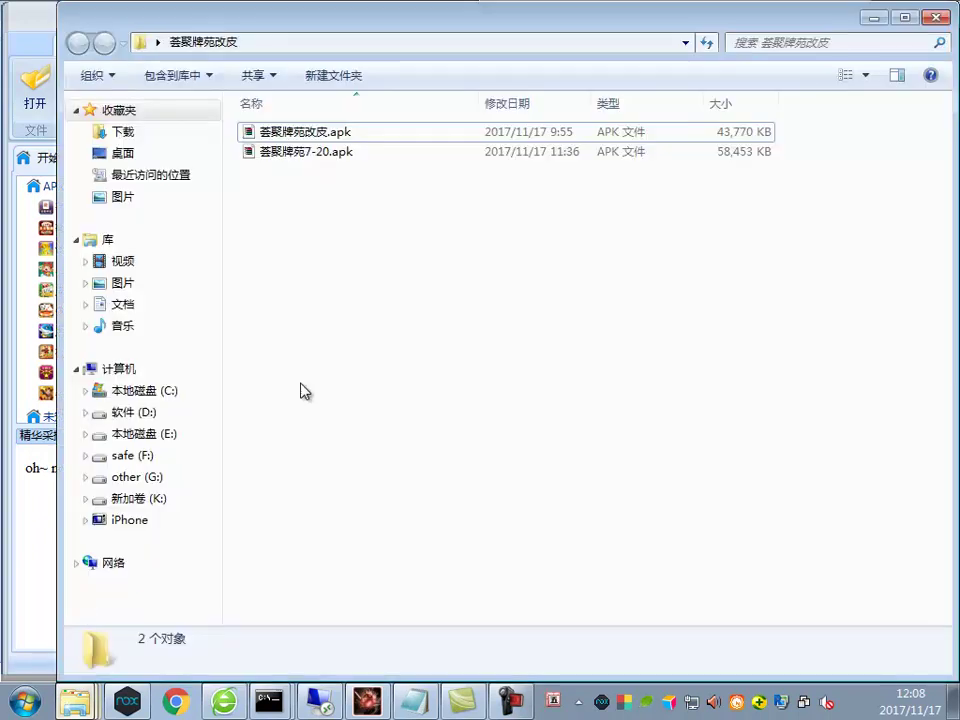
pyautogui.moveTo(349, 43); pyautogui.dragTo(590, 98)
pyautogui.moveTo(555, 200); pyautogui.dragTo(205, 287)
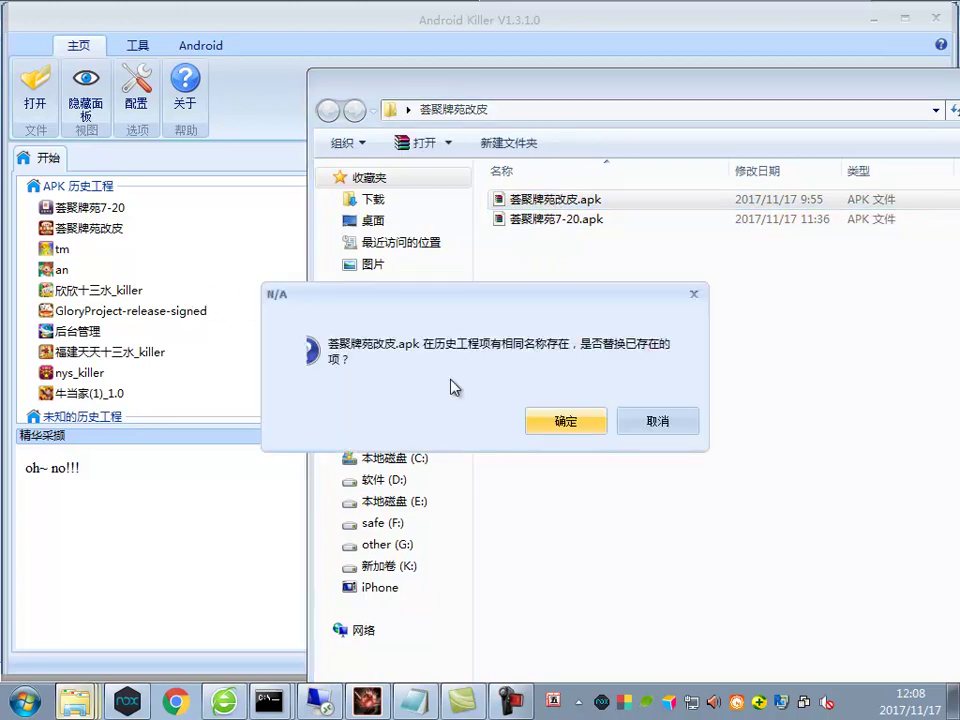
pyautogui.click(567, 420)
pyautogui.click(418, 703)
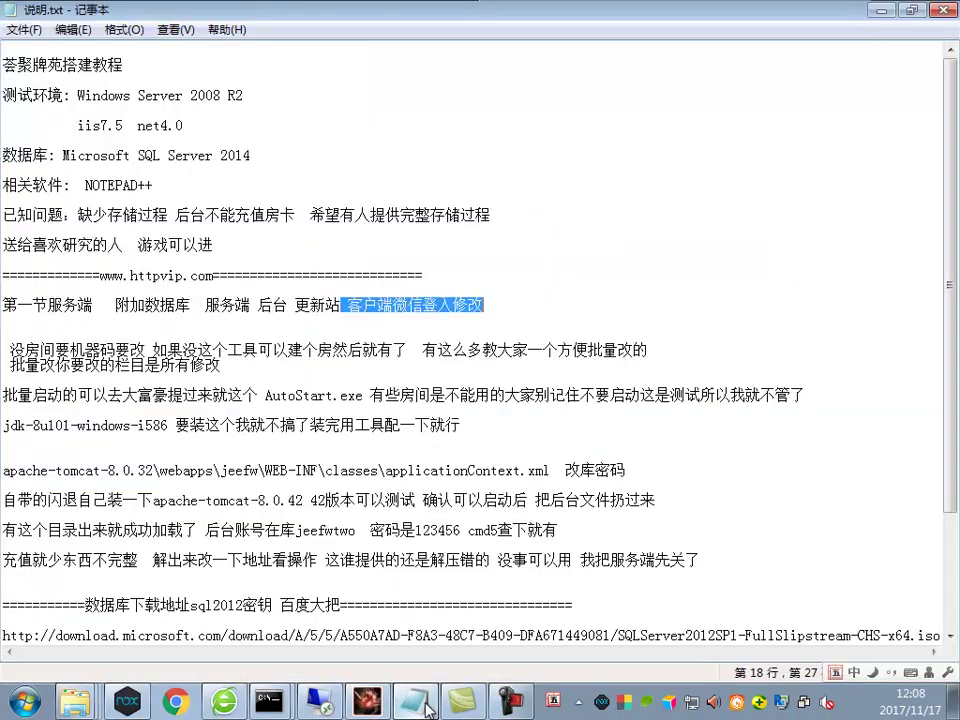
pyautogui.click(427, 708)
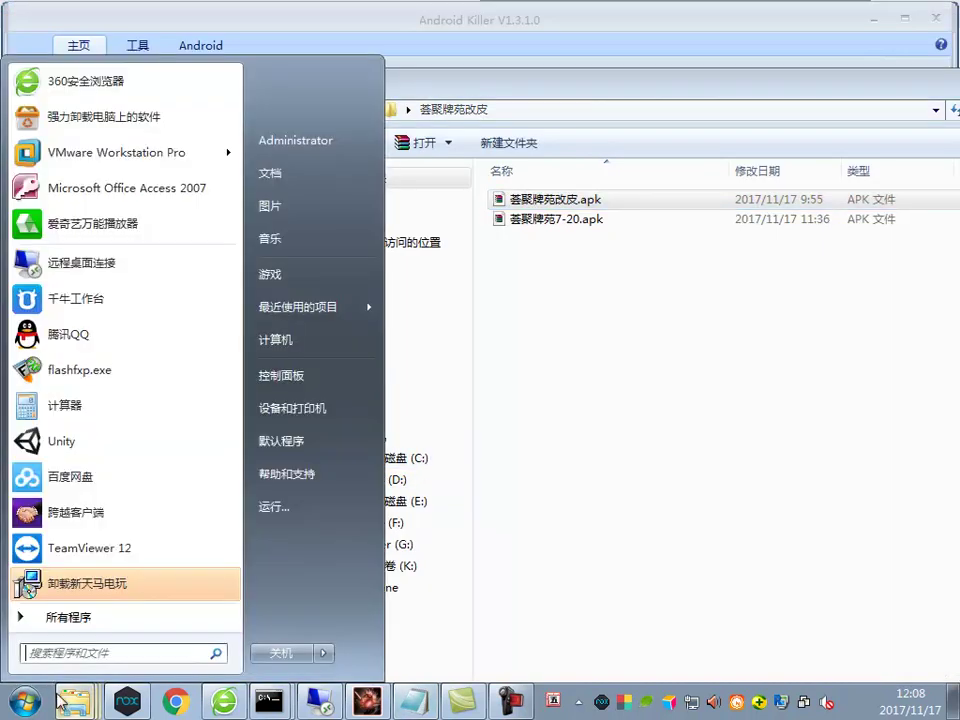
pyautogui.click(26, 701)
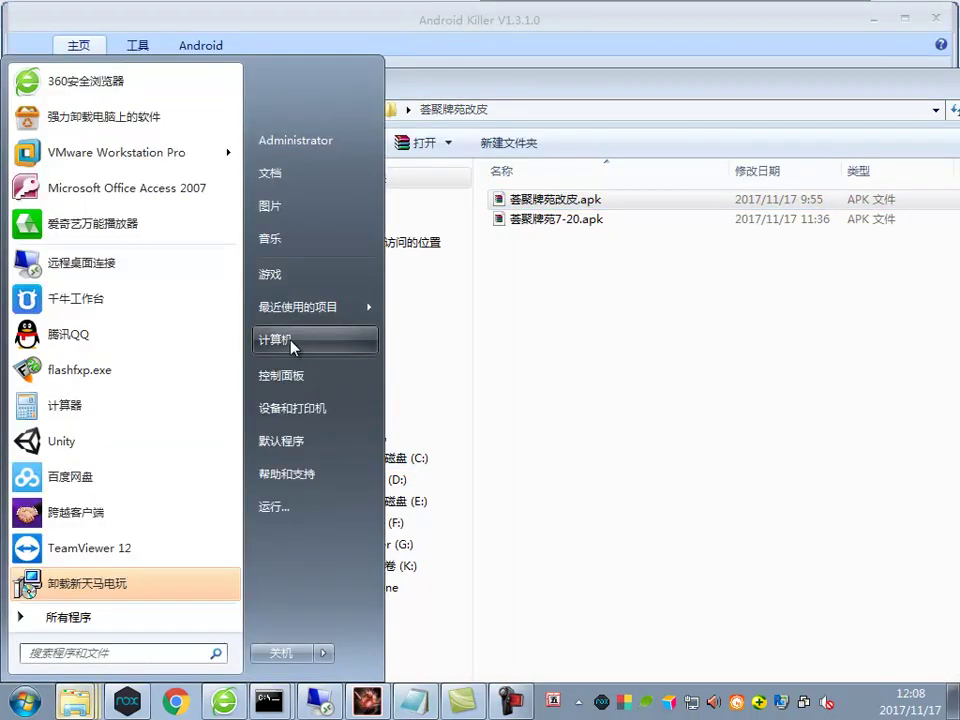
# Open the 欣欣十三水Af.txt notes file from the Desktop folder and place it beside Android Killer
pyautogui.click(291, 341)
pyautogui.click(66, 155)
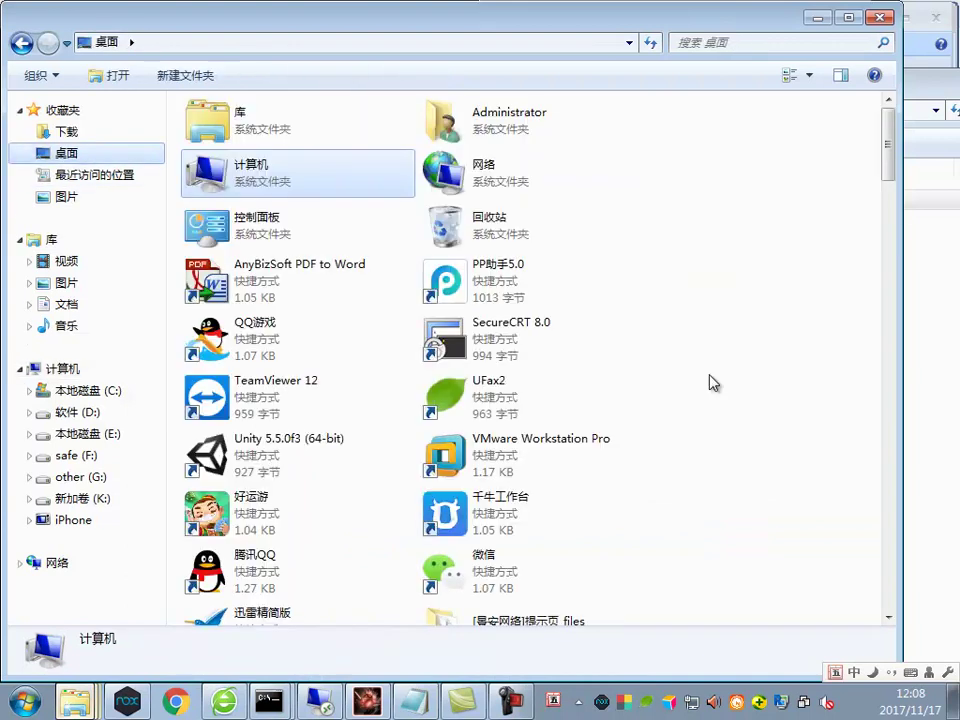
pyautogui.scroll(-15, 714, 384)
pyautogui.scroll(-15, 610, 415)
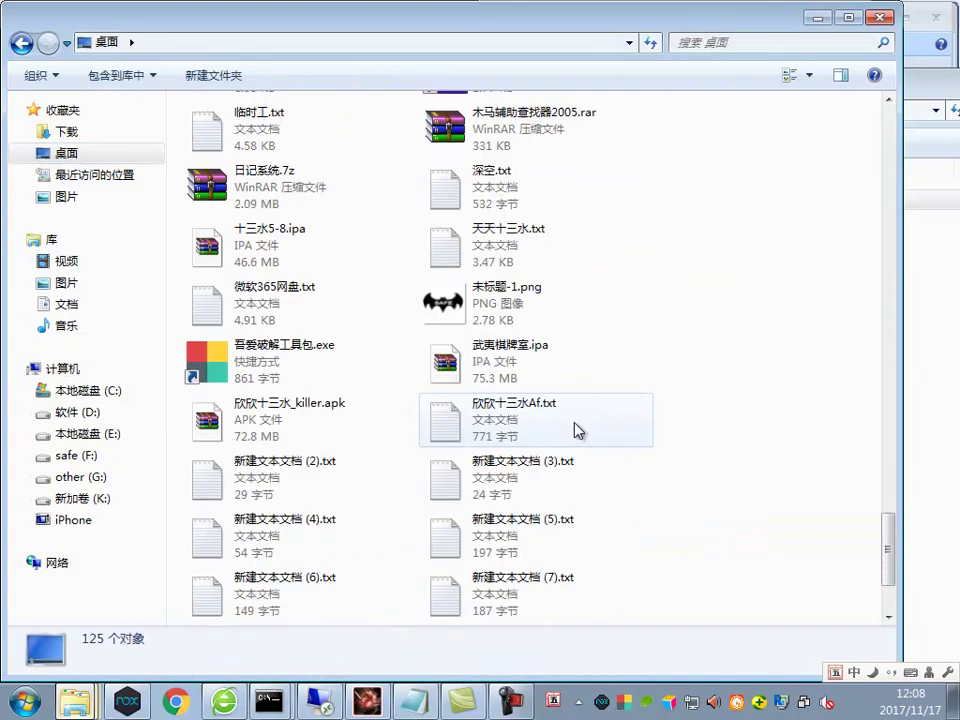
pyautogui.scroll(3, 343, 420)
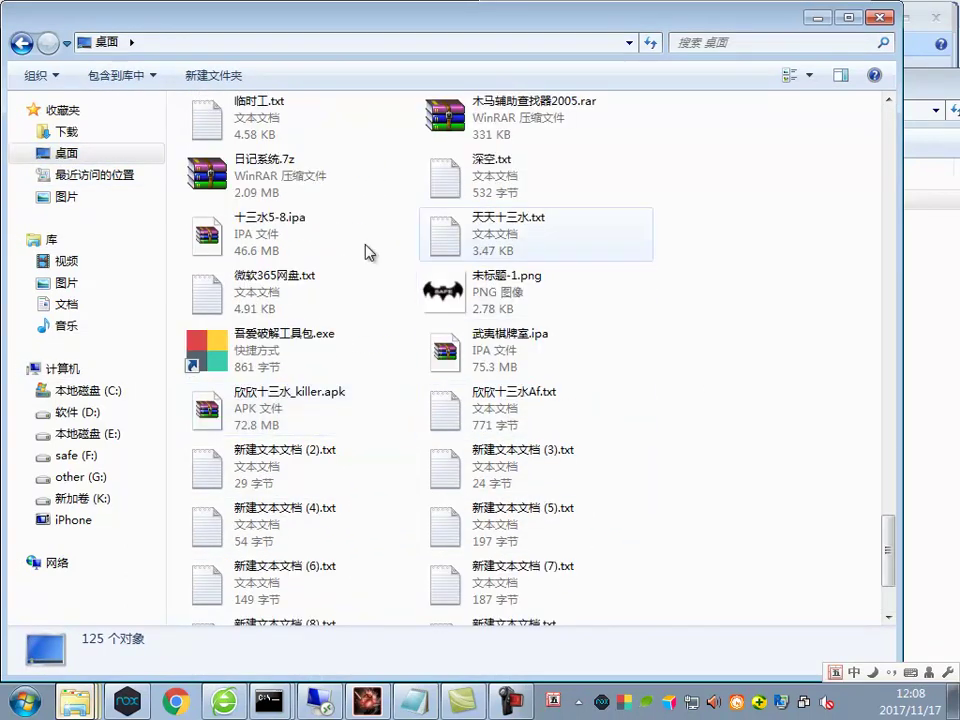
pyautogui.doubleClick(515, 228)
pyautogui.doubleClick(452, 183)
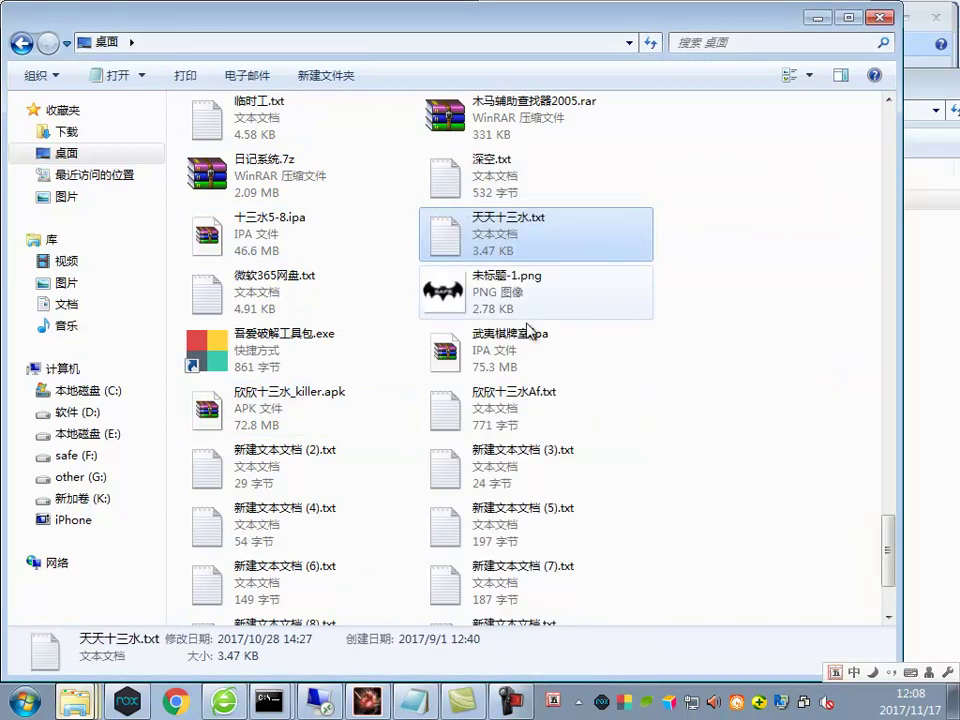
pyautogui.doubleClick(500, 395)
pyautogui.moveTo(698, 187); pyautogui.dragTo(533, 160)
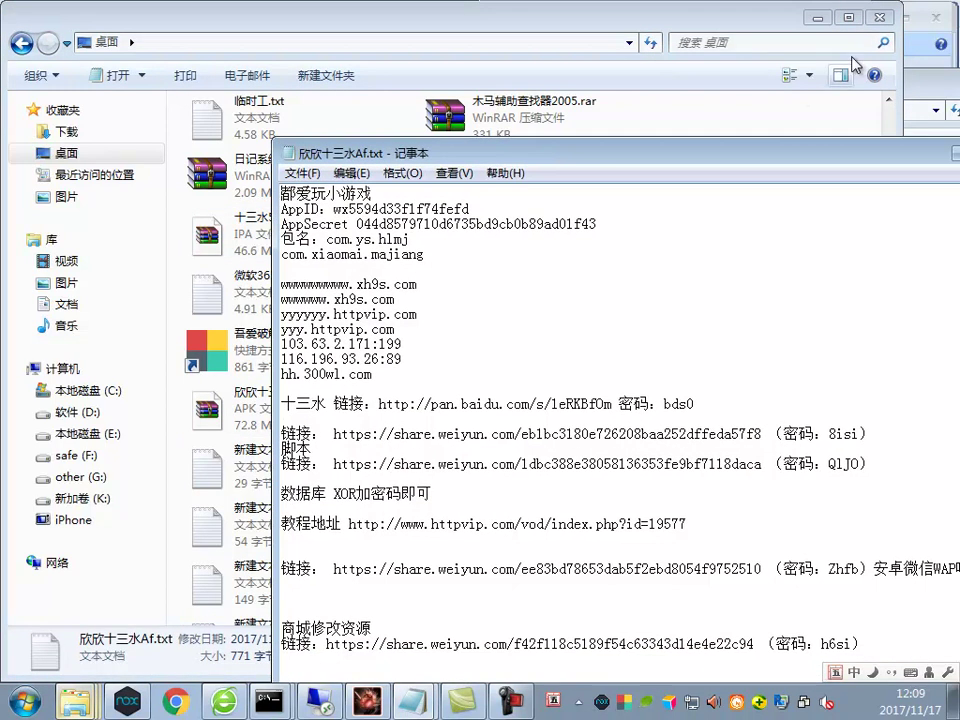
pyautogui.click(817, 17)
# Copy the AppID value from 欣欣十三水Af.txt and accept Android Killer's project analysis prompt
pyautogui.moveTo(587, 210); pyautogui.dragTo(333, 209)
pyautogui.click(499, 222)
pyautogui.moveTo(499, 222); pyautogui.dragTo(476, 210)
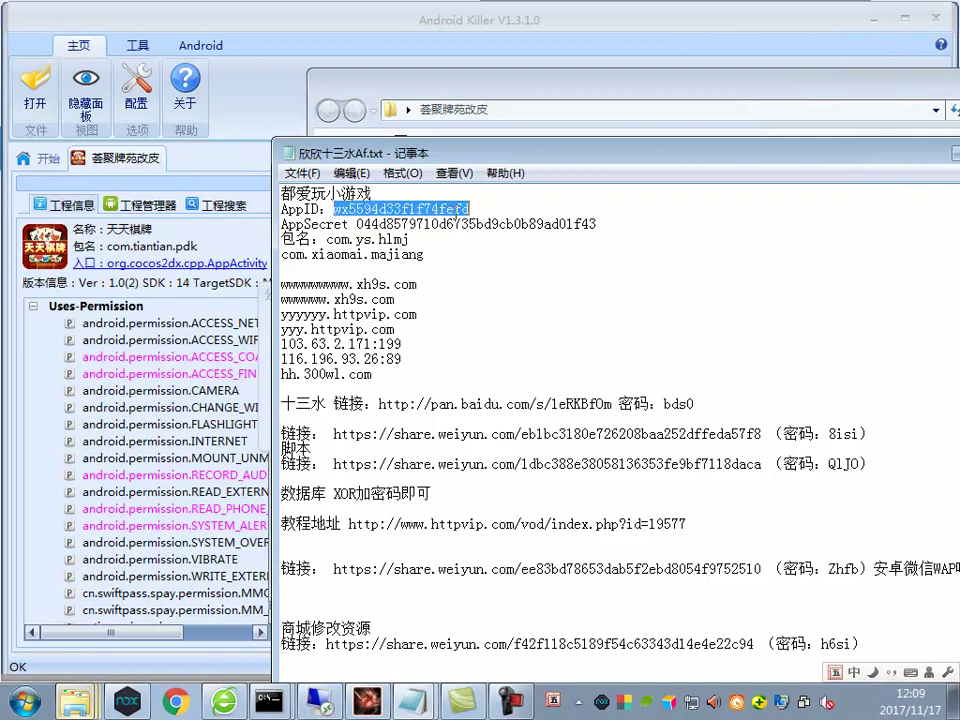
pyautogui.rightClick(433, 210)
pyautogui.click(484, 272)
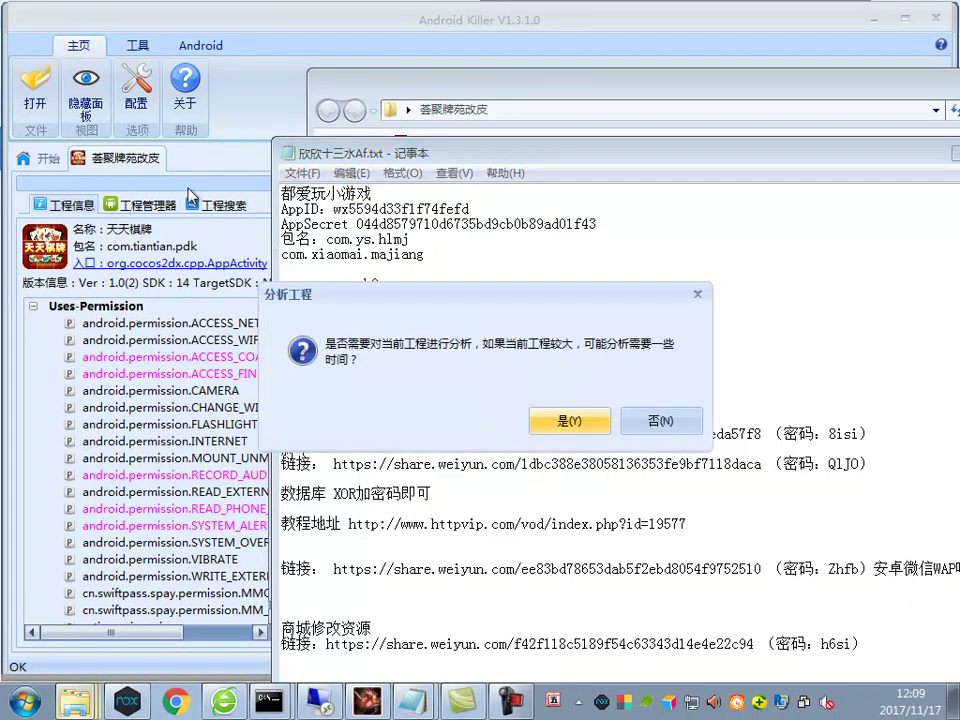
pyautogui.click(569, 421)
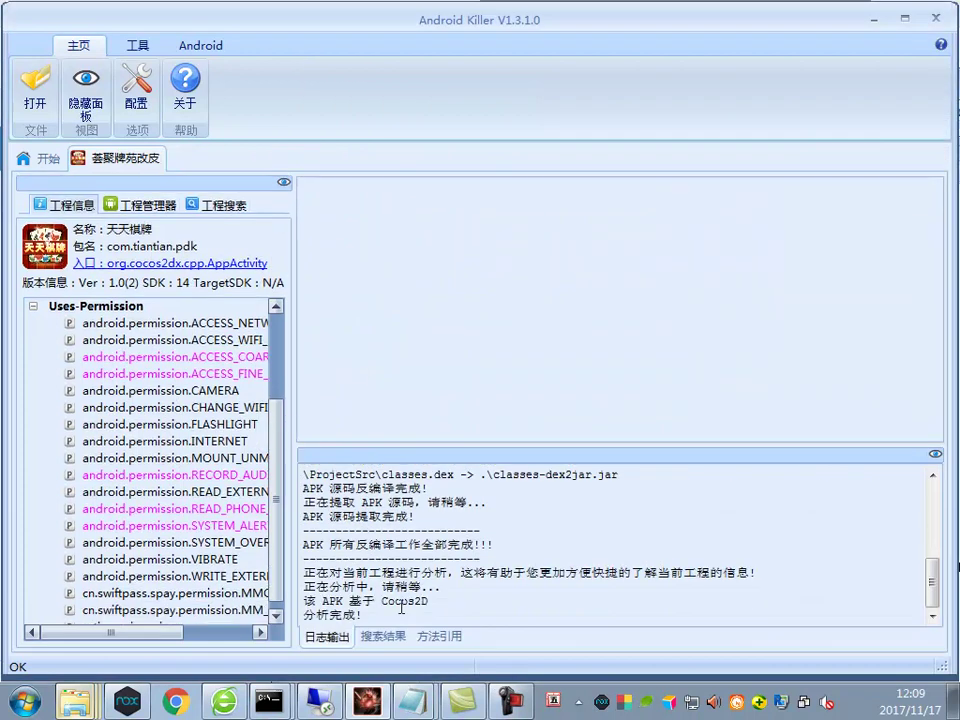
# Select the 都爱玩小游戏 block through the AppSecret line in 欣欣十三水Af.txt
pyautogui.click(414, 701)
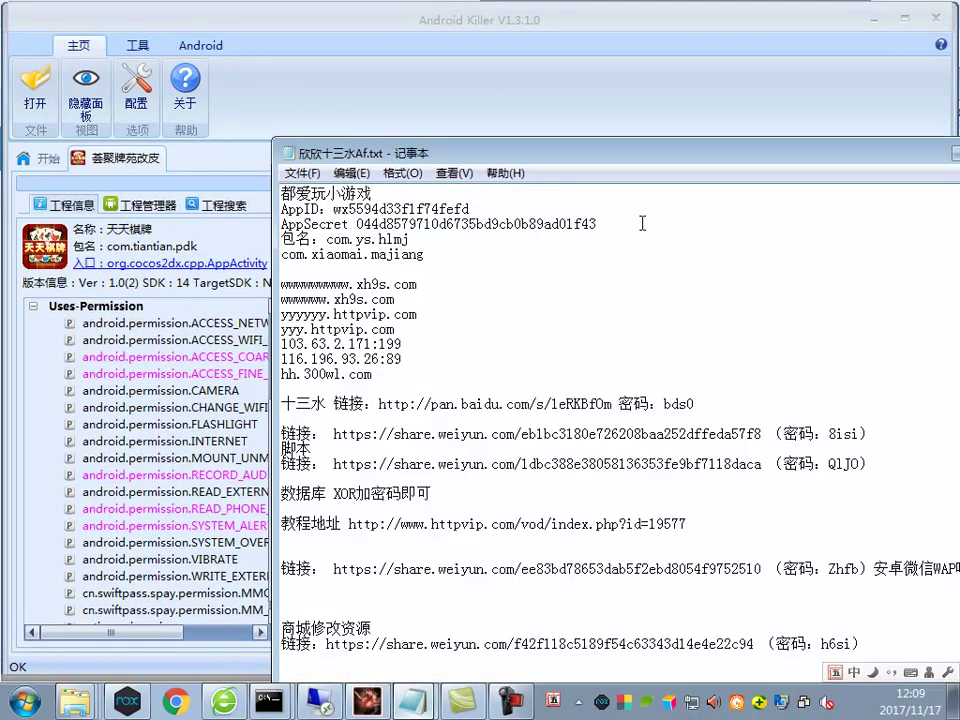
pyautogui.moveTo(620, 234); pyautogui.dragTo(262, 213)
pyautogui.moveTo(594, 223); pyautogui.dragTo(180, 193)
pyautogui.hotkey('alt', 'Tab')
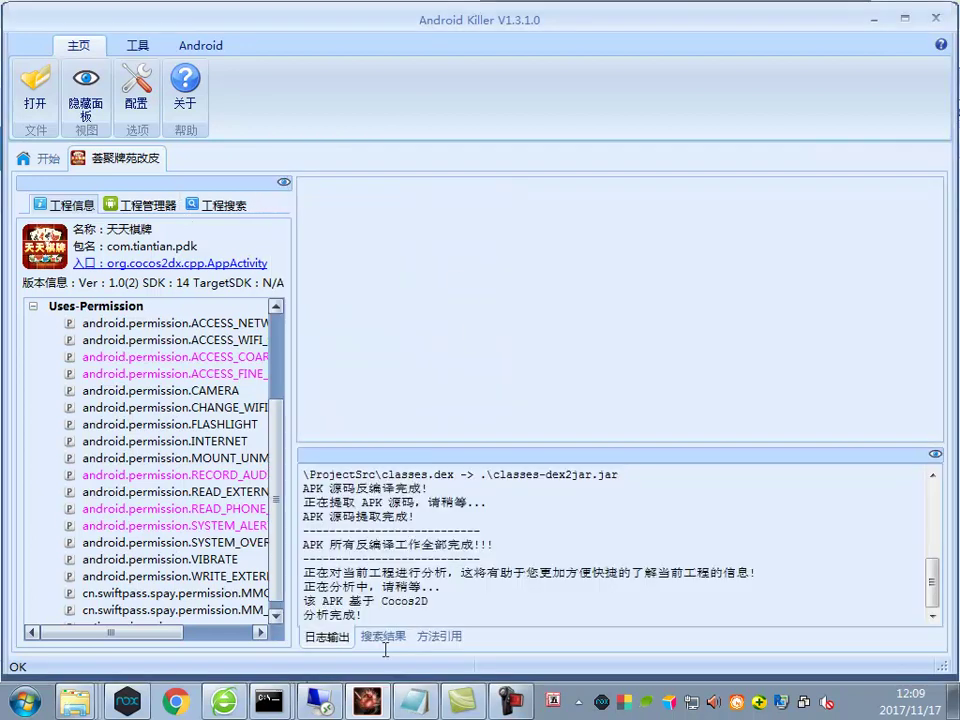
# Paste the 都爱玩小游戏 AppID and AppSecret block into 说明.txt after the 充值 line
pyautogui.click(405, 705)
pyautogui.click(448, 325)
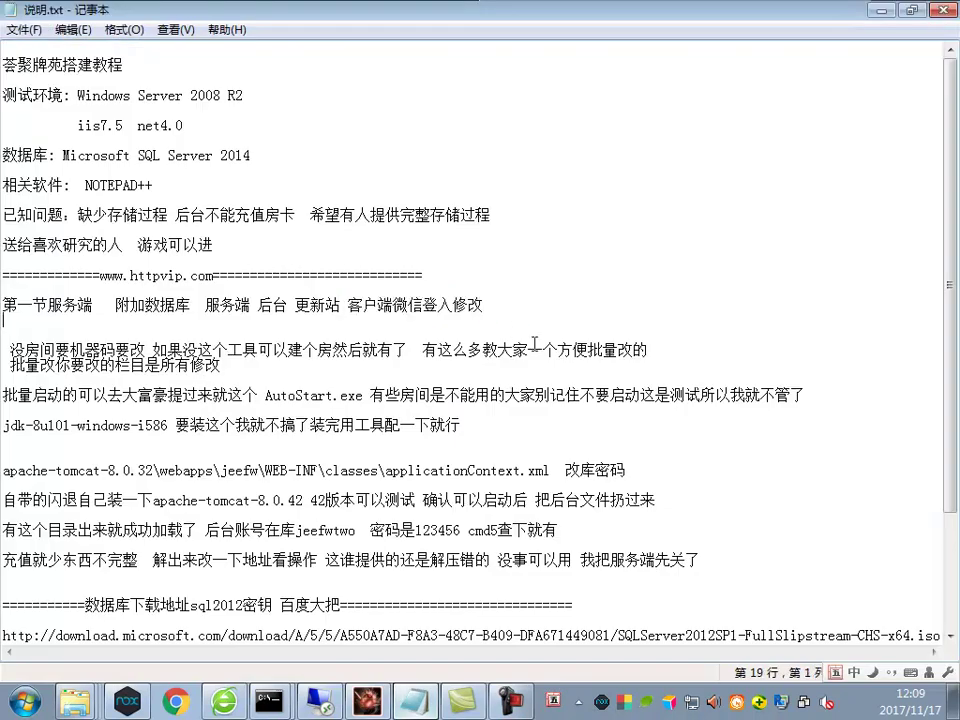
pyautogui.scroll(-2, 477, 507)
pyautogui.press('Return')
pyautogui.press('Return')
pyautogui.hotkey('ctrl', 'v')
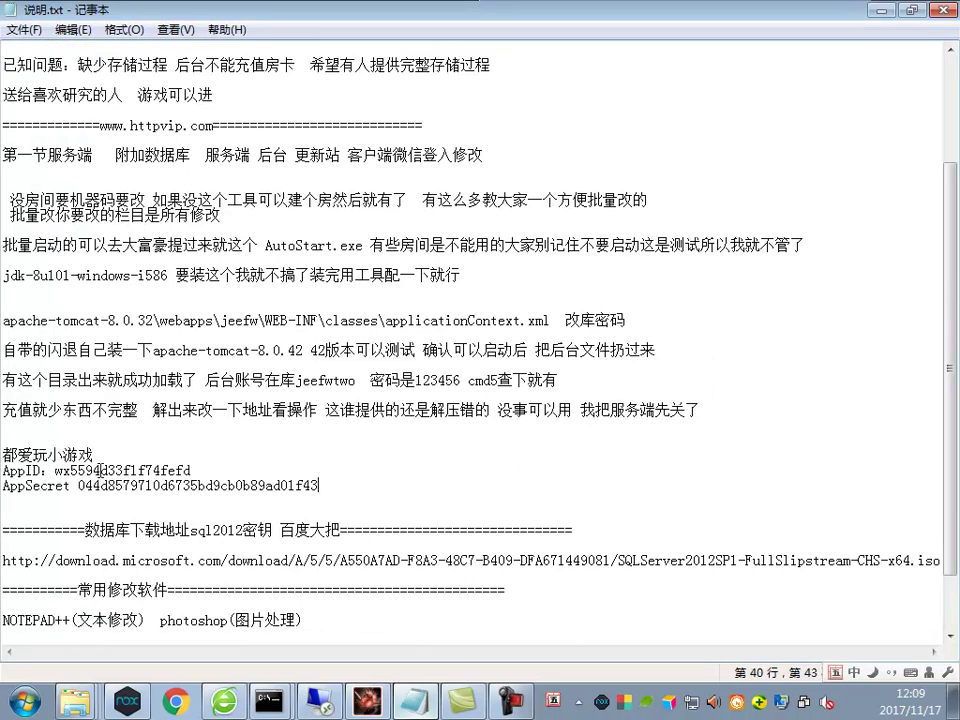
pyautogui.moveTo(69, 432); pyautogui.dragTo(190, 472)
pyautogui.click(138, 443)
# Type the heading 微信开放平台 above the pasted block, fixing a typo
pyautogui.write('微信开入平')
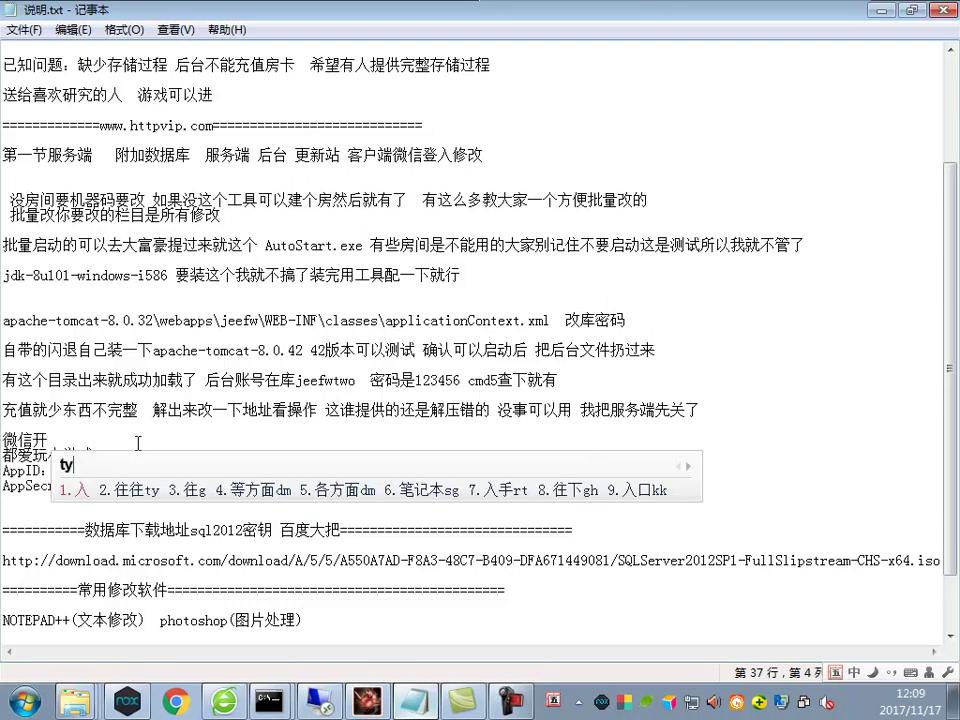
pyautogui.press('BackSpace')
pyautogui.press('BackSpace')
pyautogui.write('t')
pyautogui.write('放平台')
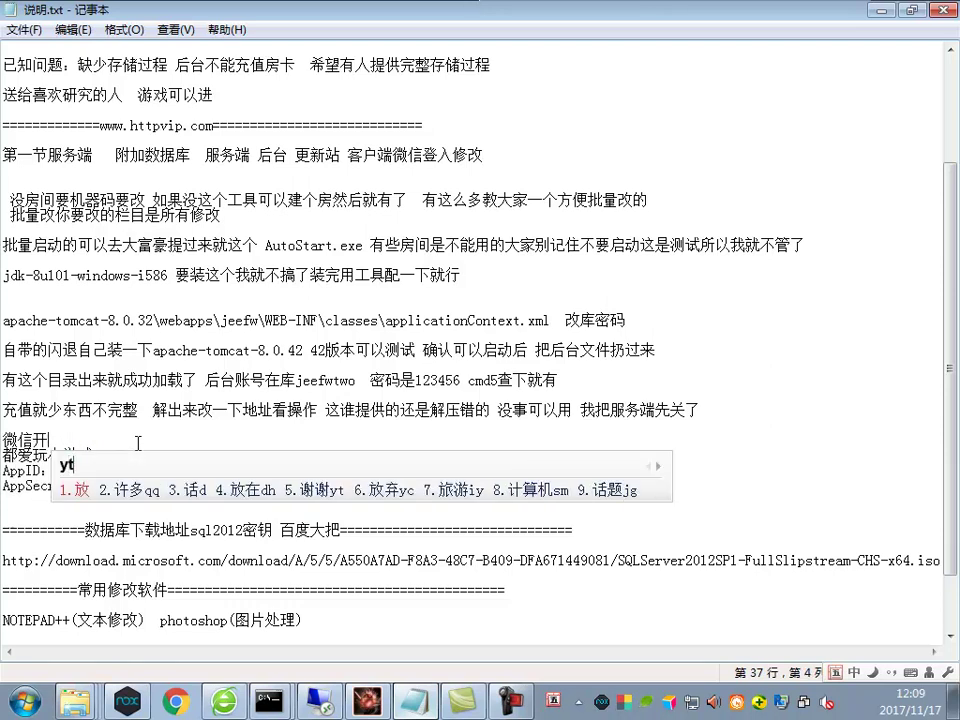
pyautogui.click(230, 486)
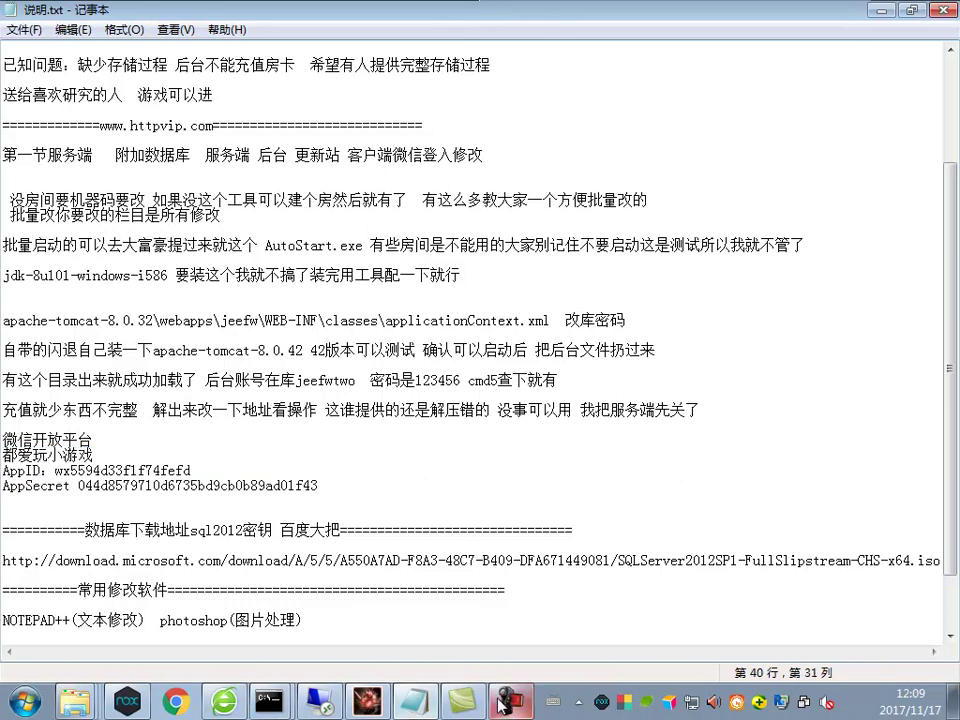
pyautogui.click(510, 700)
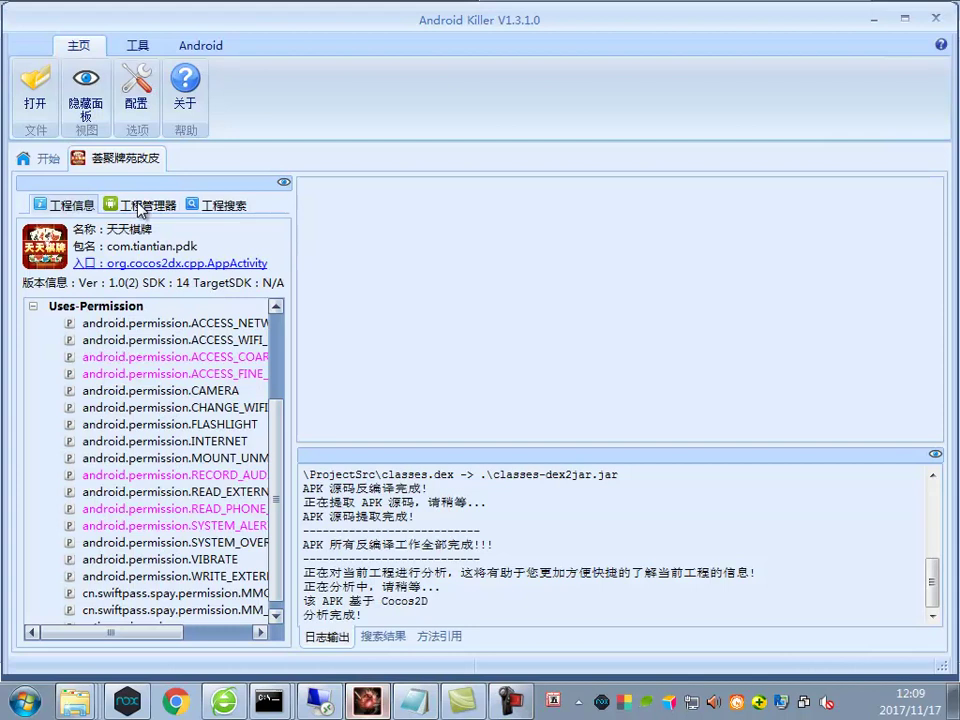
# Search the decompiled project for 'appid' in the 工程搜索 panel
pyautogui.click(140, 206)
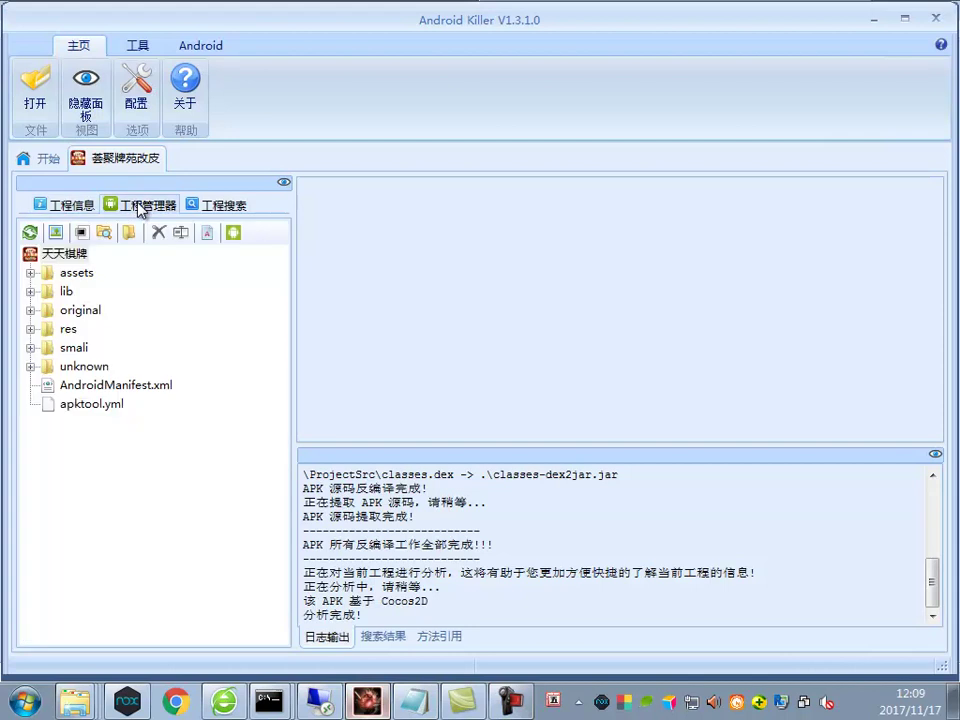
pyautogui.click(234, 206)
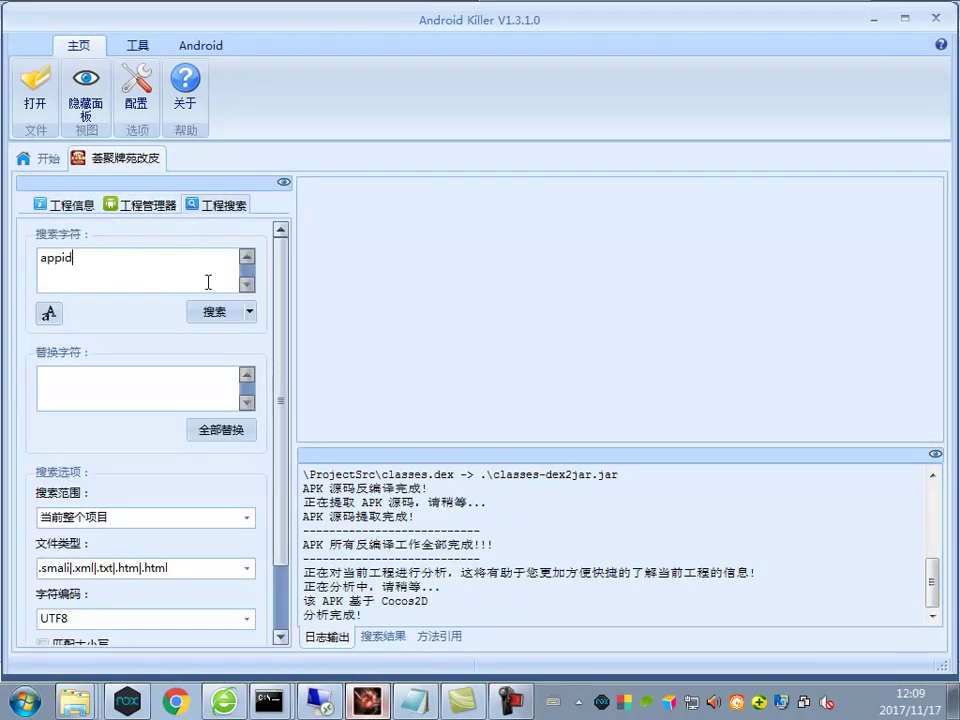
pyautogui.click(213, 312)
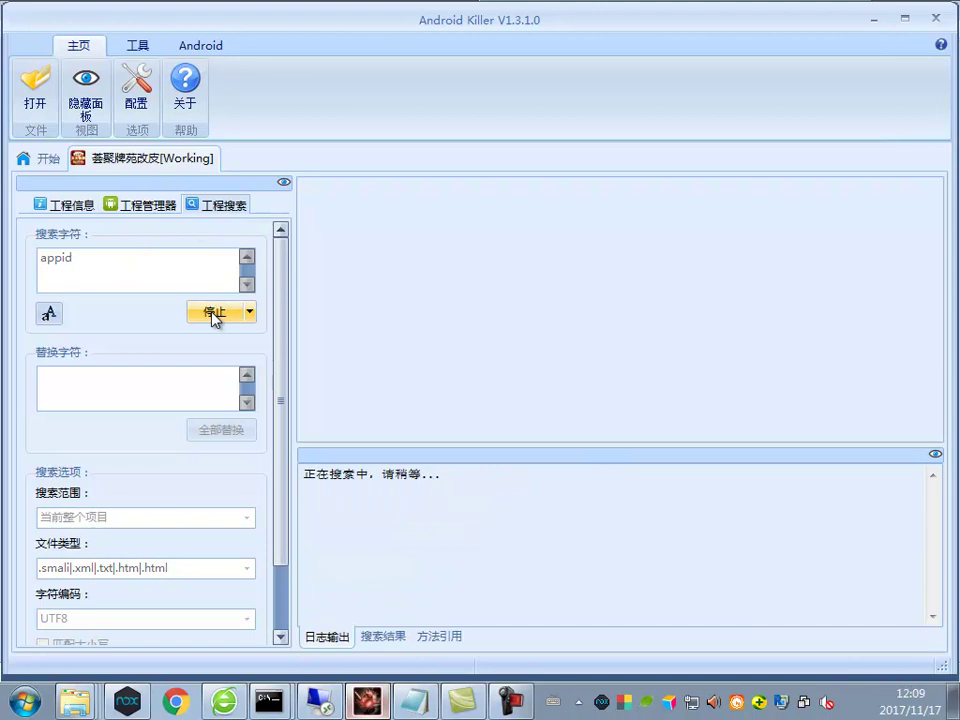
pyautogui.click(580, 458)
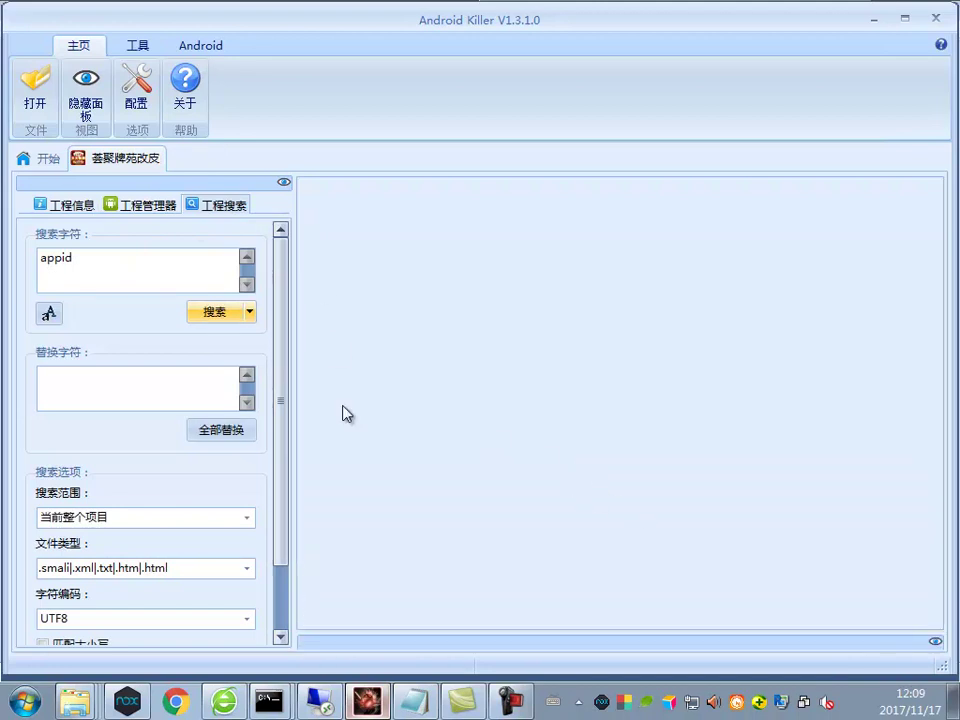
pyautogui.click(386, 640)
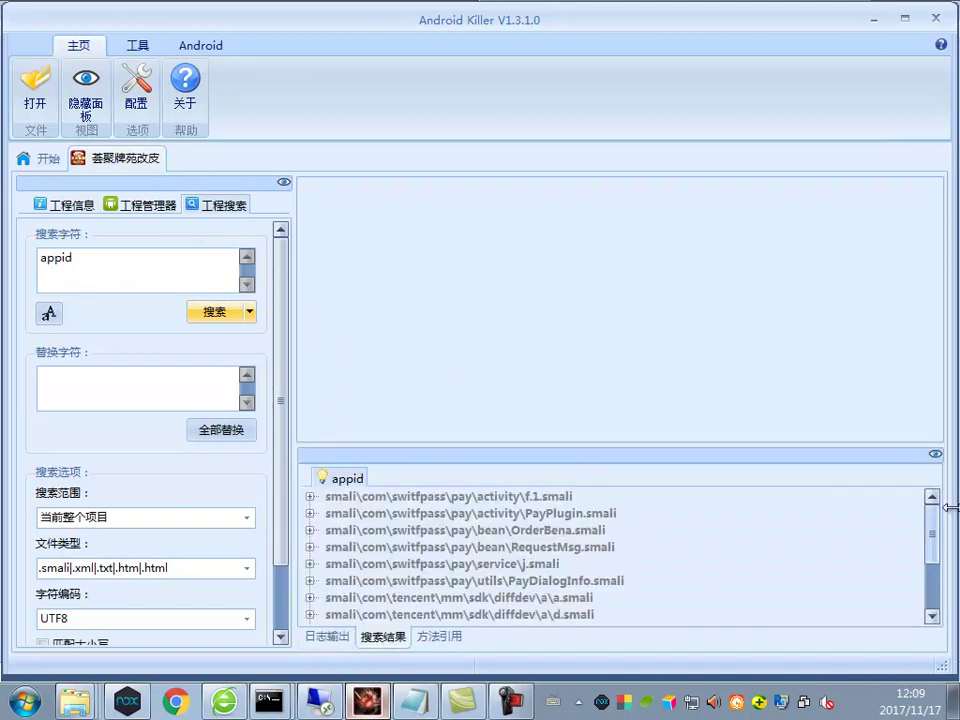
pyautogui.moveTo(934, 530); pyautogui.dragTo(934, 574)
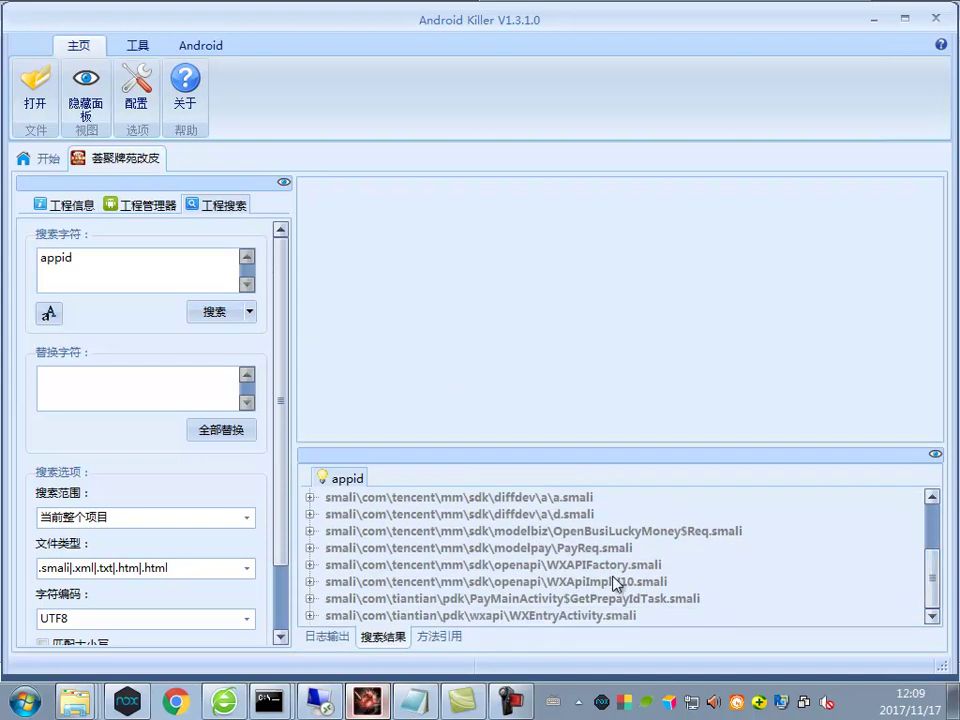
# Inspect the appId match in WXAPIFactory.smali
pyautogui.doubleClick(558, 568)
pyautogui.doubleClick(545, 584)
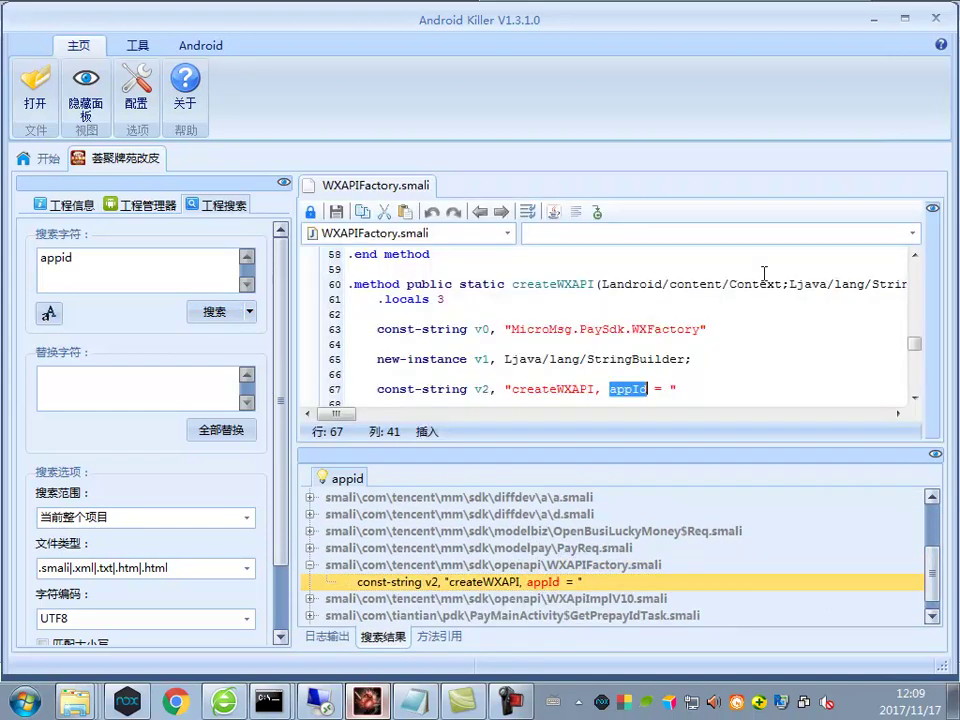
pyautogui.scroll(-6, 729, 326)
pyautogui.scroll(2, 860, 334)
pyautogui.scroll(20, 853, 370)
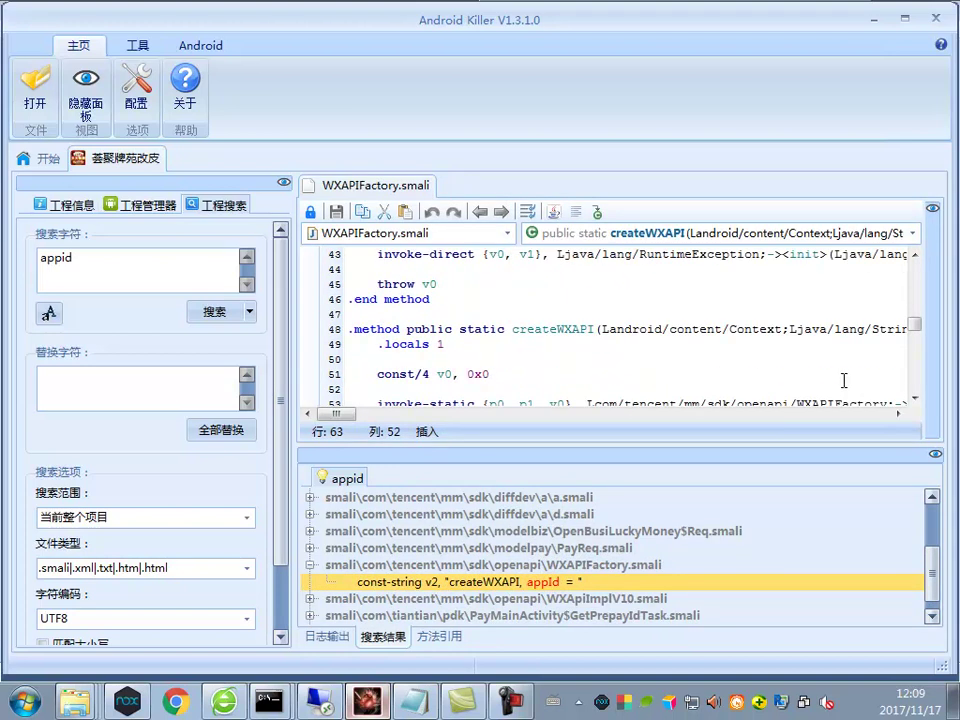
pyautogui.scroll(-2, 785, 388)
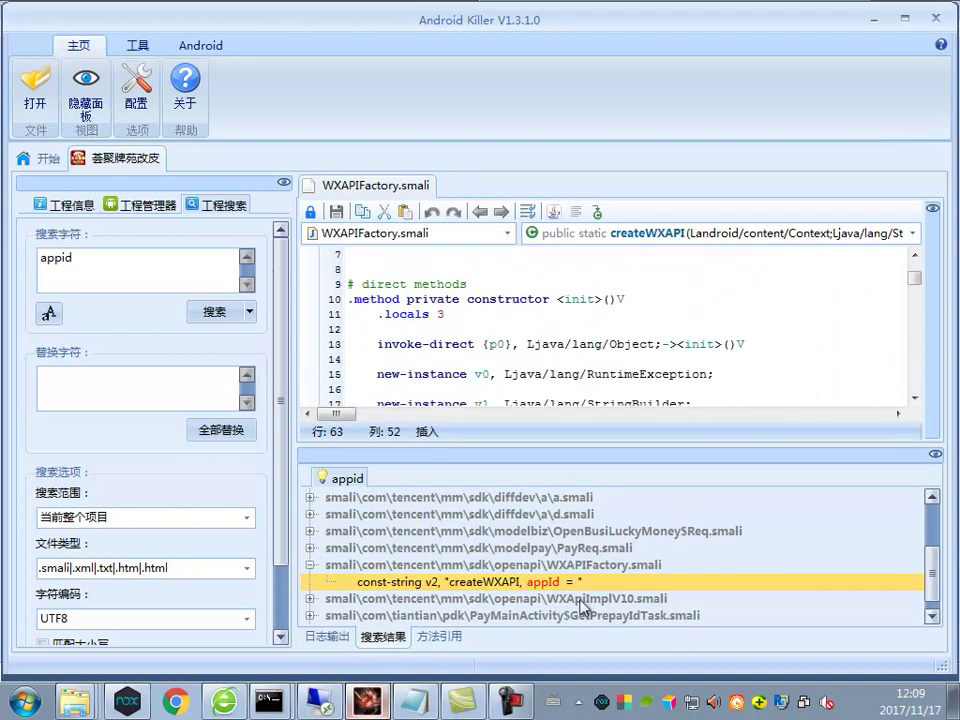
# Check the appId matches in WXApiImplV10.smali
pyautogui.doubleClick(567, 598)
pyautogui.click(752, 283)
pyautogui.doubleClick(642, 568)
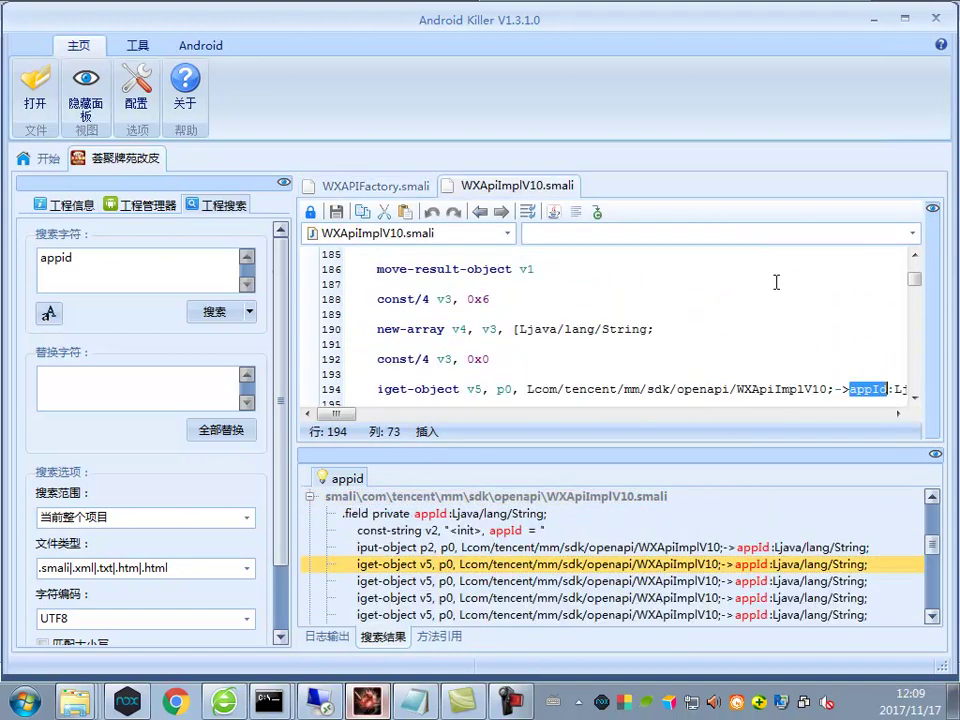
pyautogui.scroll(-13, 789, 326)
pyautogui.moveTo(915, 278); pyautogui.dragTo(915, 385)
pyautogui.scroll(-3, 600, 557)
pyautogui.scroll(-3, 597, 557)
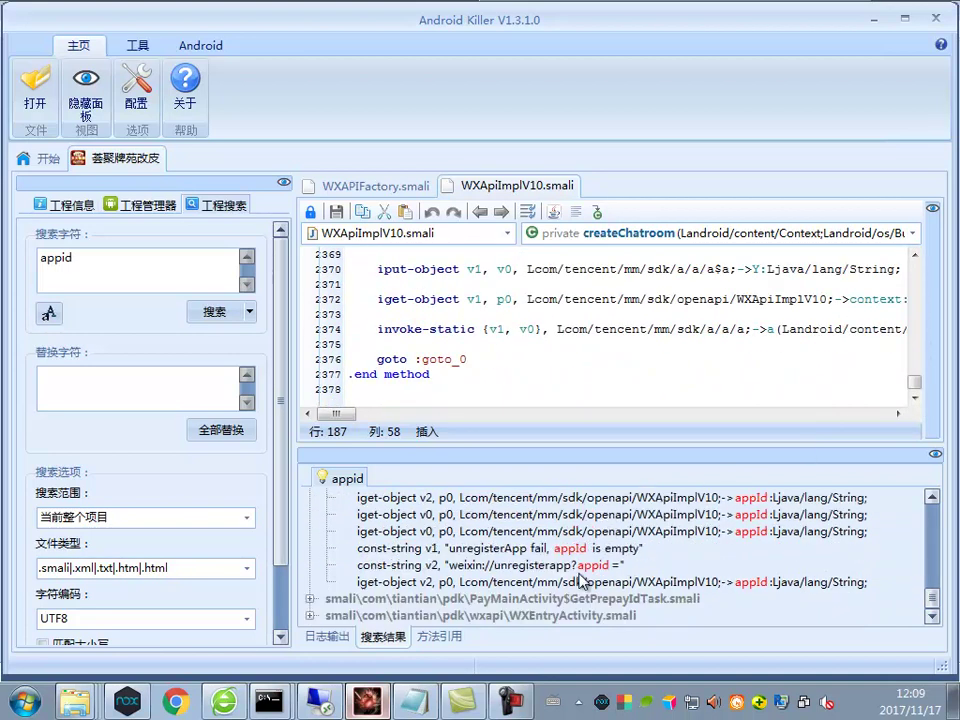
# Open WXEntryActivity.smali at the setAppId call and copy the hard-coded AppID string
pyautogui.doubleClick(494, 613)
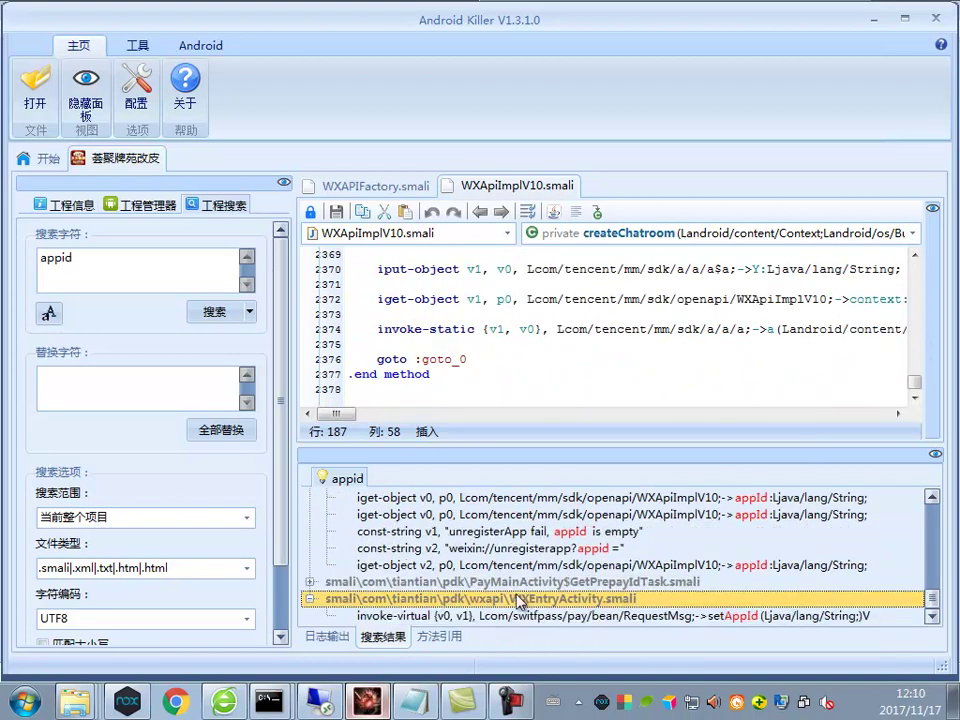
pyautogui.doubleClick(578, 619)
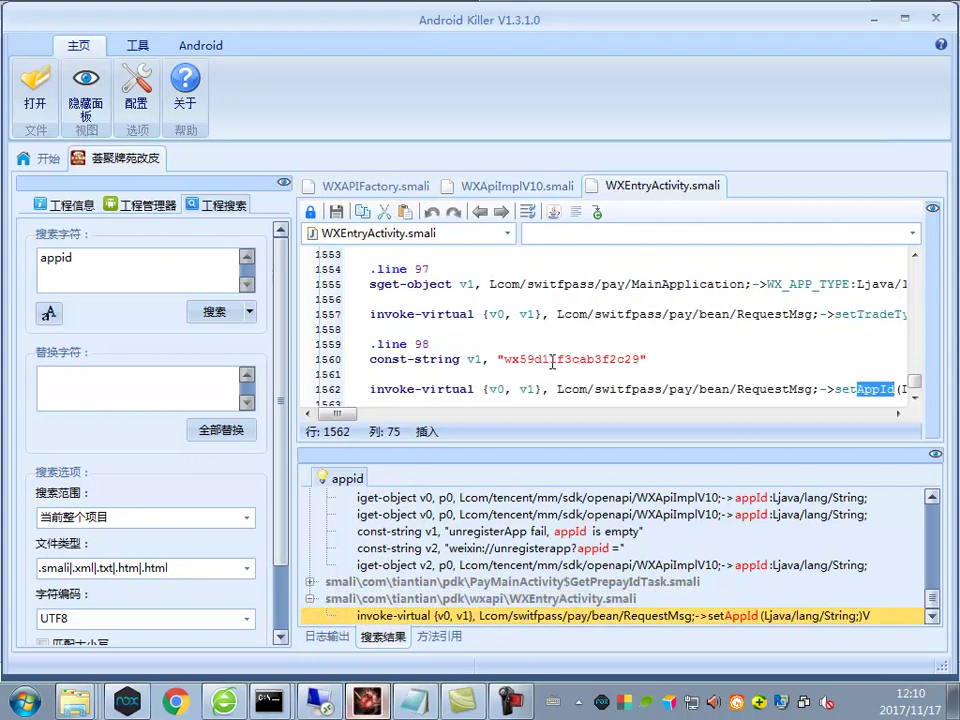
pyautogui.doubleClick(551, 362)
pyautogui.rightClick(559, 367)
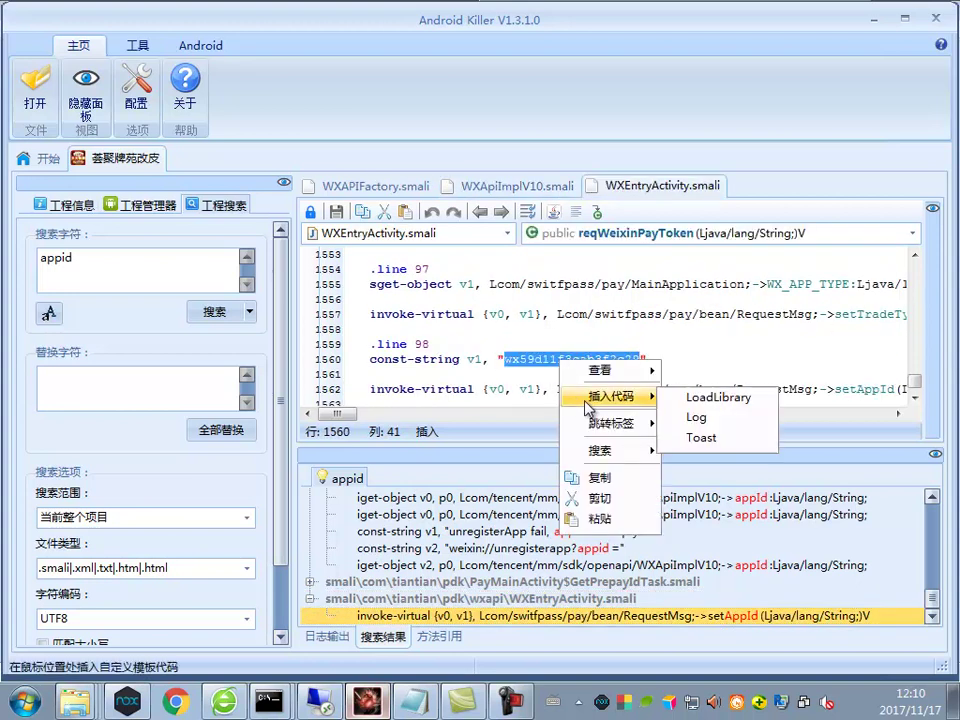
pyautogui.click(604, 476)
# Paste the client's AppID into 说明.txt below the AppSecret line
pyautogui.click(430, 712)
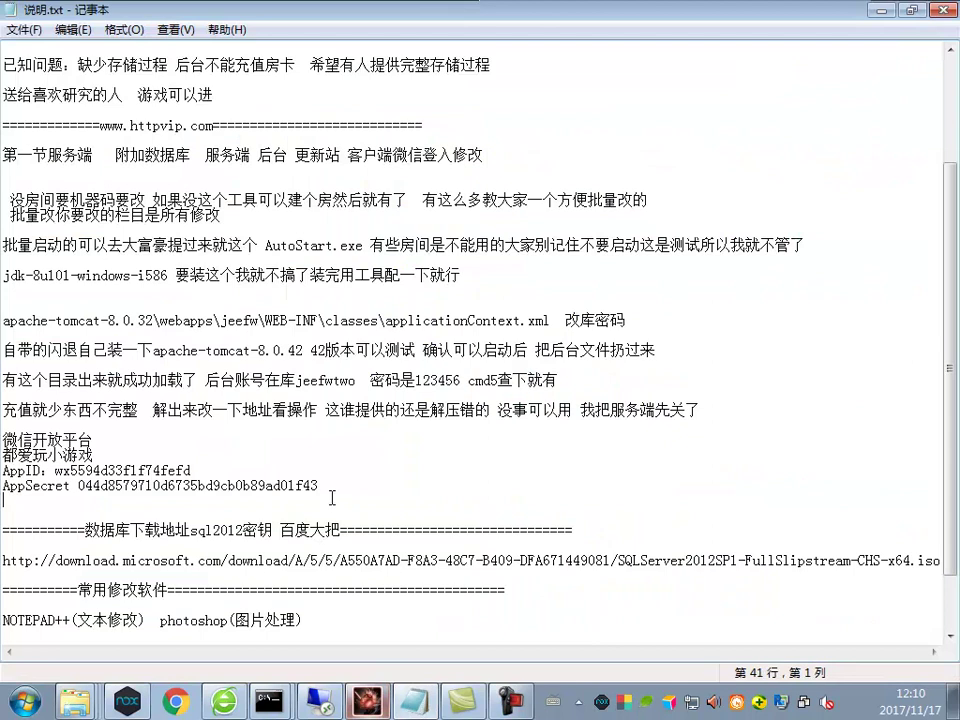
pyautogui.press('Return')
pyautogui.press('Return')
pyautogui.hotkey('ctrl', 'v')
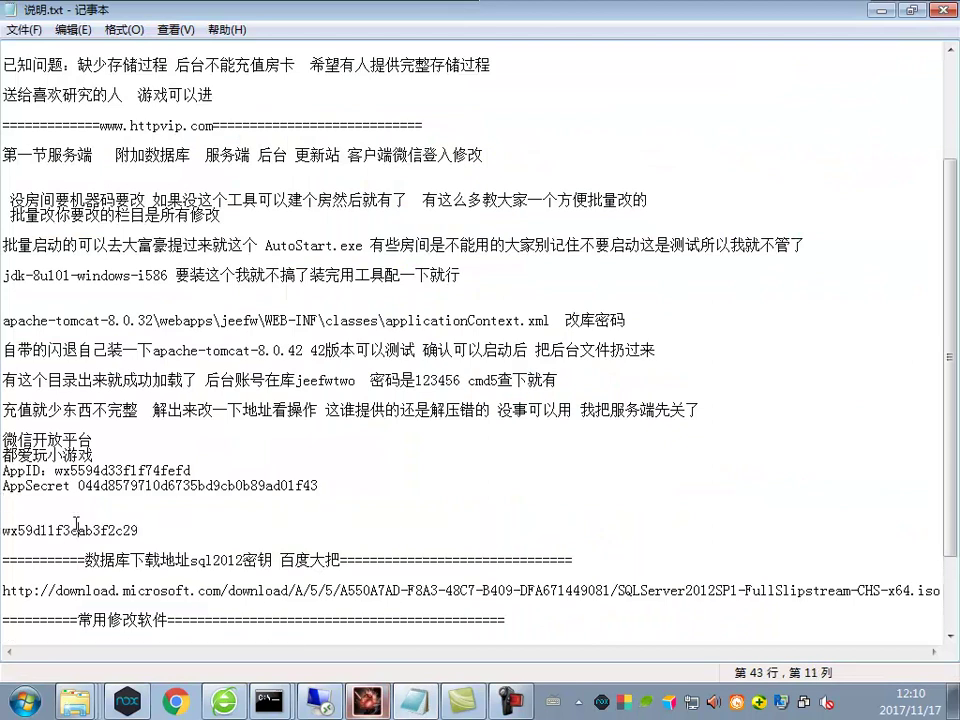
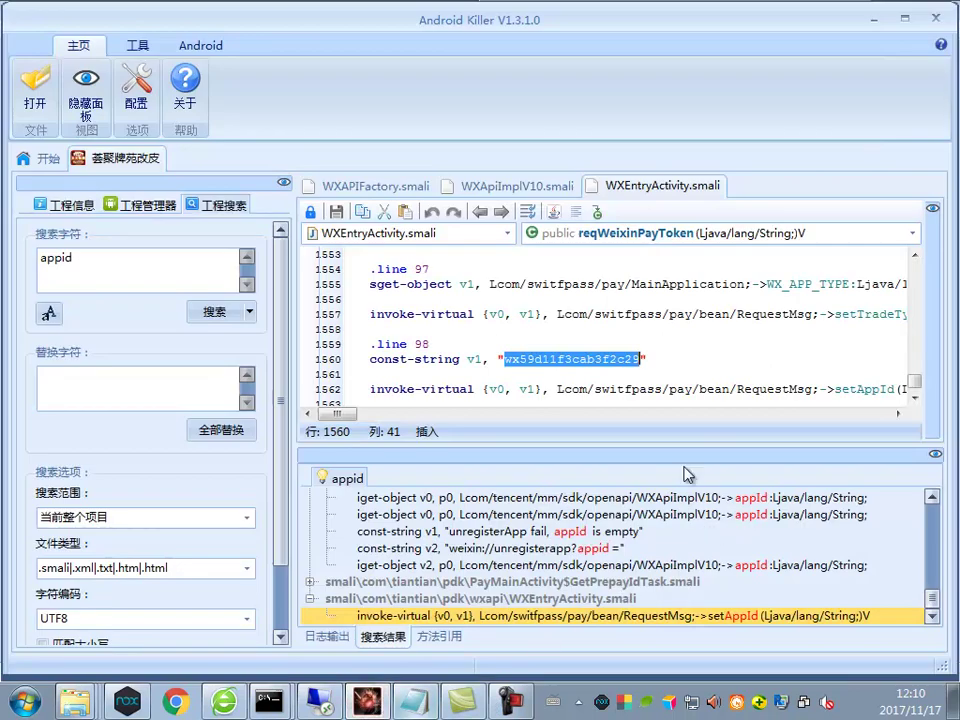
# Step through the appId search matches in WXApiImplV10.smali, including line 2296, then in WXEntryActivity.smali
pyautogui.scroll(-3, 681, 326)
pyautogui.click(634, 532)
pyautogui.click(598, 515)
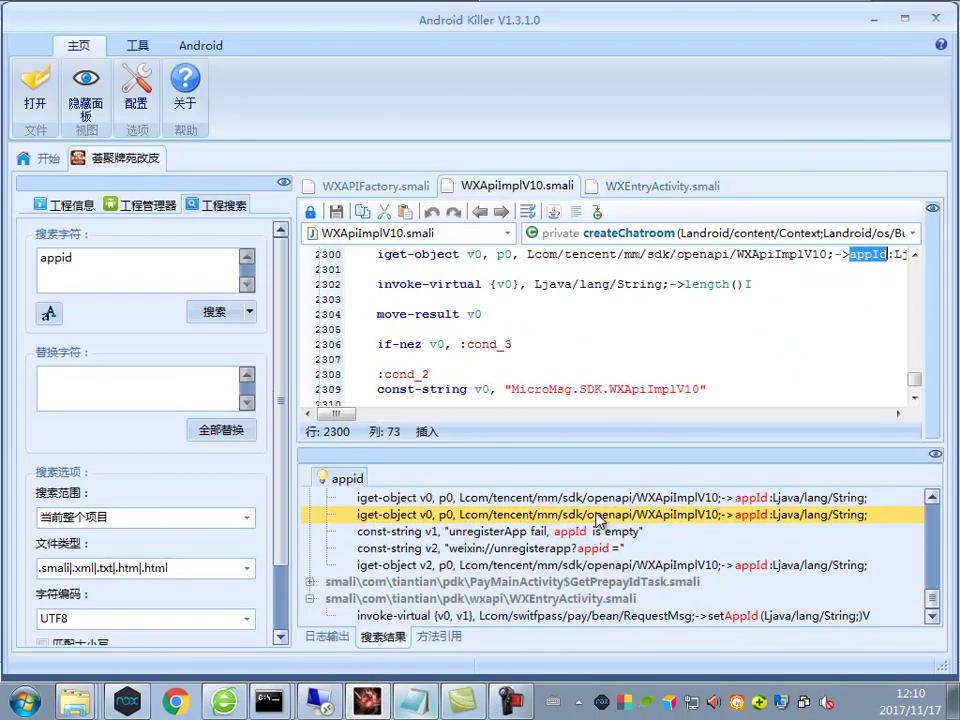
pyautogui.click(600, 497)
pyautogui.click(590, 597)
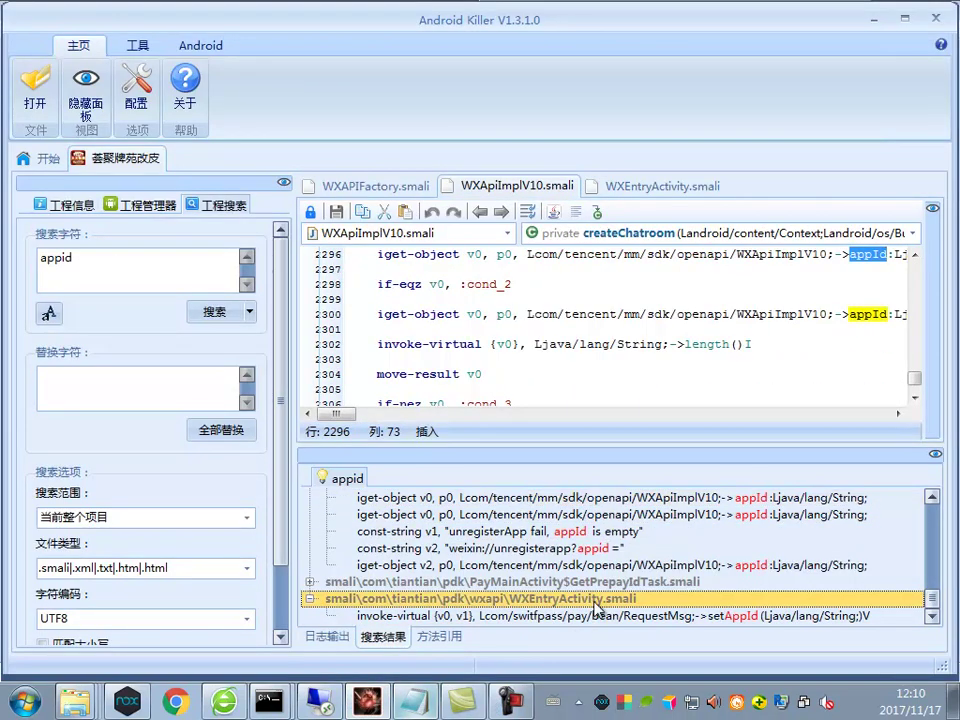
pyautogui.click(608, 548)
# Scroll the open smali file back to its beginning
pyautogui.scroll(20, 608, 540)
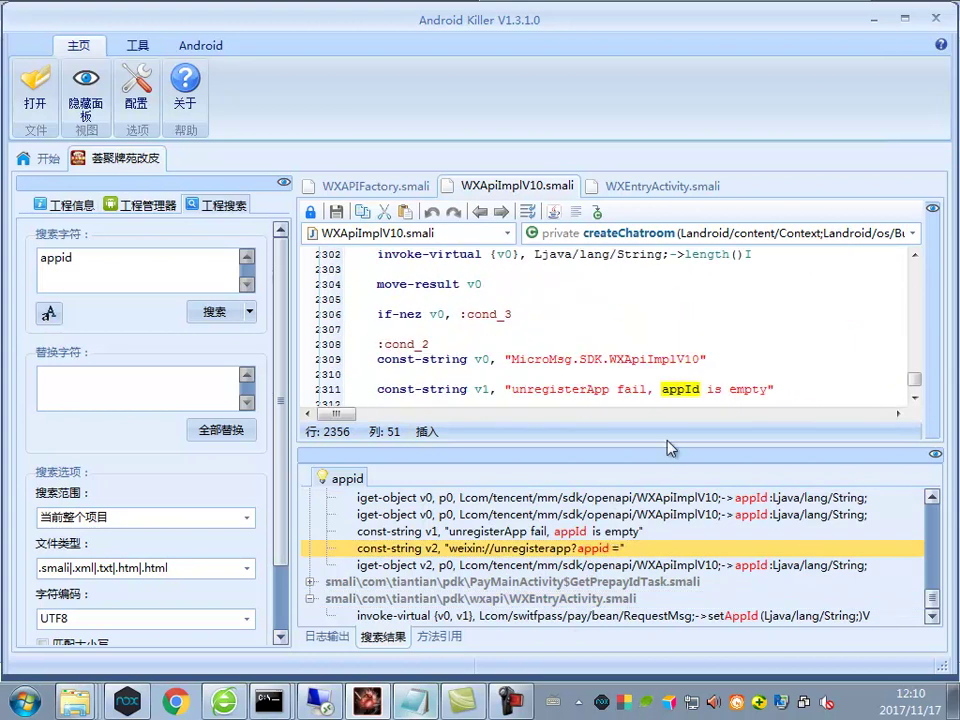
pyautogui.scroll(15, 700, 430)
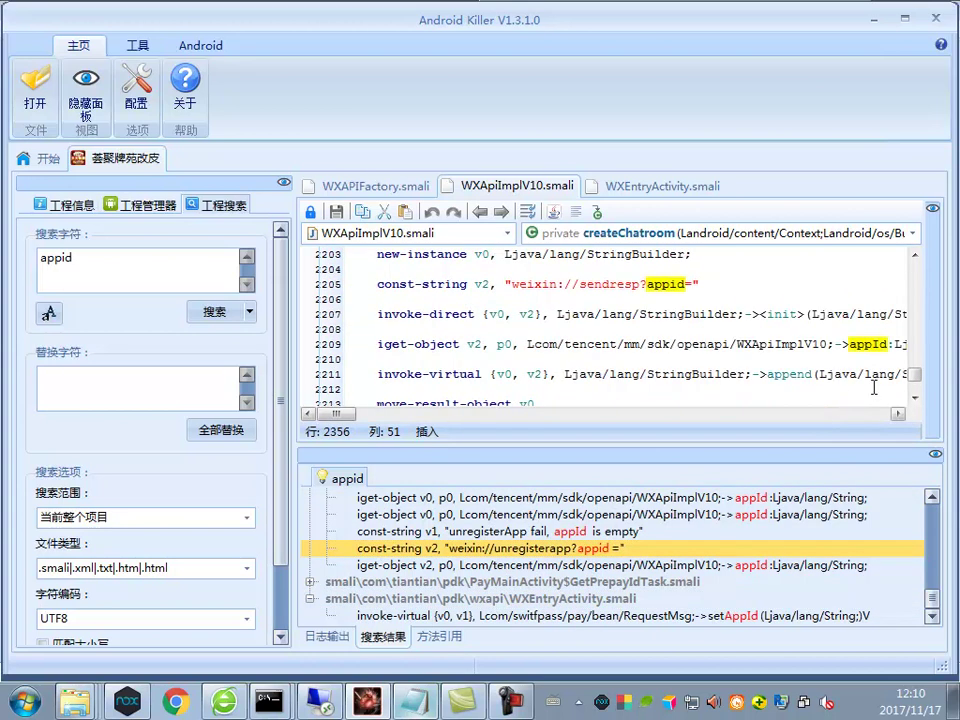
pyautogui.moveTo(916, 360); pyautogui.dragTo(913, 258)
# Replace the old appid search with a project-wide search for wx59d11f3cab3f2c29
pyautogui.middleClick(347, 478)
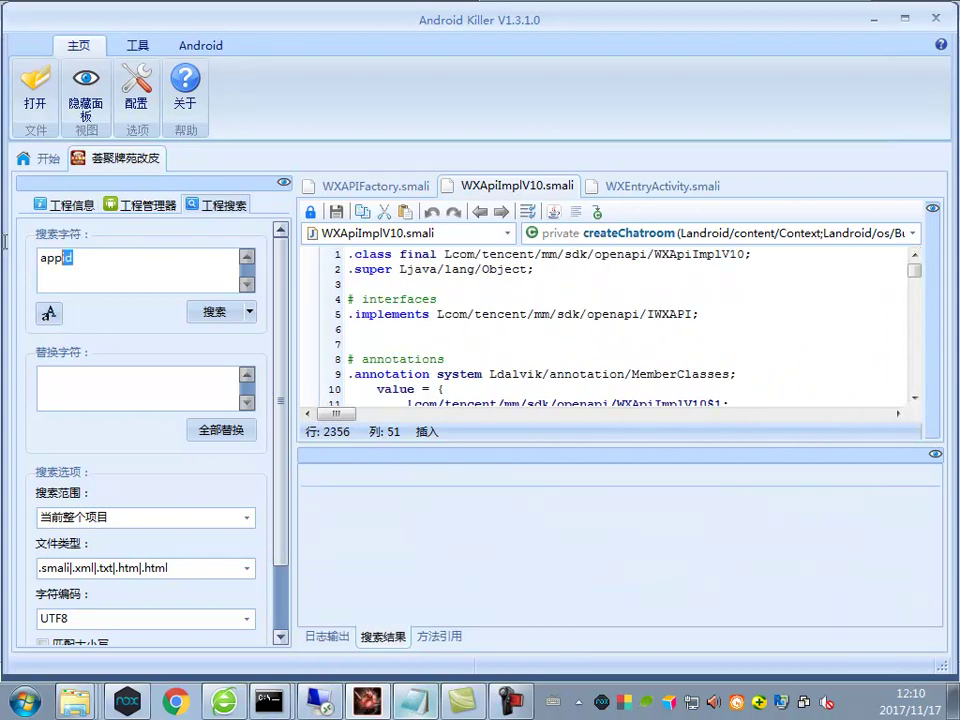
pyautogui.hotkey('ctrl', 'a')
pyautogui.write('wx59d11f3cab3f2c29')
pyautogui.click(214, 312)
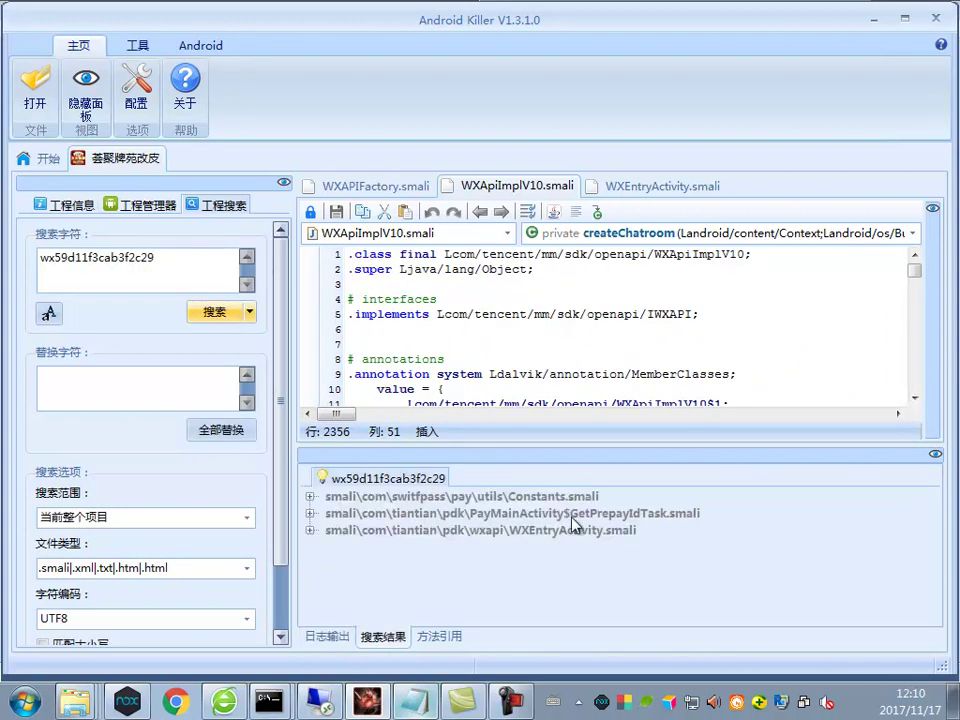
# Open the wx59d11f3cab3f2c29 matches in PayMainActivity$GetPrepayIdTask.smali and WXEntryActivity.smali's const-string v3
pyautogui.doubleClick(560, 513)
pyautogui.doubleClick(440, 530)
pyautogui.scroll(-4, 670, 356)
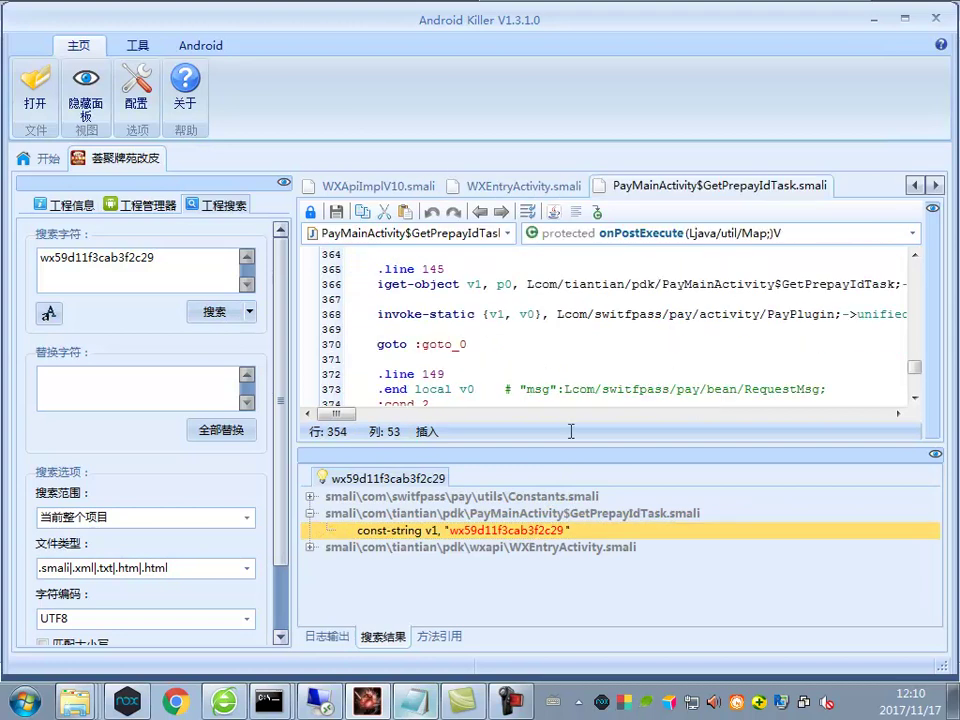
pyautogui.doubleClick(480, 547)
pyautogui.doubleClick(530, 565)
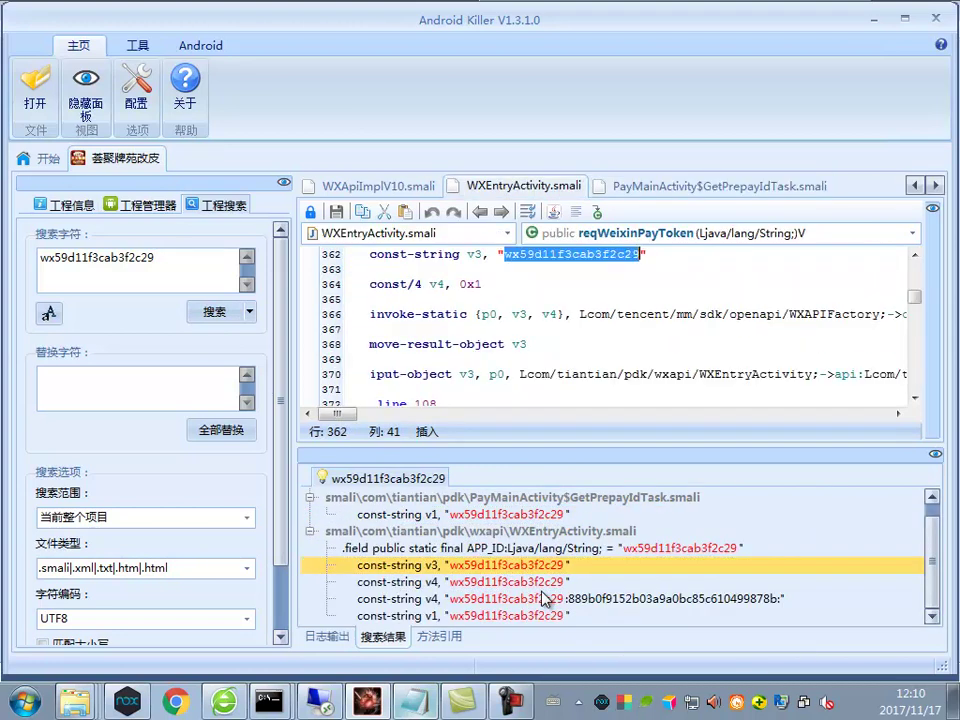
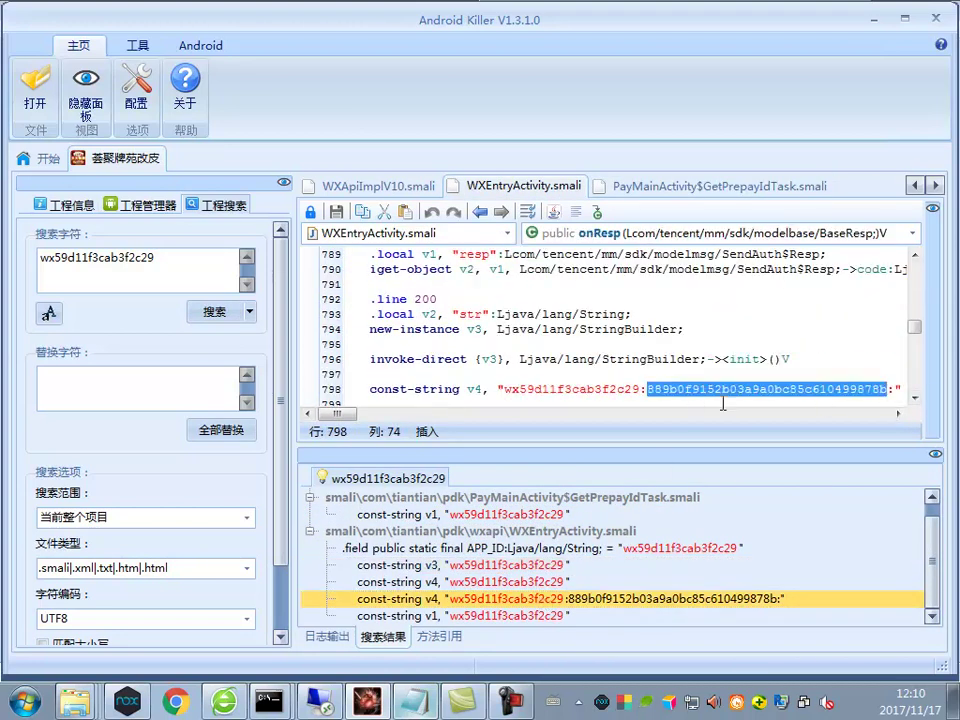
# Bring the 说明.txt instructions file in Notepad to the front from the taskbar
pyautogui.click(440, 706)
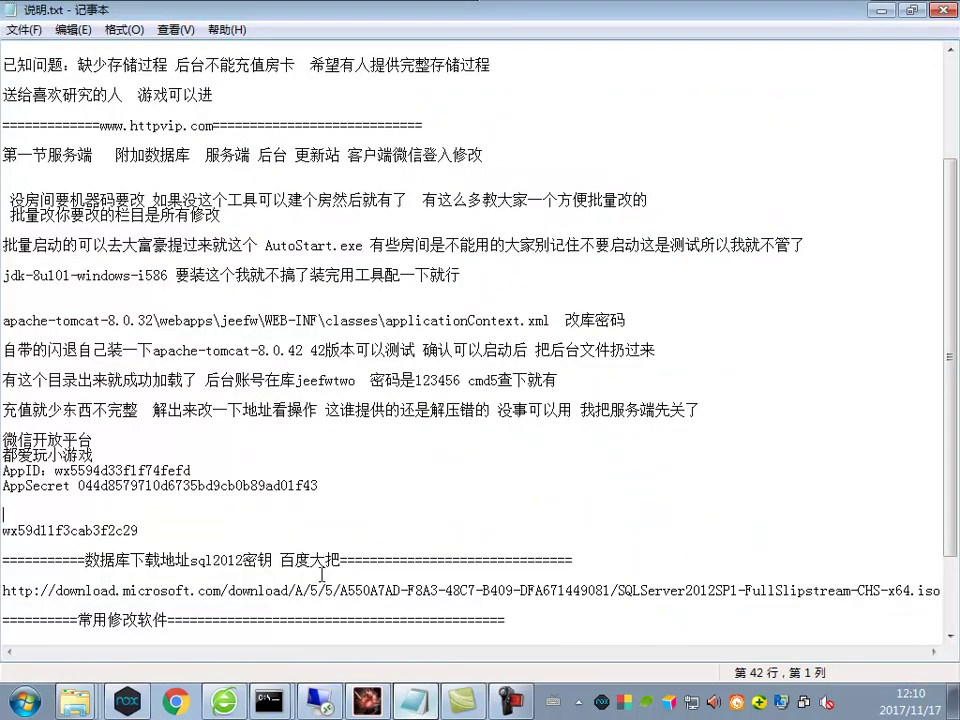